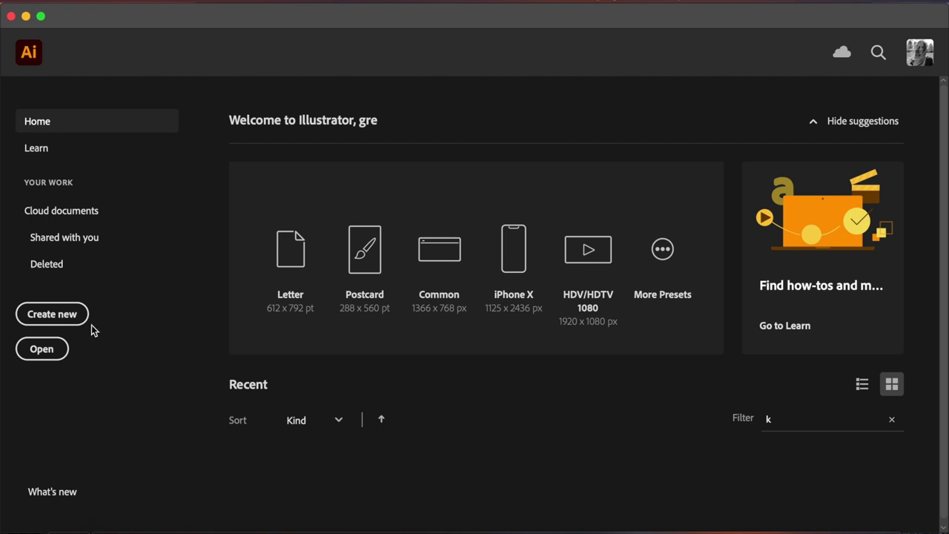
- Create a 1080 × 1080 px document, then place IMG_1619.jpg and scale it down
{"action": "left_click", "coordinate": [60, 314]}
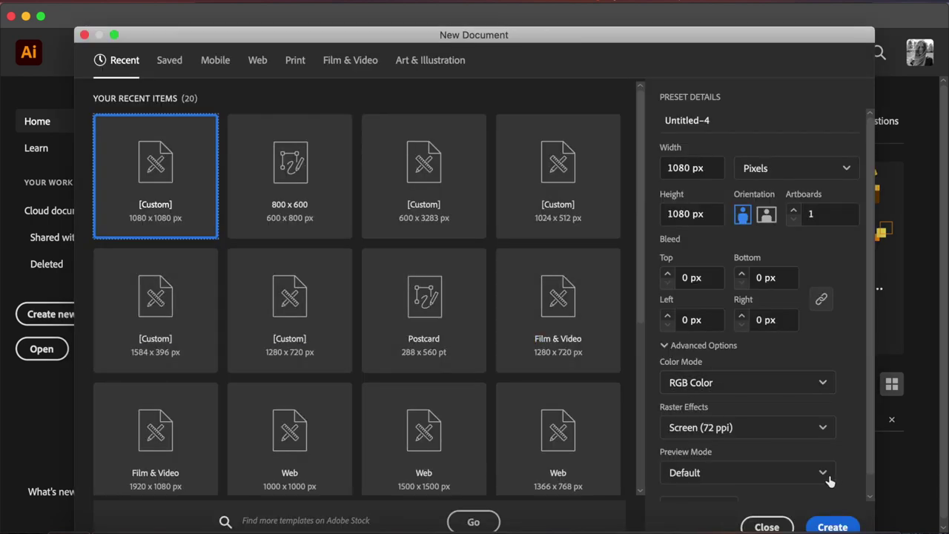
{"action": "left_click", "coordinate": [832, 525]}
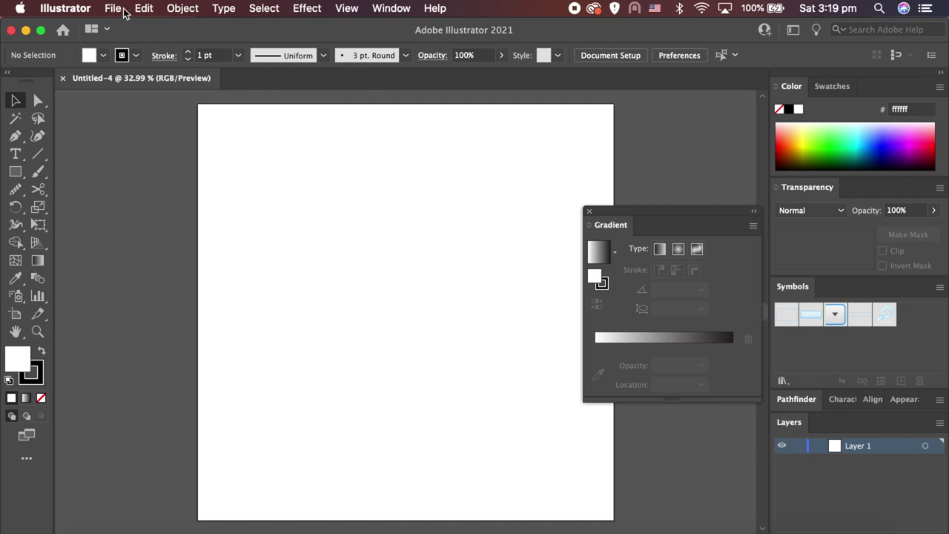
{"action": "left_click", "coordinate": [113, 9]}
{"action": "left_click", "coordinate": [173, 246]}
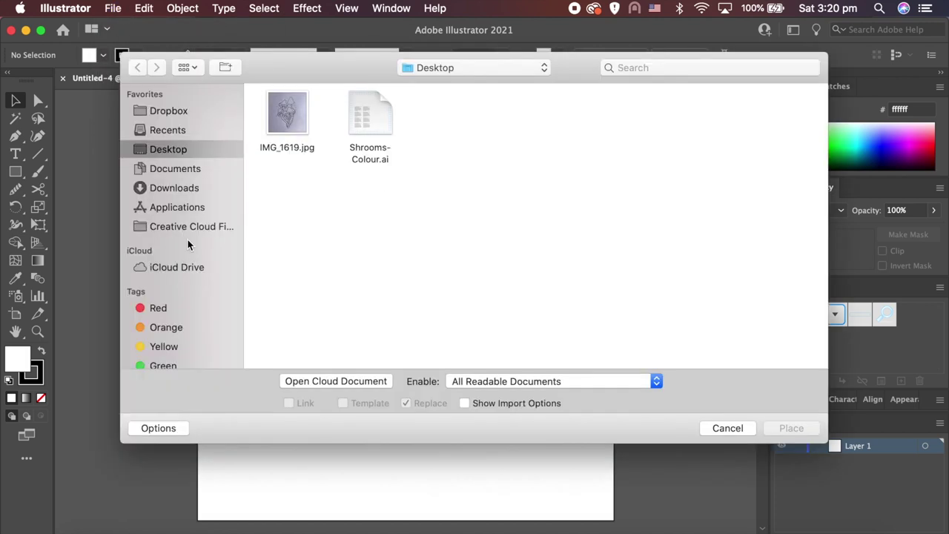
{"action": "left_click", "coordinate": [283, 117]}
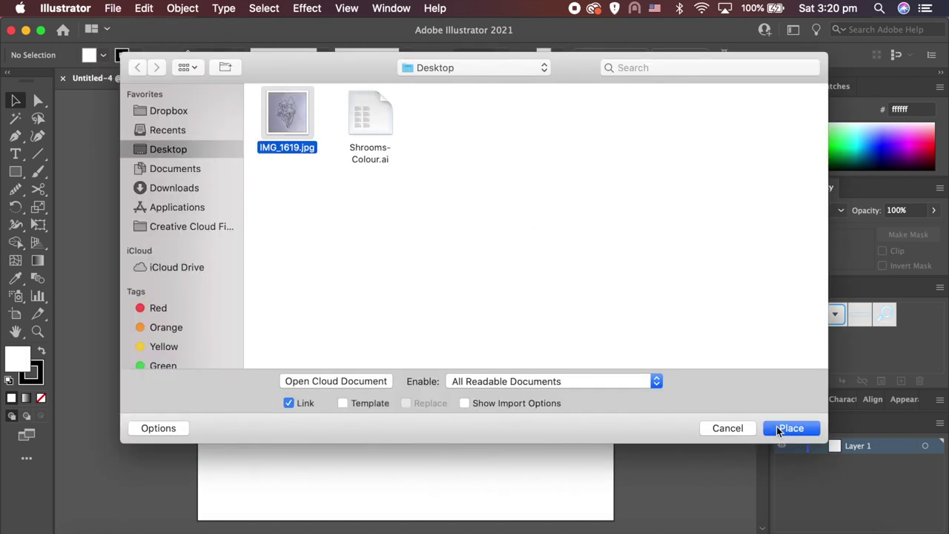
{"action": "left_click", "coordinate": [791, 428]}
{"action": "left_click", "coordinate": [205, 112]}
{"action": "scroll", "coordinate": [331, 143], "scroll_direction": "down", "scroll_amount": 5}
{"action": "left_click_drag", "start_coordinate": [477, 302], "coordinate": [369, 192]}
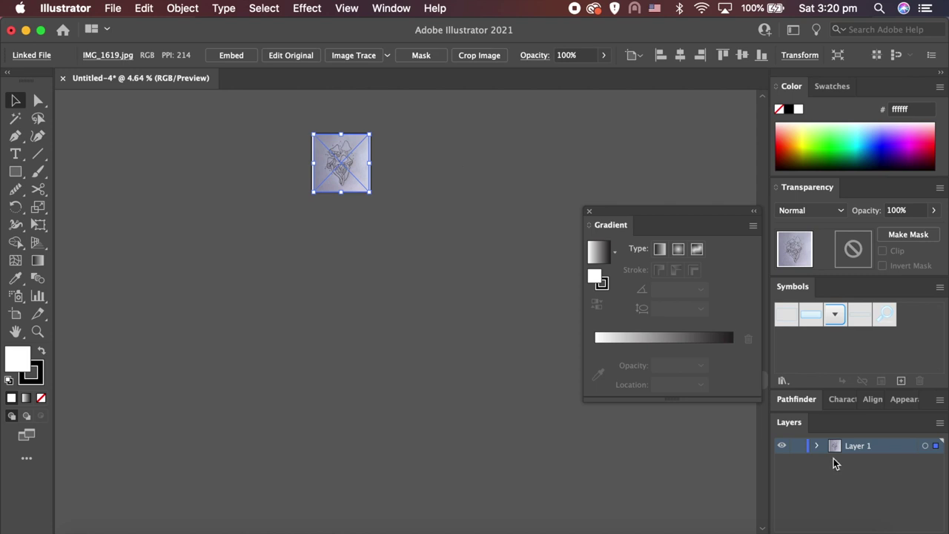
- Lock the sketch image and delete all the default swatches
{"action": "left_click", "coordinate": [798, 462]}
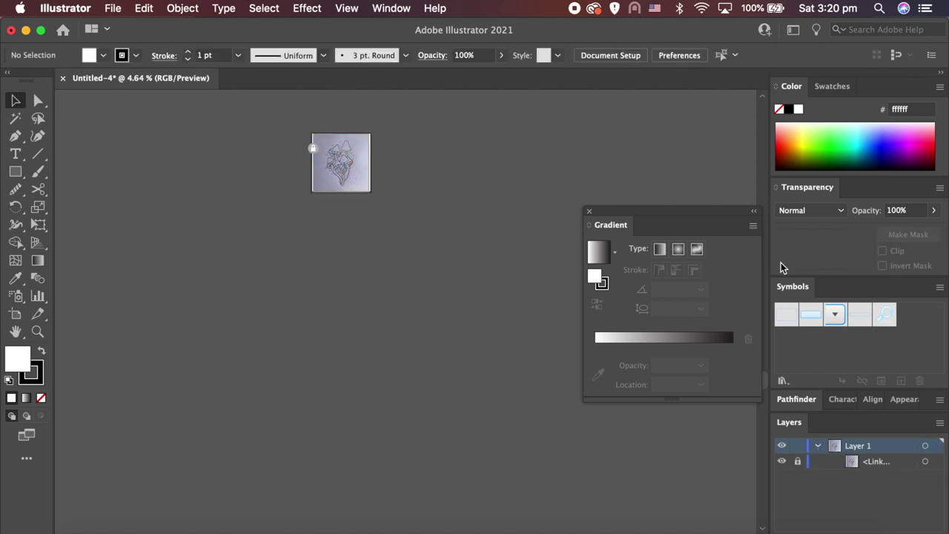
{"action": "left_click", "coordinate": [824, 90]}
{"action": "left_click_drag", "start_coordinate": [821, 91], "coordinate": [574, 143]}
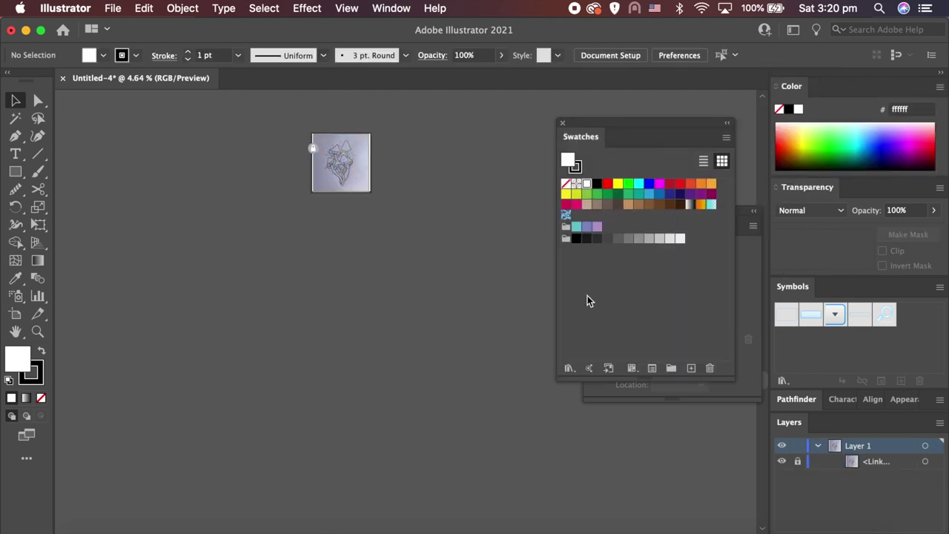
{"action": "left_click", "coordinate": [709, 369]}
{"action": "left_click", "coordinate": [545, 310]}
- Load the Shrooms-Colour swatch library from the Desktop and redock the Swatches panel
{"action": "left_click", "coordinate": [569, 369]}
{"action": "left_click", "coordinate": [610, 530]}
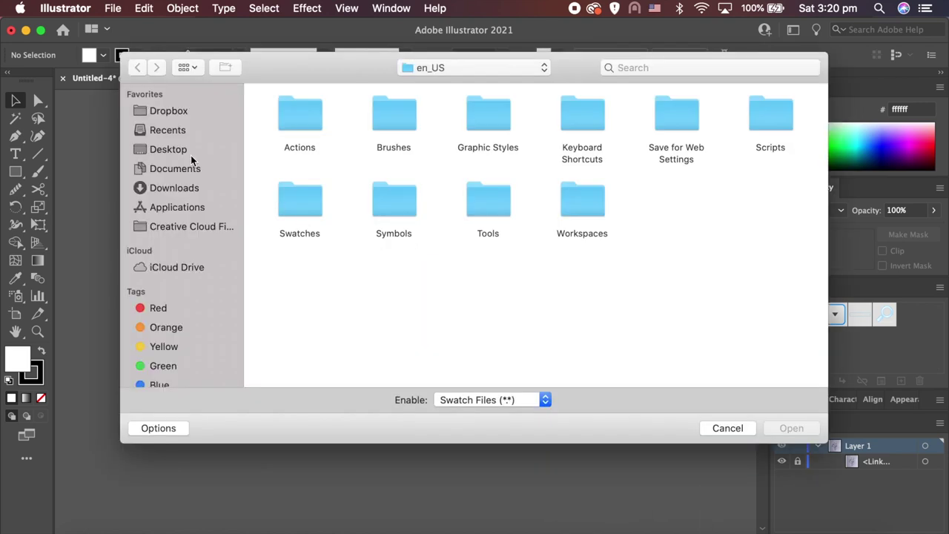
{"action": "left_click", "coordinate": [168, 149]}
{"action": "left_click", "coordinate": [364, 130]}
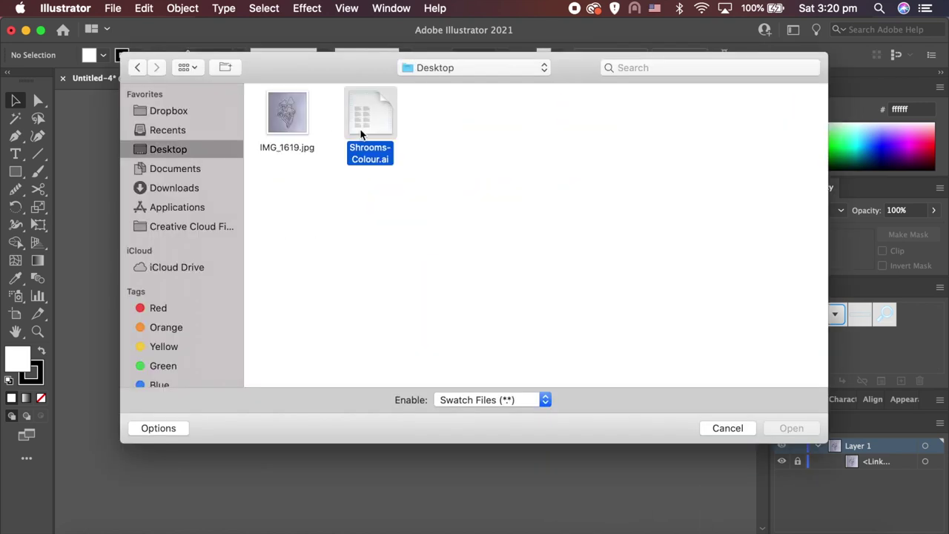
{"action": "left_click", "coordinate": [802, 429]}
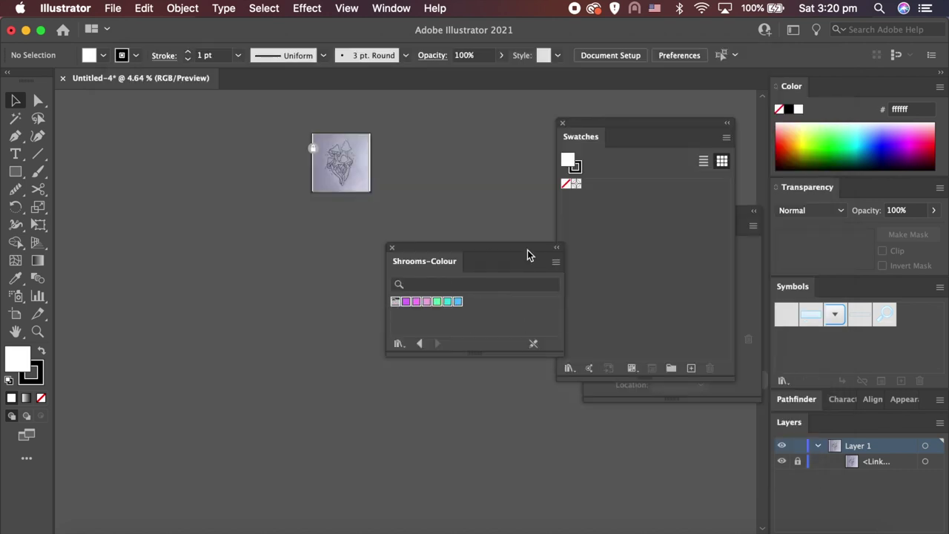
{"action": "left_click", "coordinate": [392, 250]}
{"action": "left_click_drag", "start_coordinate": [614, 124], "coordinate": [843, 87]}
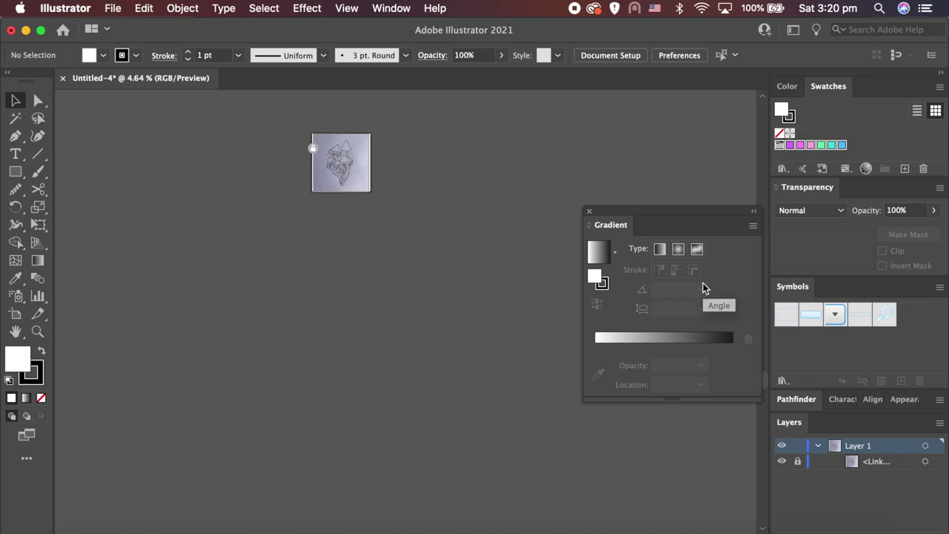
- Zoom in on the sketch and set no fill with a red ff0000 stroke
{"action": "scroll", "coordinate": [408, 220], "scroll_direction": "up", "scroll_amount": 3}
{"action": "scroll", "coordinate": [410, 221], "scroll_direction": "up", "scroll_amount": 2}
{"action": "scroll", "coordinate": [410, 220], "scroll_direction": "up", "scroll_amount": 3}
{"action": "scroll", "coordinate": [410, 221], "scroll_direction": "up", "scroll_amount": 2}
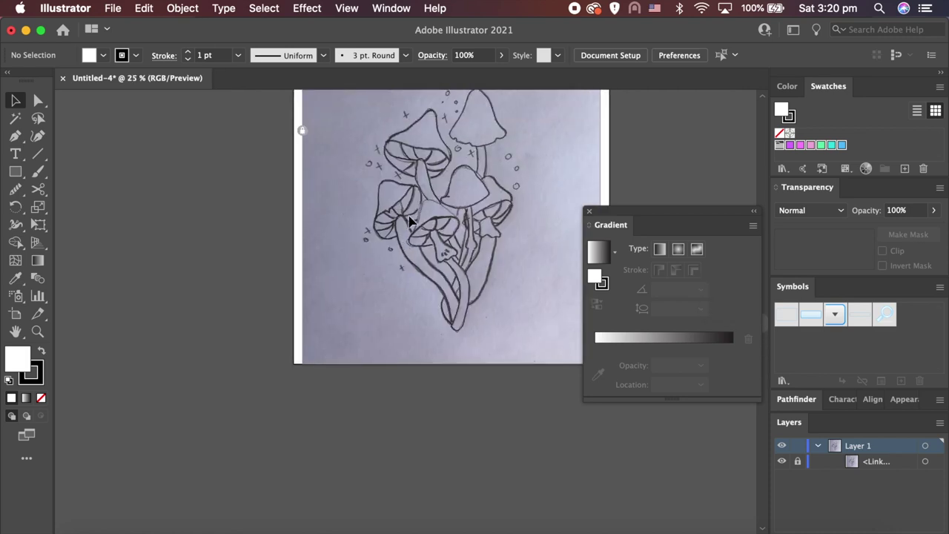
{"action": "scroll", "coordinate": [411, 221], "scroll_direction": "up", "scroll_amount": 2}
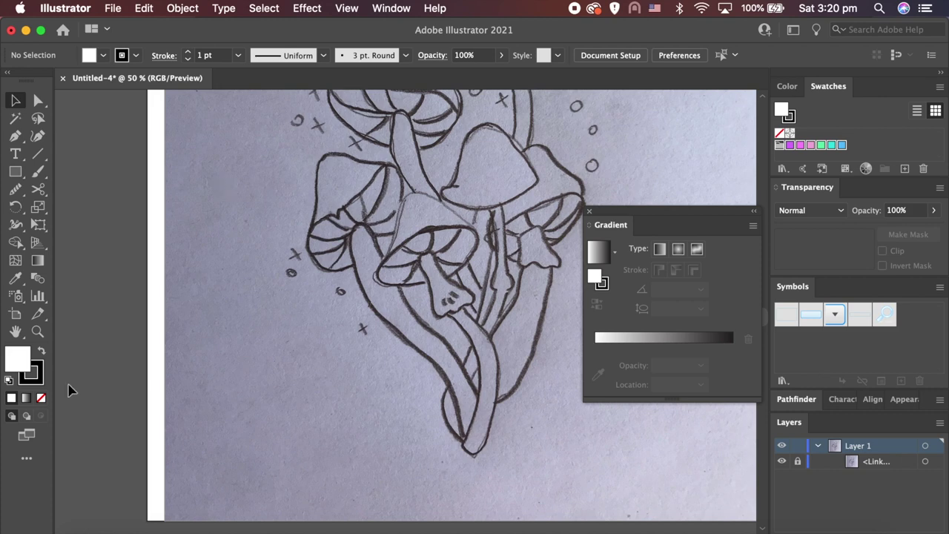
{"action": "left_click", "coordinate": [40, 398]}
{"action": "double_click", "coordinate": [31, 372]}
{"action": "left_click_drag", "start_coordinate": [538, 263], "coordinate": [566, 175]}
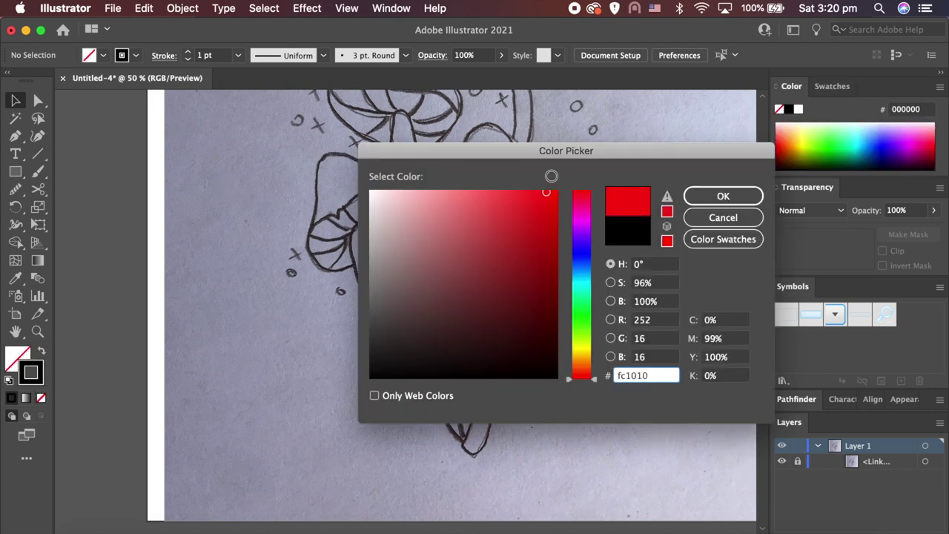
{"action": "left_click", "coordinate": [723, 196]}
{"action": "scroll", "coordinate": [431, 252], "scroll_direction": "up", "scroll_amount": 1}
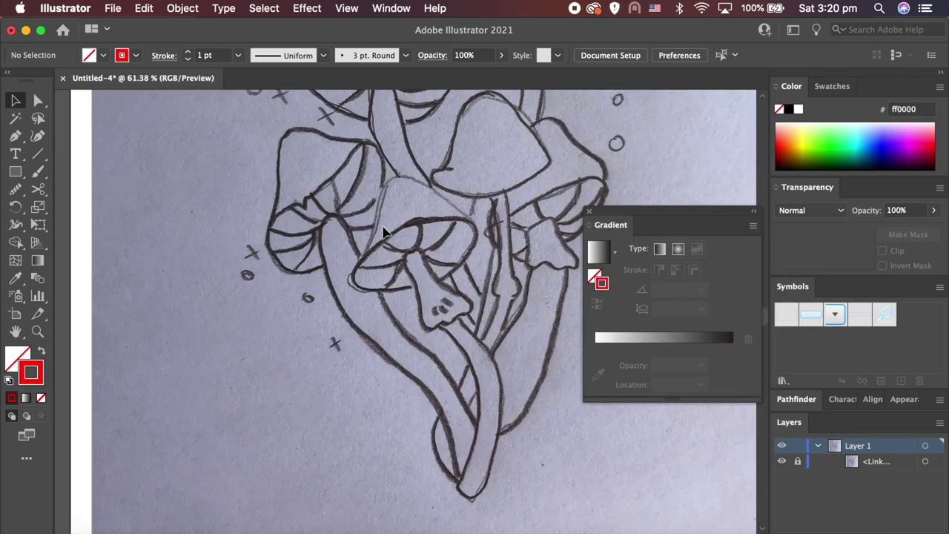
{"action": "scroll", "coordinate": [380, 231], "scroll_direction": "down", "scroll_amount": 2}
{"action": "scroll", "coordinate": [376, 231], "scroll_direction": "down", "scroll_amount": 1}
{"action": "left_click", "coordinate": [16, 139]}
- Pen-trace the left mushroom's stem as one curved path
{"action": "left_click", "coordinate": [355, 222]}
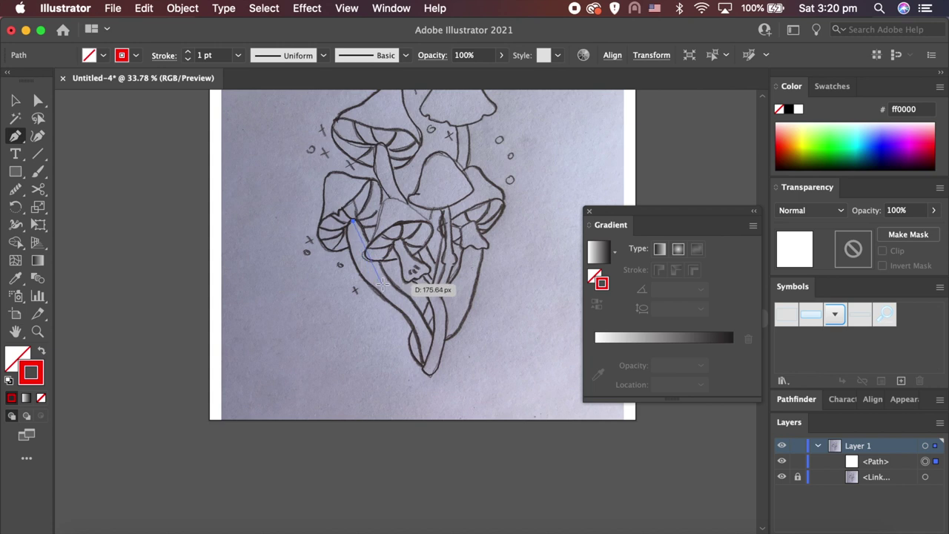
{"action": "left_click_drag", "start_coordinate": [414, 320], "coordinate": [428, 374]}
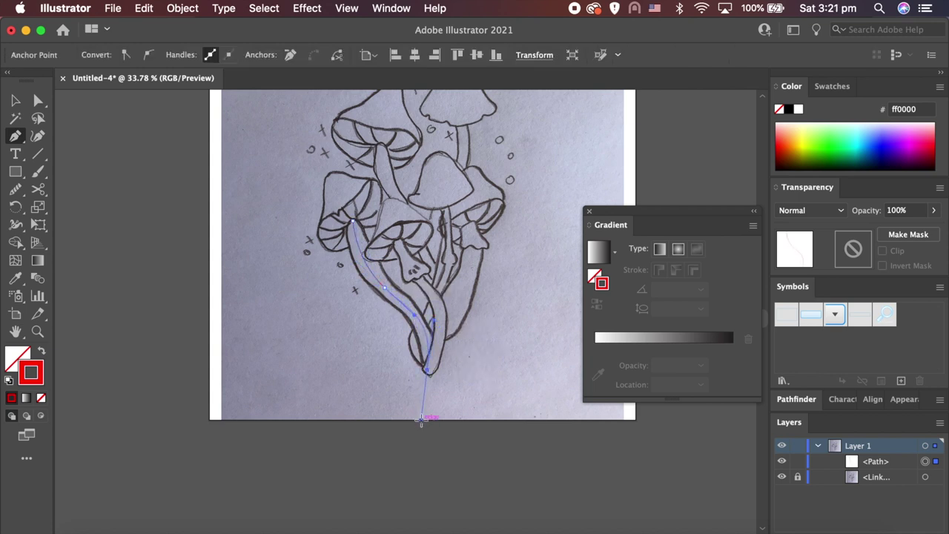
{"action": "key", "text": "n"}
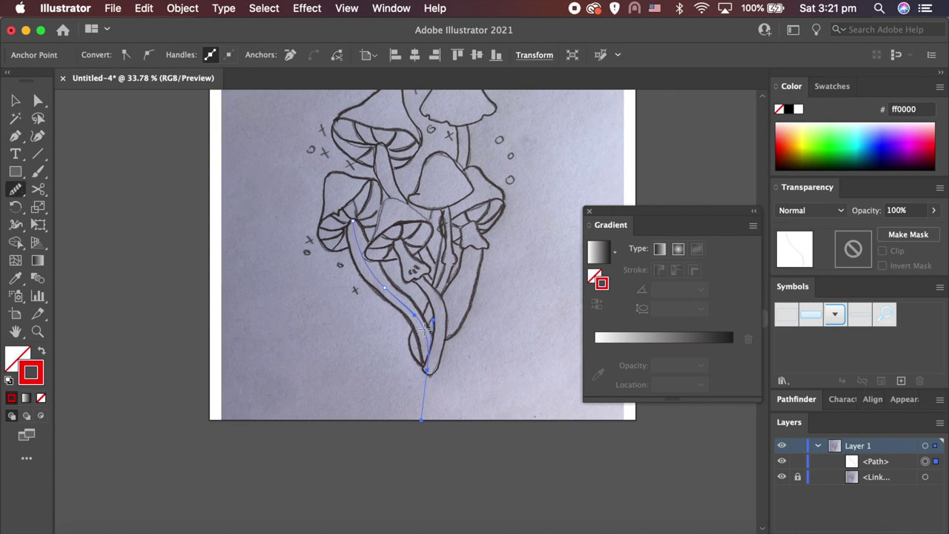
{"action": "key", "text": "v"}
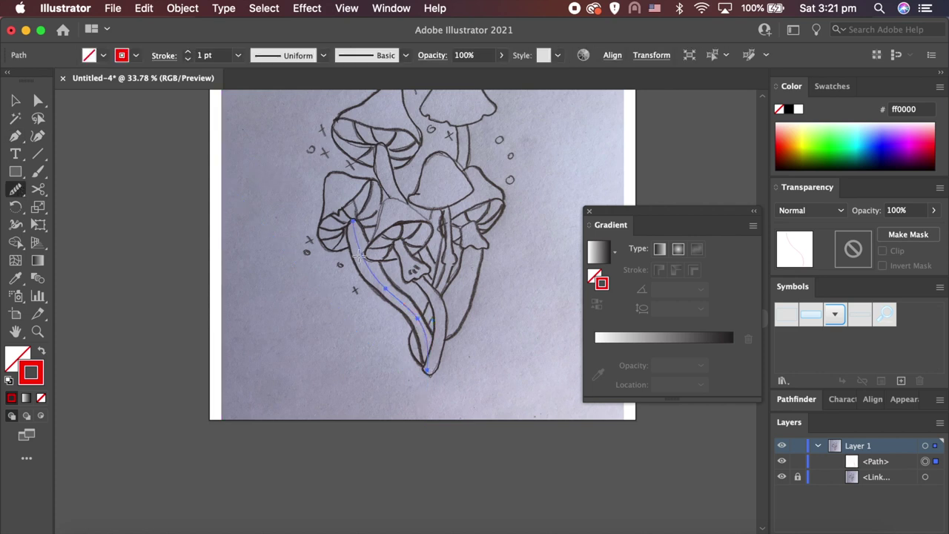
- Give the stem a 40 pt stroke, expand it, and swap fill and stroke
{"action": "left_click", "coordinate": [163, 58]}
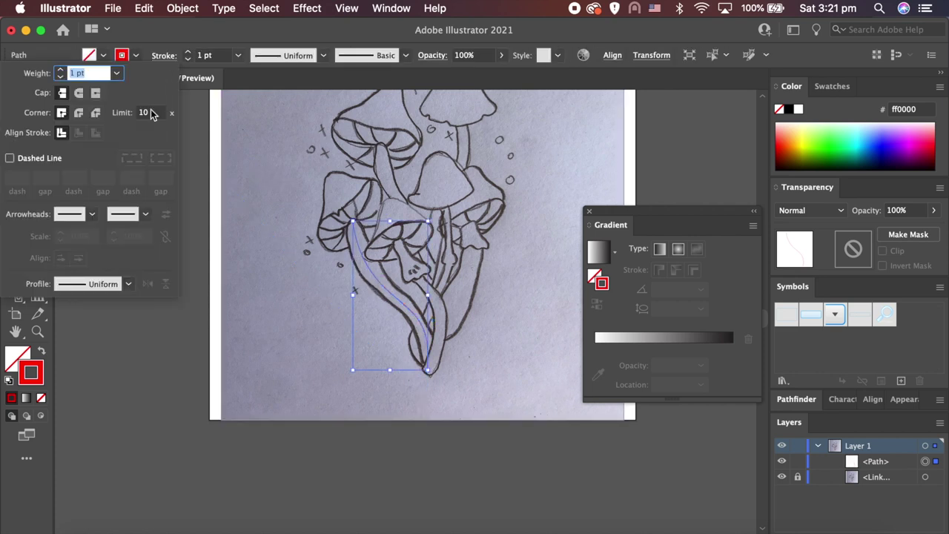
{"action": "left_click", "coordinate": [166, 57]}
{"action": "left_click", "coordinate": [215, 56]}
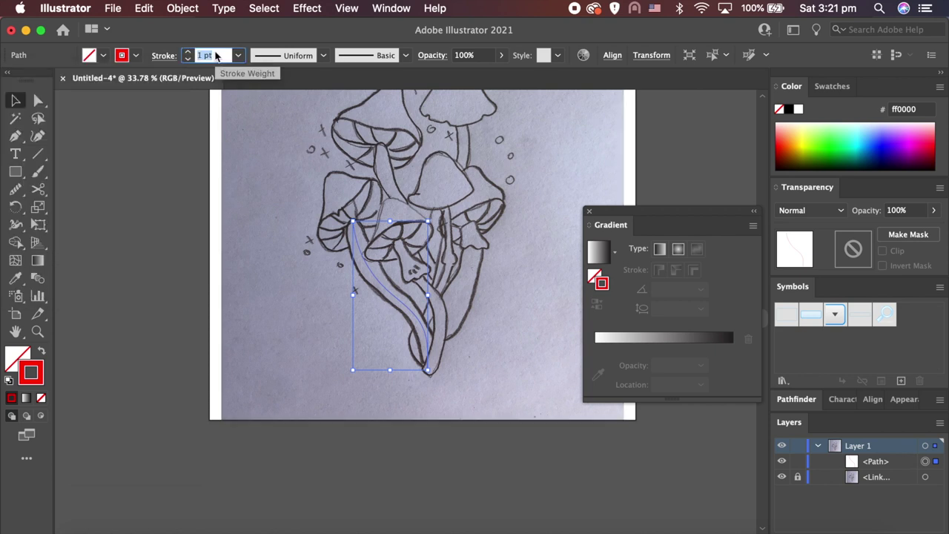
{"action": "type", "text": "40"}
{"action": "key", "text": "Return"}
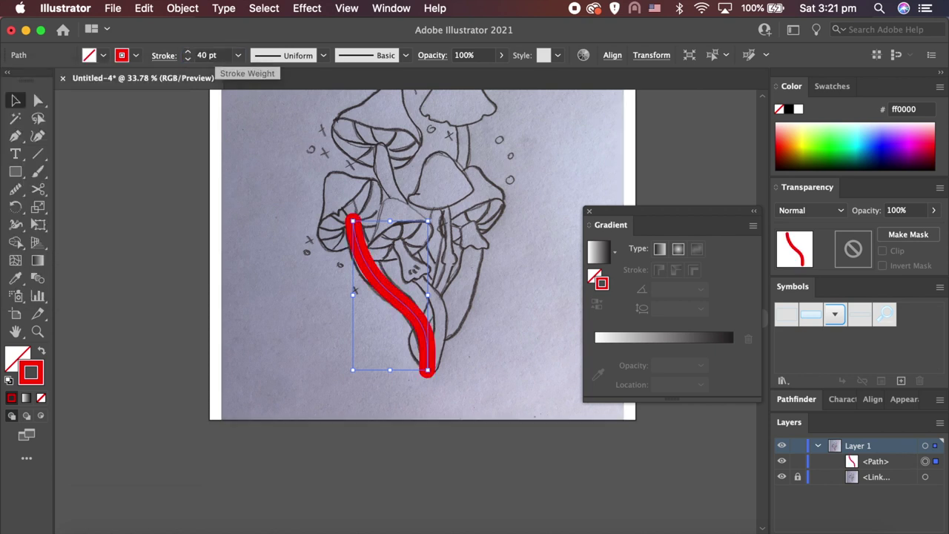
{"action": "left_click", "coordinate": [178, 9]}
{"action": "left_click", "coordinate": [201, 170]}
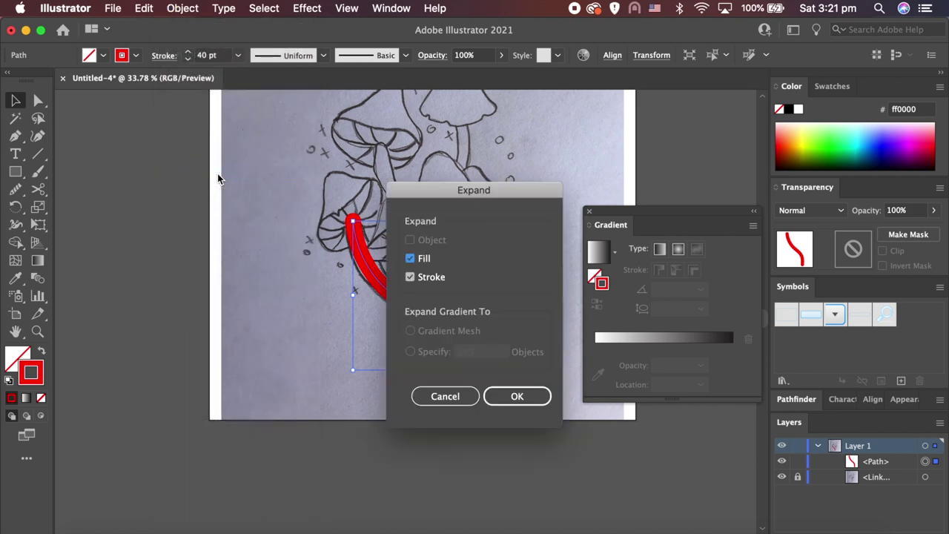
{"action": "key", "text": "Return"}
{"action": "left_click", "coordinate": [41, 354]}
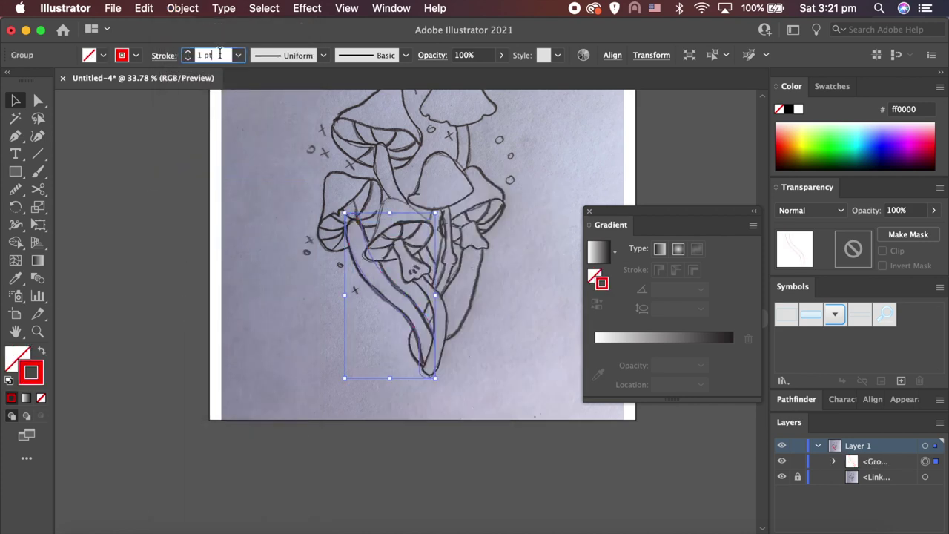
{"action": "left_click", "coordinate": [328, 260]}
{"action": "scroll", "coordinate": [328, 260], "scroll_direction": "up", "scroll_amount": 5}
{"action": "scroll", "coordinate": [328, 260], "scroll_direction": "up", "scroll_amount": 2}
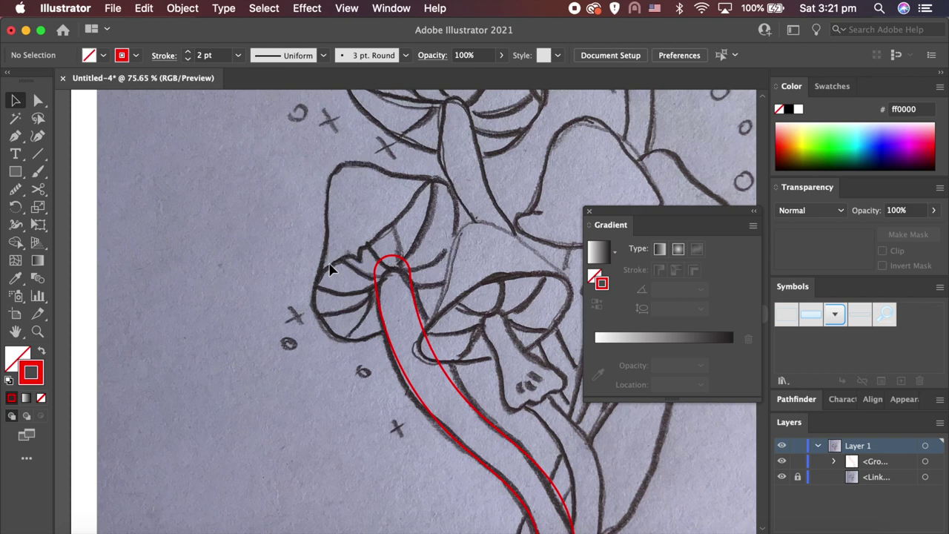
- Trace the left mushroom's cap outline in red with curved pen points
{"action": "key", "text": "p"}
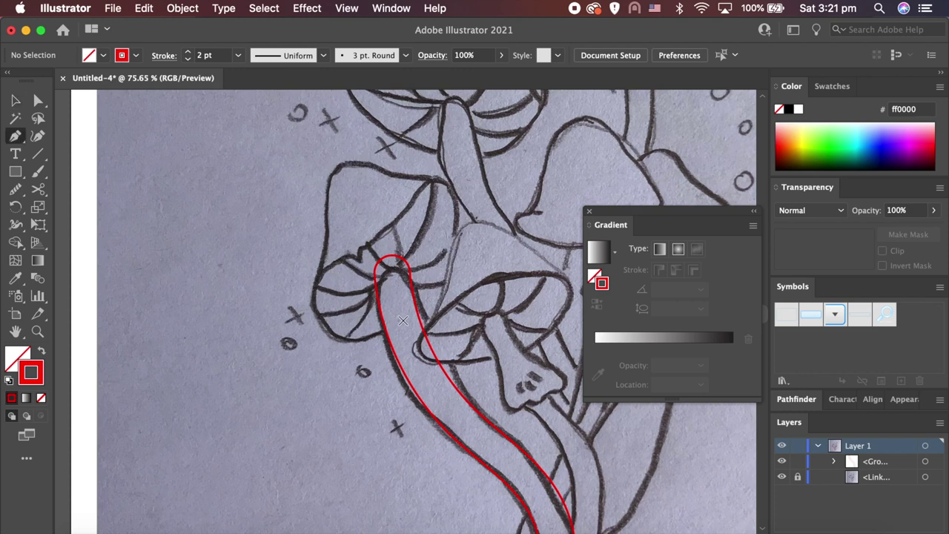
{"action": "left_click", "coordinate": [402, 320]}
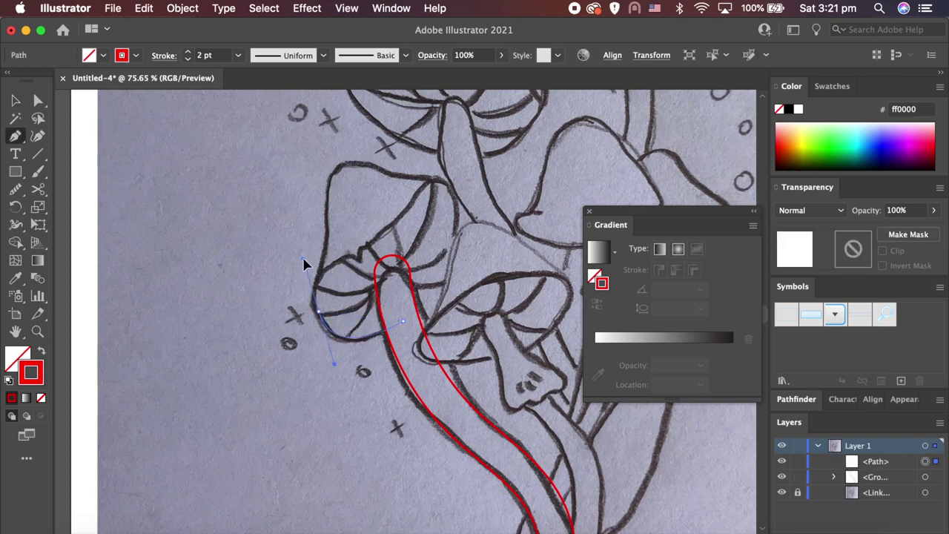
{"action": "left_click_drag", "start_coordinate": [350, 256], "coordinate": [363, 267]}
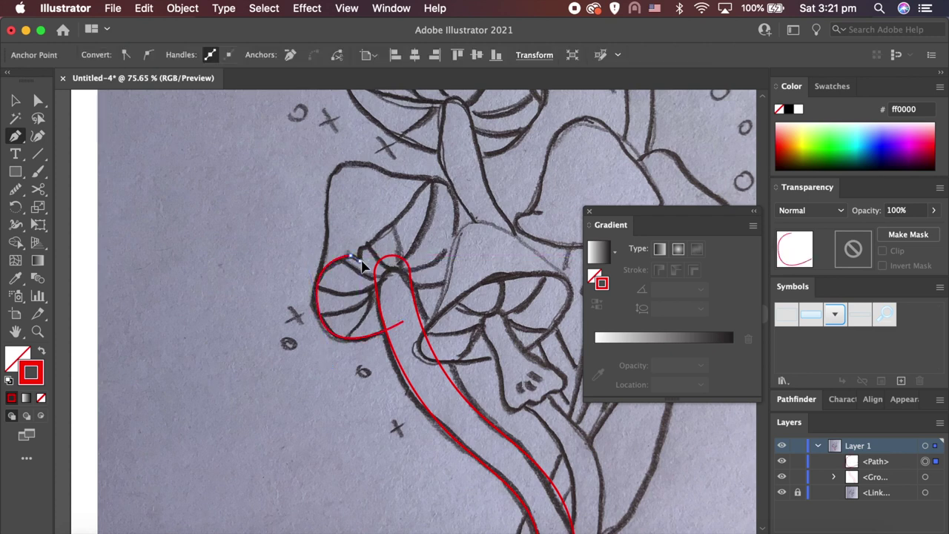
{"action": "left_click_drag", "start_coordinate": [404, 215], "coordinate": [452, 190]}
{"action": "left_click_drag", "start_coordinate": [402, 322], "coordinate": [338, 382]}
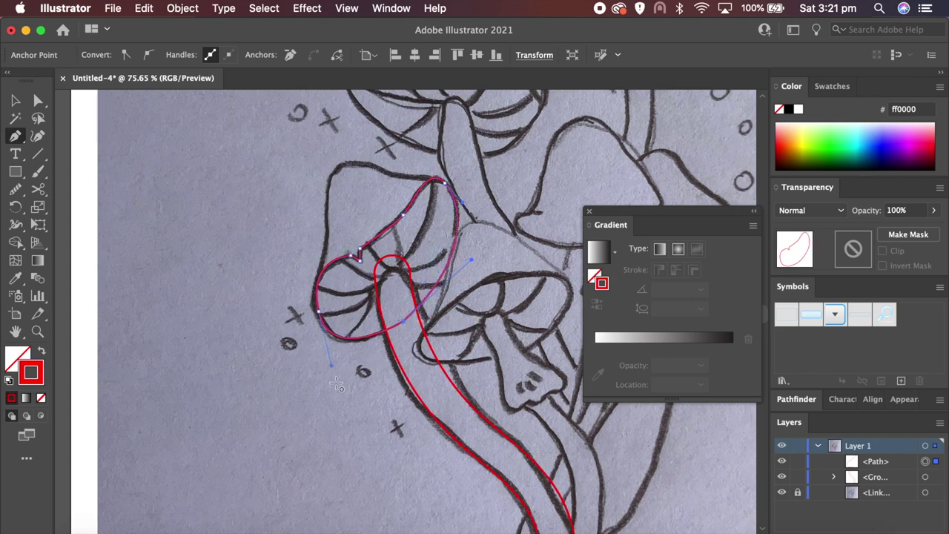
{"action": "key", "text": "v"}
{"action": "left_click", "coordinate": [351, 384]}
{"action": "scroll", "coordinate": [351, 384], "scroll_direction": "up", "scroll_amount": 3}
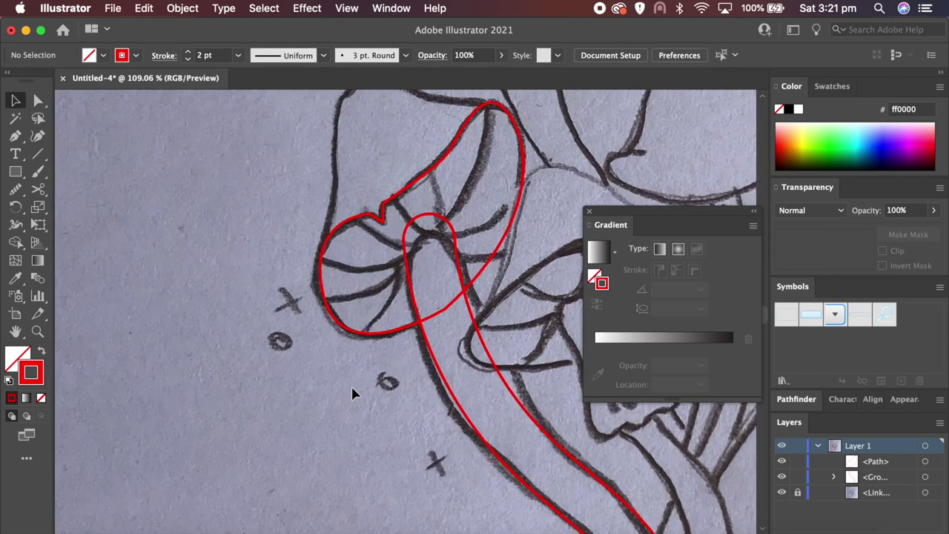
- Draw the first two curved red gill lines across the cap
{"action": "key", "text": "p"}
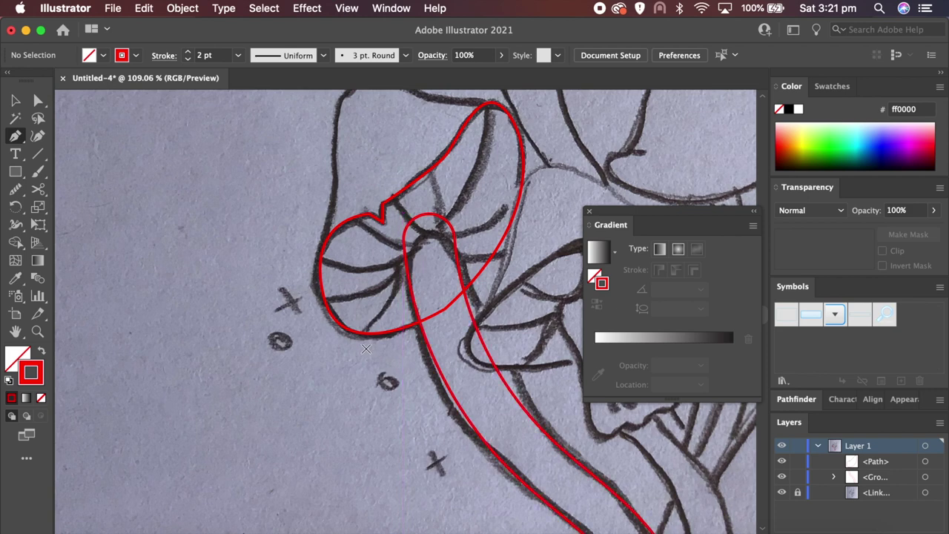
{"action": "left_click", "coordinate": [350, 347]}
{"action": "left_click_drag", "start_coordinate": [418, 218], "coordinate": [420, 149]}
{"action": "left_click", "coordinate": [418, 218]}
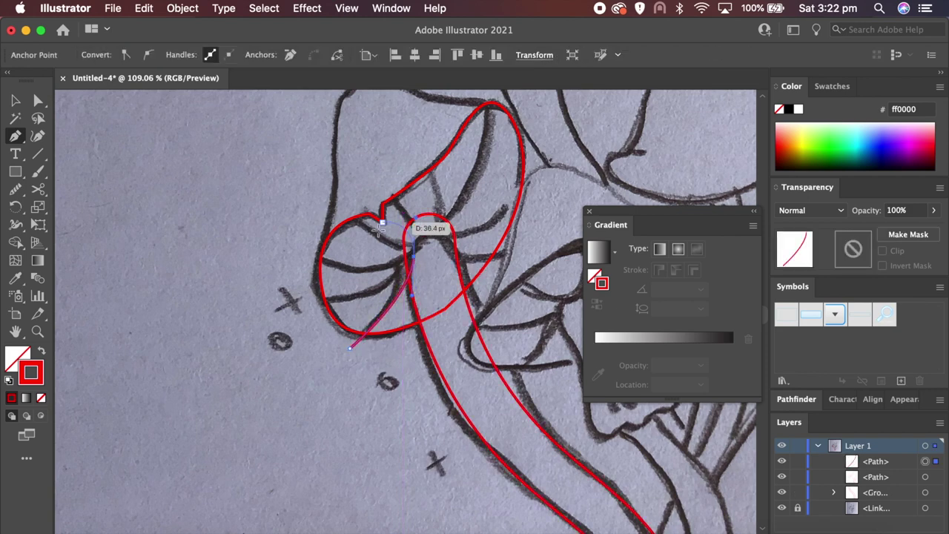
{"action": "key", "text": "Escape"}
{"action": "left_click", "coordinate": [311, 297]}
{"action": "left_click_drag", "start_coordinate": [421, 254], "coordinate": [468, 198]}
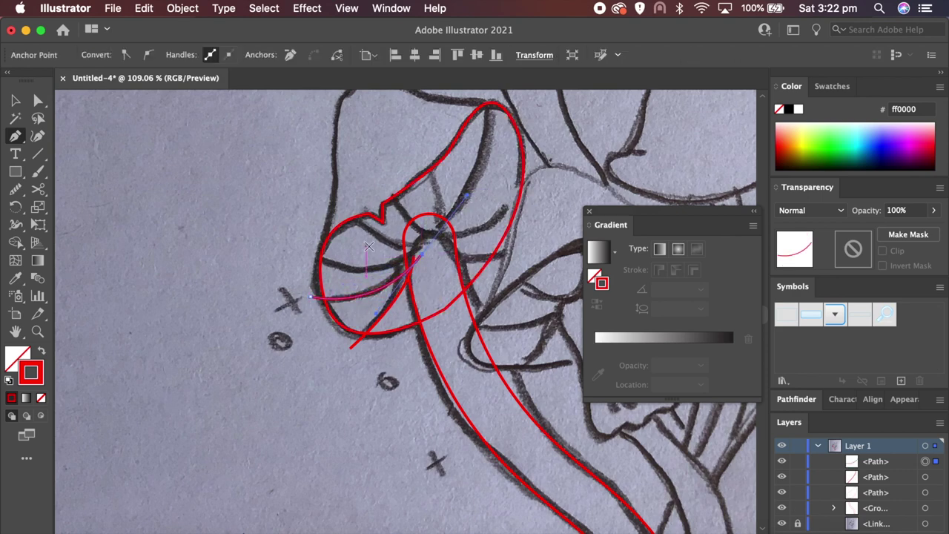
{"action": "key", "text": "Escape"}
- Draw another curved gill line reaching up toward the cap top
{"action": "left_click_drag", "start_coordinate": [517, 251], "coordinate": [419, 231]}
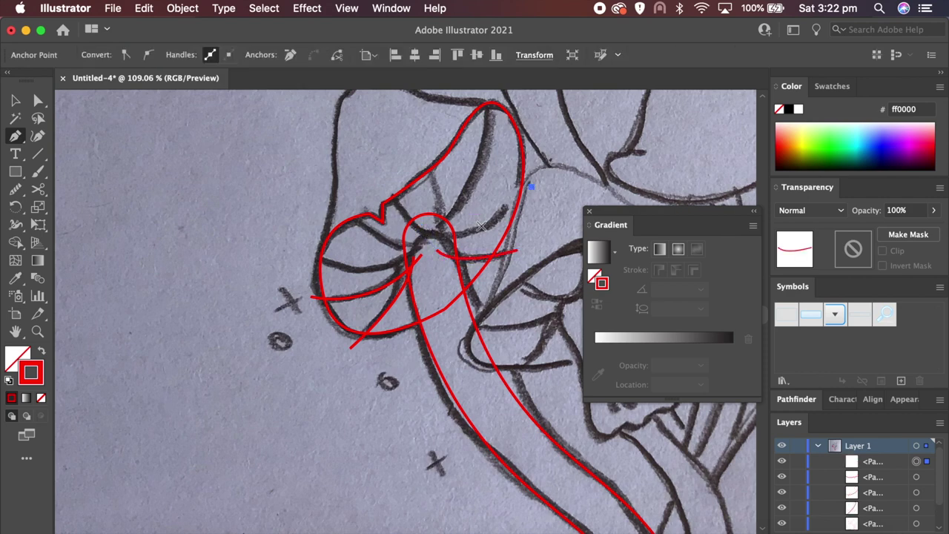
{"action": "left_click", "coordinate": [432, 239]}
{"action": "left_click_drag", "start_coordinate": [434, 237], "coordinate": [382, 230]}
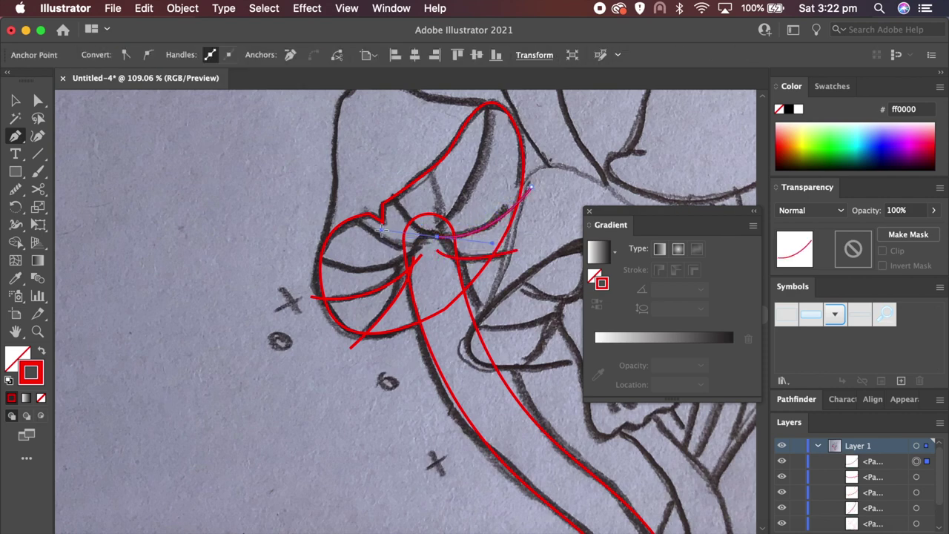
{"action": "scroll", "coordinate": [391, 215], "scroll_direction": "up", "scroll_amount": 3}
{"action": "mouse_move", "coordinate": [486, 134]}
{"action": "left_mouse_down"}
{"action": "mouse_move", "coordinate": [433, 278]}
{"action": "mouse_move", "coordinate": [380, 310]}
{"action": "left_mouse_up"}
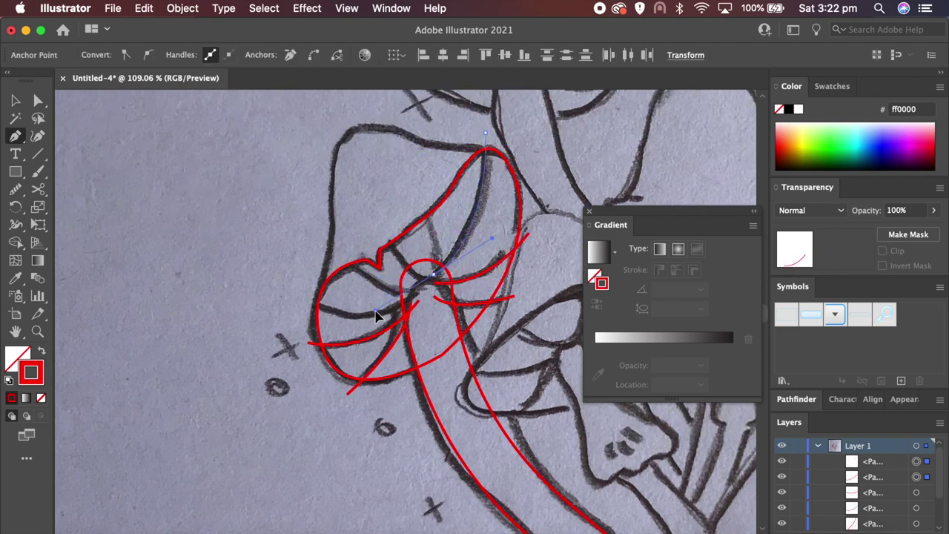
{"action": "key", "text": "Escape"}
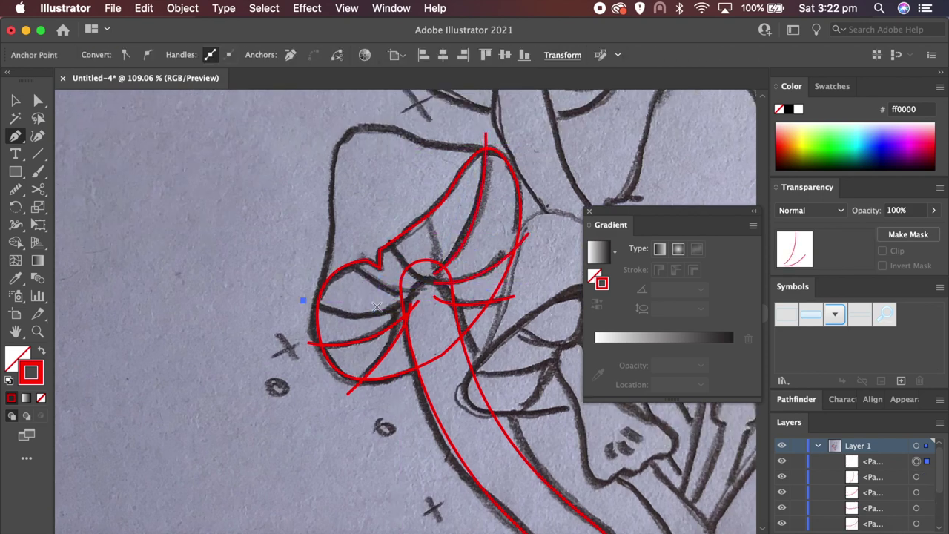
- Draw a multi-point gill line across the cap from its left side
{"action": "left_click", "coordinate": [304, 300]}
{"action": "mouse_move", "coordinate": [412, 297]}
{"action": "left_mouse_down"}
{"action": "mouse_move", "coordinate": [461, 253]}
{"action": "mouse_move", "coordinate": [482, 264]}
{"action": "left_mouse_up"}
{"action": "left_click", "coordinate": [425, 287]}
{"action": "left_click_drag", "start_coordinate": [425, 287], "coordinate": [432, 293]}
{"action": "left_click", "coordinate": [442, 301]}
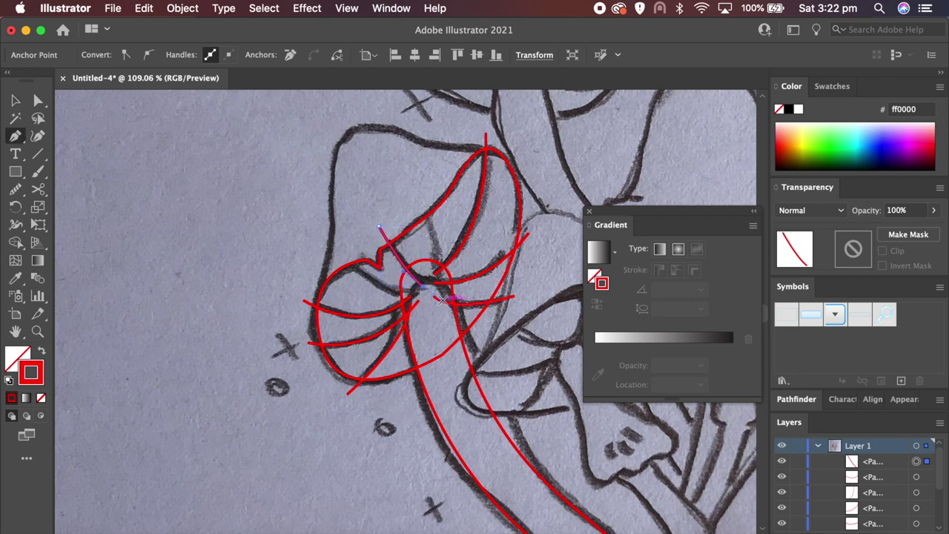
{"action": "left_click_drag", "start_coordinate": [427, 286], "coordinate": [429, 317]}
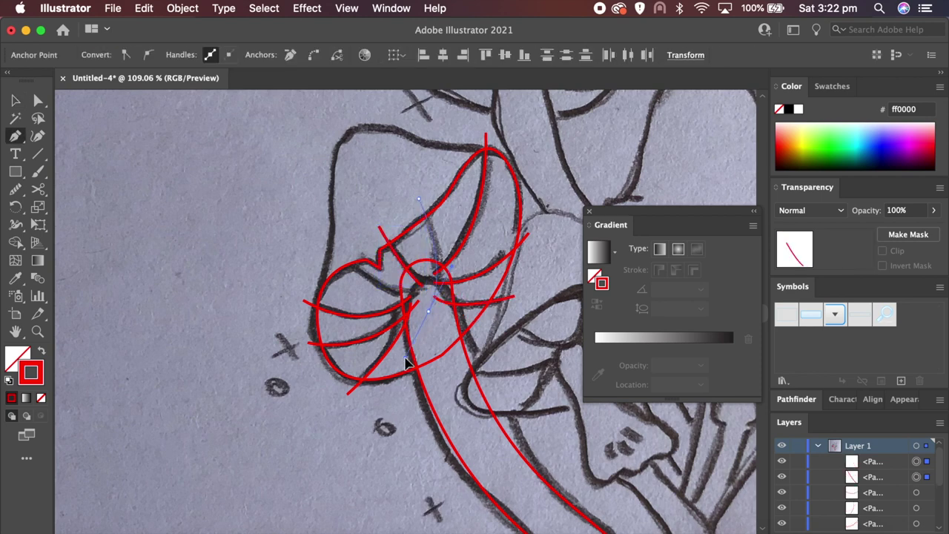
{"action": "key", "text": "Escape"}
- Add a red curve along the cap's notched upper edge and dock the Gradient panel
{"action": "left_click_drag", "start_coordinate": [422, 293], "coordinate": [426, 297]}
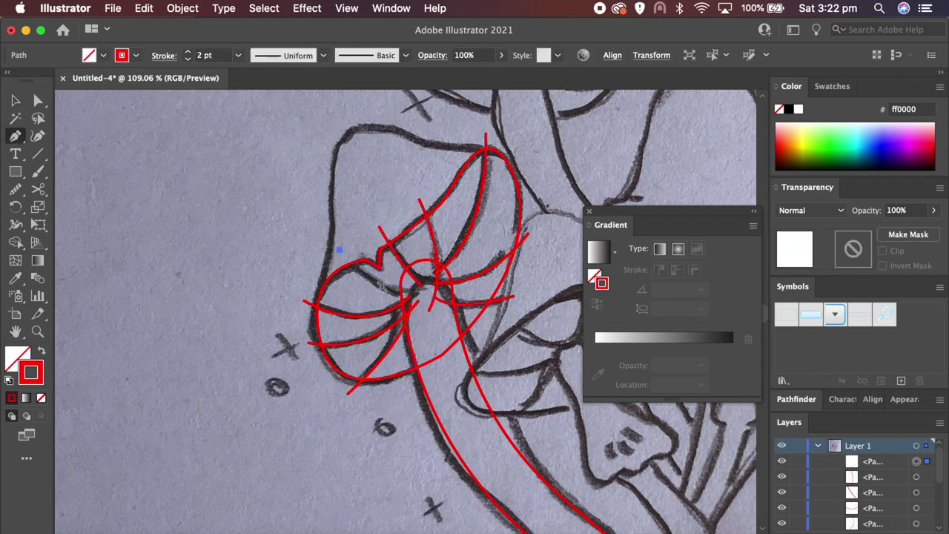
{"action": "key", "text": "super+equal"}
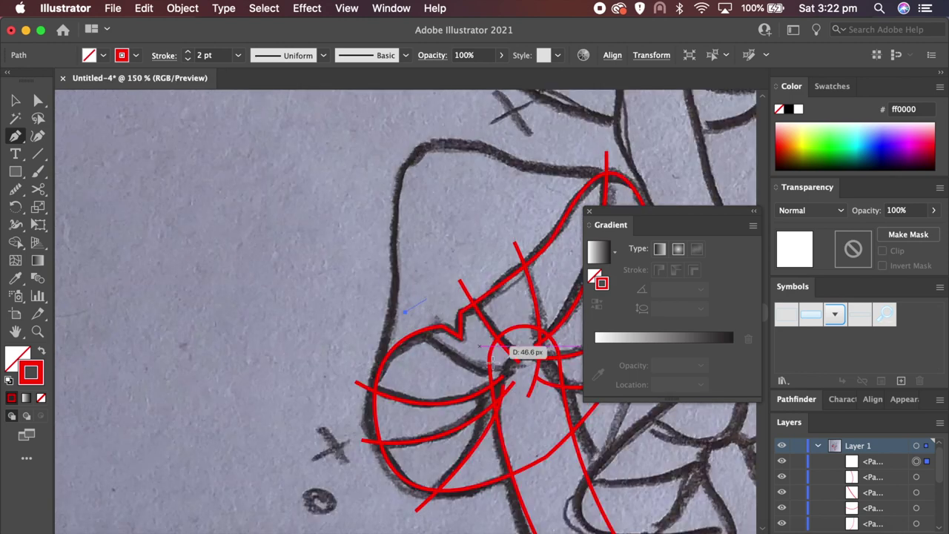
{"action": "left_click_drag", "start_coordinate": [430, 302], "coordinate": [571, 374]}
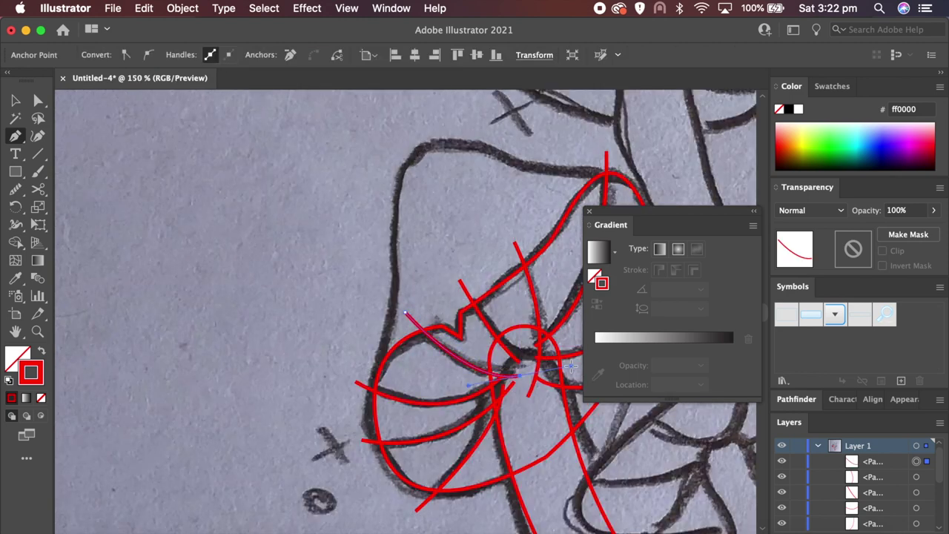
{"action": "key", "text": "v"}
{"action": "scroll", "coordinate": [520, 364], "scroll_direction": "right", "scroll_amount": 5}
{"action": "scroll", "coordinate": [519, 363], "scroll_direction": "down", "scroll_amount": 2}
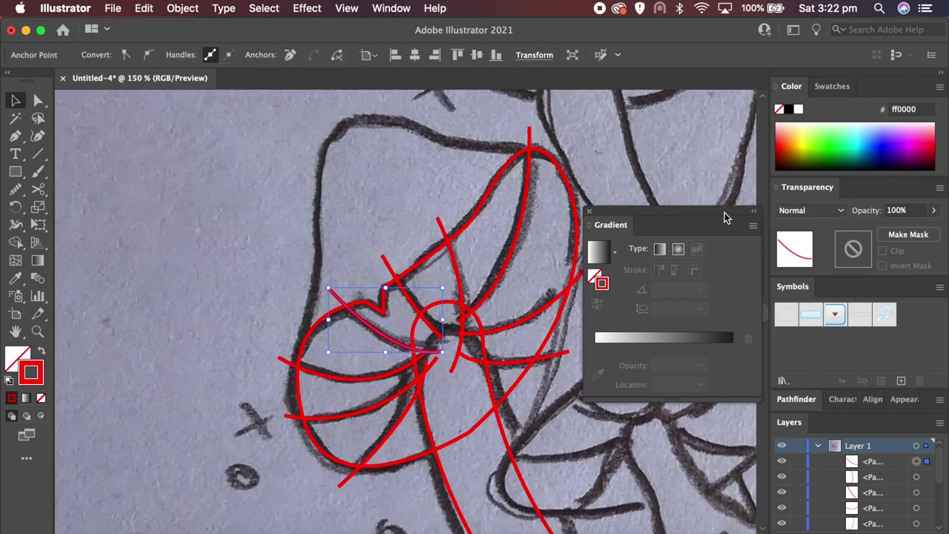
{"action": "left_click_drag", "start_coordinate": [726, 216], "coordinate": [881, 197]}
- Select the red traced lines and cut the diagonal line at a crossing with Scissors
{"action": "scroll", "coordinate": [290, 300], "scroll_direction": "down", "scroll_amount": 2}
{"action": "scroll", "coordinate": [274, 301], "scroll_direction": "down", "scroll_amount": 3}
{"action": "left_click_drag", "start_coordinate": [248, 249], "coordinate": [478, 380]}
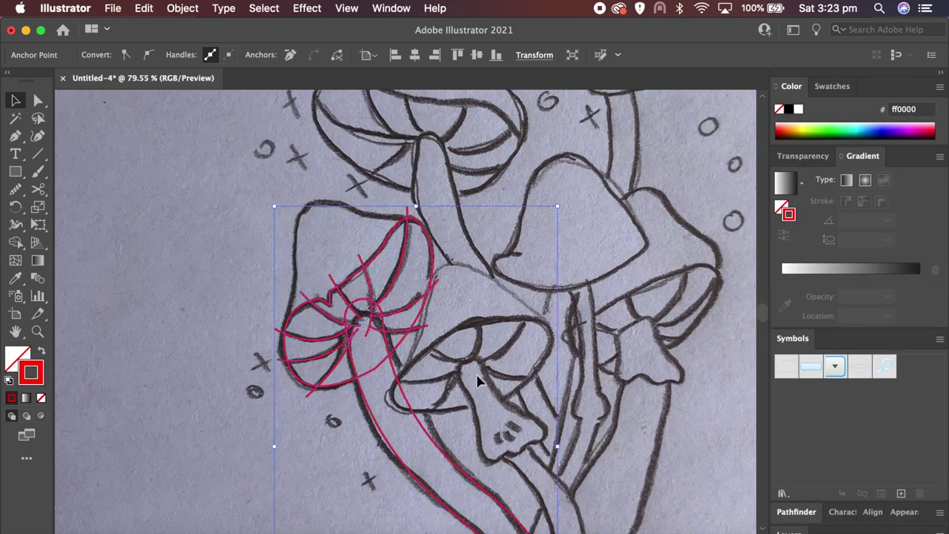
{"action": "left_click", "coordinate": [403, 388]}
{"action": "scroll", "coordinate": [304, 383], "scroll_direction": "up", "scroll_amount": 2}
{"action": "scroll", "coordinate": [304, 382], "scroll_direction": "up", "scroll_amount": 3}
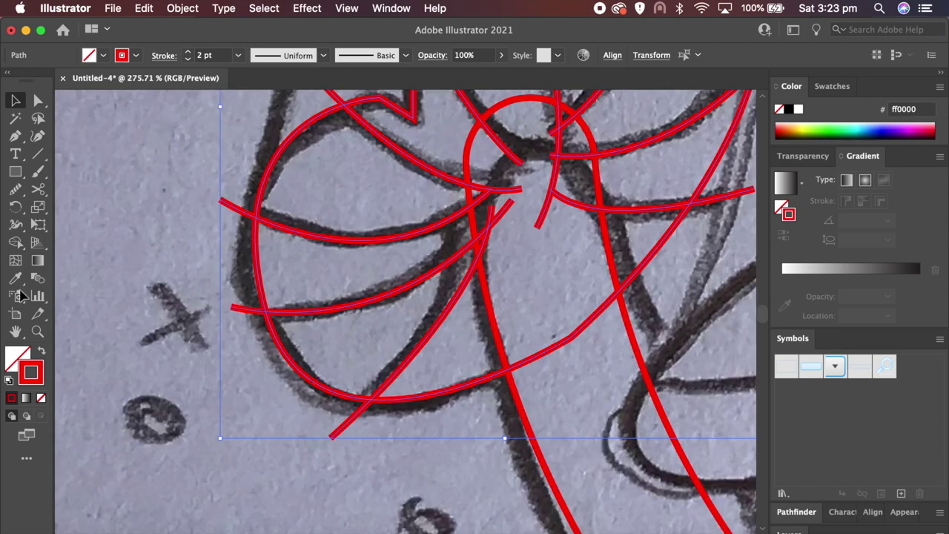
{"action": "left_click", "coordinate": [37, 190]}
{"action": "left_click", "coordinate": [371, 399]}
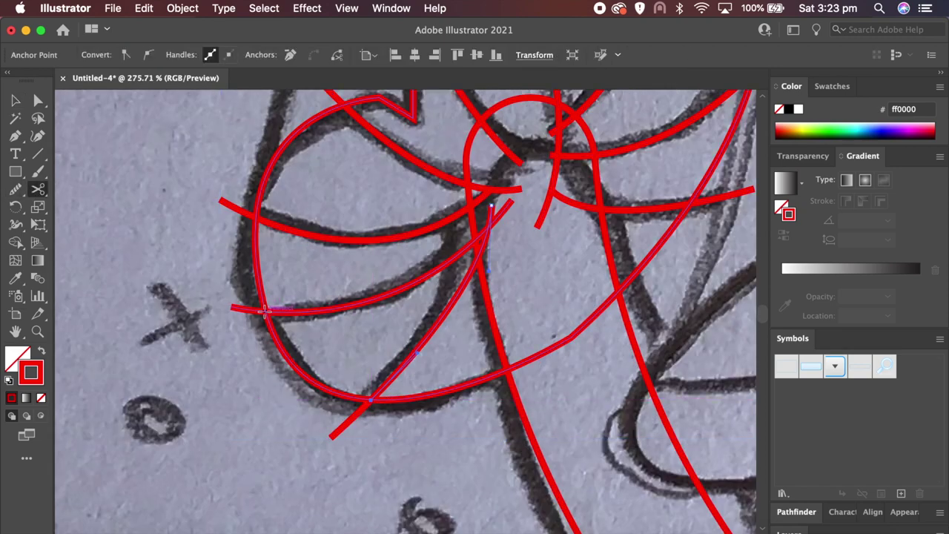
- Cut the red cap and gill curves at their crossing points
{"action": "left_click", "coordinate": [254, 213]}
{"action": "scroll", "coordinate": [256, 219], "scroll_direction": "up", "scroll_amount": 3}
{"action": "scroll", "coordinate": [256, 219], "scroll_direction": "right", "scroll_amount": 2}
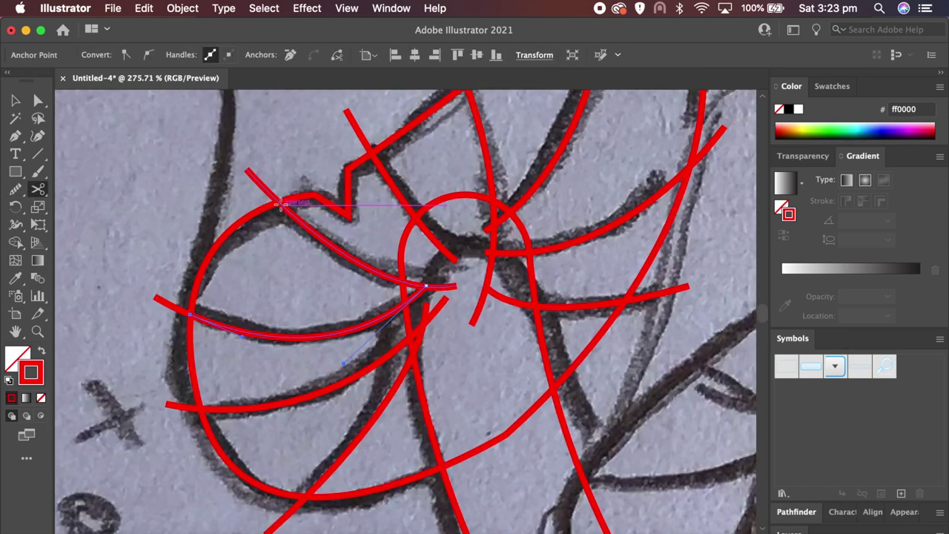
{"action": "left_click", "coordinate": [279, 202]}
{"action": "scroll", "coordinate": [416, 222], "scroll_direction": "up", "scroll_amount": 3}
{"action": "left_click", "coordinate": [445, 172]}
{"action": "scroll", "coordinate": [494, 166], "scroll_direction": "up", "scroll_amount": 3}
{"action": "scroll", "coordinate": [494, 166], "scroll_direction": "right", "scroll_amount": 3}
{"action": "left_click", "coordinate": [462, 115]}
{"action": "scroll", "coordinate": [495, 181], "scroll_direction": "down", "scroll_amount": 3}
{"action": "left_click", "coordinate": [496, 328]}
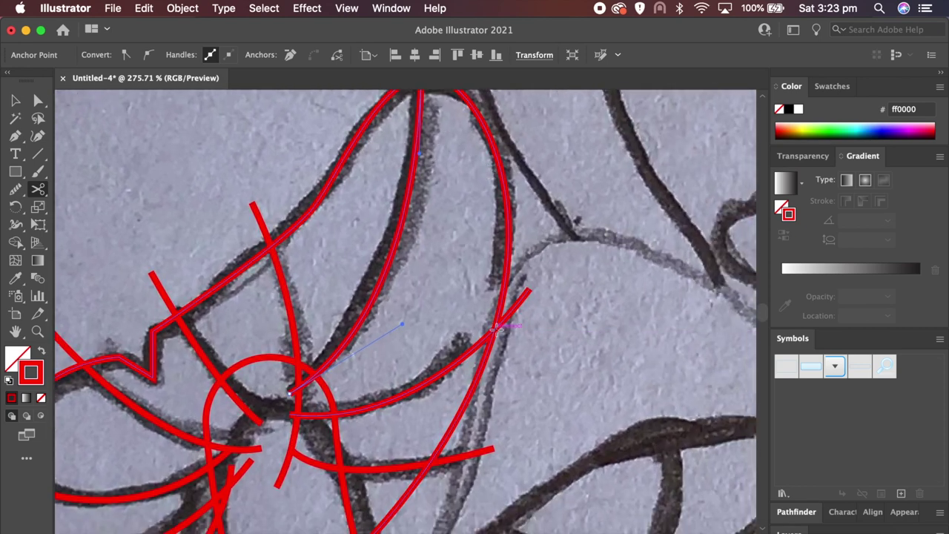
{"action": "scroll", "coordinate": [445, 400], "scroll_direction": "down", "scroll_amount": 2}
{"action": "scroll", "coordinate": [426, 434], "scroll_direction": "down", "scroll_amount": 5}
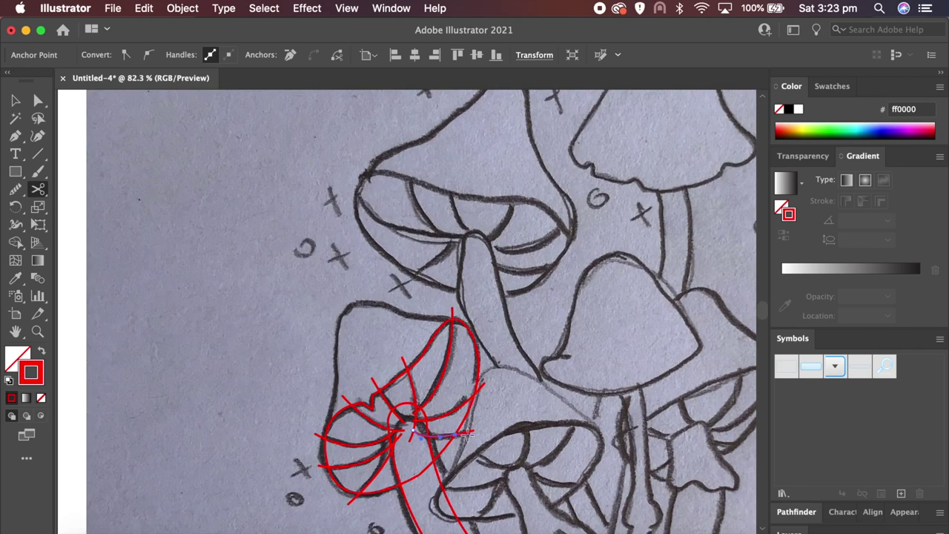
- Pull a red path's end back to the outline, then undo the overhanging tail
{"action": "key", "text": "a"}
{"action": "key", "text": "super+shift+a"}
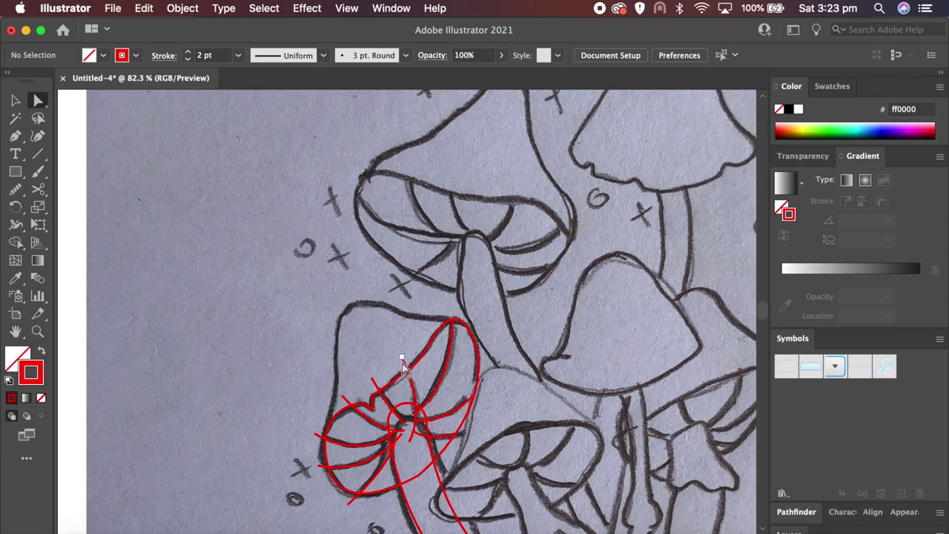
{"action": "left_click_drag", "start_coordinate": [405, 362], "coordinate": [377, 387]}
{"action": "left_click", "coordinate": [349, 402]}
{"action": "left_click", "coordinate": [334, 415]}
{"action": "scroll", "coordinate": [342, 341], "scroll_direction": "up", "scroll_amount": 5}
{"action": "scroll", "coordinate": [359, 251], "scroll_direction": "up", "scroll_amount": 1}
{"action": "key", "text": "super+z"}
{"action": "scroll", "coordinate": [443, 336], "scroll_direction": "down", "scroll_amount": 3}
- Cut the gill lines and stem loop near the stem and delete the leftover centre pieces
{"action": "key", "text": "v"}
{"action": "key", "text": "super+a"}
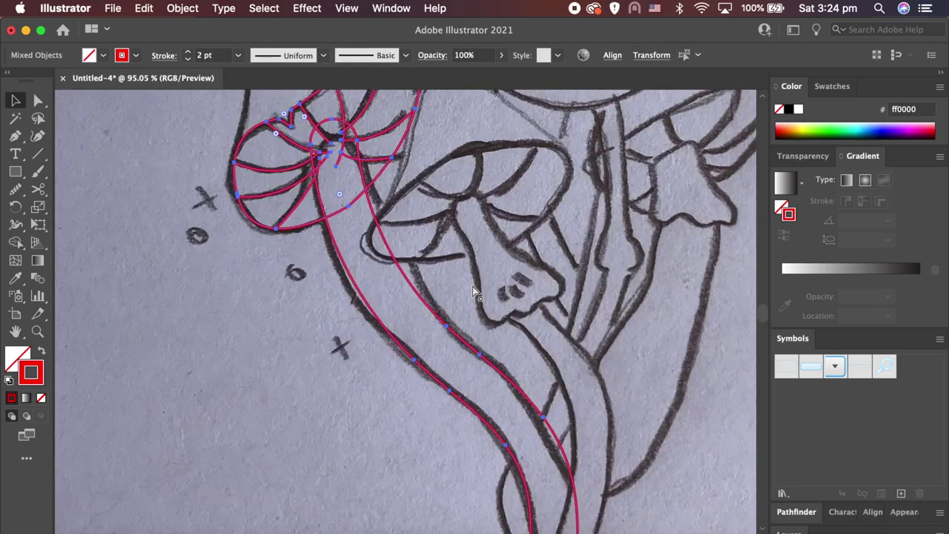
{"action": "key", "text": "super+equal"}
{"action": "key", "text": "super+equal"}
{"action": "key", "text": "super+equal"}
{"action": "scroll", "coordinate": [471, 281], "scroll_direction": "up", "scroll_amount": 2}
{"action": "scroll", "coordinate": [473, 291], "scroll_direction": "up", "scroll_amount": 3}
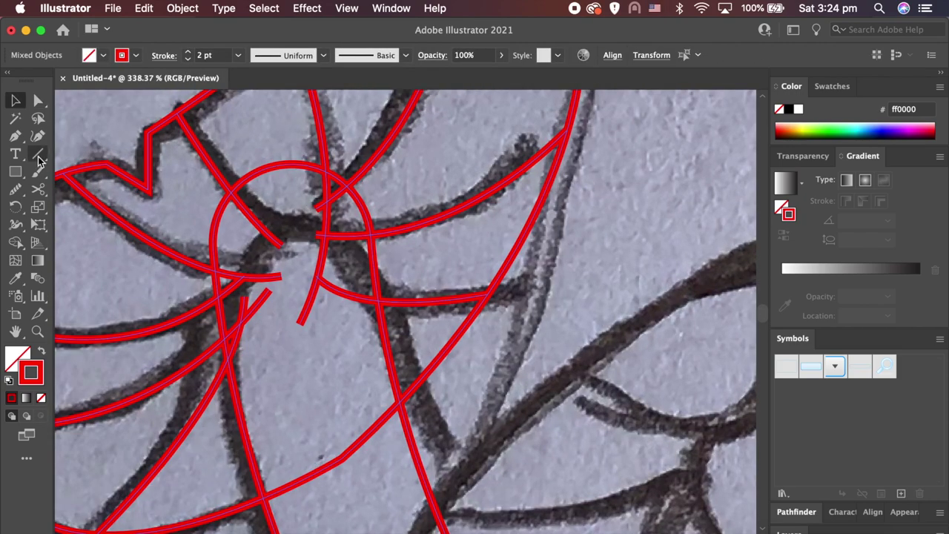
{"action": "left_click", "coordinate": [38, 189]}
{"action": "left_click", "coordinate": [227, 356]}
{"action": "left_click", "coordinate": [221, 312]}
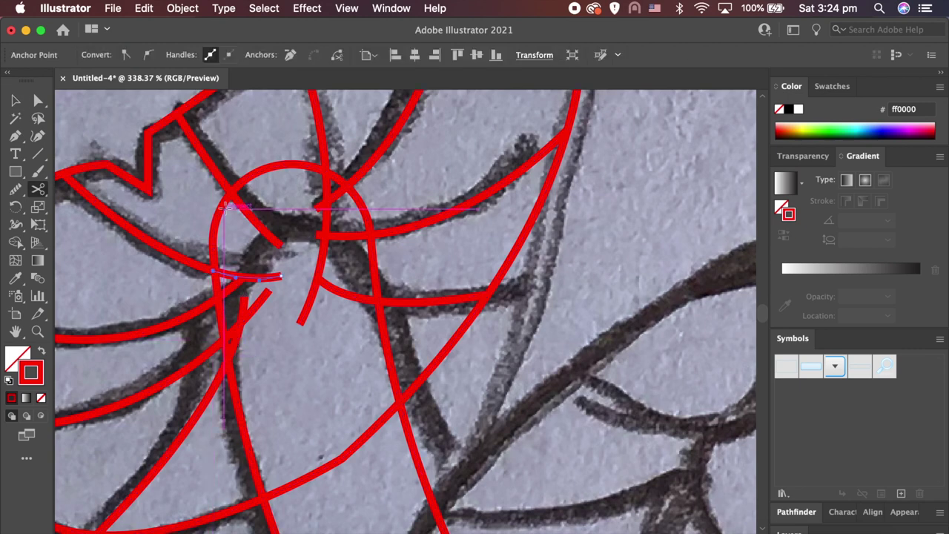
{"action": "left_click", "coordinate": [231, 192]}
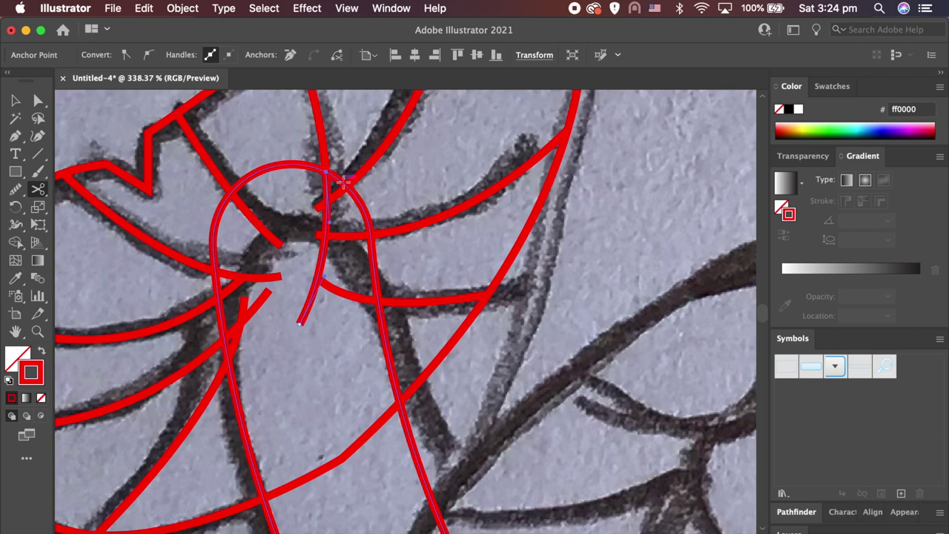
{"action": "left_click", "coordinate": [370, 236]}
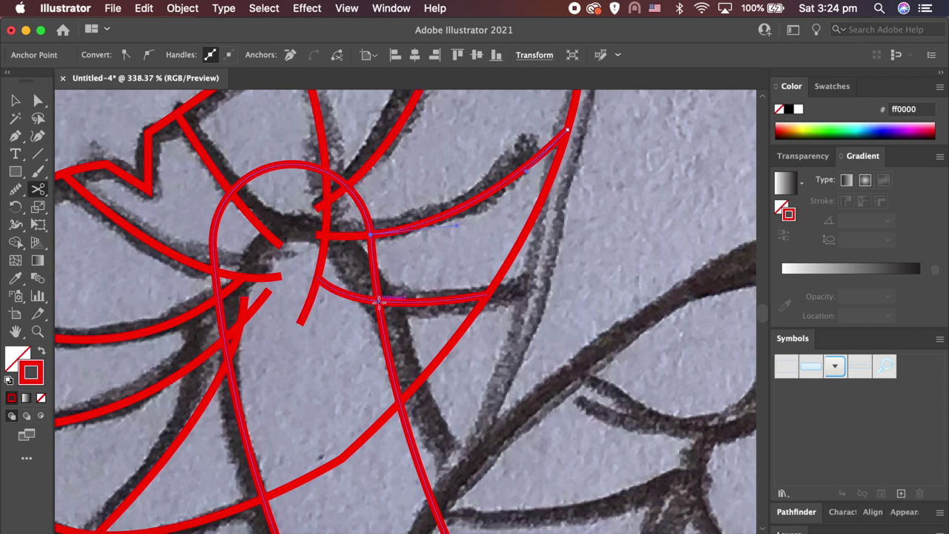
{"action": "key", "text": "a"}
{"action": "left_click_drag", "start_coordinate": [341, 297], "coordinate": [268, 251]}
{"action": "key", "text": "Delete"}
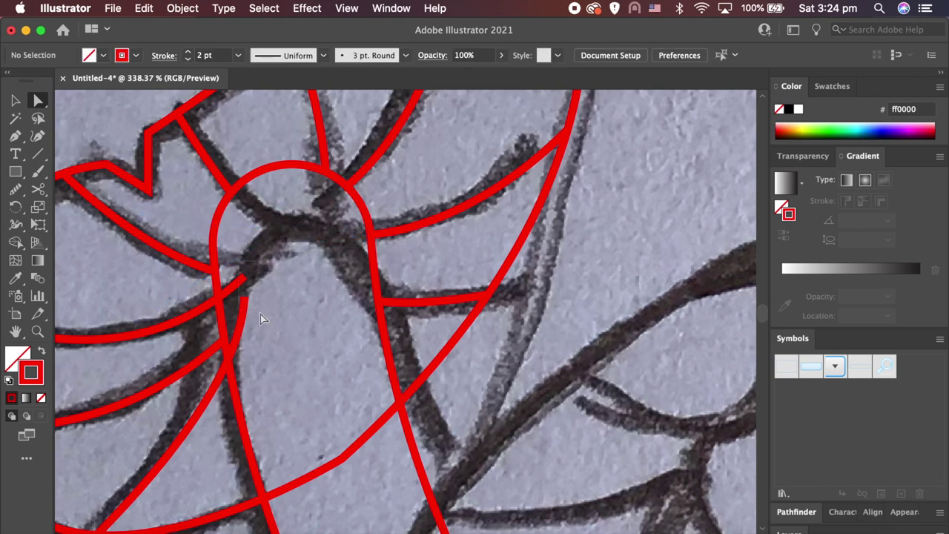
{"action": "scroll", "coordinate": [289, 355], "scroll_direction": "down", "scroll_amount": 5}
- Group the red cap and gill lines, leaving the long stem line out
{"action": "key", "text": "v"}
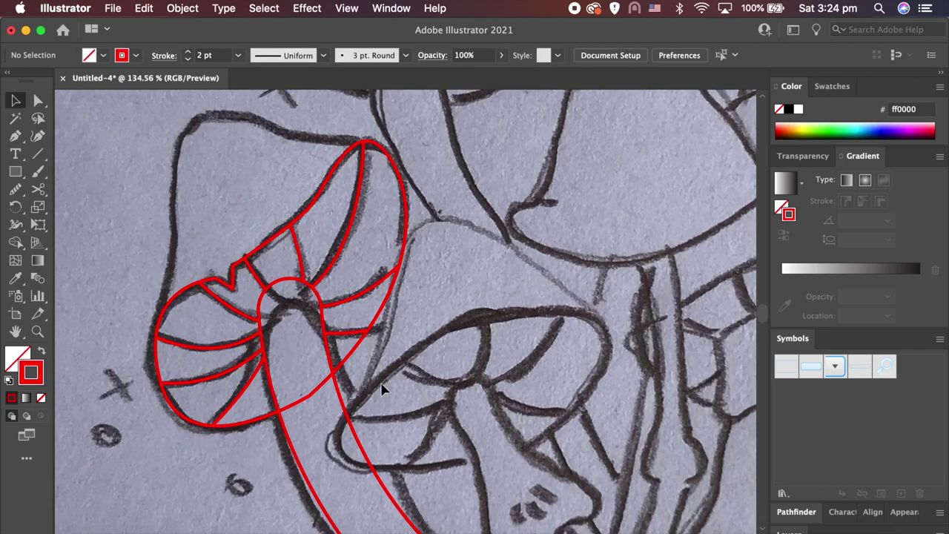
{"action": "scroll", "coordinate": [382, 390], "scroll_direction": "down", "scroll_amount": 2}
{"action": "left_click_drag", "start_coordinate": [398, 398], "coordinate": [307, 333]}
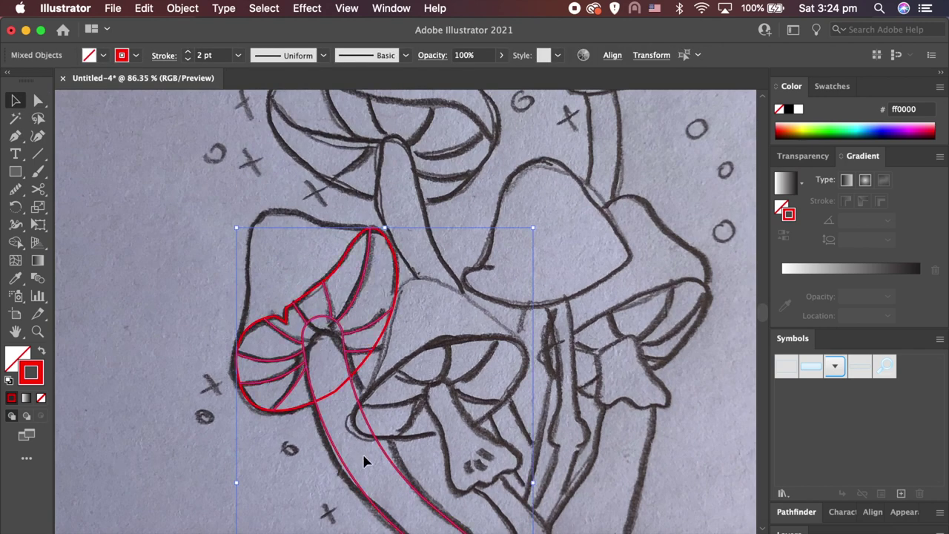
{"action": "left_click", "coordinate": [381, 449], "text": "shift"}
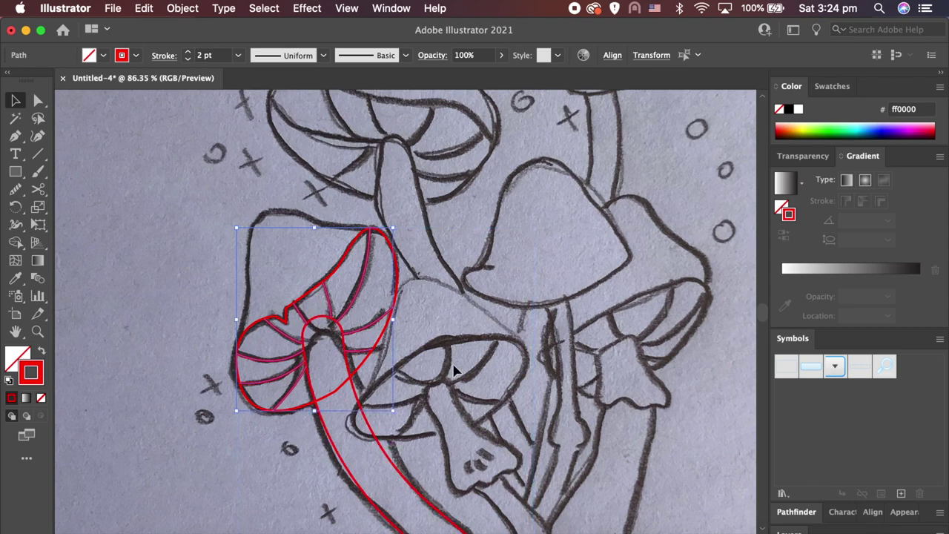
{"action": "left_click", "coordinate": [183, 8]}
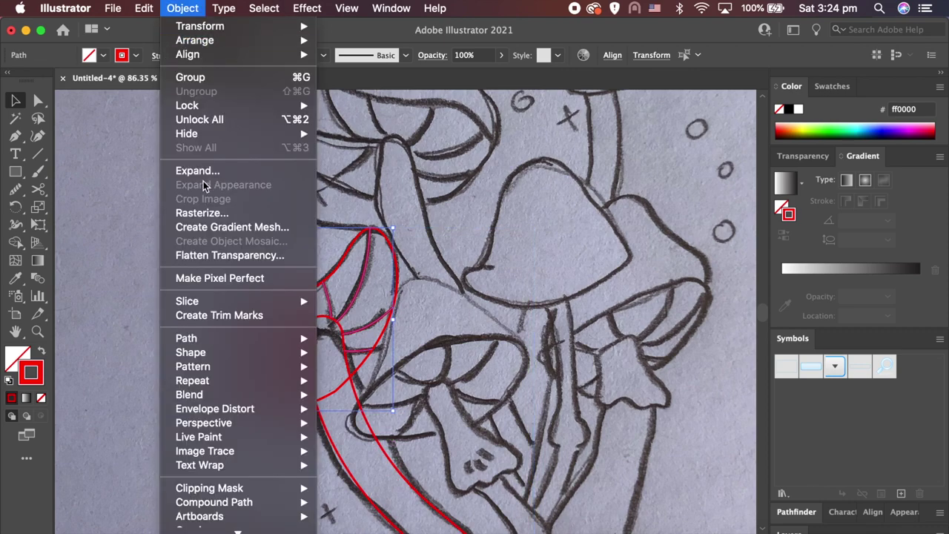
{"action": "left_click", "coordinate": [191, 77]}
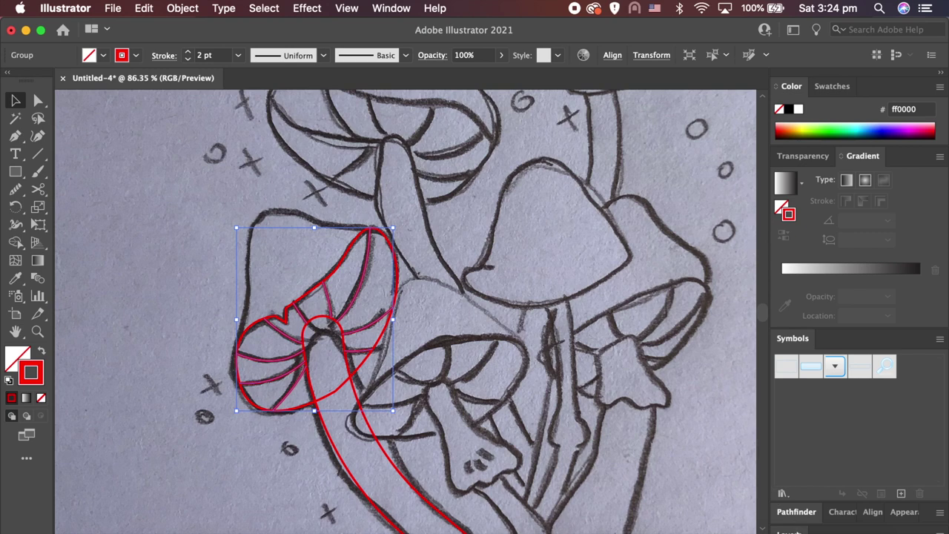
- Hide the grouped gill lines in Layers and view the drawing at 100%
{"action": "left_click", "coordinate": [797, 531]}
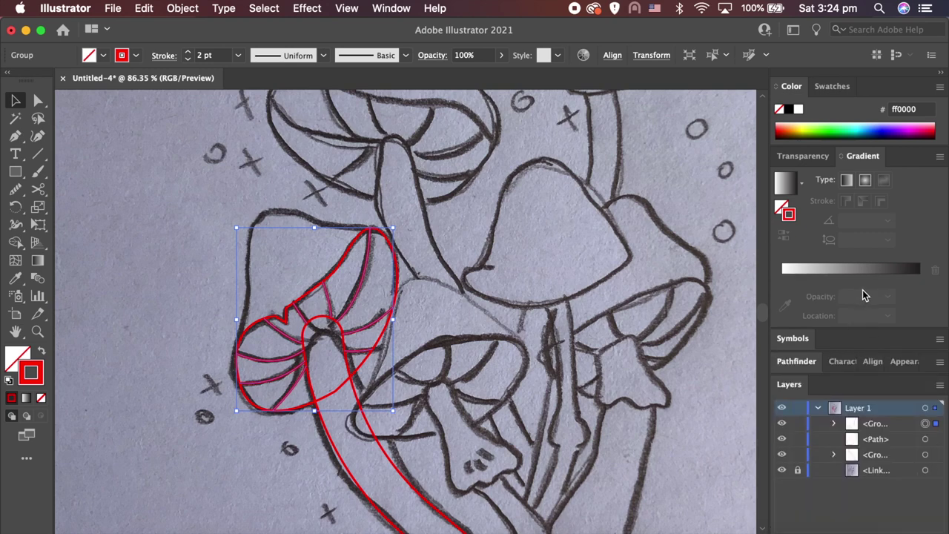
{"action": "left_click", "coordinate": [782, 424]}
{"action": "key", "text": "p"}
{"action": "key", "text": "super+1"}
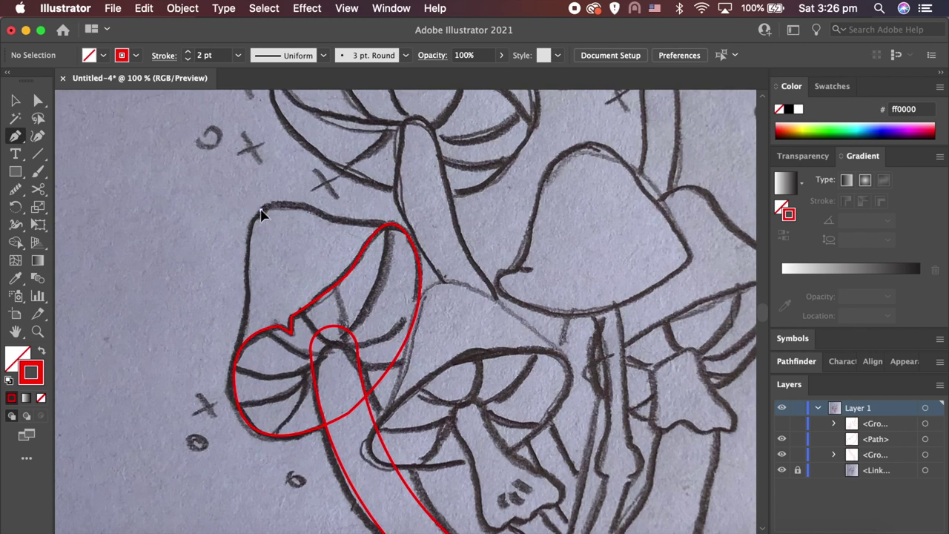
- Trace the left mushroom cap's outline with a new red Pen path of four curved points
{"action": "left_click_drag", "start_coordinate": [249, 295], "coordinate": [245, 325]}
{"action": "mouse_move", "coordinate": [249, 396]}
{"action": "left_mouse_down"}
{"action": "mouse_move", "coordinate": [289, 419]}
{"action": "mouse_move", "coordinate": [289, 359]}
{"action": "left_mouse_up"}
{"action": "mouse_move", "coordinate": [317, 320]}
{"action": "left_mouse_down"}
{"action": "mouse_move", "coordinate": [404, 240]}
{"action": "mouse_move", "coordinate": [366, 228]}
{"action": "left_mouse_up"}
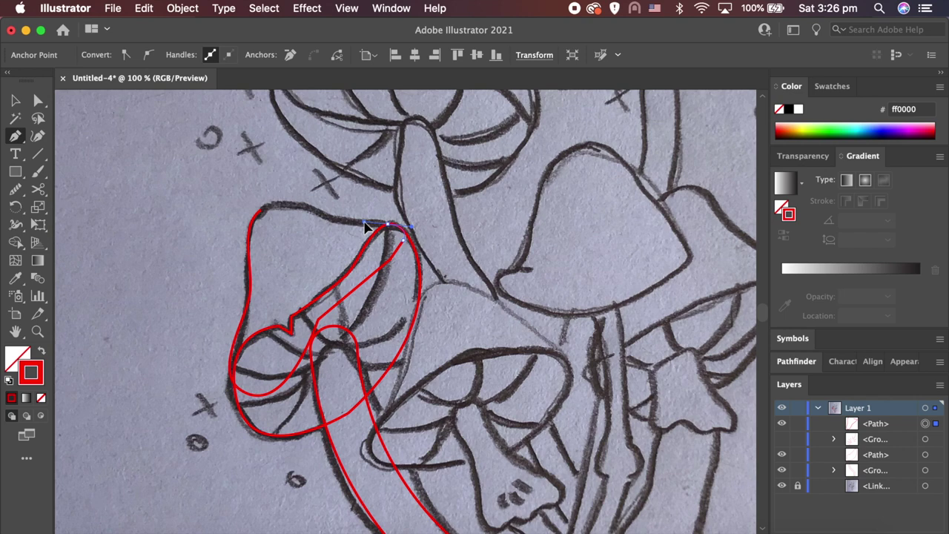
{"action": "mouse_move", "coordinate": [261, 210]}
{"action": "left_mouse_down"}
{"action": "mouse_move", "coordinate": [269, 217]}
{"action": "mouse_move", "coordinate": [235, 229]}
{"action": "left_mouse_up"}
- Copy the outline paths, then merge the cap and stem regions into one red shape with Shape Builder
{"action": "key", "text": "v"}
{"action": "left_click", "coordinate": [198, 256]}
{"action": "scroll", "coordinate": [330, 268], "scroll_direction": "down", "scroll_amount": 5}
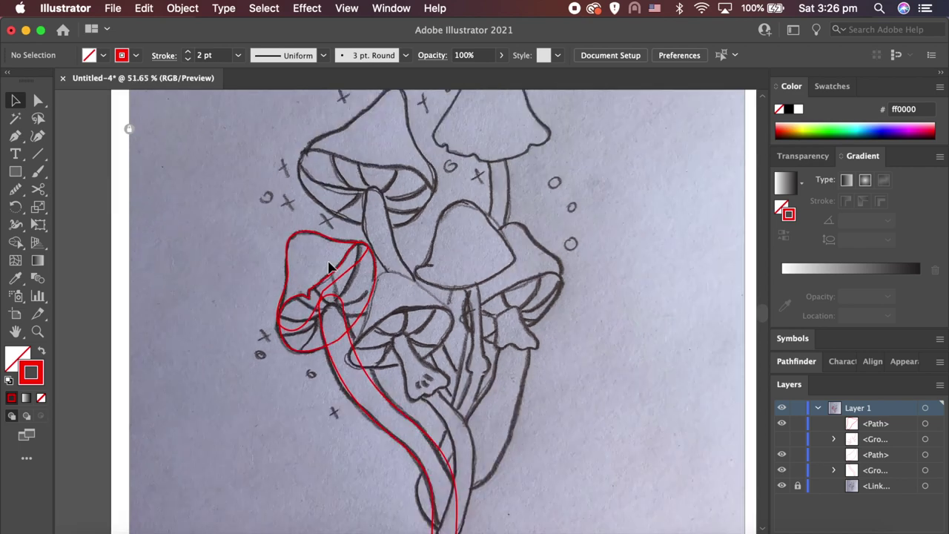
{"action": "scroll", "coordinate": [386, 339], "scroll_direction": "down", "scroll_amount": 2}
{"action": "left_click", "coordinate": [144, 8]}
{"action": "left_click", "coordinate": [155, 77]}
{"action": "key", "text": "q"}
{"action": "left_click_drag", "start_coordinate": [304, 350], "coordinate": [316, 279]}
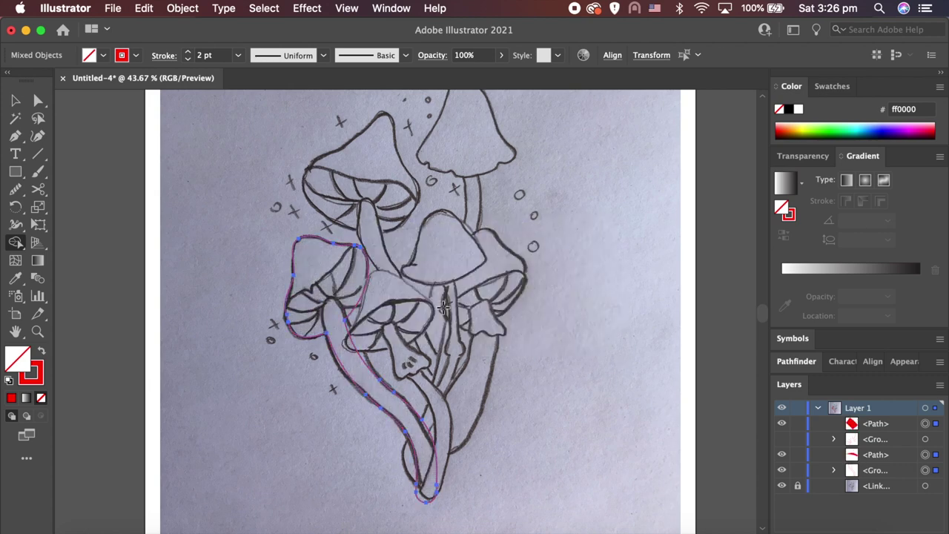
- Rename the second Layers group to 'Fill', then Paste in Place the copied outline paths
{"action": "key", "text": "v"}
{"action": "left_click", "coordinate": [161, 148]}
{"action": "scroll", "coordinate": [274, 209], "scroll_direction": "up", "scroll_amount": 2}
{"action": "left_click", "coordinate": [392, 268]}
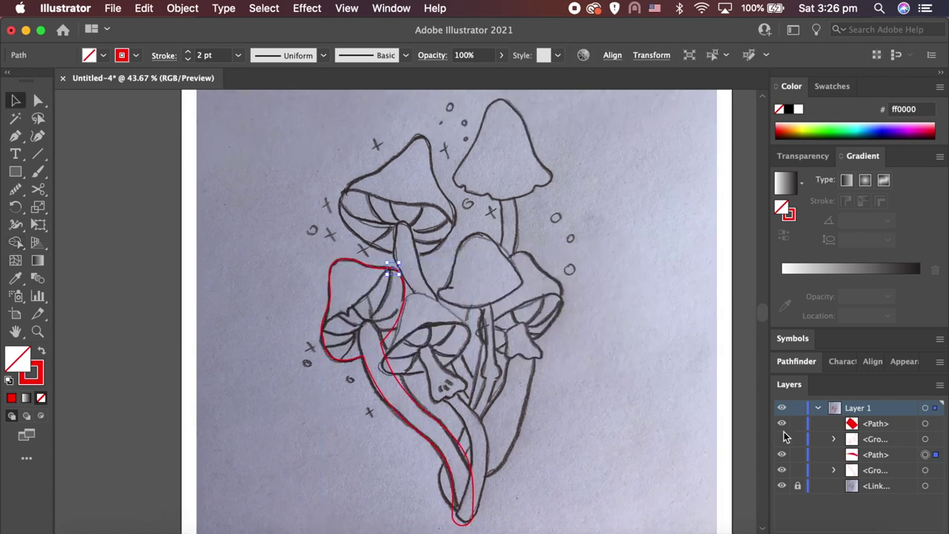
{"action": "left_click", "coordinate": [925, 431]}
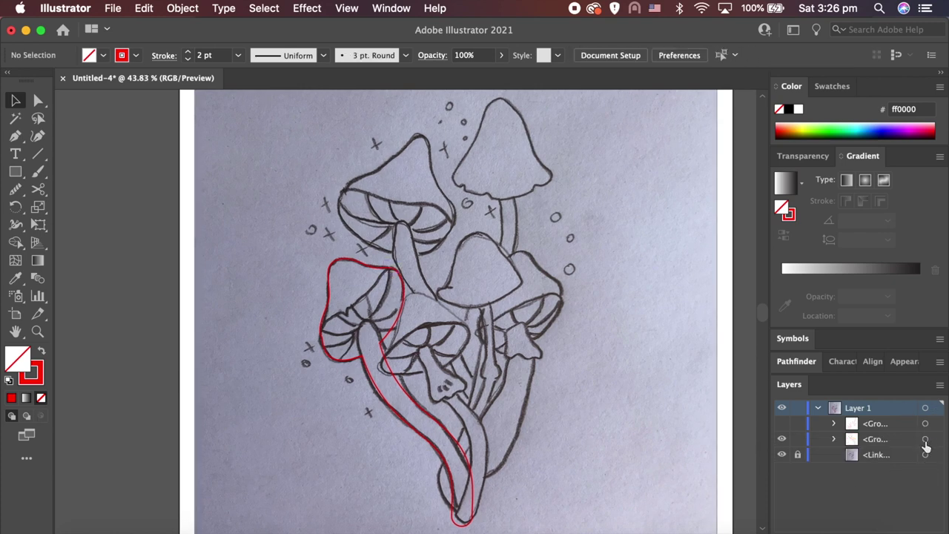
{"action": "left_click", "coordinate": [875, 443]}
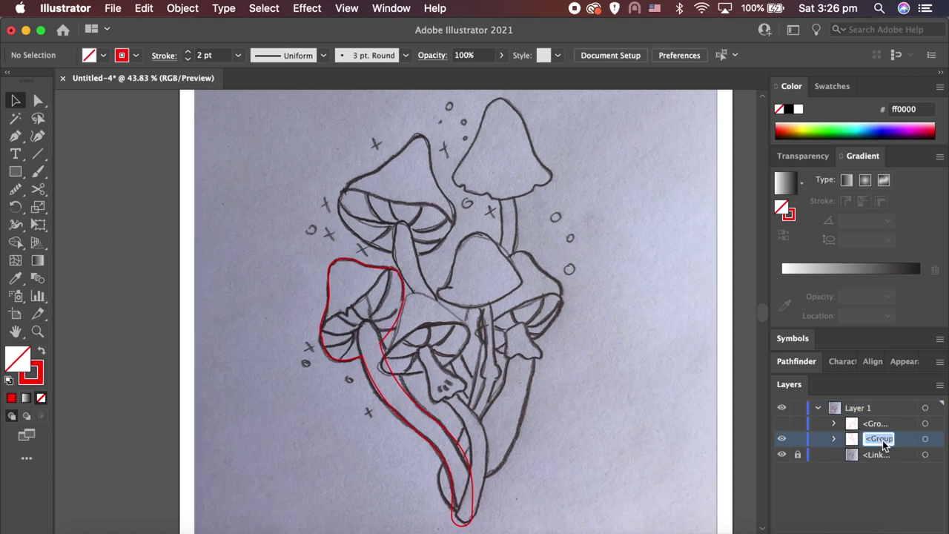
{"action": "type", "text": "Fill"}
{"action": "key", "text": "Return"}
{"action": "left_click", "coordinate": [144, 8]}
{"action": "left_click", "coordinate": [168, 134]}
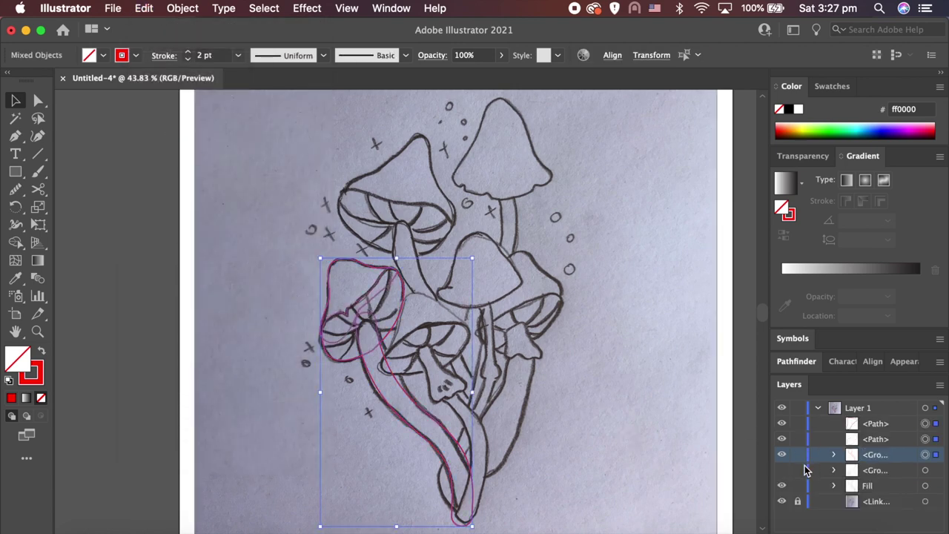
- Cut the pasted outline at the lower overlap with Scissors and delete the stray segment
{"action": "scroll", "coordinate": [451, 333], "scroll_direction": "up", "scroll_amount": 3}
{"action": "scroll", "coordinate": [451, 333], "scroll_direction": "up", "scroll_amount": 3}
{"action": "scroll", "coordinate": [312, 314], "scroll_direction": "left", "scroll_amount": 2}
{"action": "scroll", "coordinate": [283, 340], "scroll_direction": "up", "scroll_amount": 3}
{"action": "scroll", "coordinate": [283, 340], "scroll_direction": "down", "scroll_amount": 2}
{"action": "scroll", "coordinate": [283, 340], "scroll_direction": "left", "scroll_amount": 1}
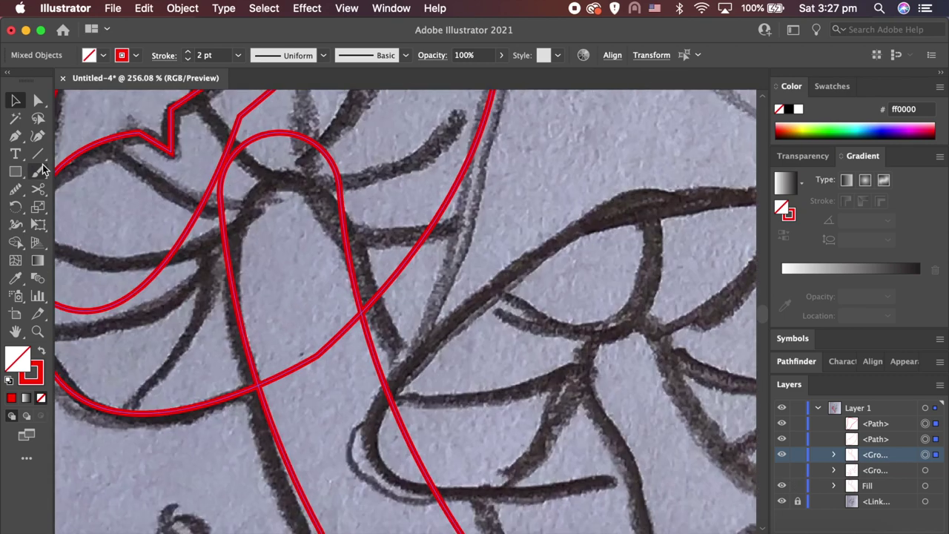
{"action": "left_click", "coordinate": [38, 189]}
{"action": "left_click", "coordinate": [256, 386]}
{"action": "left_click", "coordinate": [364, 315]}
{"action": "key", "text": "a"}
{"action": "left_click", "coordinate": [318, 356]}
{"action": "key", "text": "Delete"}
{"action": "key", "text": "p"}
{"action": "scroll", "coordinate": [319, 358], "scroll_direction": "down", "scroll_amount": 2}
{"action": "scroll", "coordinate": [318, 358], "scroll_direction": "down", "scroll_amount": 1}
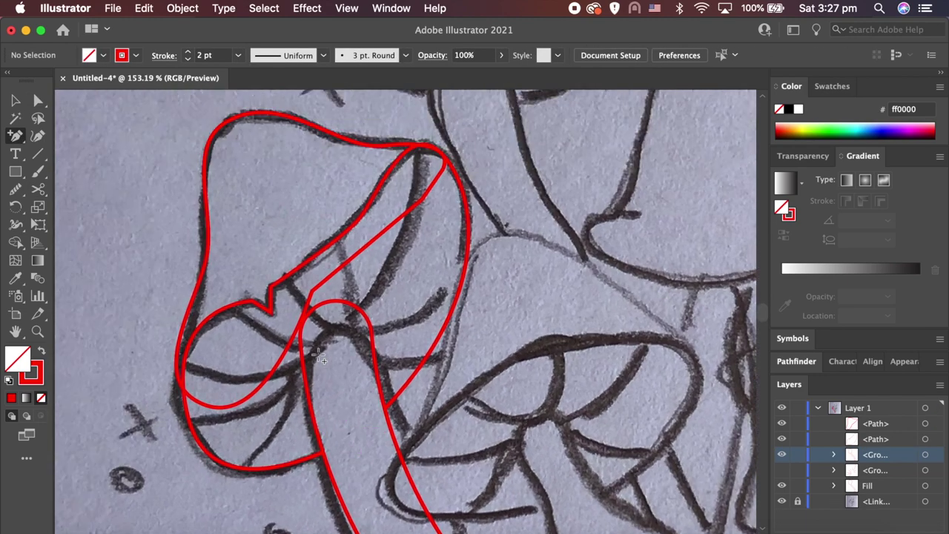
- Cut the outline near the cap's left edge and top point, then delete the thin inner segment
{"action": "key", "text": "v"}
{"action": "left_click", "coordinate": [286, 294]}
{"action": "left_click", "coordinate": [352, 259], "text": "shift"}
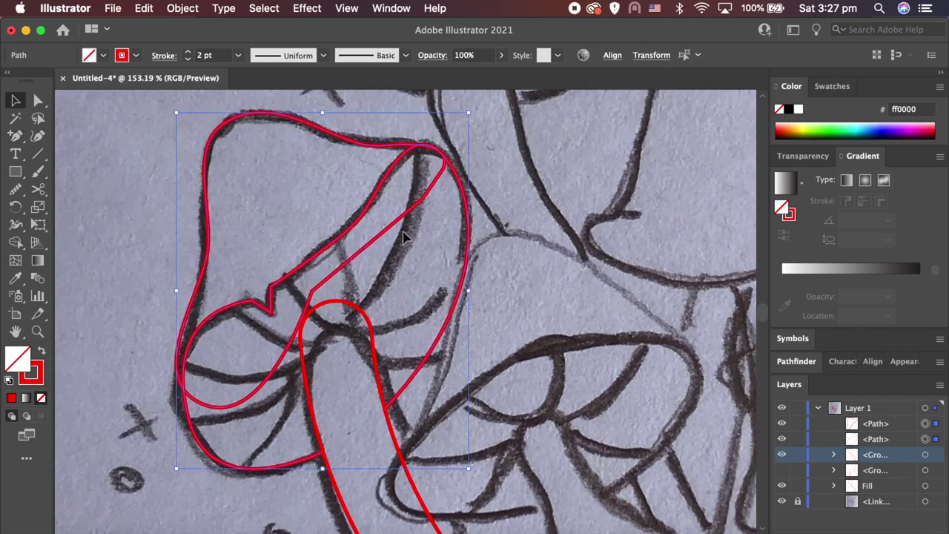
{"action": "scroll", "coordinate": [247, 339], "scroll_direction": "up", "scroll_amount": 3}
{"action": "scroll", "coordinate": [180, 356], "scroll_direction": "up", "scroll_amount": 2}
{"action": "left_click", "coordinate": [37, 189]}
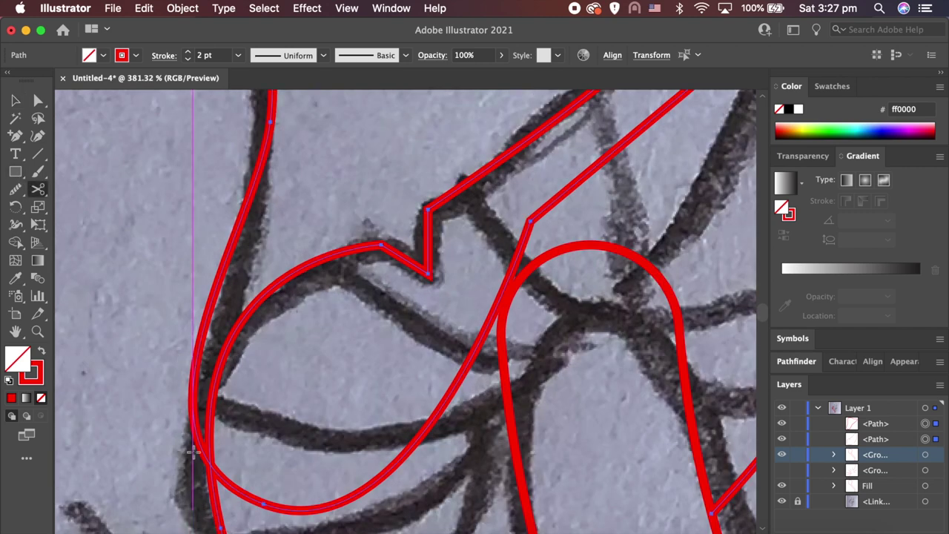
{"action": "left_click", "coordinate": [211, 465]}
{"action": "scroll", "coordinate": [483, 273], "scroll_direction": "up", "scroll_amount": 3}
{"action": "scroll", "coordinate": [483, 272], "scroll_direction": "right", "scroll_amount": 4}
{"action": "scroll", "coordinate": [483, 272], "scroll_direction": "up", "scroll_amount": 3}
{"action": "scroll", "coordinate": [493, 268], "scroll_direction": "right", "scroll_amount": 2}
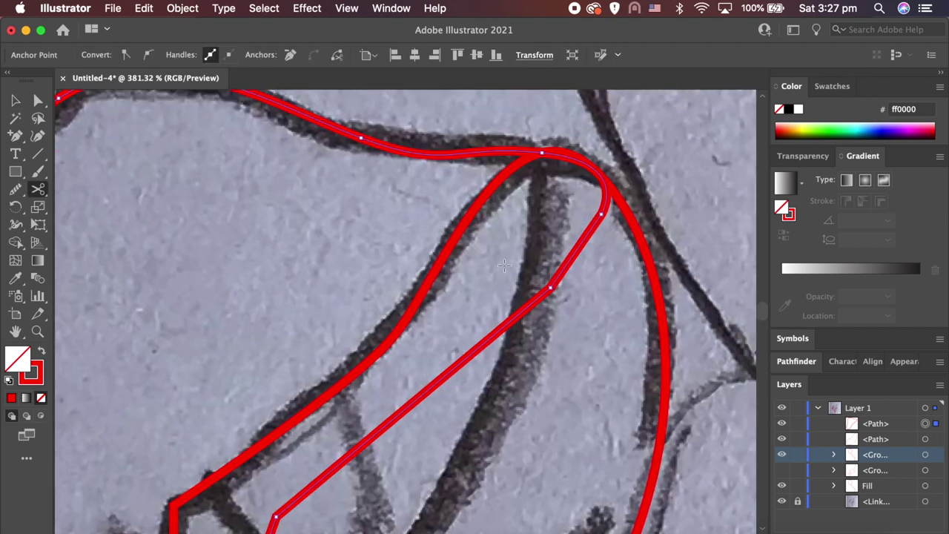
{"action": "left_click", "coordinate": [540, 156]}
{"action": "key", "text": "a"}
{"action": "left_click", "coordinate": [568, 276]}
{"action": "key", "text": "Delete"}
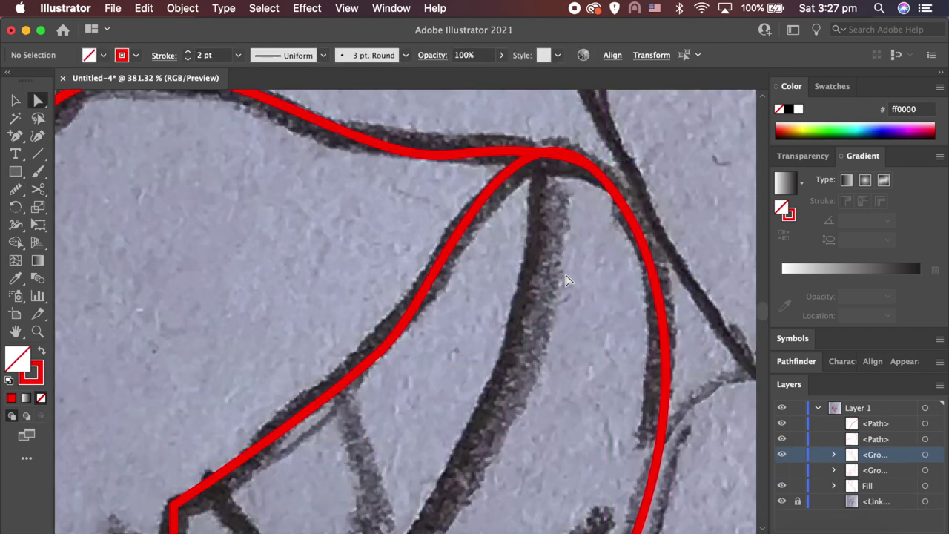
- Select both red outline paths and the stem group in the Layers panel
{"action": "scroll", "coordinate": [566, 279], "scroll_direction": "down", "scroll_amount": 3}
{"action": "scroll", "coordinate": [566, 280], "scroll_direction": "down", "scroll_amount": 3}
{"action": "left_click", "coordinate": [925, 424]}
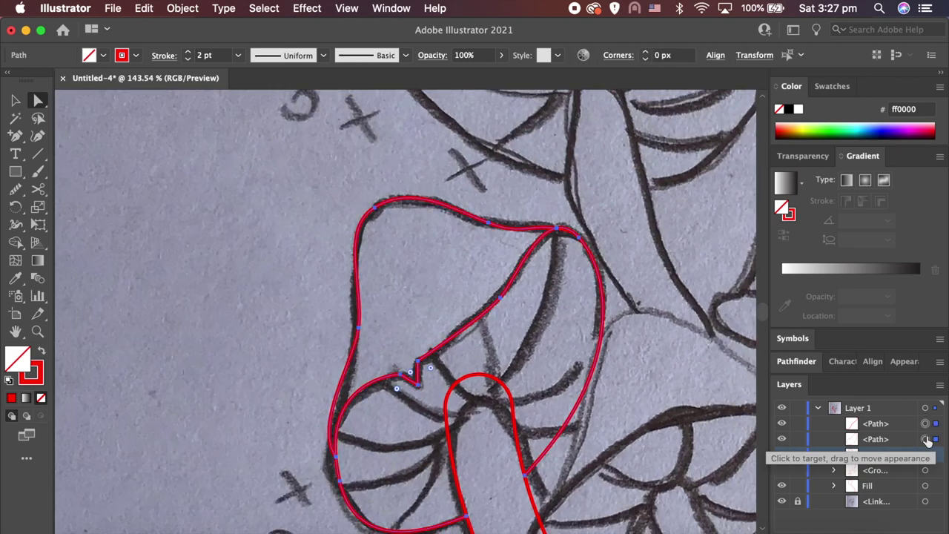
{"action": "left_click", "coordinate": [926, 455], "text": "shift"}
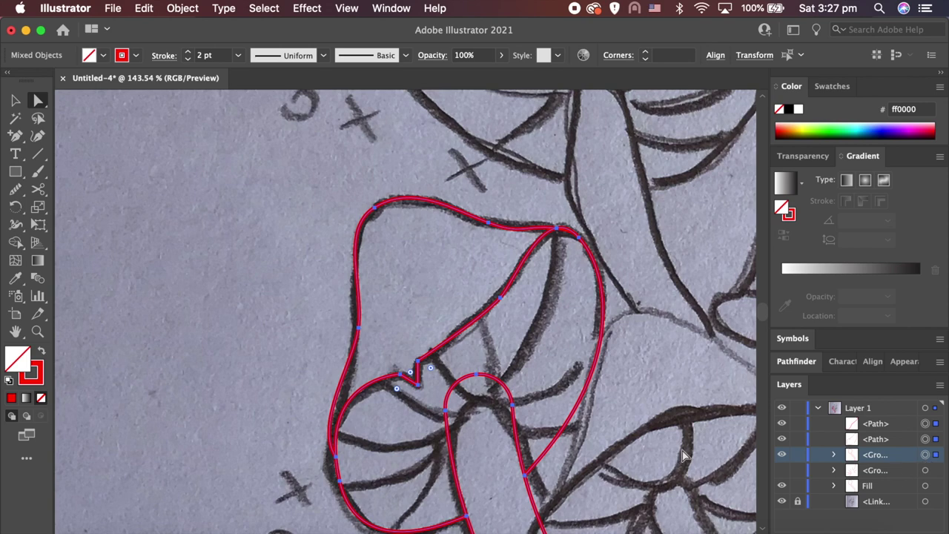
{"action": "scroll", "coordinate": [688, 455], "scroll_direction": "down", "scroll_amount": 5}
{"action": "scroll", "coordinate": [668, 463], "scroll_direction": "down", "scroll_amount": 5}
{"action": "key", "text": "v"}
{"action": "scroll", "coordinate": [551, 397], "scroll_direction": "right", "scroll_amount": 5}
{"action": "scroll", "coordinate": [551, 397], "scroll_direction": "down", "scroll_amount": 2}
{"action": "scroll", "coordinate": [718, 403], "scroll_direction": "right", "scroll_amount": 3}
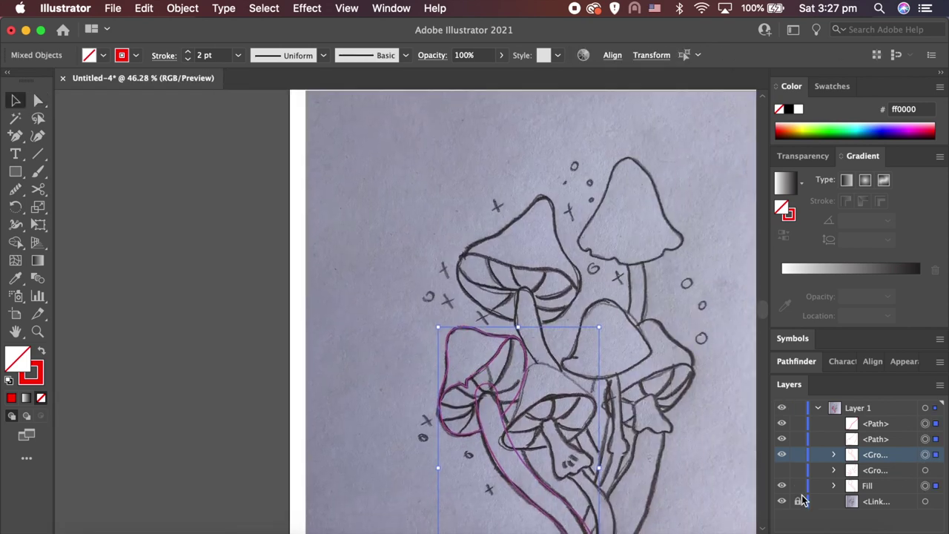
- Toggle the stem and Fill layers' visibility to compare, then move the stem path out of its group
{"action": "left_click", "coordinate": [788, 460]}
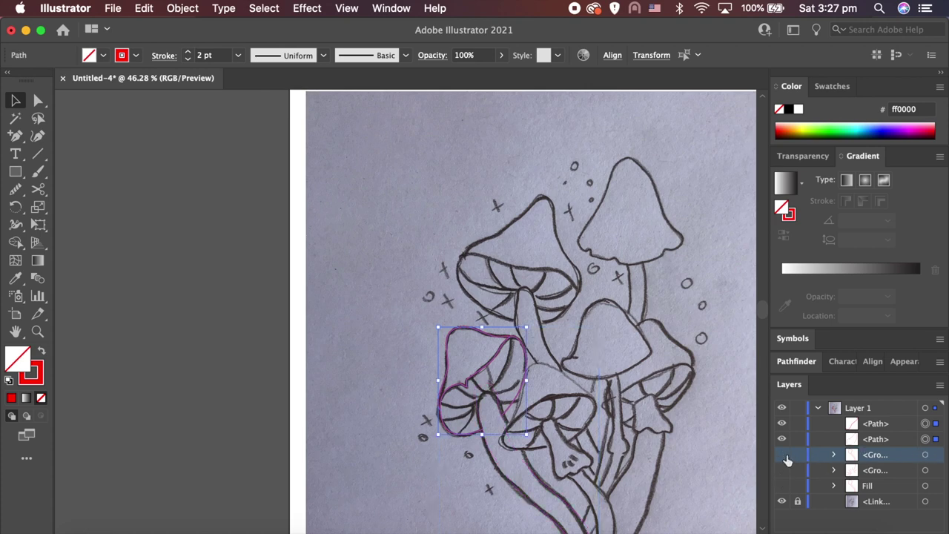
{"action": "left_click", "coordinate": [785, 490]}
{"action": "left_click", "coordinate": [785, 490]}
{"action": "left_click", "coordinate": [785, 490]}
{"action": "left_click", "coordinate": [785, 457]}
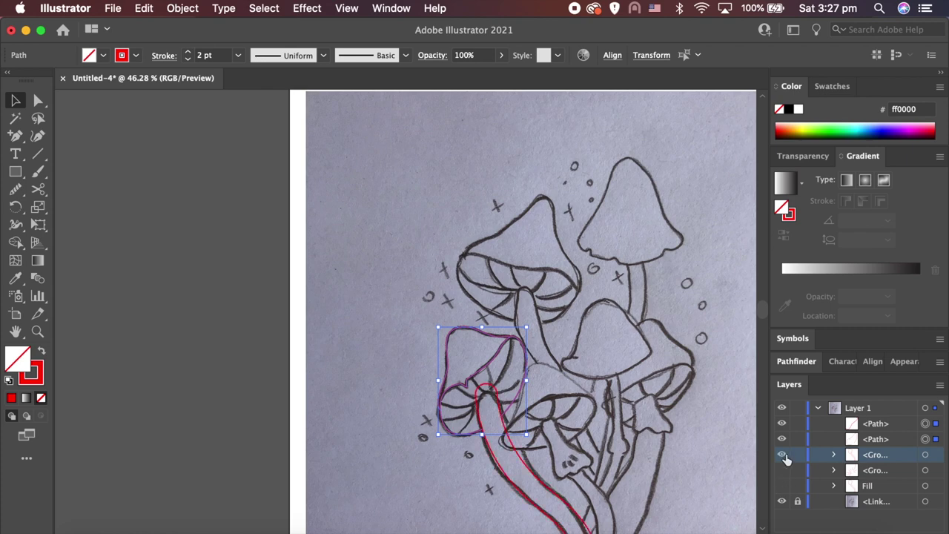
{"action": "left_click", "coordinate": [833, 454]}
{"action": "left_click_drag", "start_coordinate": [867, 474], "coordinate": [876, 447]}
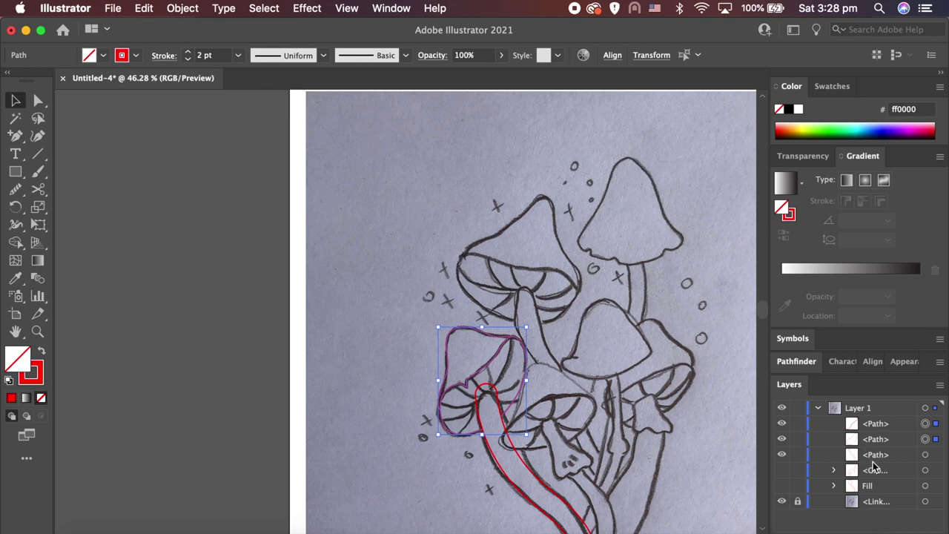
- Group the three red outline paths and name the group 'Outline'
{"action": "left_click", "coordinate": [524, 448]}
{"action": "left_click_drag", "start_coordinate": [523, 448], "coordinate": [436, 361]}
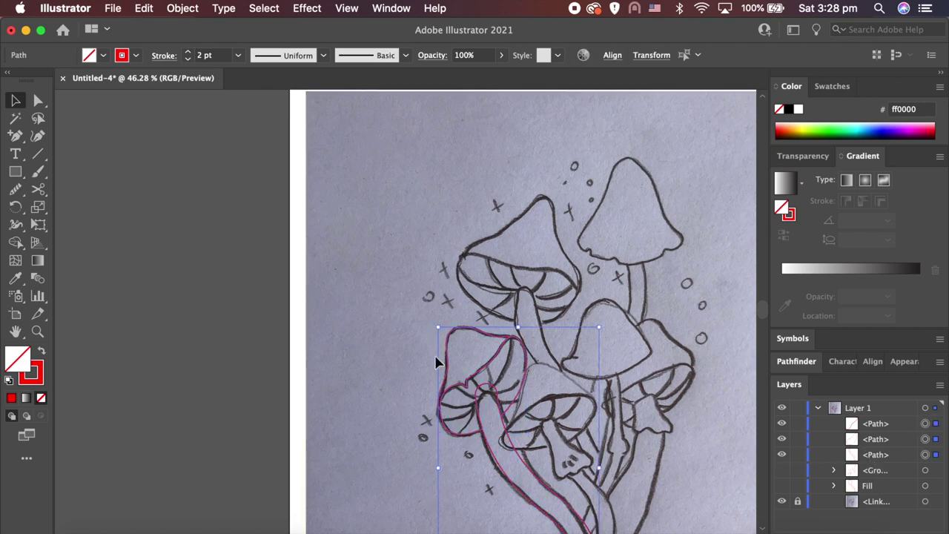
{"action": "key", "text": "super+g"}
{"action": "double_click", "coordinate": [869, 427]}
{"action": "type", "text": "Outline"}
{"action": "key", "text": "Return"}
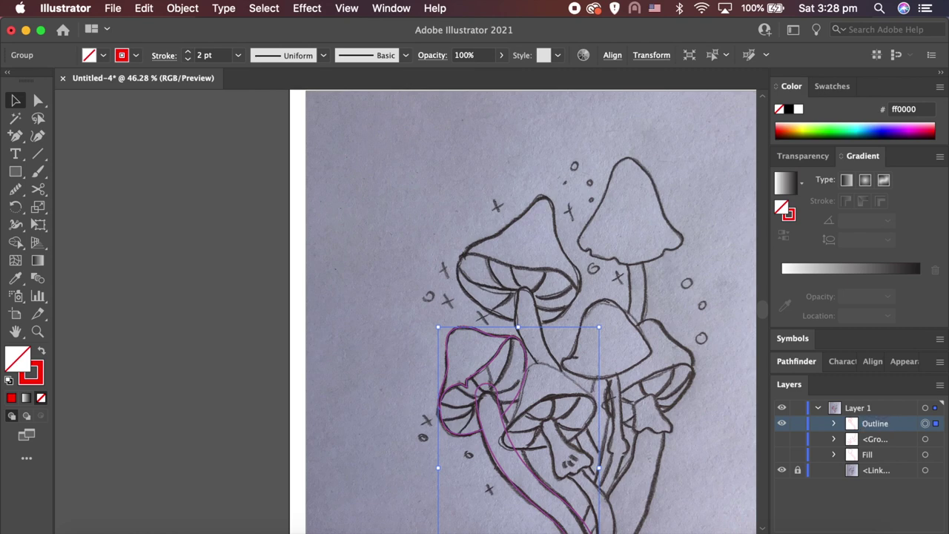
- Hide the Outline linework, select the Fill shape, remove its stroke and apply a gradient fill
{"action": "scroll", "coordinate": [478, 343], "scroll_direction": "down", "scroll_amount": 3}
{"action": "scroll", "coordinate": [478, 343], "scroll_direction": "right", "scroll_amount": 3}
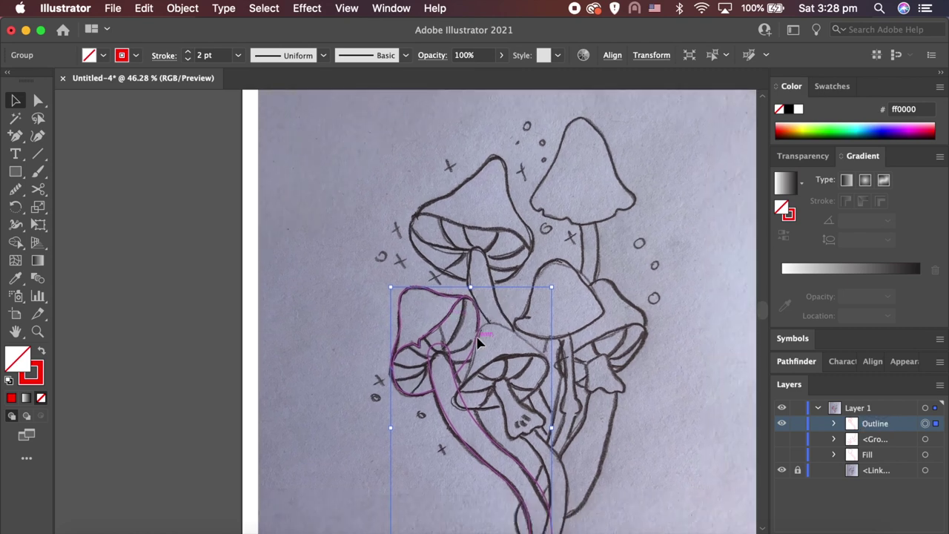
{"action": "scroll", "coordinate": [538, 305], "scroll_direction": "up", "scroll_amount": 3}
{"action": "scroll", "coordinate": [538, 305], "scroll_direction": "right", "scroll_amount": 1}
{"action": "left_click", "coordinate": [783, 441]}
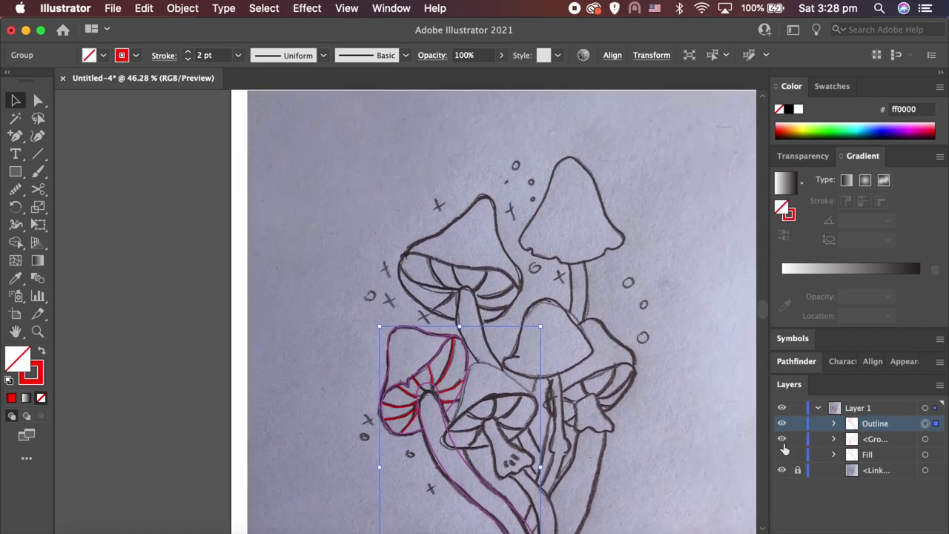
{"action": "left_click", "coordinate": [640, 432]}
{"action": "scroll", "coordinate": [640, 431], "scroll_direction": "down", "scroll_amount": 4}
{"action": "scroll", "coordinate": [641, 432], "scroll_direction": "right", "scroll_amount": 2}
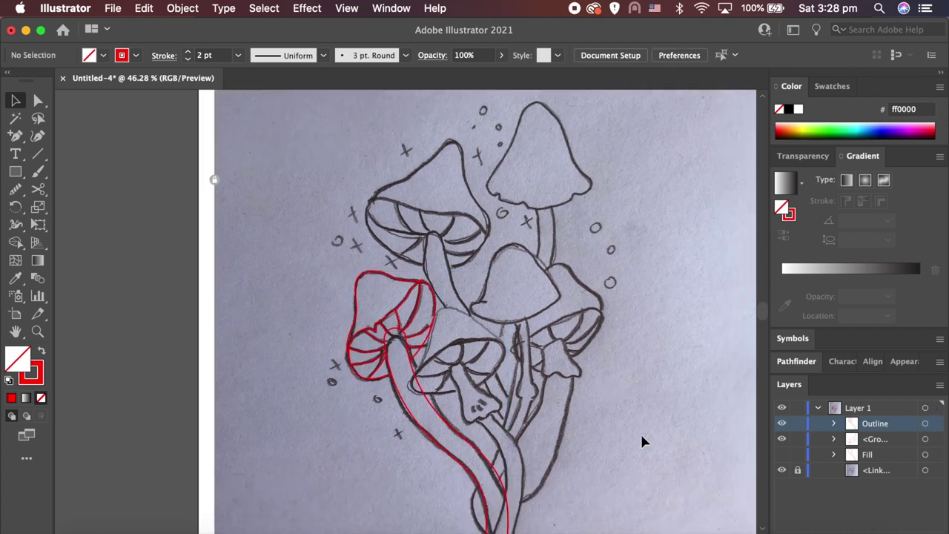
{"action": "left_click", "coordinate": [783, 426]}
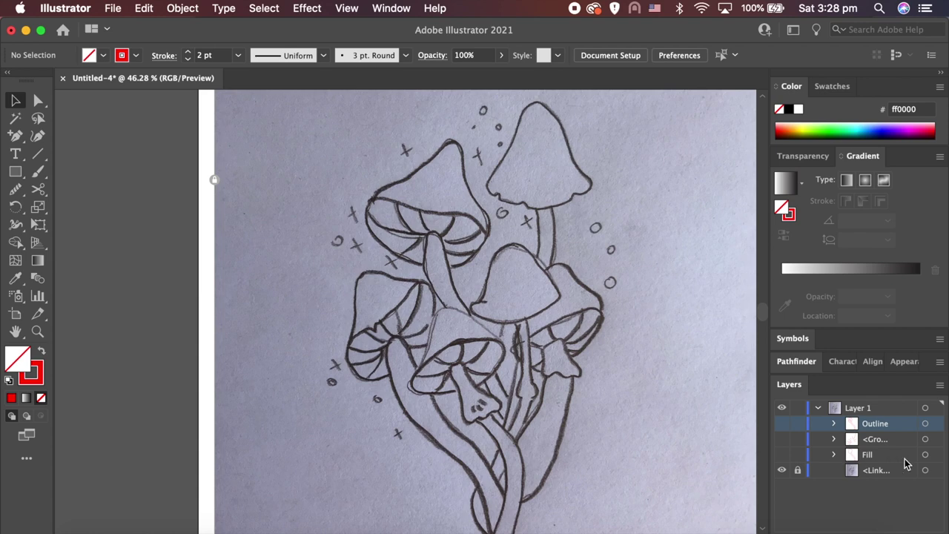
{"action": "left_click", "coordinate": [782, 454]}
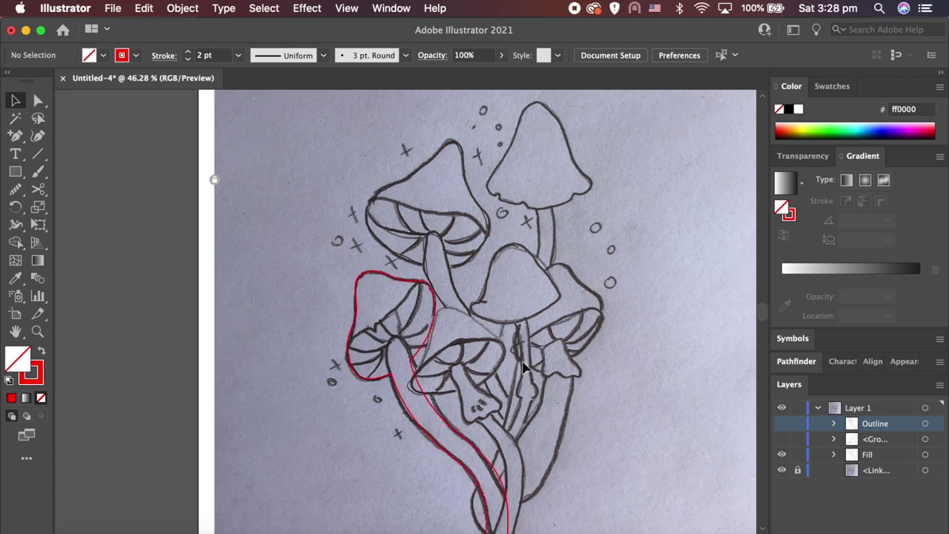
{"action": "left_click", "coordinate": [436, 332]}
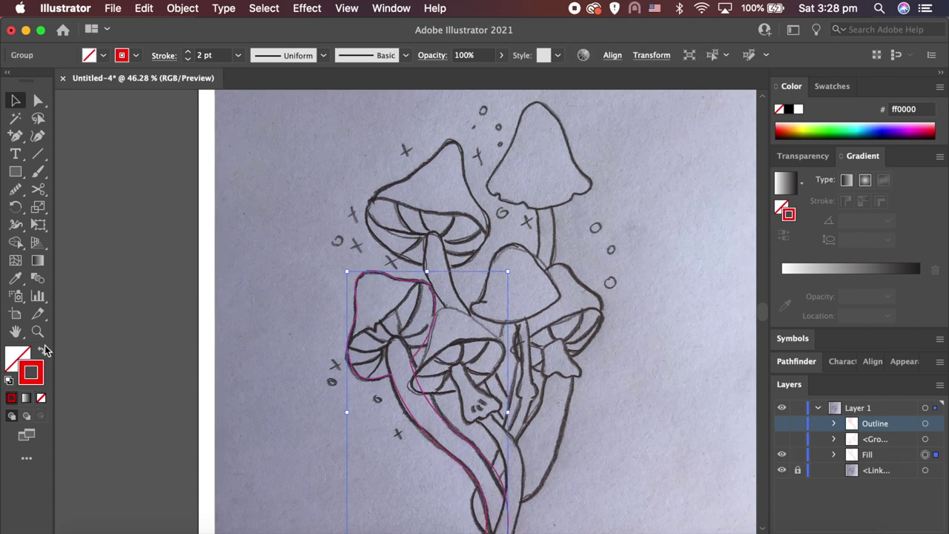
{"action": "key", "text": "slash"}
{"action": "key", "text": "period"}
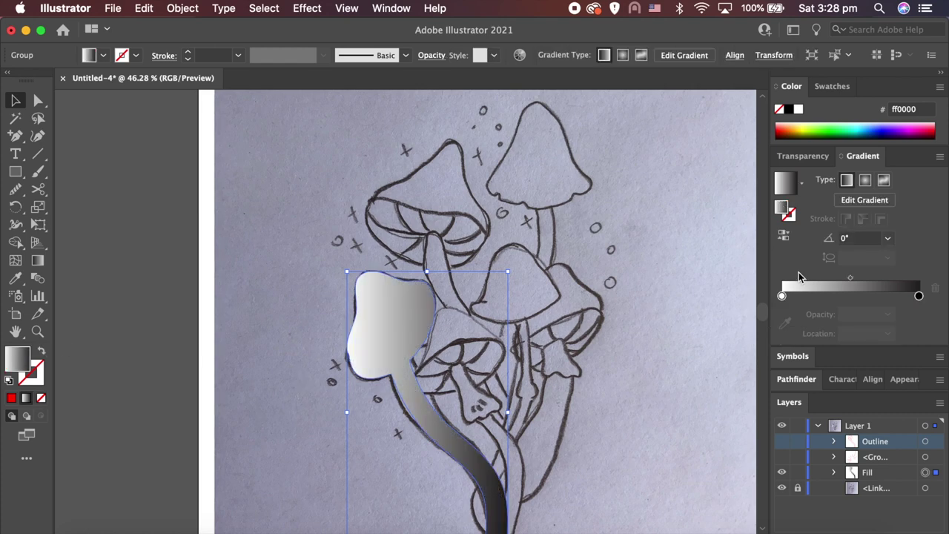
- Build gradient stops from swatches: purple, pink, light pink, mint green, light cyan and light blue
{"action": "left_click", "coordinate": [827, 88]}
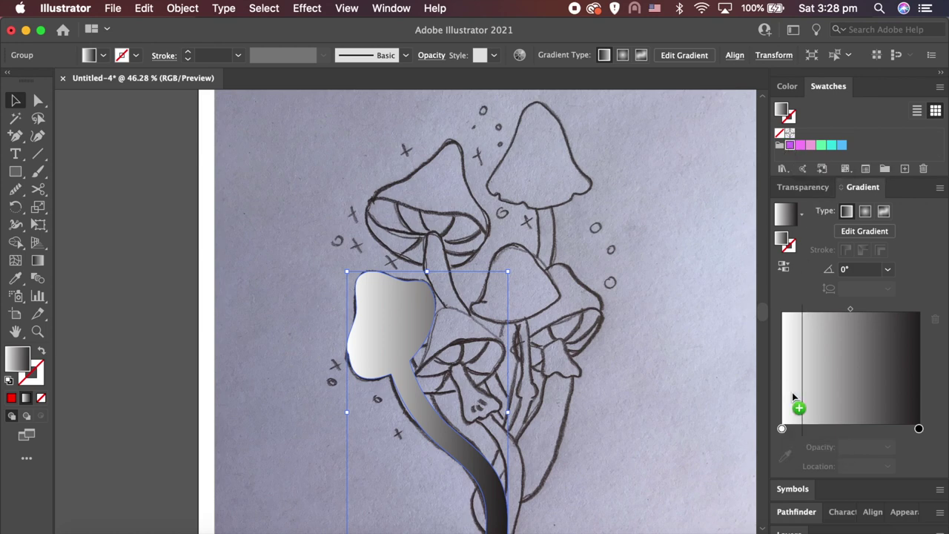
{"action": "left_click_drag", "start_coordinate": [791, 145], "coordinate": [783, 428]}
{"action": "left_click", "coordinate": [802, 429]}
{"action": "left_click_drag", "start_coordinate": [802, 145], "coordinate": [803, 429]}
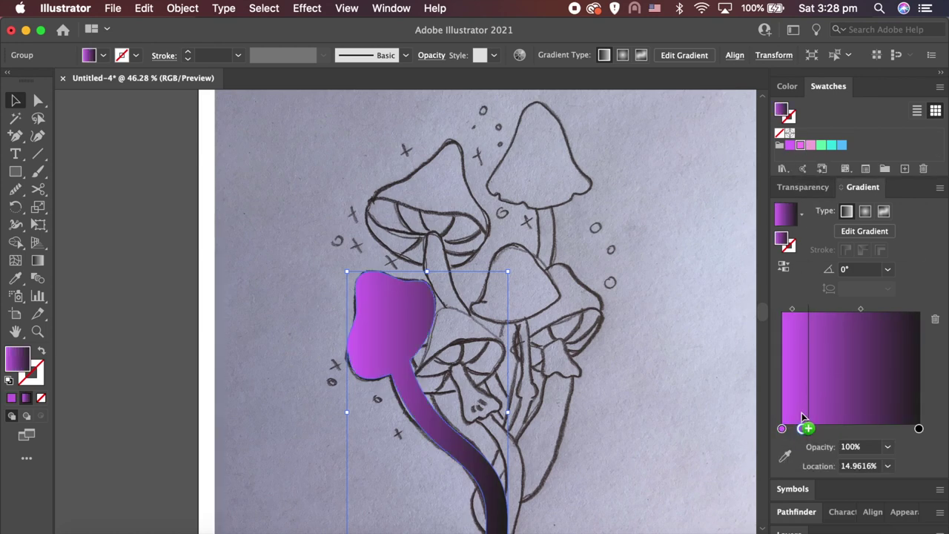
{"action": "left_click", "coordinate": [821, 429]}
{"action": "left_click_drag", "start_coordinate": [812, 145], "coordinate": [821, 429]}
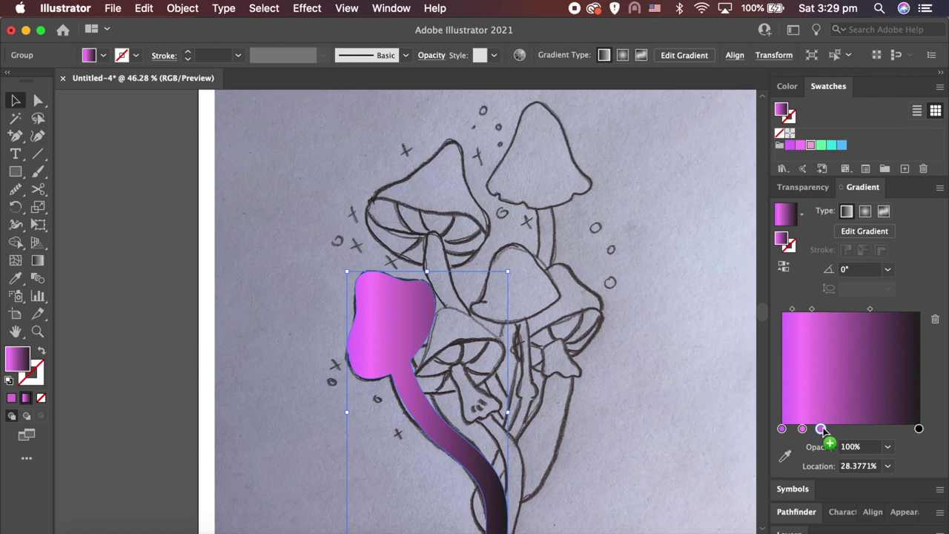
{"action": "left_click", "coordinate": [846, 428]}
{"action": "left_click_drag", "start_coordinate": [821, 145], "coordinate": [847, 429]}
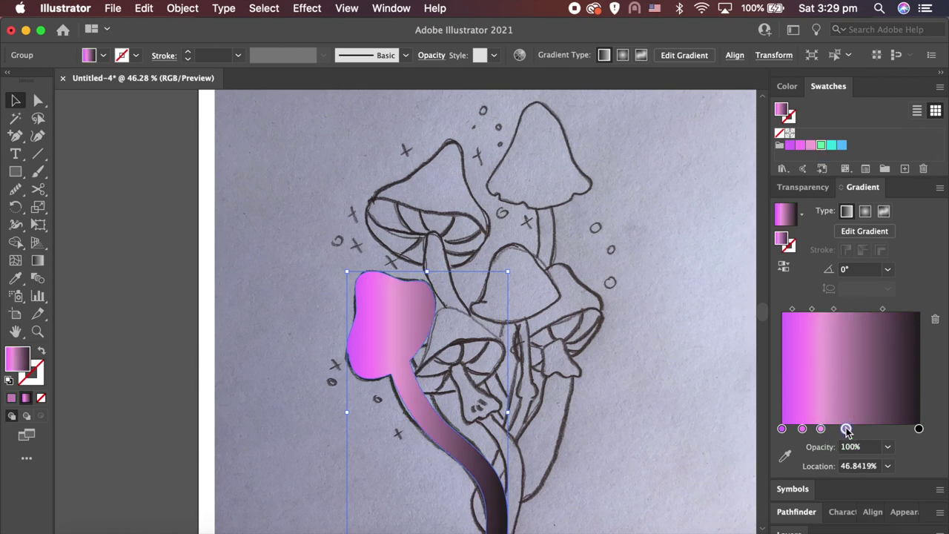
{"action": "left_click", "coordinate": [874, 429]}
{"action": "left_click_drag", "start_coordinate": [833, 145], "coordinate": [874, 429]}
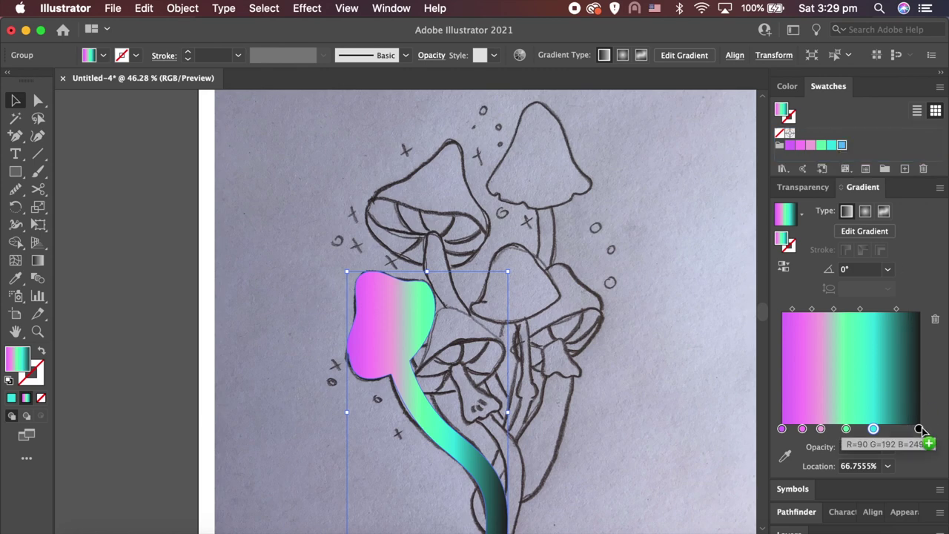
{"action": "left_click_drag", "start_coordinate": [842, 145], "coordinate": [919, 429]}
- Set the cyan, green, light pink and pink stop locations to 80%, 60%, 30% and 15%
{"action": "left_click", "coordinate": [859, 467]}
{"action": "type", "text": "80"}
{"action": "key", "text": "Return"}
{"action": "left_click", "coordinate": [846, 429]}
{"action": "left_click", "coordinate": [853, 468]}
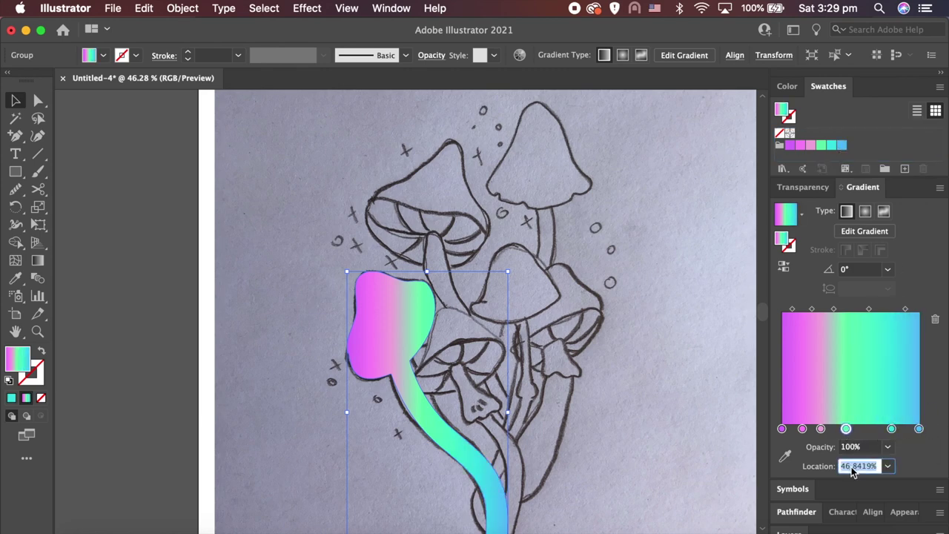
{"action": "type", "text": "60"}
{"action": "key", "text": "Return"}
{"action": "left_click", "coordinate": [821, 429]}
{"action": "left_click", "coordinate": [863, 469]}
{"action": "type", "text": "30"}
{"action": "key", "text": "Return"}
{"action": "left_click", "coordinate": [803, 430]}
{"action": "left_click", "coordinate": [853, 467]}
{"action": "type", "text": "15"}
{"action": "key", "text": "Return"}
- Bring up the Layers panel and enlarge its list
{"action": "scroll", "coordinate": [636, 428], "scroll_direction": "down", "scroll_amount": 3}
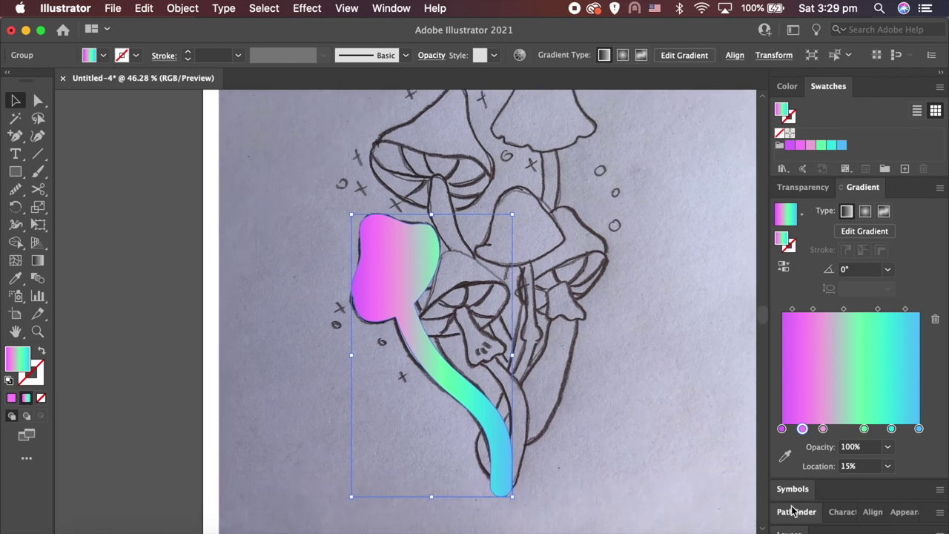
{"action": "left_click", "coordinate": [789, 531]}
{"action": "left_click_drag", "start_coordinate": [846, 382], "coordinate": [859, 233]}
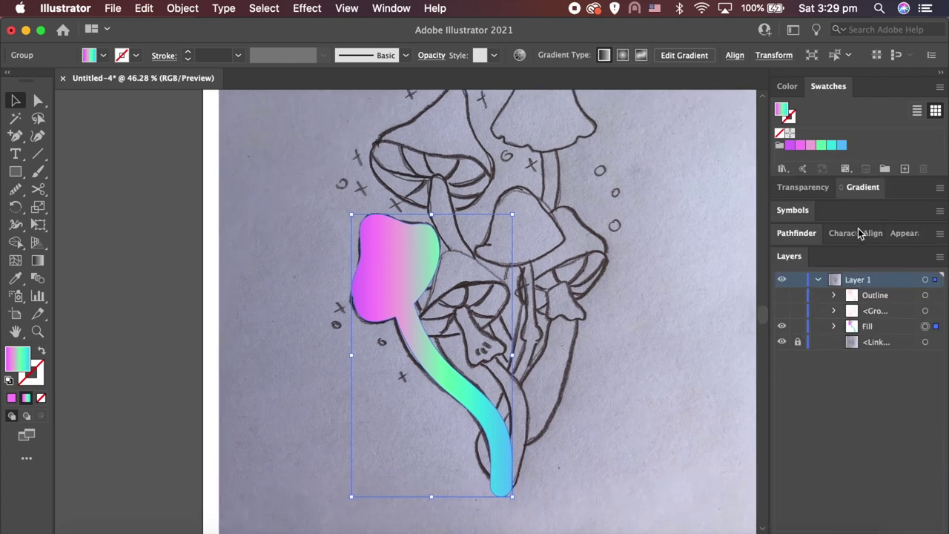
- Lock the Fill layer and turn the shown red outline group's stroke black (000000)
{"action": "left_click", "coordinate": [798, 327]}
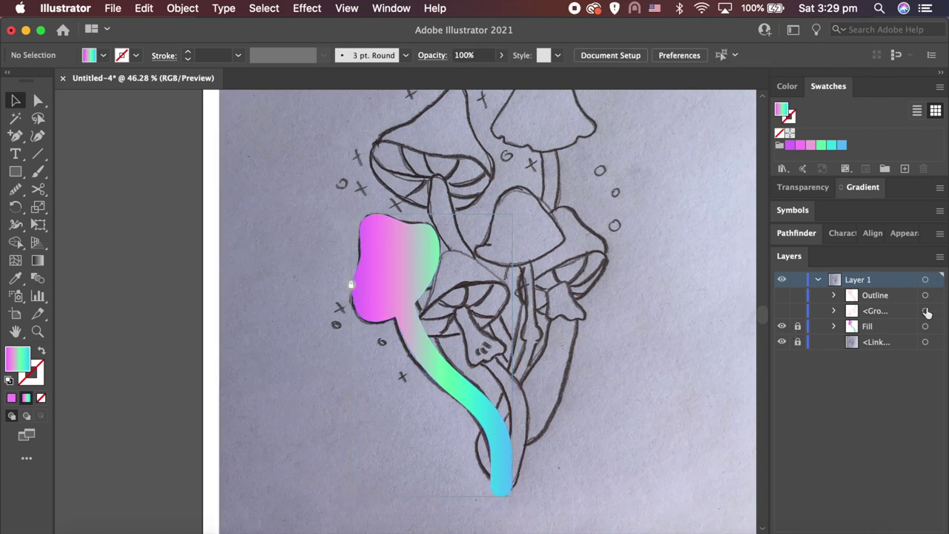
{"action": "left_click", "coordinate": [782, 310]}
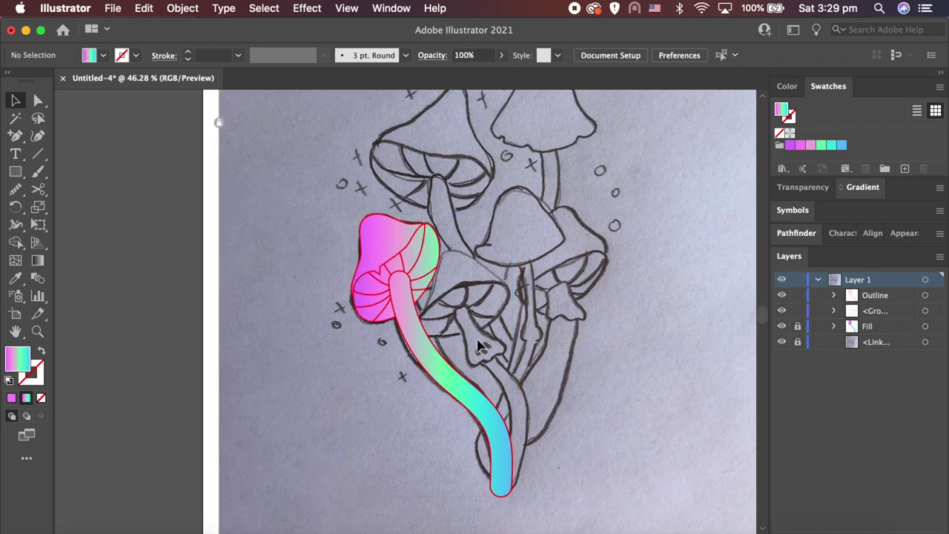
{"action": "left_click", "coordinate": [352, 282]}
{"action": "double_click", "coordinate": [43, 383]}
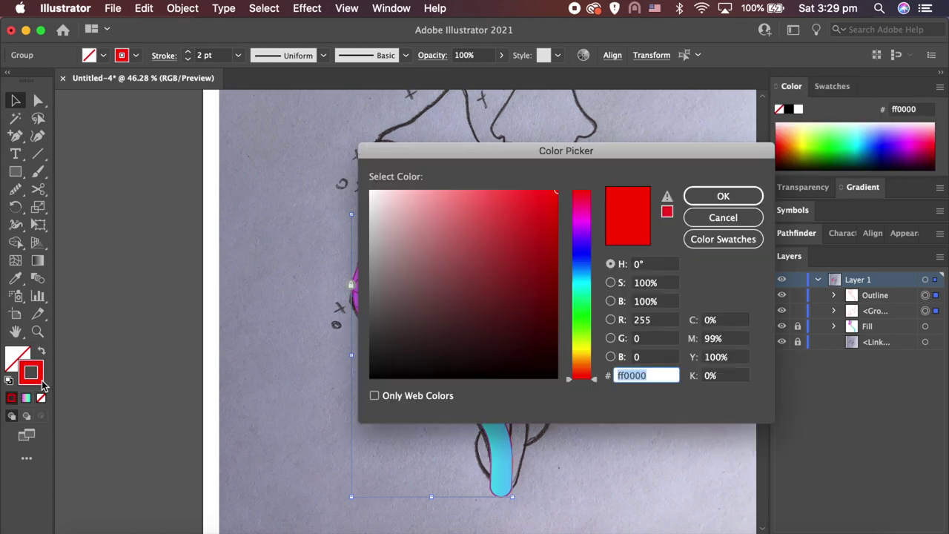
{"action": "type", "text": "000000"}
{"action": "key", "text": "Return"}
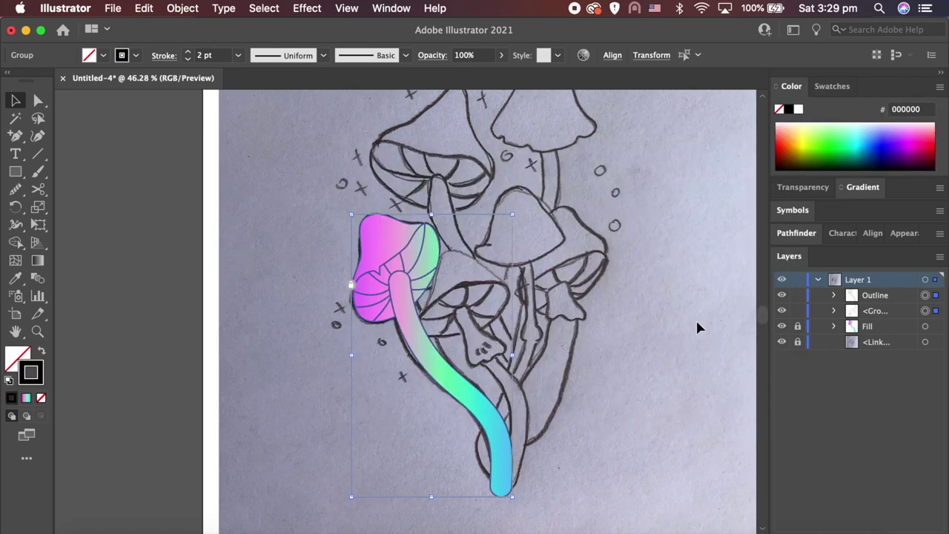
- Group the black outlines with the gradient fill and lock the combined group
{"action": "key", "text": "ctrl+g"}
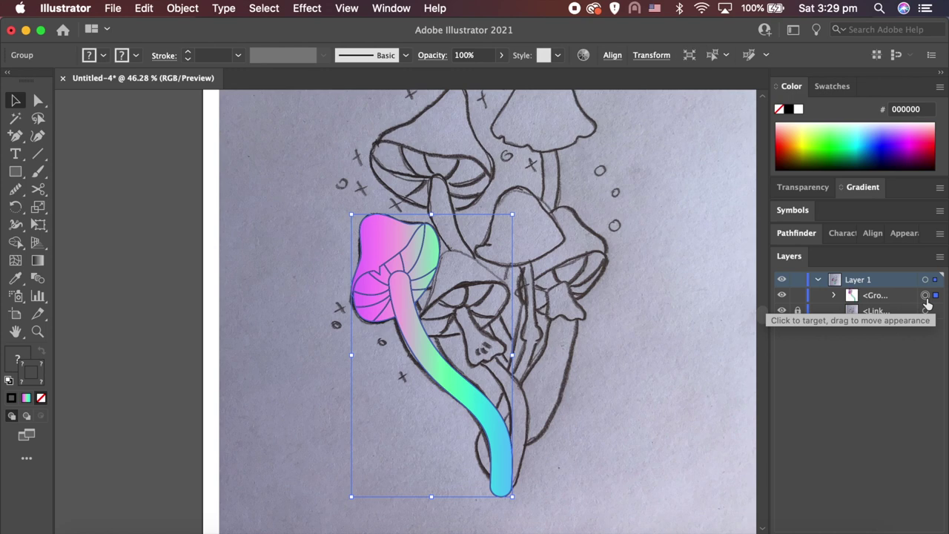
{"action": "left_click", "coordinate": [798, 296]}
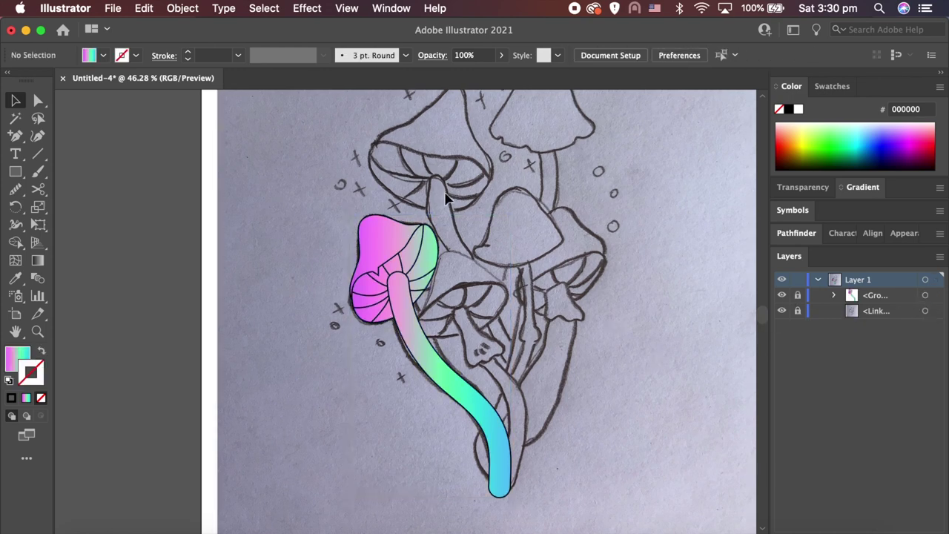
{"action": "key", "text": "p"}
{"action": "scroll", "coordinate": [461, 300], "scroll_direction": "up", "scroll_amount": 2}
- Set new paths to no fill with a red (ff0000) stroke
{"action": "scroll", "coordinate": [461, 301], "scroll_direction": "up", "scroll_amount": 3}
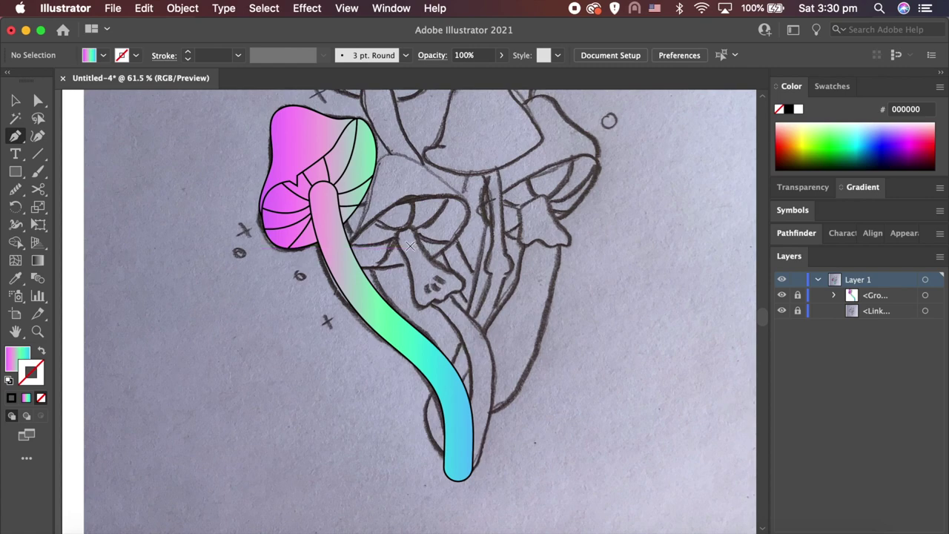
{"action": "scroll", "coordinate": [410, 246], "scroll_direction": "up", "scroll_amount": 3}
{"action": "scroll", "coordinate": [394, 241], "scroll_direction": "up", "scroll_amount": 3}
{"action": "scroll", "coordinate": [378, 237], "scroll_direction": "up", "scroll_amount": 2}
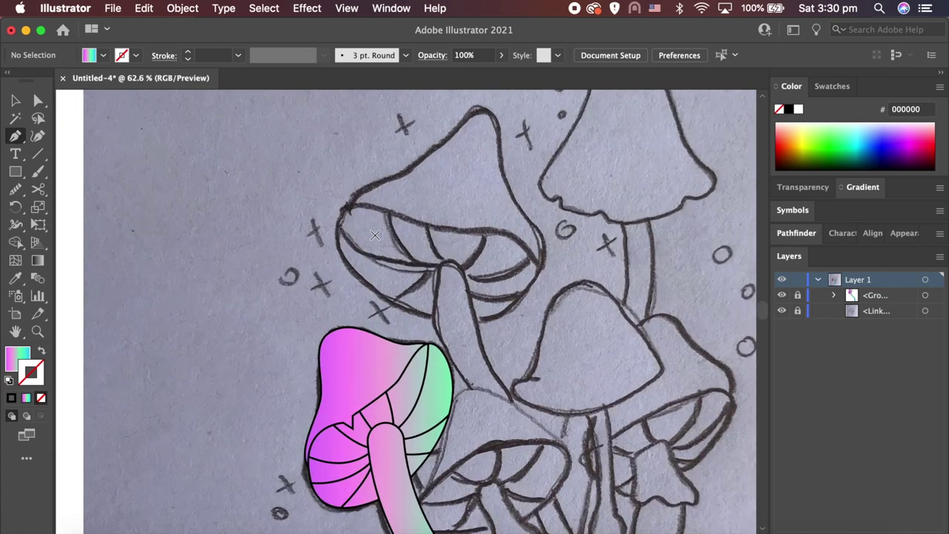
{"action": "scroll", "coordinate": [374, 235], "scroll_direction": "up", "scroll_amount": 2}
{"action": "left_click", "coordinate": [11, 398]}
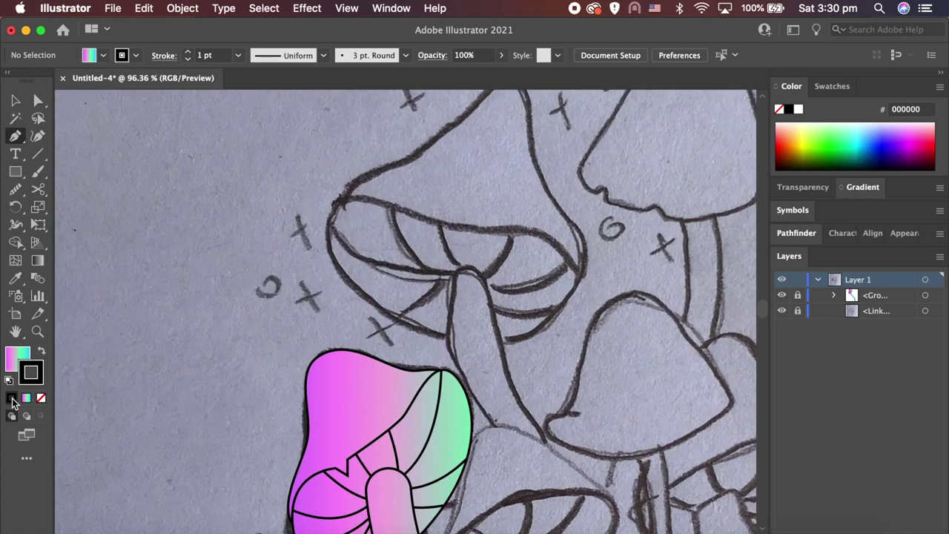
{"action": "left_click", "coordinate": [41, 398]}
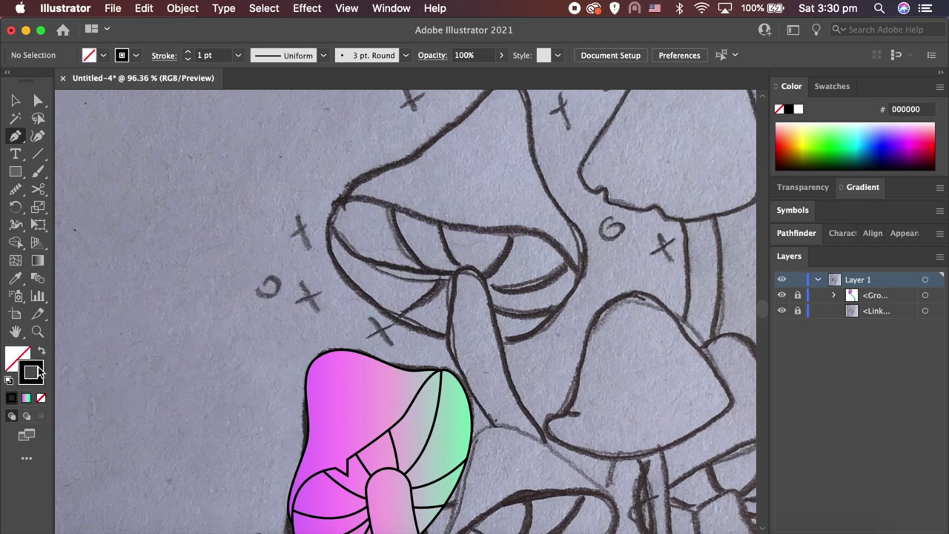
{"action": "double_click", "coordinate": [35, 373]}
{"action": "type", "text": "ff0000"}
{"action": "left_click", "coordinate": [721, 195]}
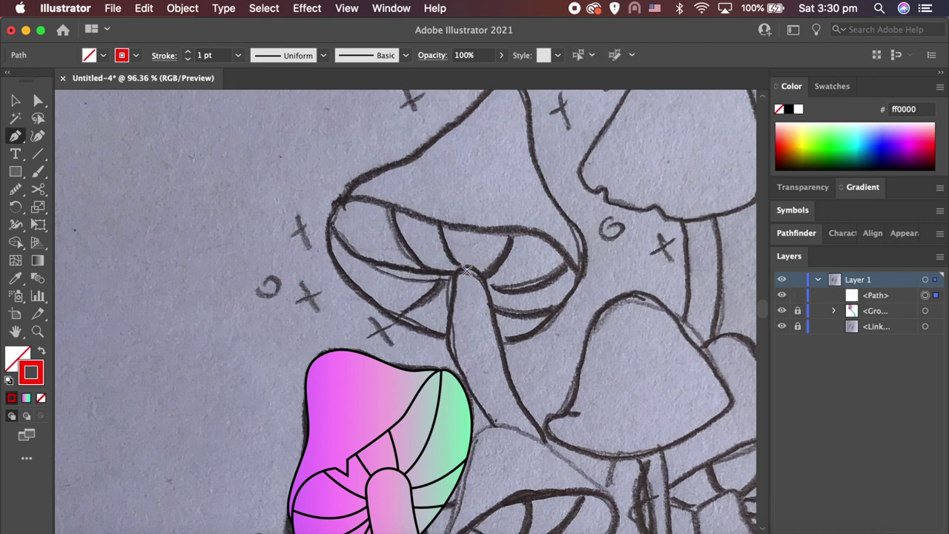
- Draw the stem path curving from the upper cap down to the base
{"action": "scroll", "coordinate": [468, 272], "scroll_direction": "down", "scroll_amount": 5}
{"action": "left_click", "coordinate": [466, 197]}
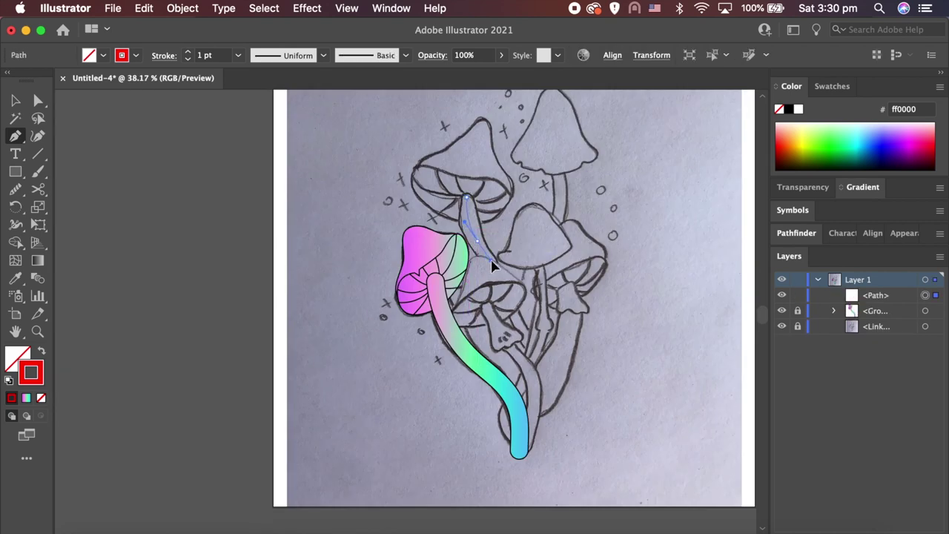
{"action": "left_click_drag", "start_coordinate": [491, 266], "coordinate": [544, 369]}
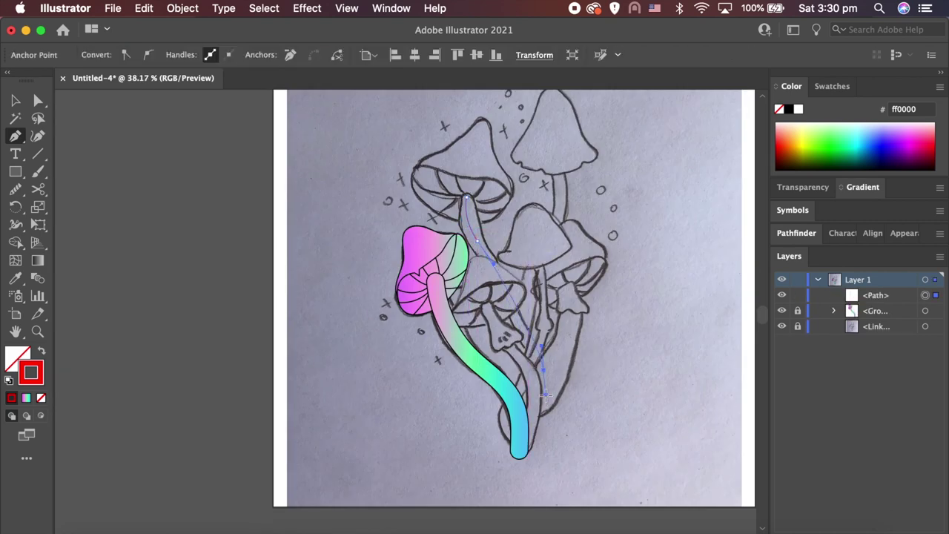
{"action": "key", "text": "n"}
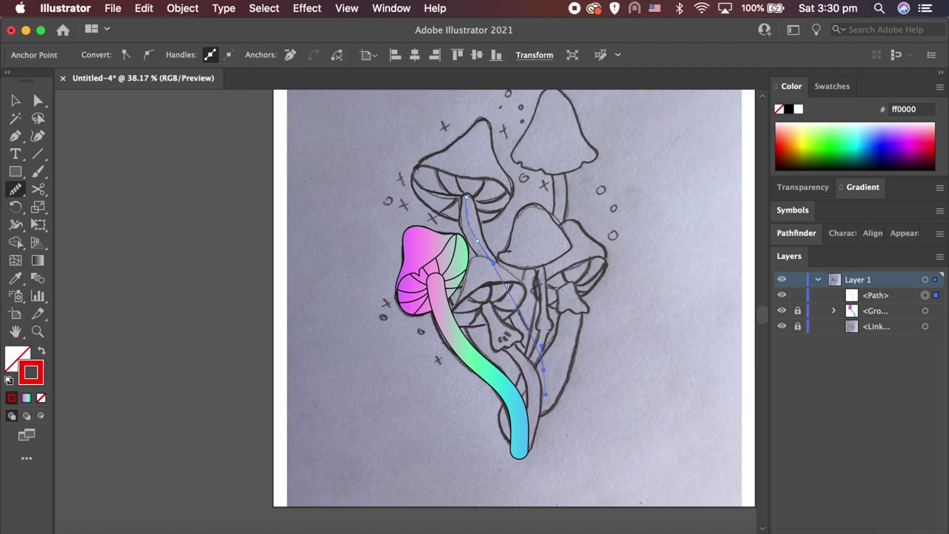
{"action": "key", "text": "v"}
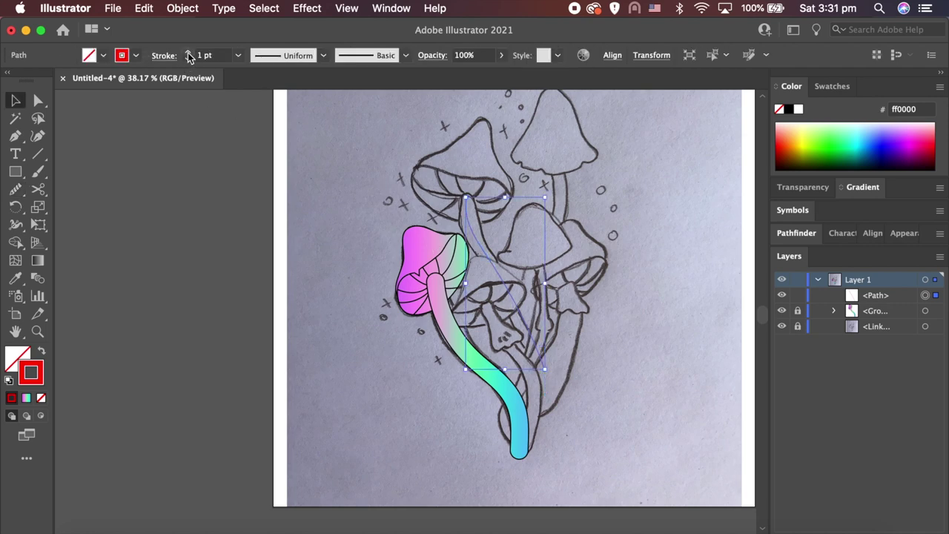
- Thicken the stem stroke to 40 pt with round caps and expand it into a shape
{"action": "left_click_drag", "start_coordinate": [189, 57], "coordinate": [189, 57]}
{"action": "left_click", "coordinate": [165, 56]}
{"action": "left_click", "coordinate": [78, 94]}
{"action": "left_click", "coordinate": [182, 8]}
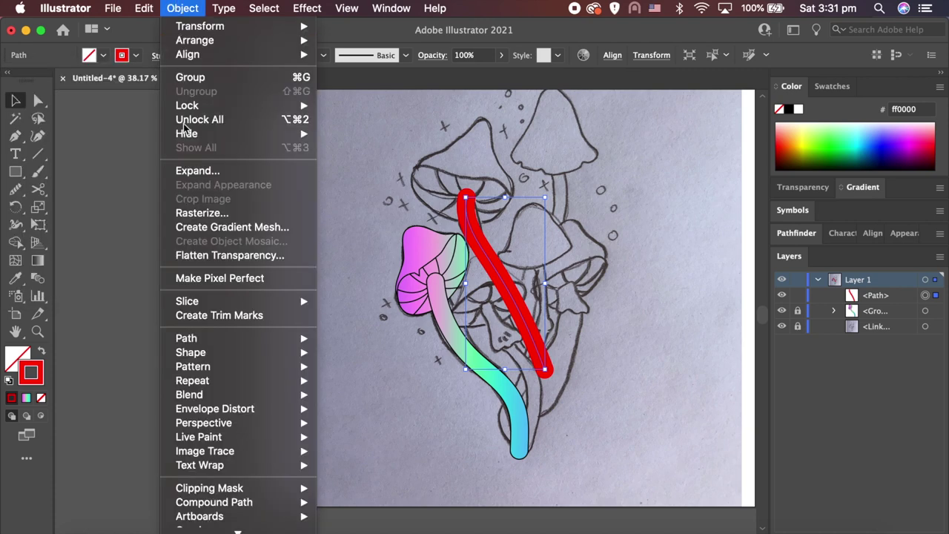
{"action": "left_click", "coordinate": [199, 170]}
- Swap the expanded stem to an unfilled red outline with a 2 pt stroke
{"action": "key", "text": "shift+x"}
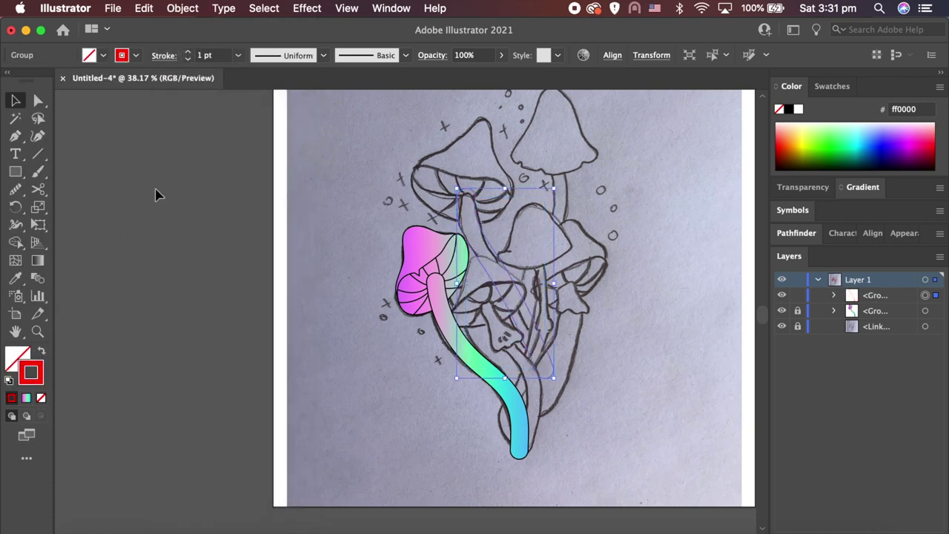
{"action": "type", "text": "2"}
{"action": "key", "text": "Return"}
{"action": "left_click", "coordinate": [292, 282]}
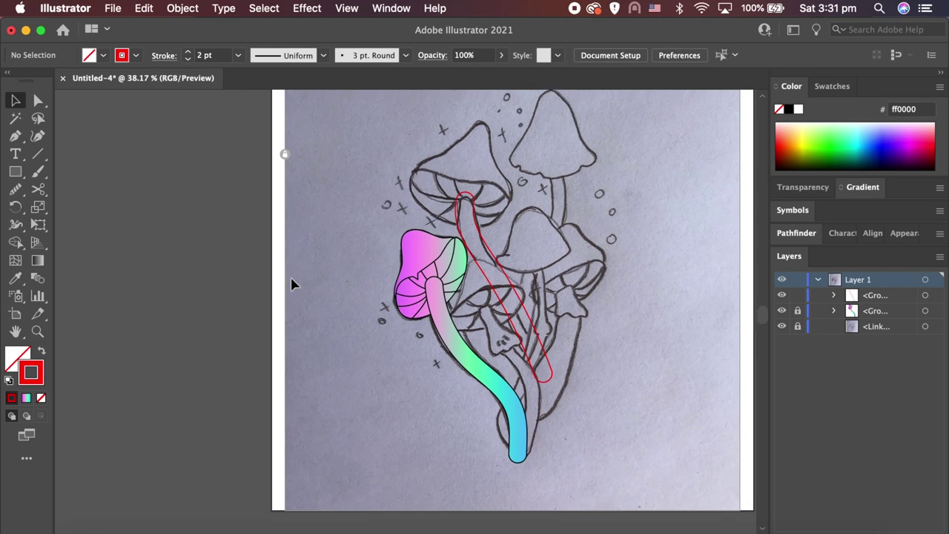
- Trace the third mushroom's cap outline with curved Pen points
{"action": "scroll", "coordinate": [434, 248], "scroll_direction": "up", "scroll_amount": 2}
{"action": "scroll", "coordinate": [434, 247], "scroll_direction": "right", "scroll_amount": 1}
{"action": "scroll", "coordinate": [434, 248], "scroll_direction": "up", "scroll_amount": 3}
{"action": "key", "text": "p"}
{"action": "left_click_drag", "start_coordinate": [436, 404], "coordinate": [509, 377]}
{"action": "left_click_drag", "start_coordinate": [515, 340], "coordinate": [509, 321]}
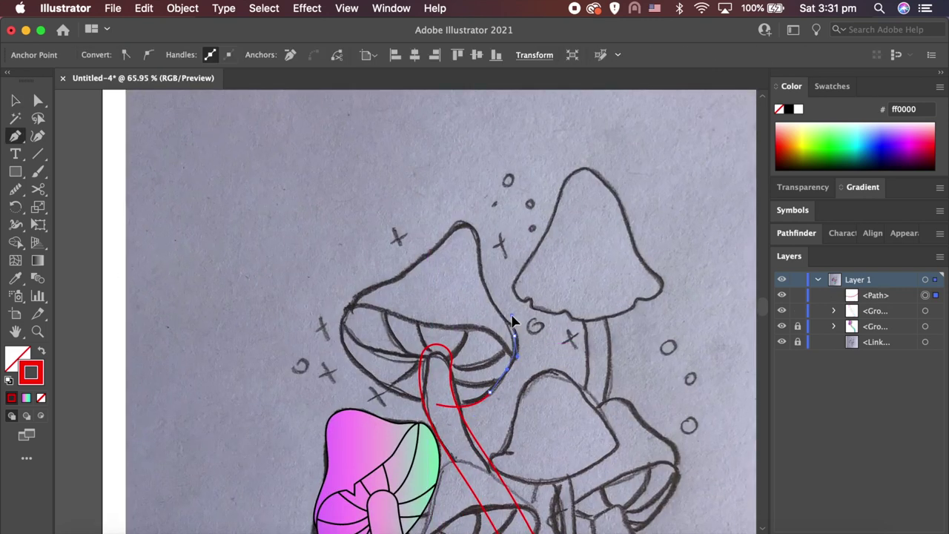
{"action": "left_click_drag", "start_coordinate": [482, 276], "coordinate": [460, 227]}
{"action": "left_click_drag", "start_coordinate": [398, 279], "coordinate": [345, 331]}
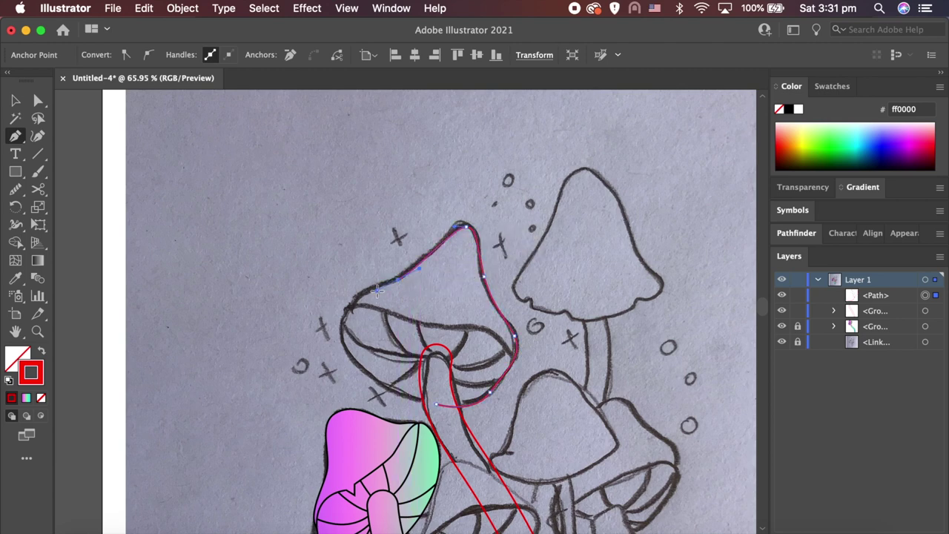
{"action": "left_click_drag", "start_coordinate": [436, 404], "coordinate": [474, 414]}
- Smooth the cap outline's top and right edge with the Pencil tool
{"action": "left_click", "coordinate": [15, 190]}
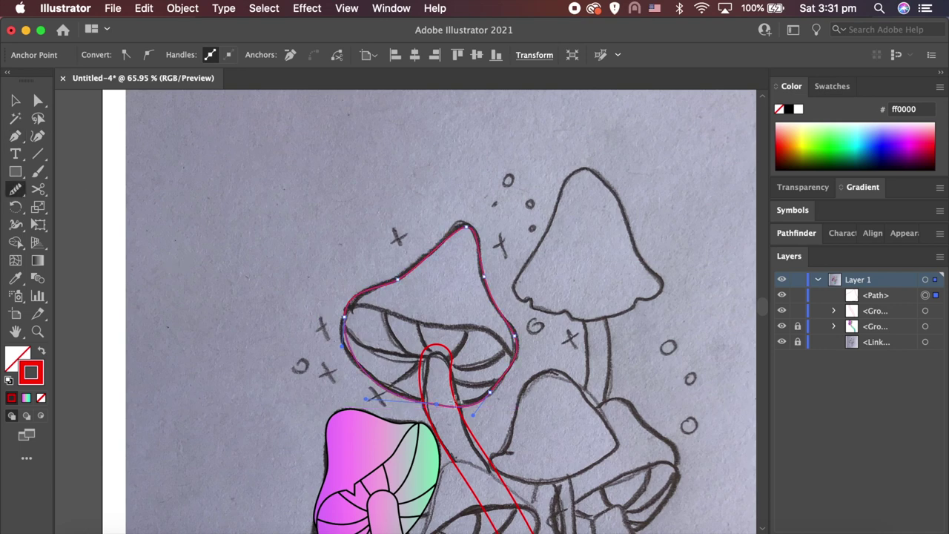
{"action": "left_click_drag", "start_coordinate": [447, 236], "coordinate": [473, 233]}
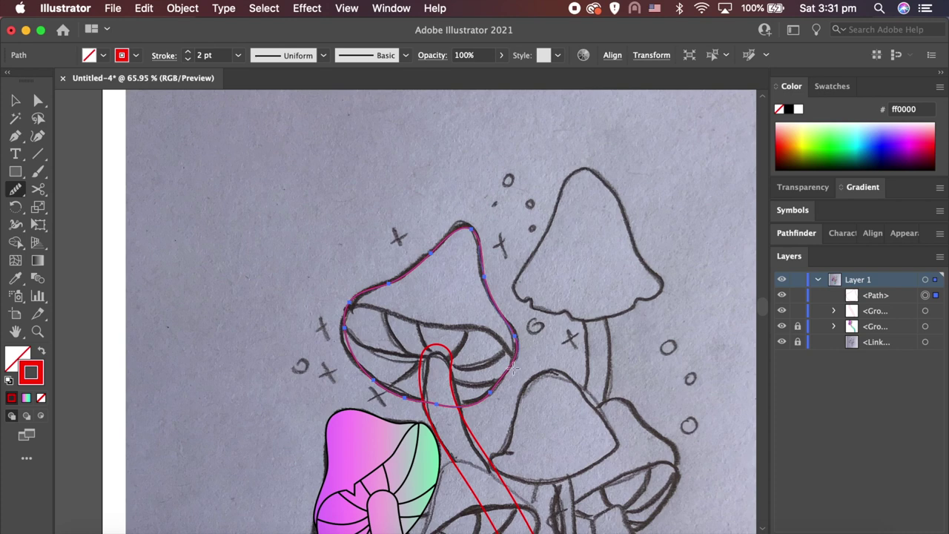
{"action": "mouse_move", "coordinate": [480, 402]}
{"action": "left_mouse_down"}
{"action": "mouse_move", "coordinate": [519, 347]}
{"action": "mouse_move", "coordinate": [477, 398]}
{"action": "mouse_move", "coordinate": [421, 397]}
{"action": "left_mouse_up"}
{"action": "key", "text": "v"}
{"action": "left_click", "coordinate": [550, 419]}
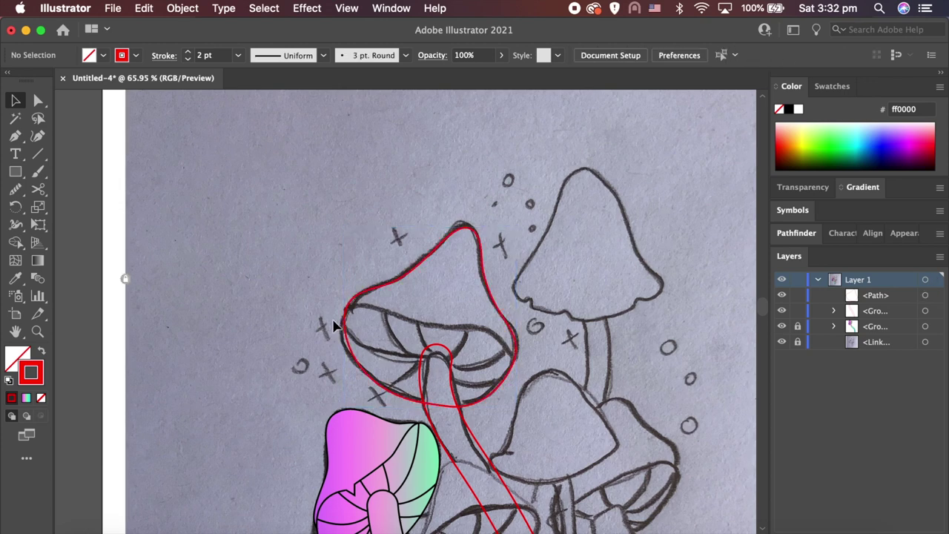
- Draw a red curve along the cap's underside rim from left to right edge
{"action": "key", "text": "p"}
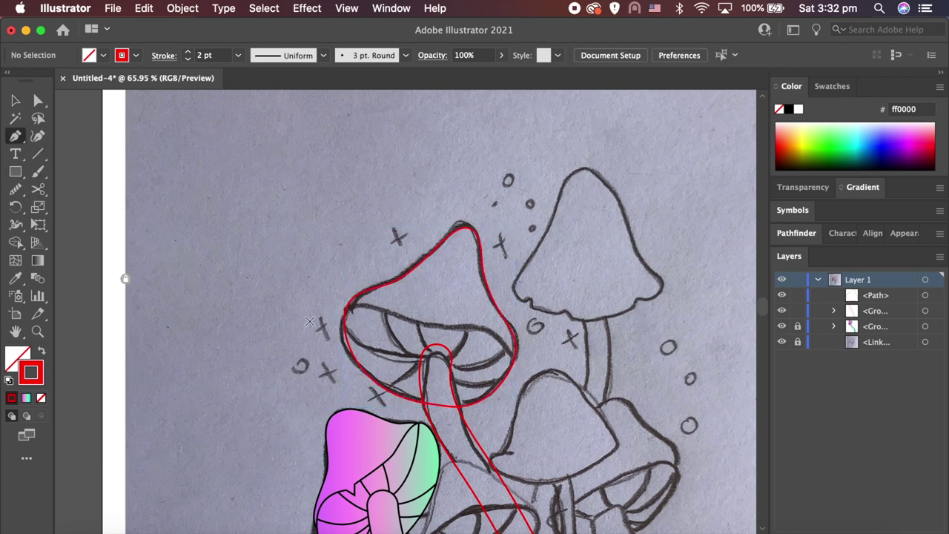
{"action": "left_click", "coordinate": [328, 323]}
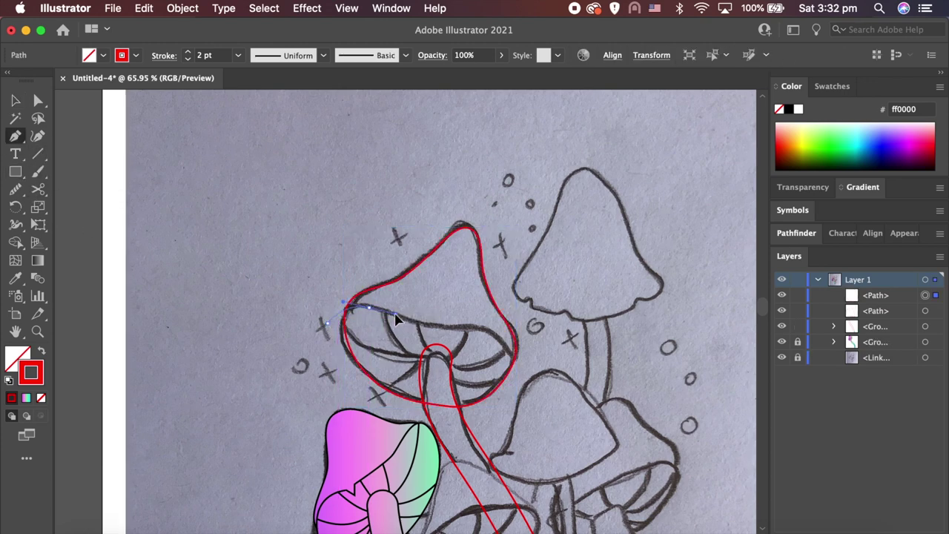
{"action": "left_click_drag", "start_coordinate": [372, 308], "coordinate": [440, 326]}
{"action": "left_click_drag", "start_coordinate": [523, 376], "coordinate": [526, 431]}
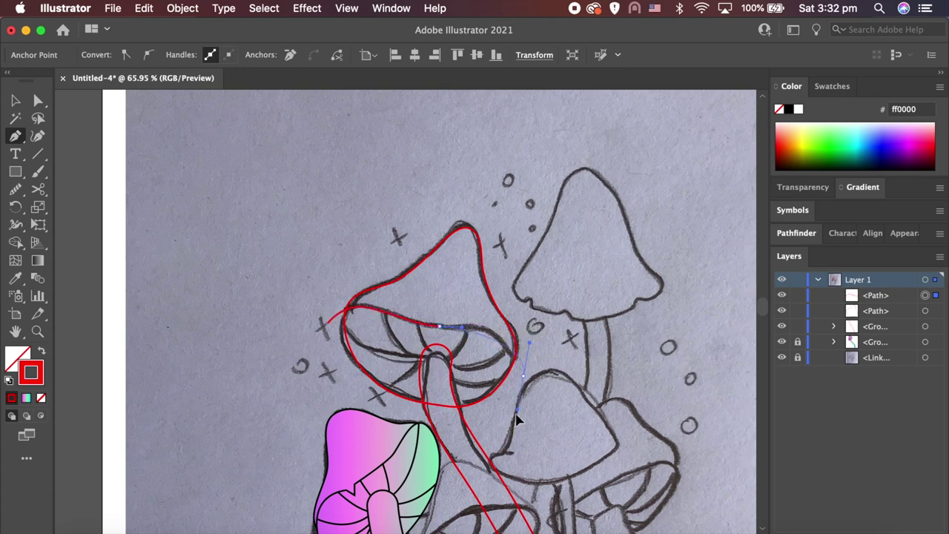
{"action": "key", "text": "v"}
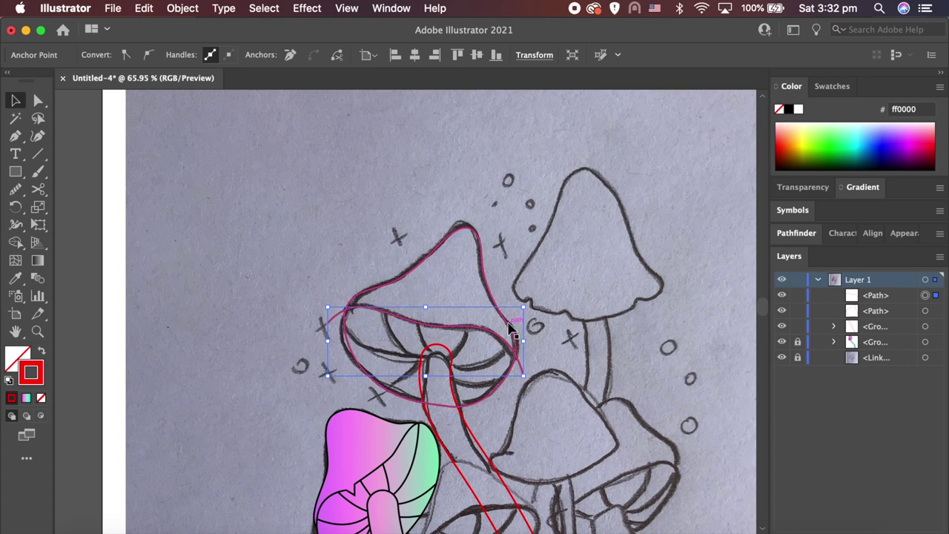
{"action": "left_click", "coordinate": [482, 411]}
{"action": "scroll", "coordinate": [482, 412], "scroll_direction": "up", "scroll_amount": 5}
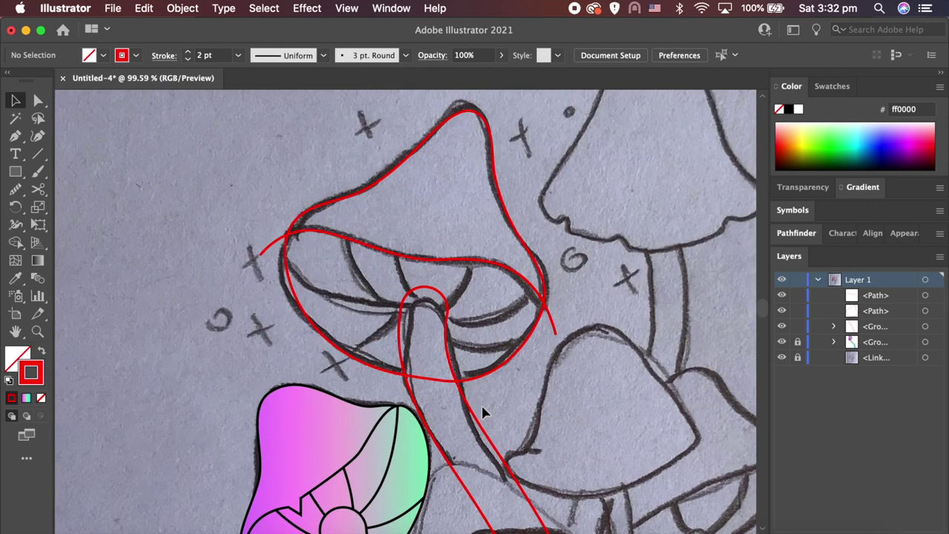
- Draw the first red gill curves from the cap toward the stem
{"action": "key", "text": "p"}
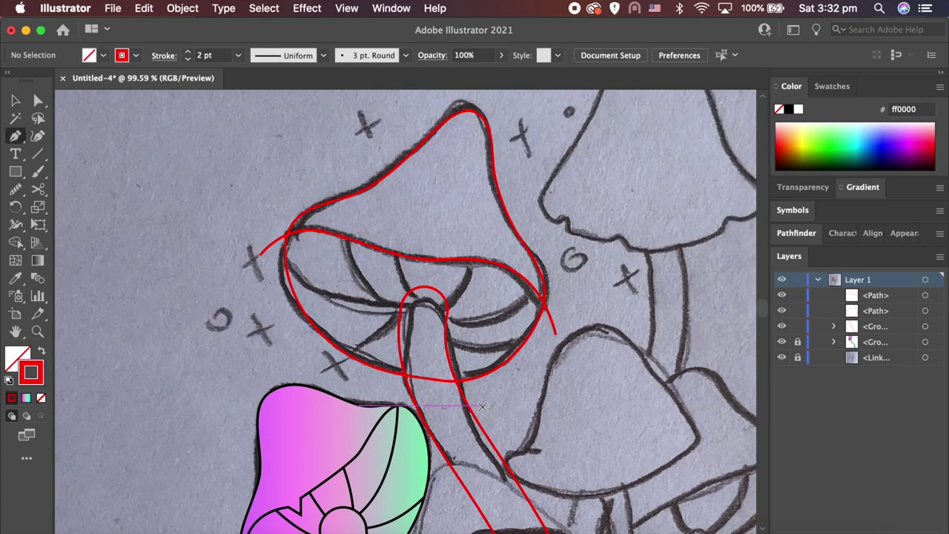
{"action": "scroll", "coordinate": [382, 328], "scroll_direction": "up", "scroll_amount": 6}
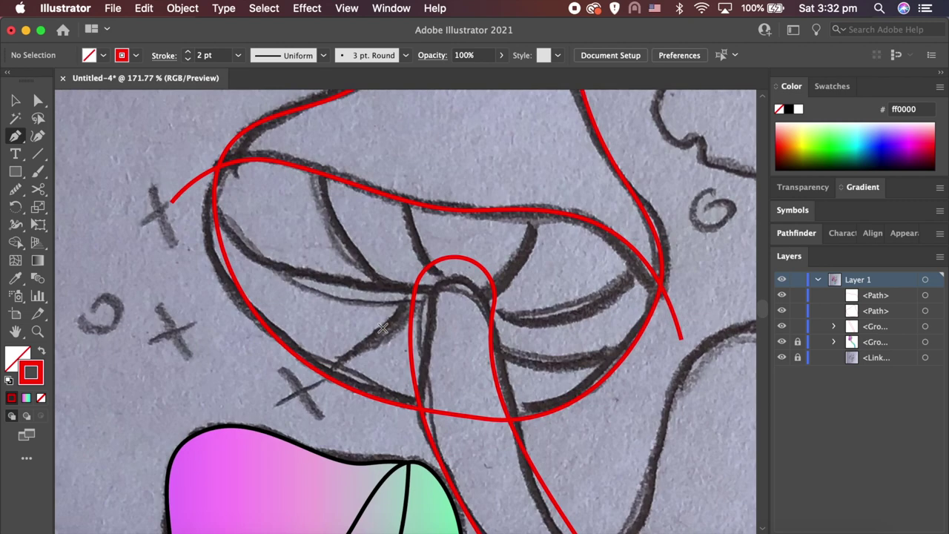
{"action": "left_click", "coordinate": [301, 390]}
{"action": "mouse_move", "coordinate": [455, 258]}
{"action": "left_mouse_down"}
{"action": "mouse_move", "coordinate": [457, 311]}
{"action": "mouse_move", "coordinate": [630, 265]}
{"action": "left_mouse_up"}
{"action": "left_click", "coordinate": [198, 194]}
{"action": "key", "text": "Escape"}
{"action": "left_click", "coordinate": [321, 143]}
{"action": "left_click_drag", "start_coordinate": [452, 310], "coordinate": [581, 355]}
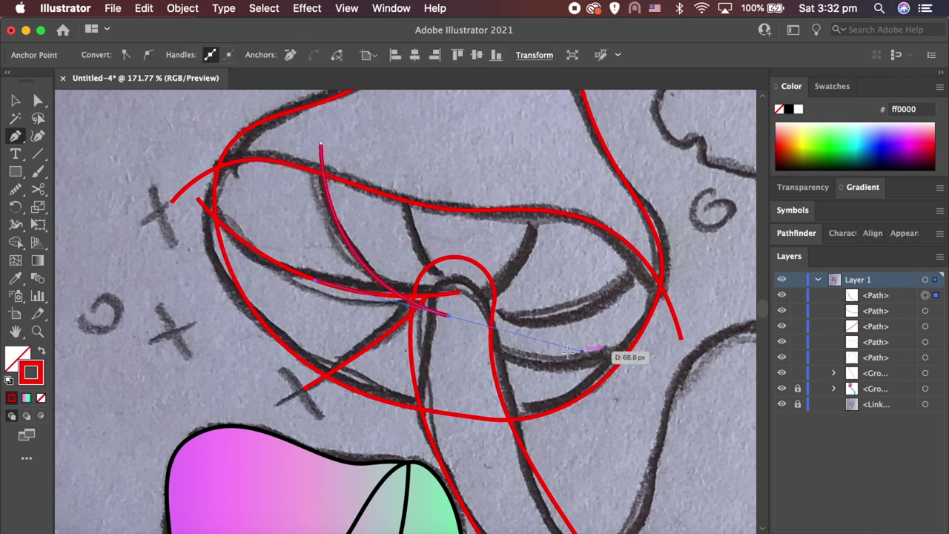
{"action": "left_click", "coordinate": [402, 177]}
{"action": "left_click_drag", "start_coordinate": [463, 319], "coordinate": [509, 362]}
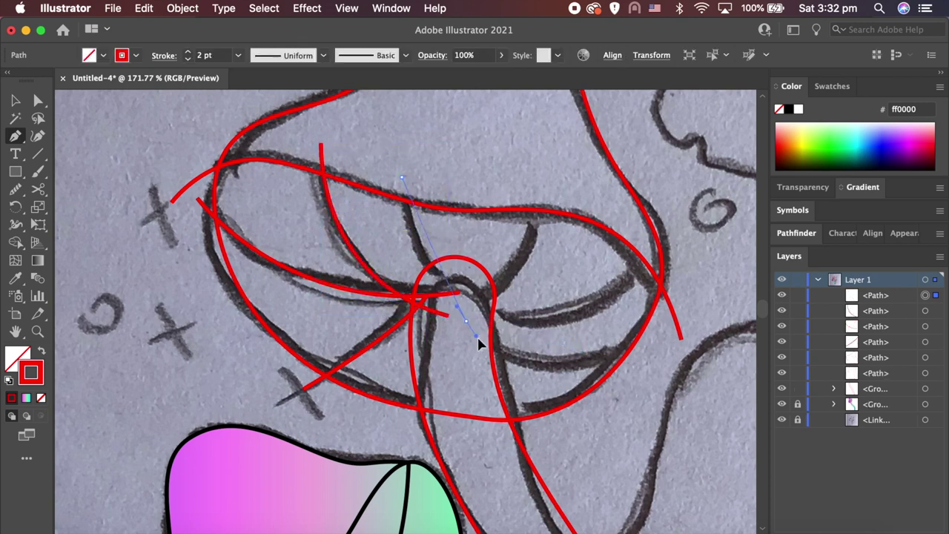
{"action": "left_click", "coordinate": [509, 362], "text": "super"}
- Add the right-side and lower gill curves beside the stem
{"action": "left_click", "coordinate": [542, 194]}
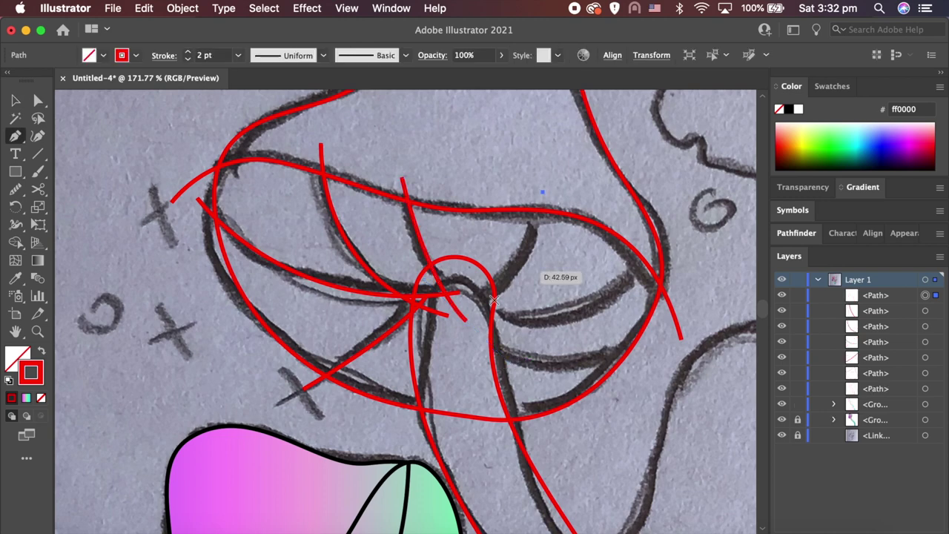
{"action": "left_click_drag", "start_coordinate": [432, 330], "coordinate": [434, 330]}
{"action": "left_click", "coordinate": [434, 330], "text": "super"}
{"action": "left_click", "coordinate": [642, 251]}
{"action": "left_click_drag", "start_coordinate": [479, 316], "coordinate": [345, 297]}
{"action": "left_click", "coordinate": [541, 323], "text": "super"}
{"action": "left_click", "coordinate": [478, 342]}
{"action": "left_click_drag", "start_coordinate": [647, 343], "coordinate": [660, 338]}
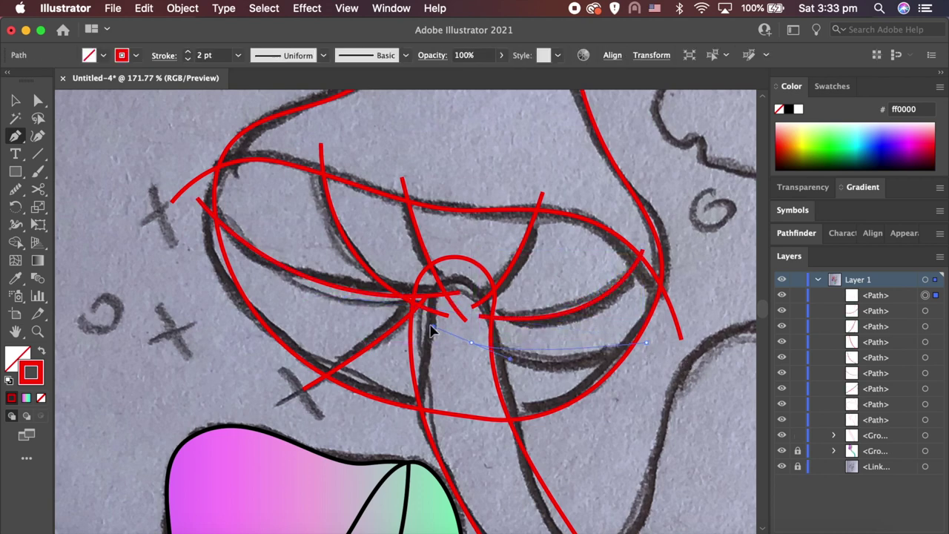
{"action": "key", "text": "v"}
- Select all paths and cut them with Scissors at the left and top crossings
{"action": "key", "text": "super+a"}
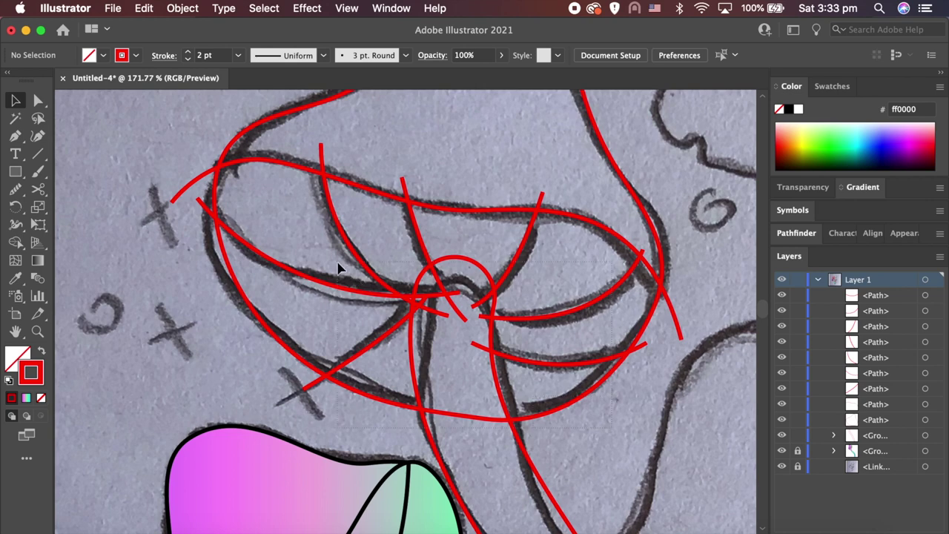
{"action": "key", "text": "c"}
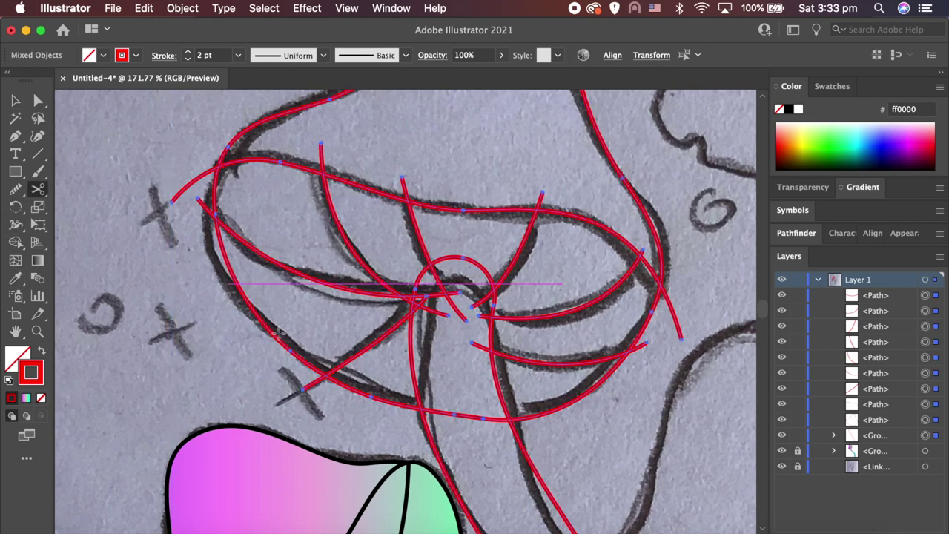
{"action": "left_click", "coordinate": [325, 379]}
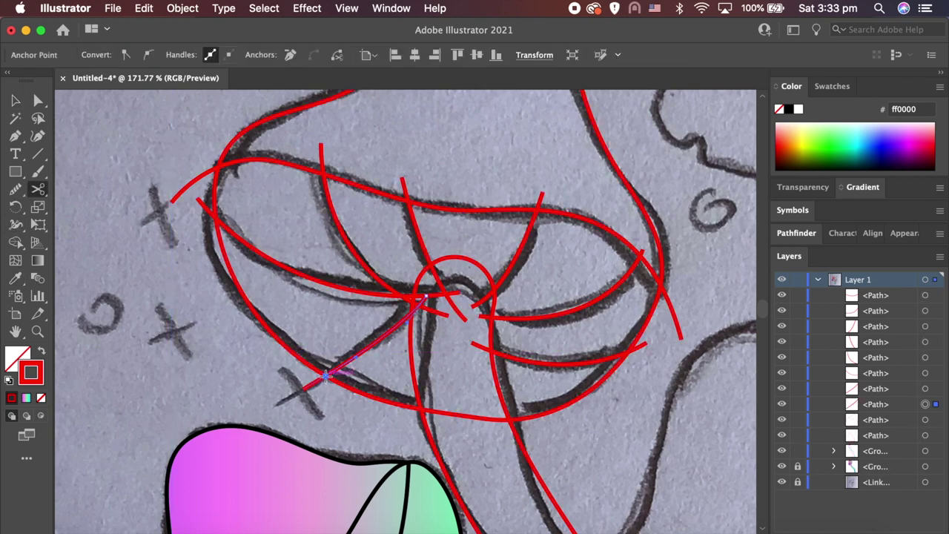
{"action": "left_click", "coordinate": [414, 310]}
{"action": "left_click", "coordinate": [214, 213]}
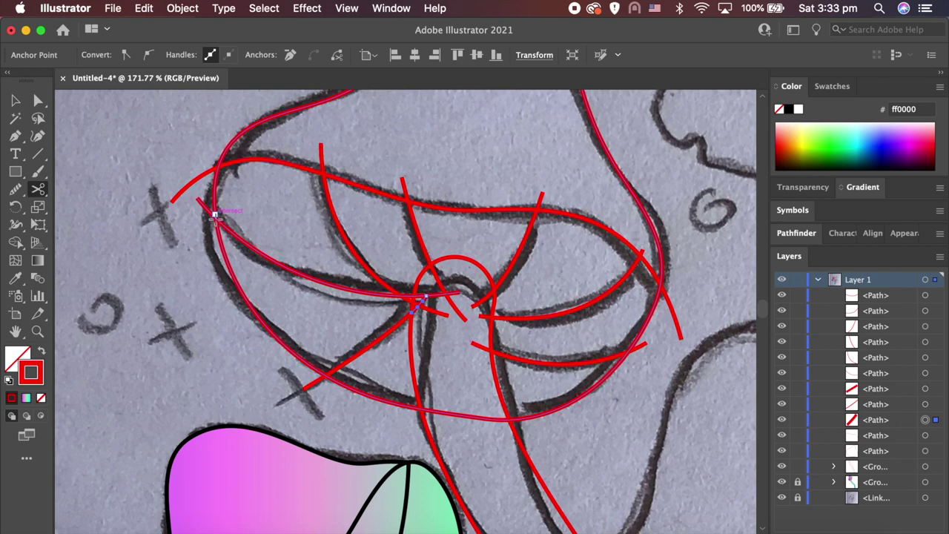
{"action": "left_click", "coordinate": [324, 172]}
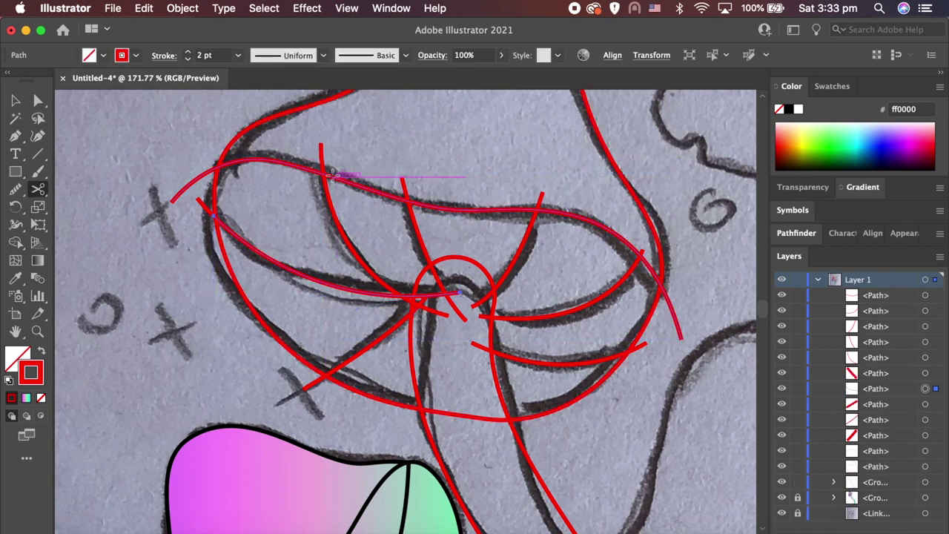
- Cut the remaining crossings at the cap rim, right side and stem top
{"action": "left_click", "coordinate": [408, 200]}
{"action": "left_click", "coordinate": [537, 208]}
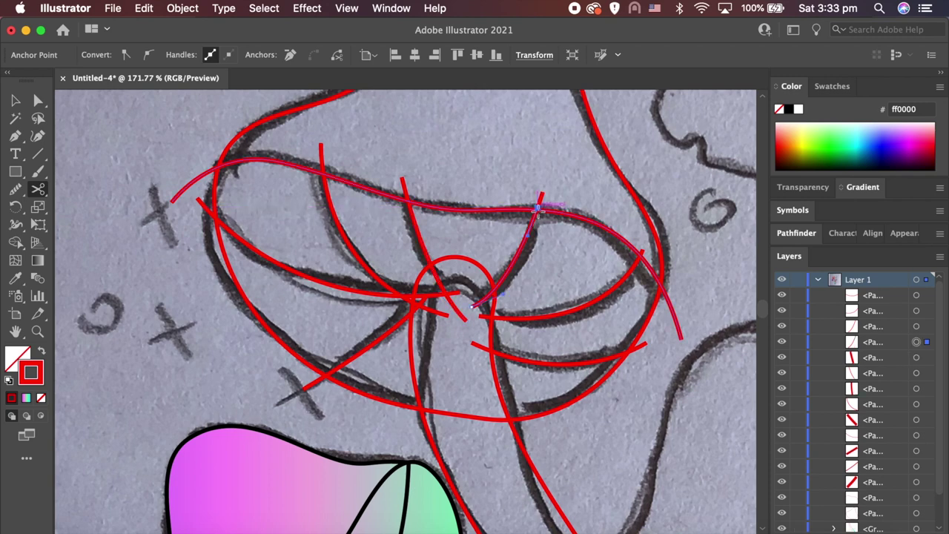
{"action": "left_click", "coordinate": [639, 255]}
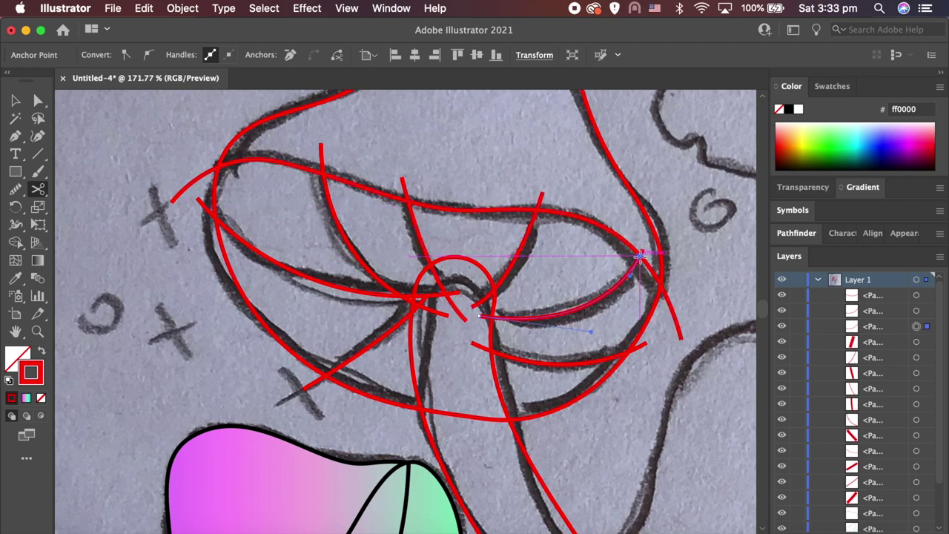
{"action": "left_click", "coordinate": [631, 350]}
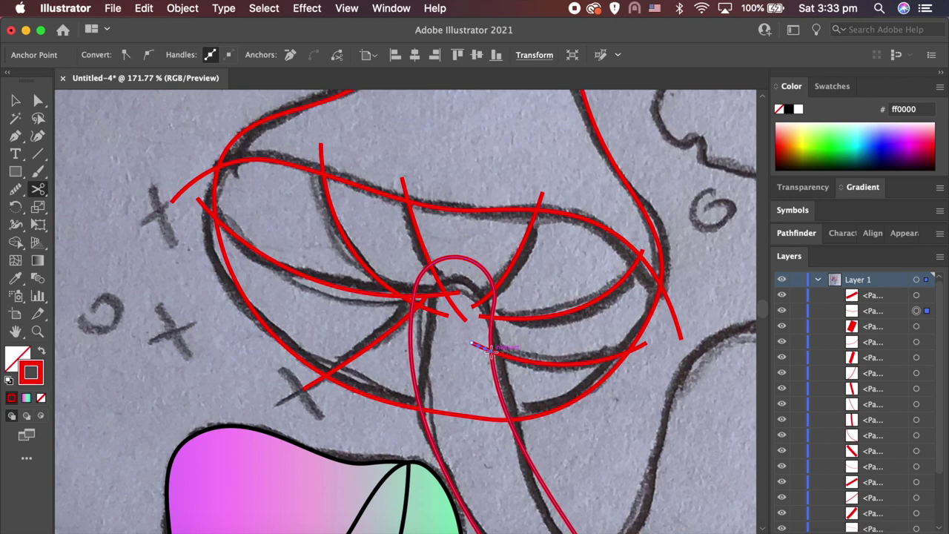
{"action": "left_click", "coordinate": [492, 317]}
{"action": "left_click", "coordinate": [494, 288]}
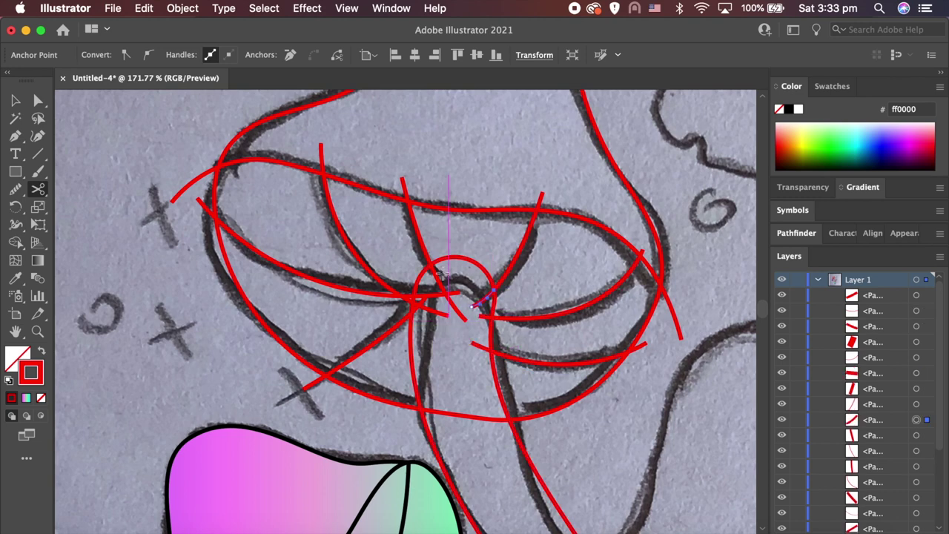
{"action": "left_click", "coordinate": [430, 263]}
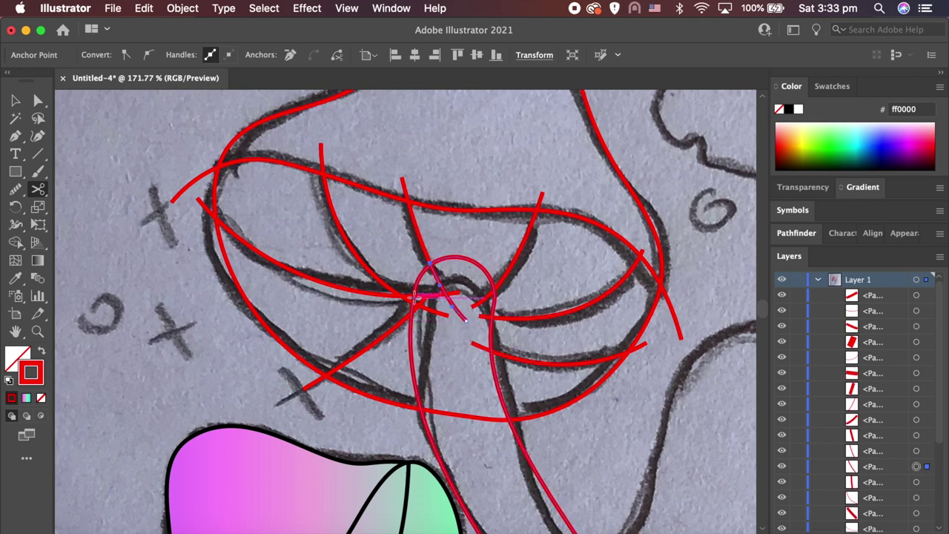
- Delete the leftover cut pieces near the stem and the right-side tails
{"action": "key", "text": "v"}
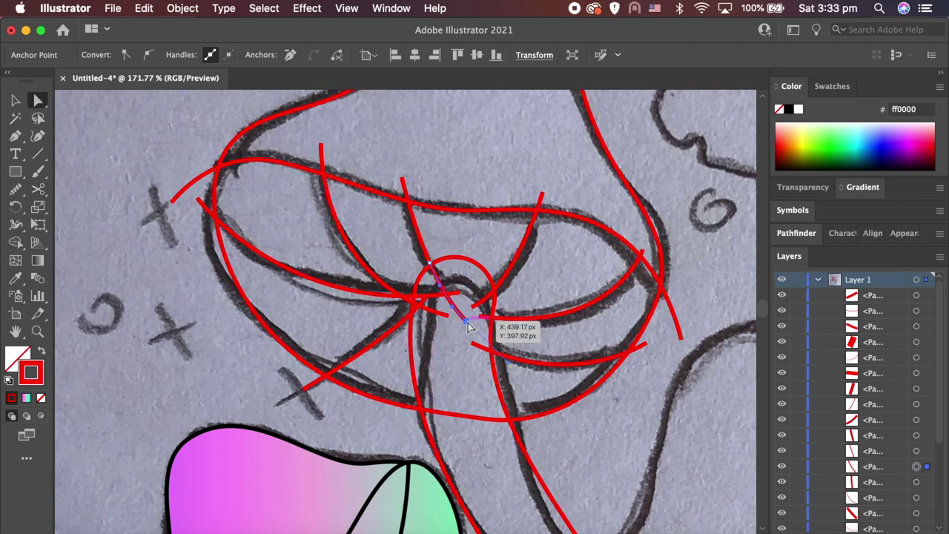
{"action": "left_click", "coordinate": [486, 326]}
{"action": "left_click", "coordinate": [480, 311]}
{"action": "key", "text": "Delete"}
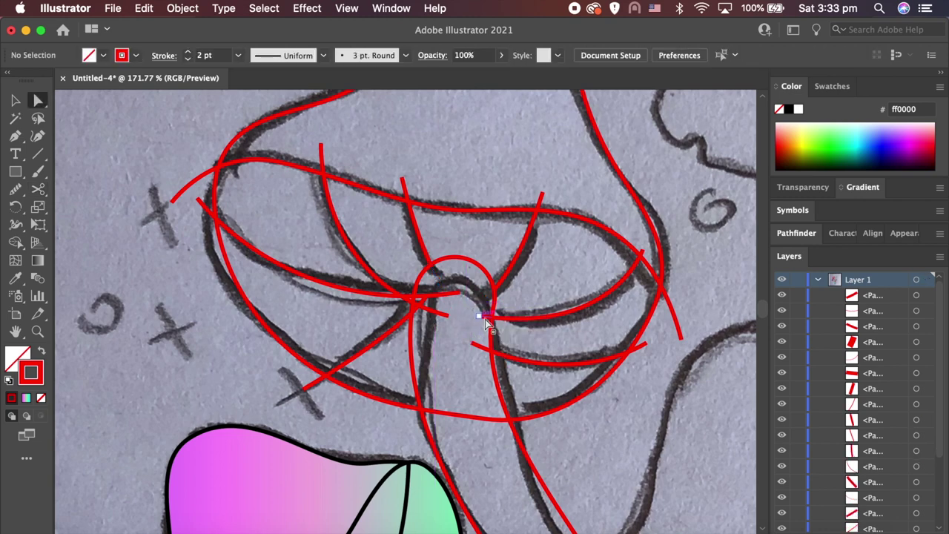
{"action": "left_click", "coordinate": [484, 349]}
{"action": "key", "text": "Delete"}
{"action": "left_click", "coordinate": [638, 347]}
{"action": "key", "text": "Delete"}
{"action": "left_click", "coordinate": [644, 256]}
{"action": "key", "text": "Delete"}
- Delete the remaining small red stubs at the cap tips and below the cap
{"action": "left_click", "coordinate": [544, 198]}
{"action": "key", "text": "Delete"}
{"action": "left_click", "coordinate": [403, 187]}
{"action": "key", "text": "Delete"}
{"action": "left_click", "coordinate": [322, 156]}
{"action": "key", "text": "Delete"}
{"action": "left_click", "coordinate": [215, 224]}
{"action": "key", "text": "Delete"}
{"action": "left_click", "coordinate": [307, 379]}
{"action": "key", "text": "Delete"}
- Select the gill lines near the stem and cut them at their crossings
{"action": "left_click", "coordinate": [442, 313]}
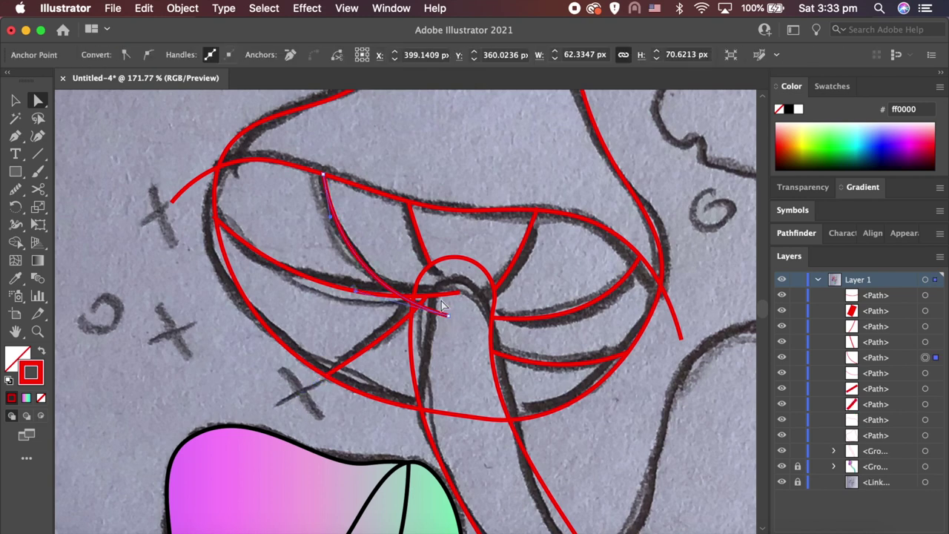
{"action": "scroll", "coordinate": [445, 304], "scroll_direction": "up", "scroll_amount": 5}
{"action": "key", "text": "v"}
{"action": "left_click_drag", "start_coordinate": [417, 381], "coordinate": [93, 267]}
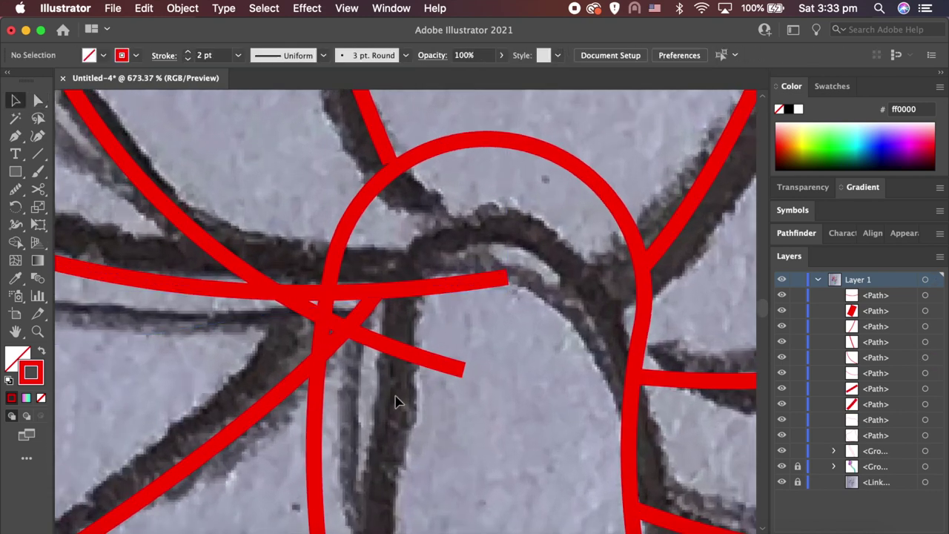
{"action": "left_click", "coordinate": [38, 189]}
{"action": "scroll", "coordinate": [334, 303], "scroll_direction": "up", "scroll_amount": 2}
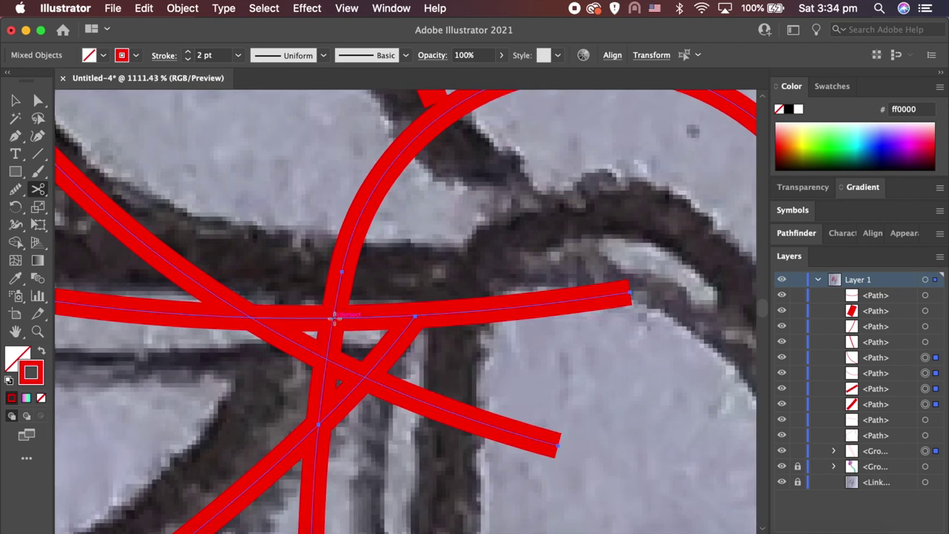
{"action": "left_click", "coordinate": [333, 318]}
{"action": "left_click", "coordinate": [326, 361]}
- Delete the cut pieces and move the diagonal line's end onto the curve intersection
{"action": "left_click", "coordinate": [566, 408], "text": "super"}
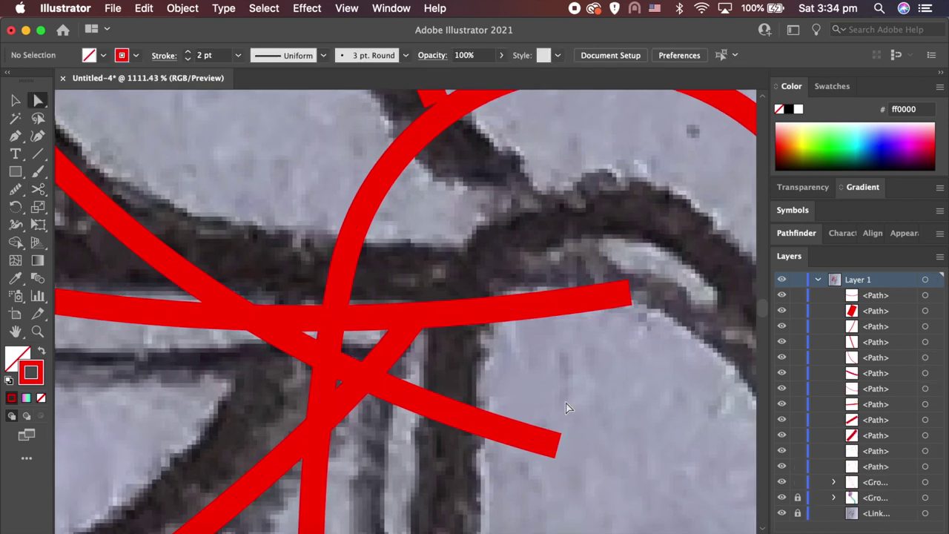
{"action": "left_click", "coordinate": [496, 429]}
{"action": "key", "text": "Delete"}
{"action": "left_click", "coordinate": [392, 358]}
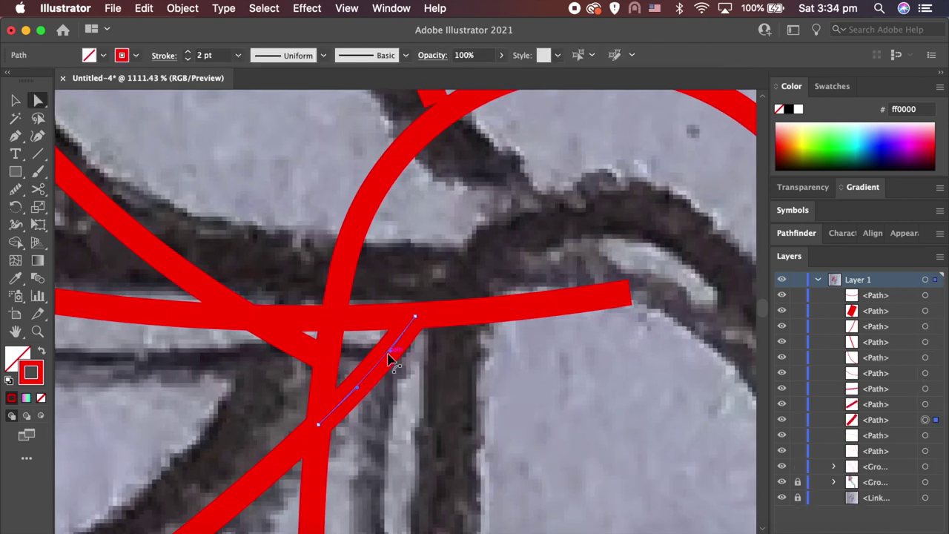
{"action": "key", "text": "Delete"}
{"action": "left_click", "coordinate": [436, 318]}
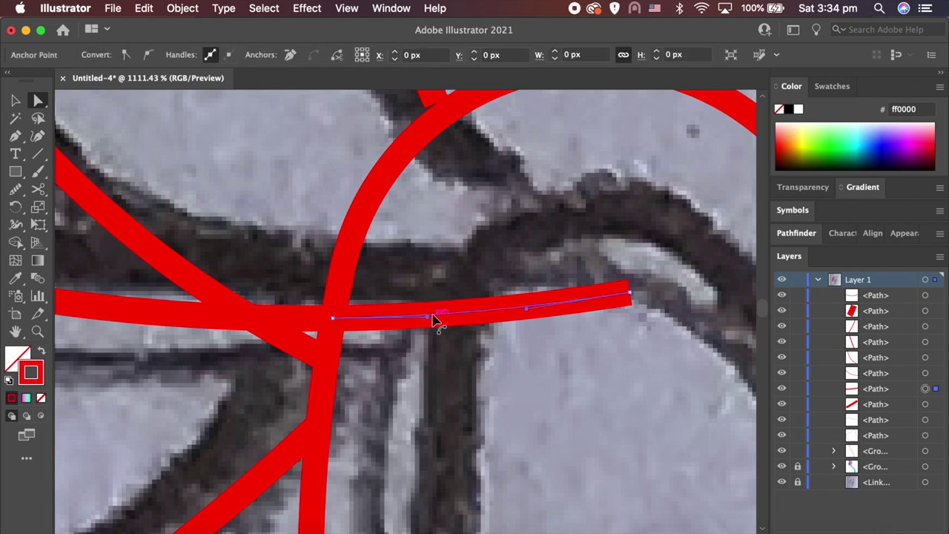
{"action": "key", "text": "Delete"}
{"action": "left_click_drag", "start_coordinate": [319, 361], "coordinate": [333, 331]}
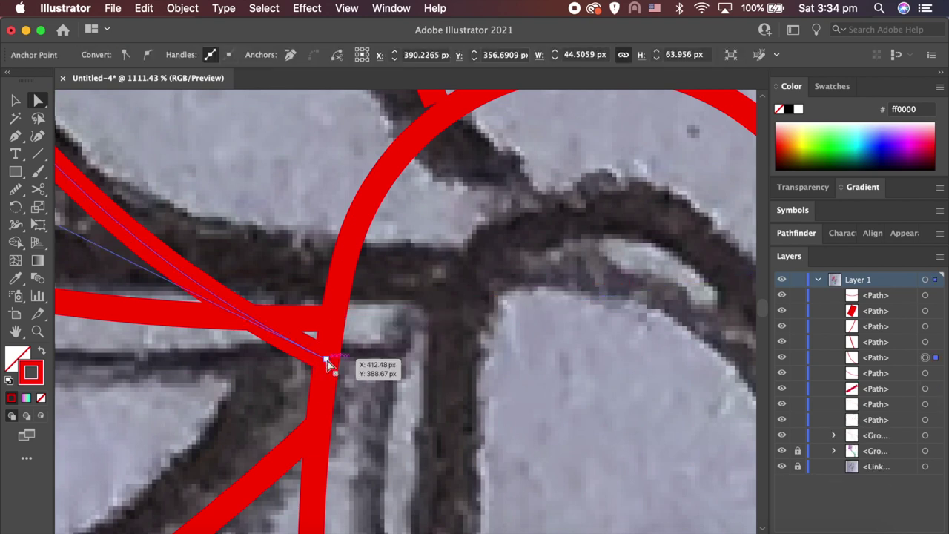
{"action": "left_click", "coordinate": [414, 340]}
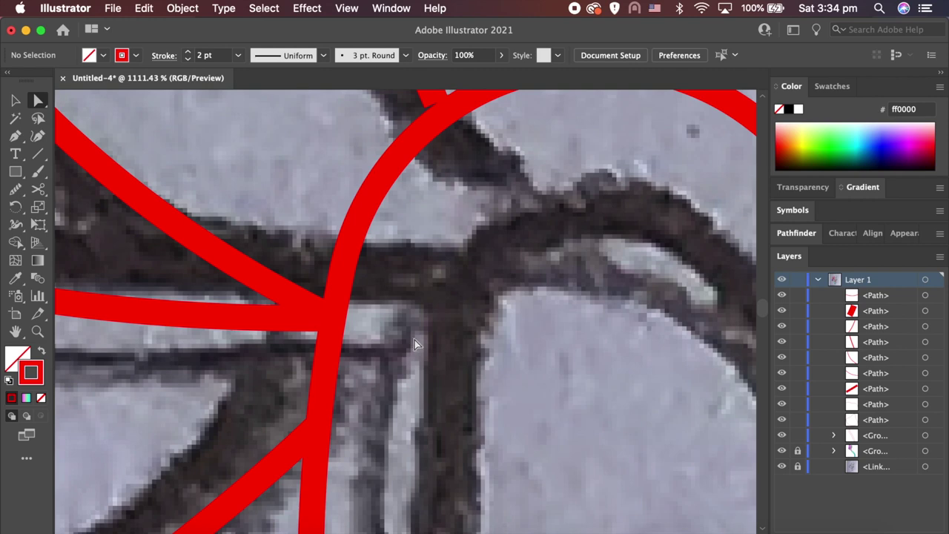
{"action": "scroll", "coordinate": [360, 333], "scroll_direction": "up", "scroll_amount": 5}
{"action": "scroll", "coordinate": [191, 394], "scroll_direction": "down", "scroll_amount": 1}
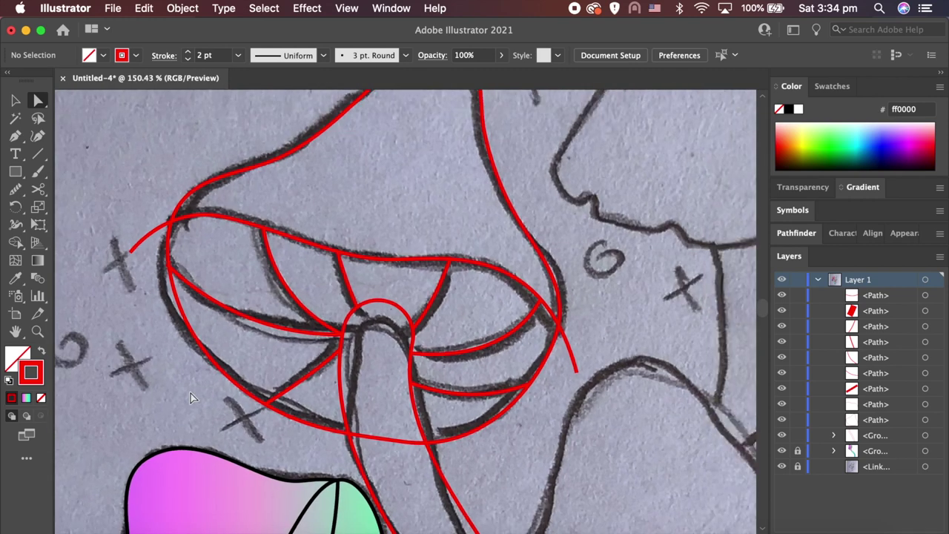
- Group the gill lines, excluding the outline group, and stroke them black (000000)
{"action": "key", "text": "v"}
{"action": "left_click_drag", "start_coordinate": [265, 228], "coordinate": [295, 248]}
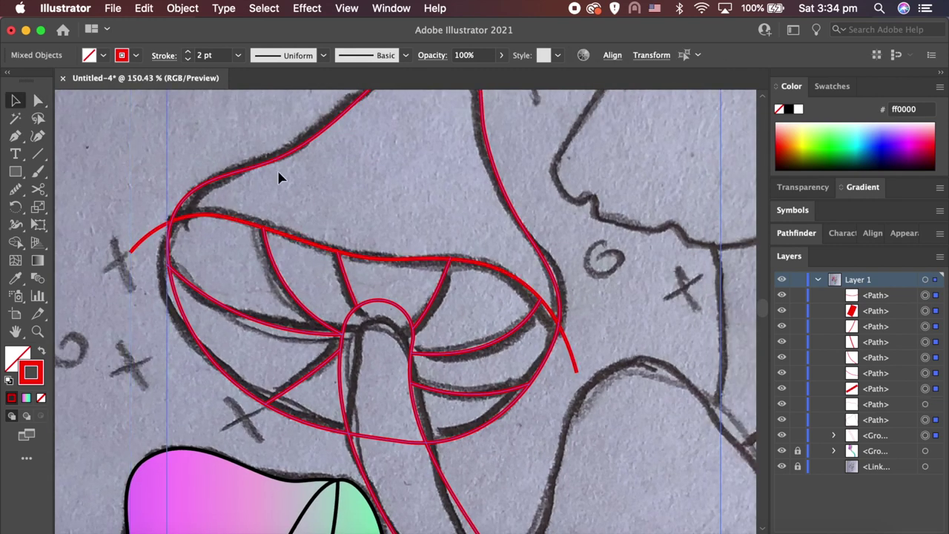
{"action": "left_click", "coordinate": [352, 460], "text": "shift"}
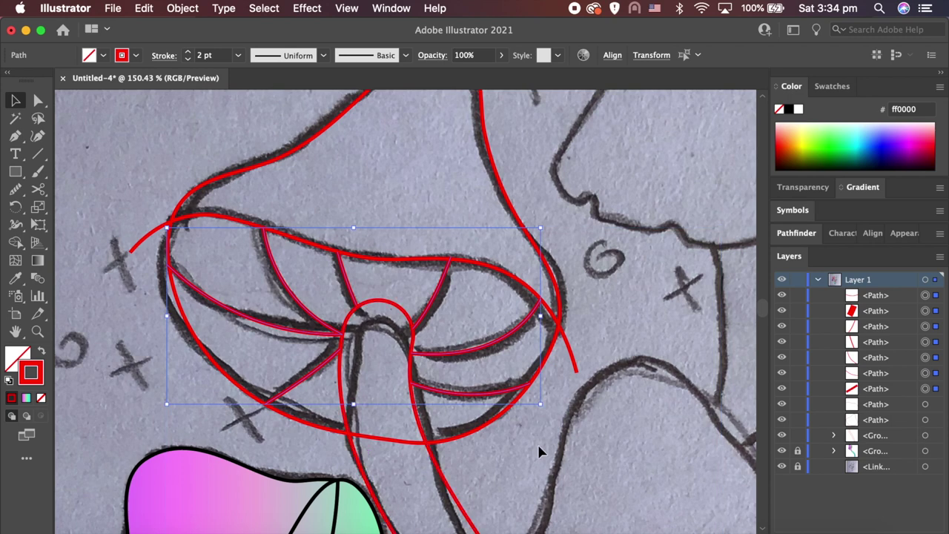
{"action": "key", "text": "super+g"}
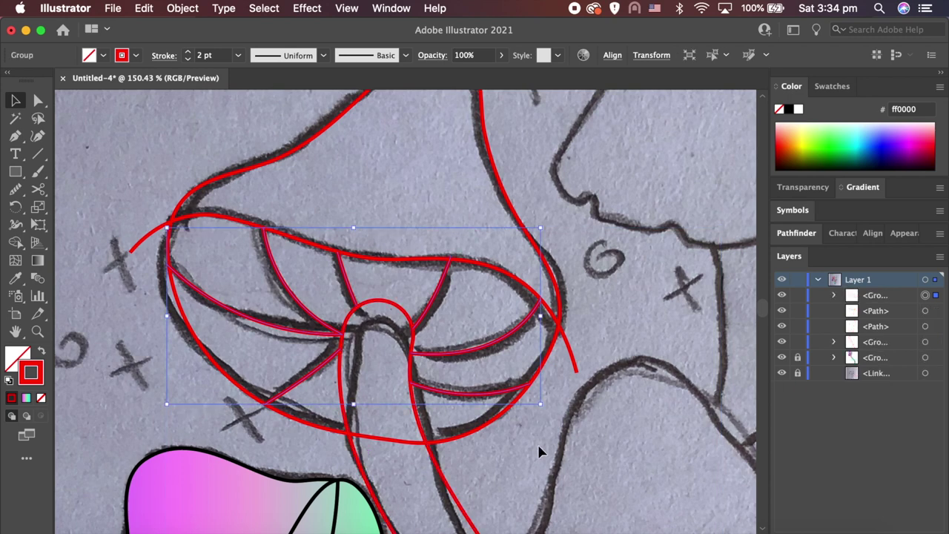
{"action": "double_click", "coordinate": [31, 372]}
{"action": "type", "text": "00000"}
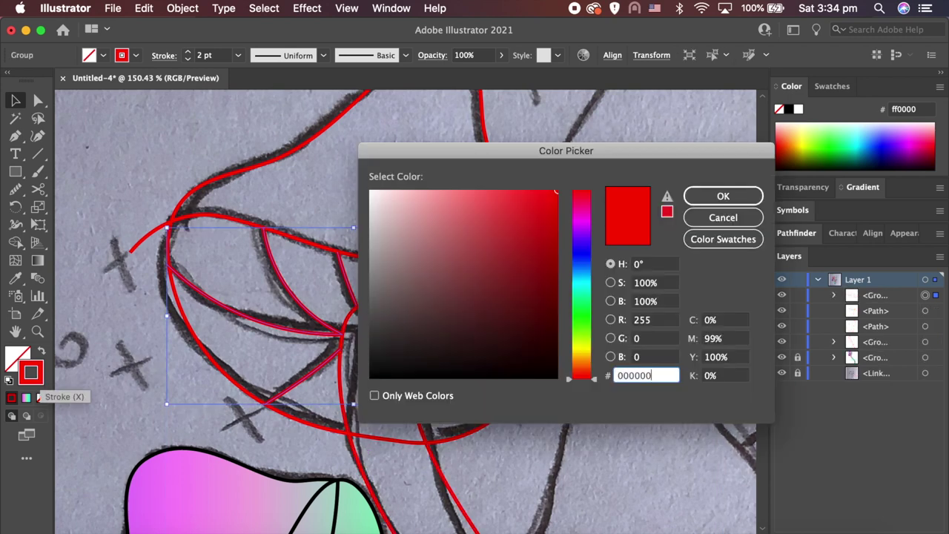
{"action": "type", "text": "0"}
{"action": "key", "text": "Return"}
{"action": "left_click", "coordinate": [123, 381]}
{"action": "scroll", "coordinate": [122, 381], "scroll_direction": "down", "scroll_amount": 3}
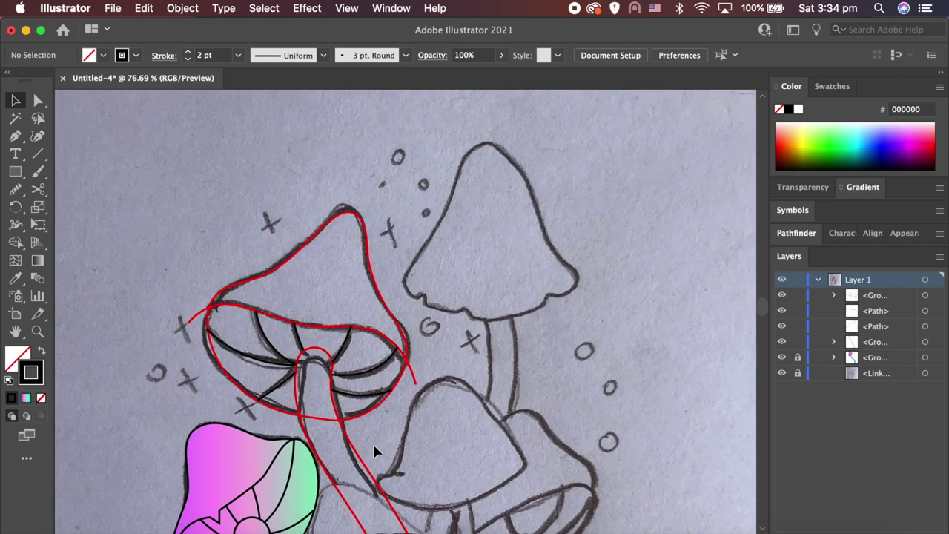
- Hide the black gill group and copy the mushroom's red outline paths
{"action": "left_click", "coordinate": [784, 295]}
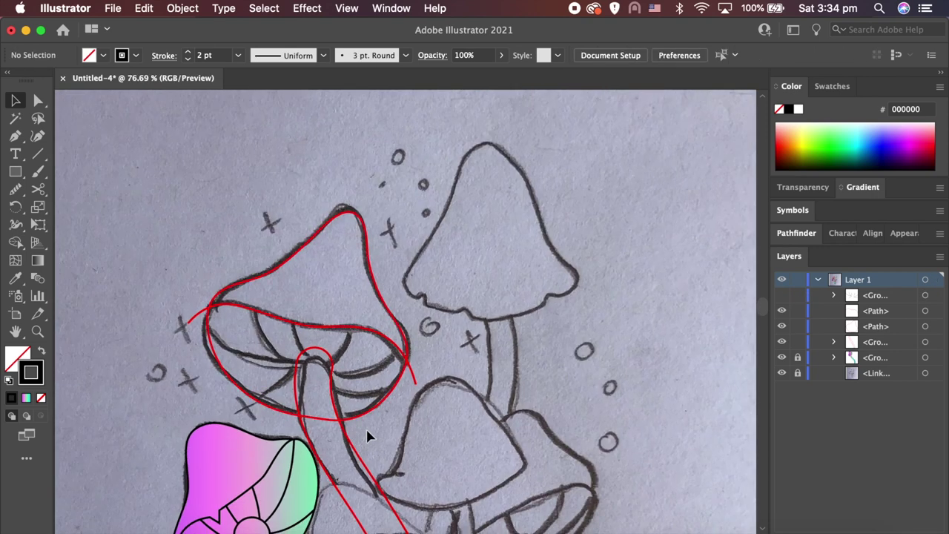
{"action": "left_click_drag", "start_coordinate": [370, 383], "coordinate": [388, 397]}
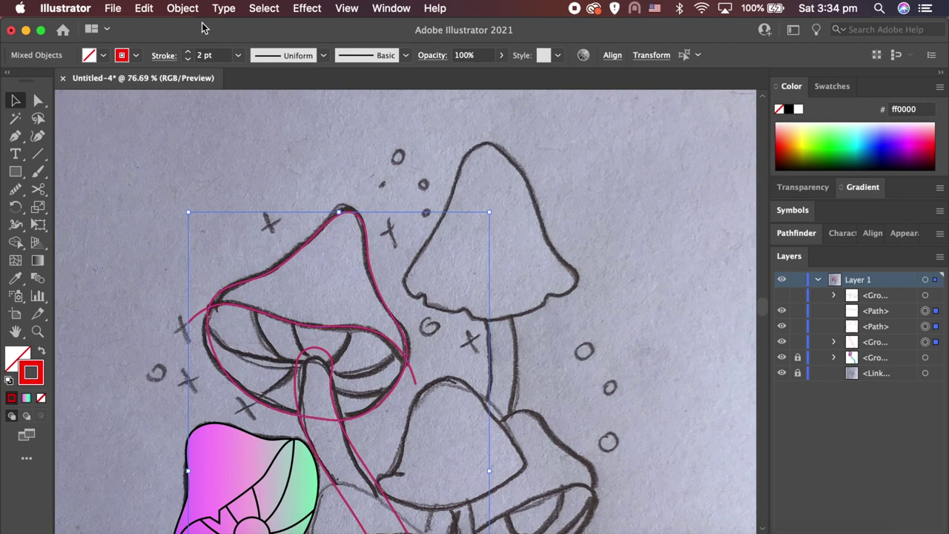
{"action": "left_click", "coordinate": [144, 9]}
{"action": "left_click", "coordinate": [156, 77]}
- Merge the cap and stem regions into one shape with Shape Builder and delete the two stray red paths
{"action": "scroll", "coordinate": [215, 262], "scroll_direction": "up", "scroll_amount": 1}
{"action": "key", "text": "shift+m"}
{"action": "left_click_drag", "start_coordinate": [340, 457], "coordinate": [337, 321]}
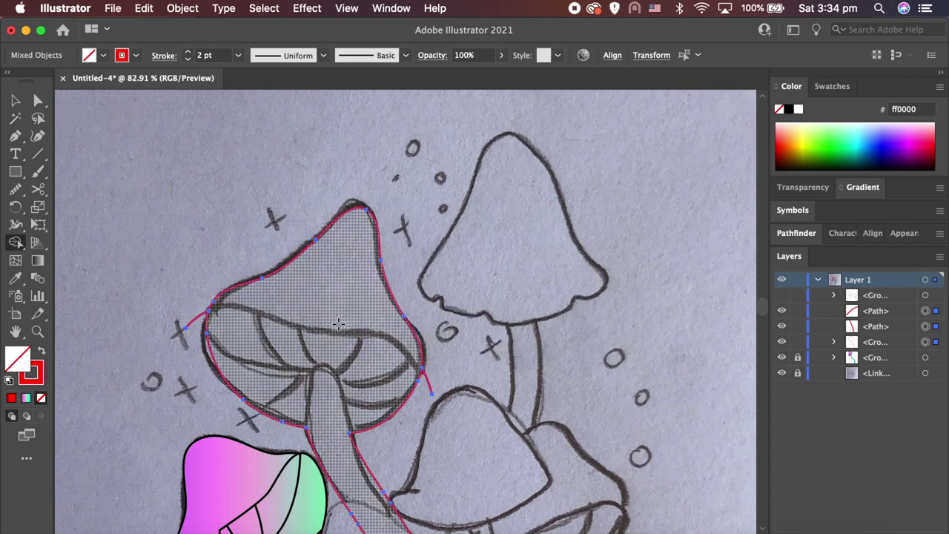
{"action": "key", "text": "a"}
{"action": "left_click", "coordinate": [463, 402]}
{"action": "key", "text": "Delete"}
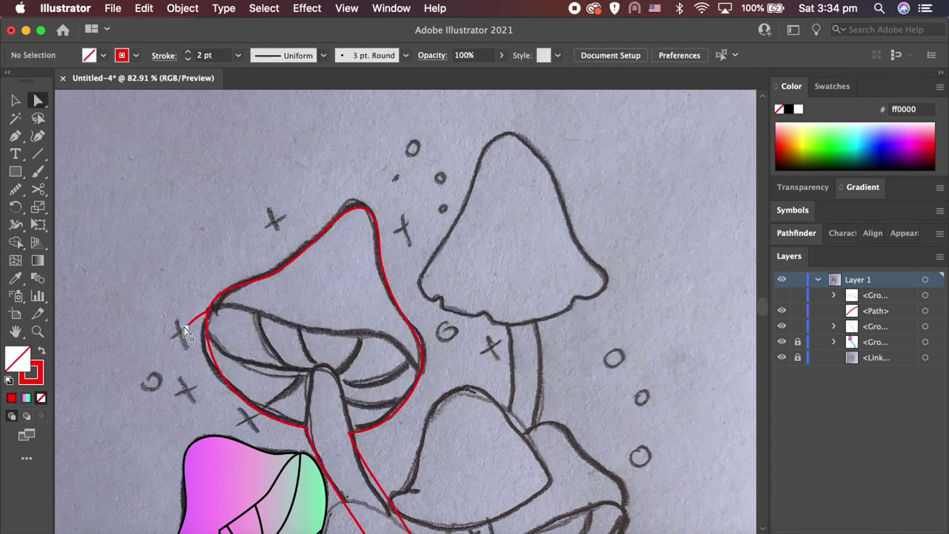
{"action": "left_click", "coordinate": [187, 327]}
{"action": "key", "text": "Delete"}
- Rename the merged shape's group 'Fill' and Paste in Front the red outline
{"action": "left_click", "coordinate": [886, 297]}
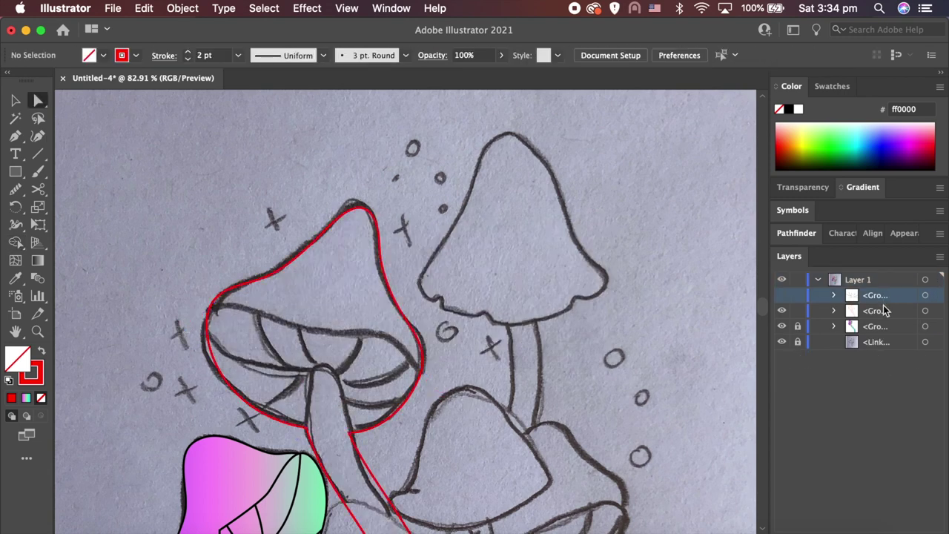
{"action": "double_click", "coordinate": [880, 311]}
{"action": "type", "text": "Fill"}
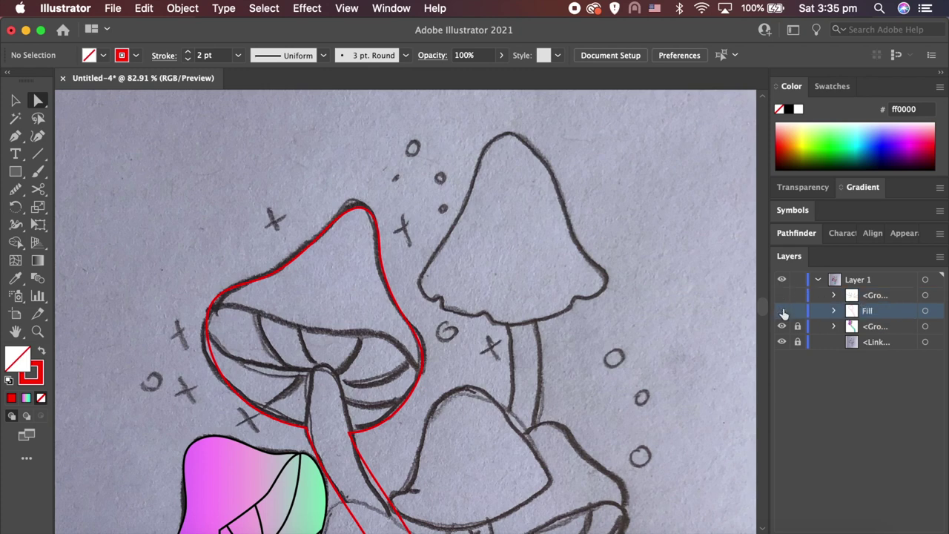
{"action": "left_click", "coordinate": [143, 8]}
{"action": "left_click", "coordinate": [191, 132]}
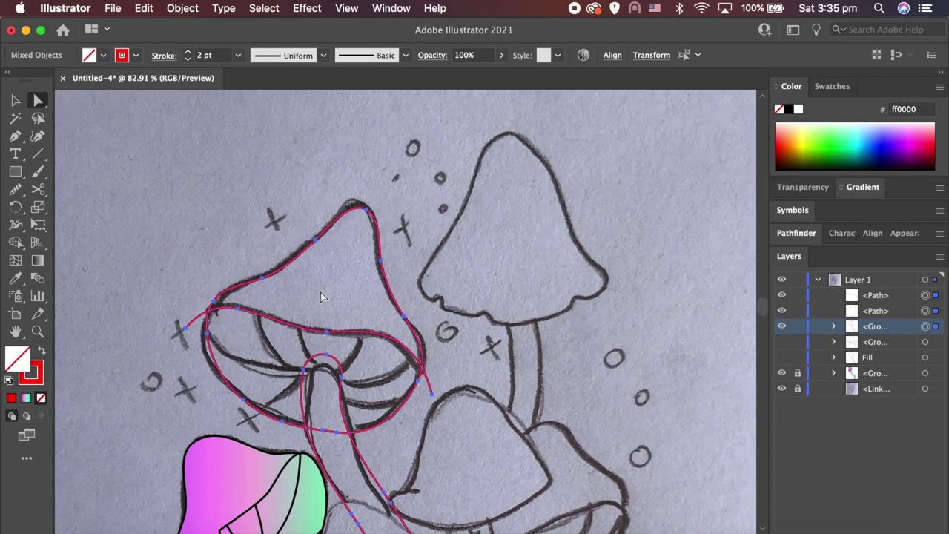
- Cut the pasted outline at its two intersections with Scissors and remove the cut-off pieces
{"action": "scroll", "coordinate": [311, 388], "scroll_direction": "up", "scroll_amount": 5}
{"action": "key", "text": "v"}
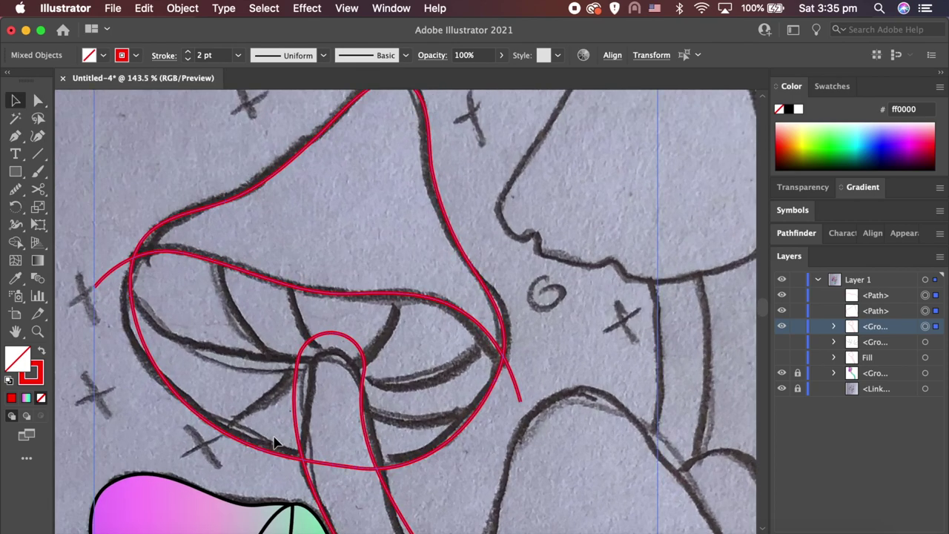
{"action": "left_click", "coordinate": [37, 189]}
{"action": "scroll", "coordinate": [323, 326], "scroll_direction": "up", "scroll_amount": 3}
{"action": "scroll", "coordinate": [312, 370], "scroll_direction": "down", "scroll_amount": 4}
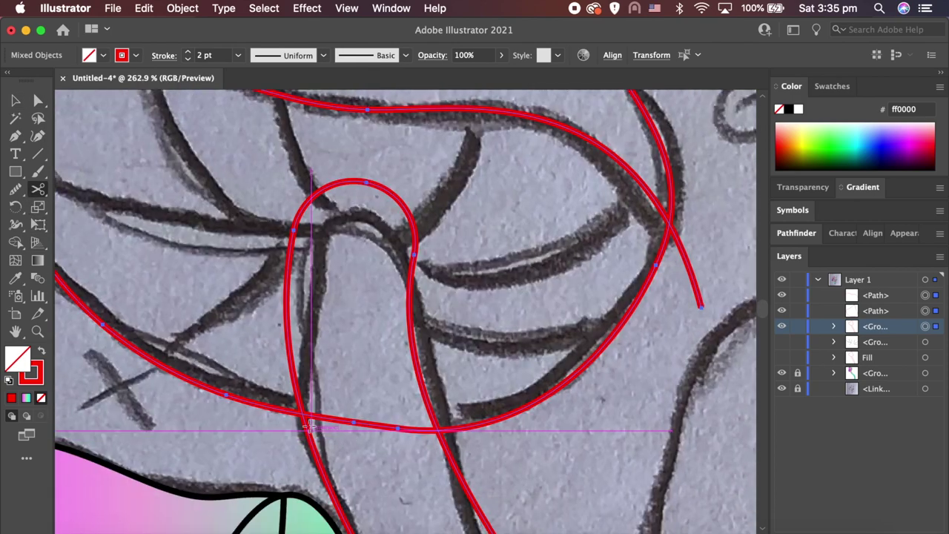
{"action": "left_click", "coordinate": [301, 414]}
{"action": "left_click", "coordinate": [439, 429]}
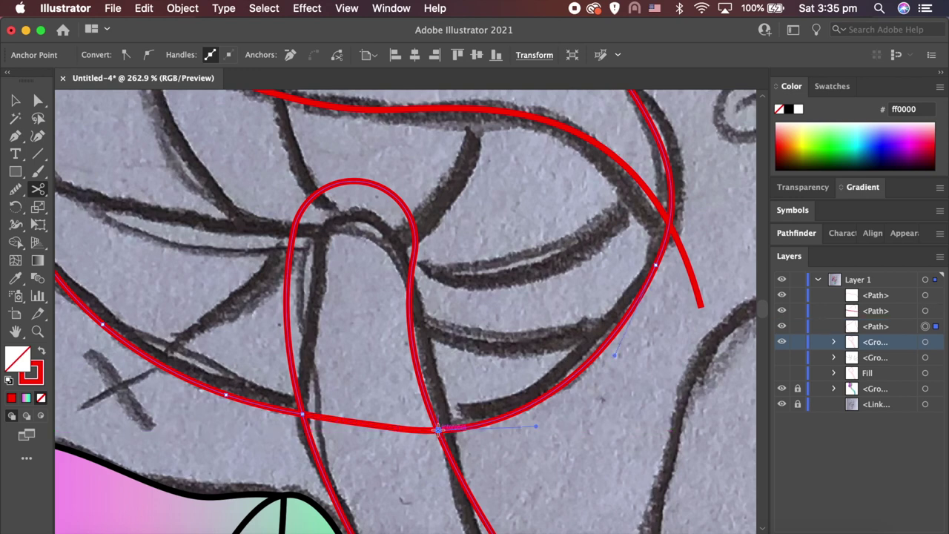
{"action": "key", "text": "a"}
{"action": "scroll", "coordinate": [147, 178], "scroll_direction": "up", "scroll_amount": 3}
{"action": "scroll", "coordinate": [147, 178], "scroll_direction": "left", "scroll_amount": 5}
{"action": "key", "text": "ctrl+j"}
- Cut the large left curve where it crosses the cap and delete the short tail
{"action": "left_click", "coordinate": [159, 181]}
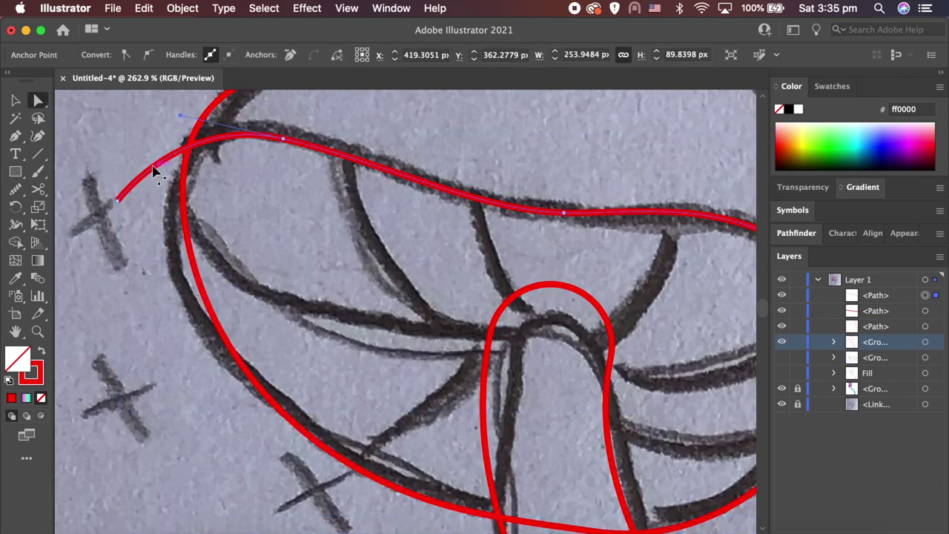
{"action": "left_click", "coordinate": [154, 171]}
{"action": "left_click", "coordinate": [187, 221], "text": "shift"}
{"action": "key", "text": "c"}
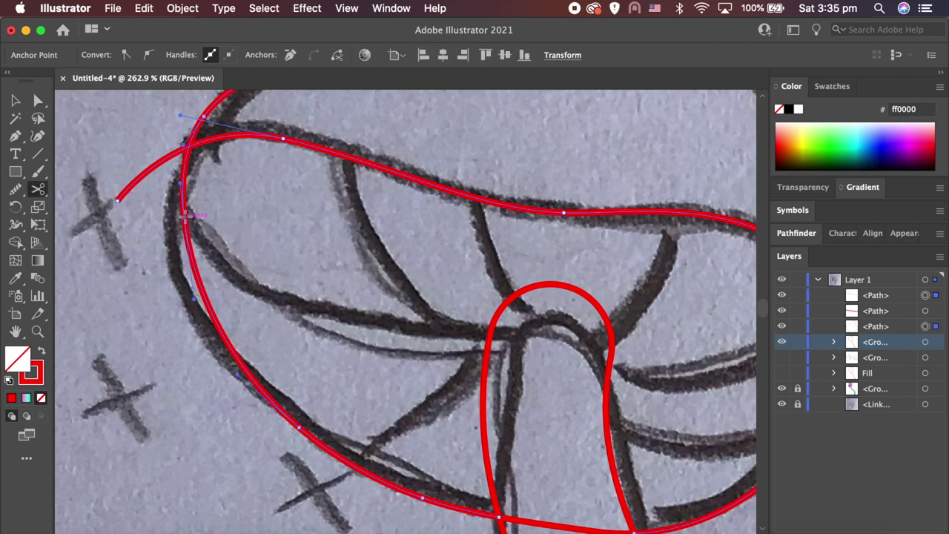
{"action": "left_click", "coordinate": [190, 149]}
{"action": "scroll", "coordinate": [234, 193], "scroll_direction": "down", "scroll_amount": 5}
{"action": "key", "text": "Delete"}
- Delete the remaining upper-left stray tail and the small leftover segment
{"action": "key", "text": "a"}
{"action": "left_click", "coordinate": [181, 195]}
{"action": "key", "text": "Delete"}
{"action": "left_click", "coordinate": [338, 325]}
{"action": "key", "text": "Delete"}
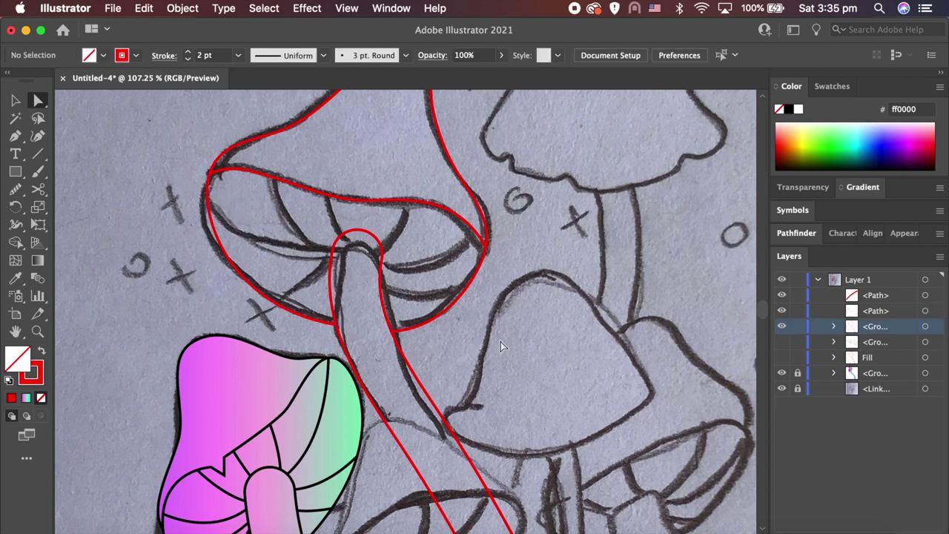
{"action": "key", "text": "v"}
{"action": "scroll", "coordinate": [460, 343], "scroll_direction": "down", "scroll_amount": 1}
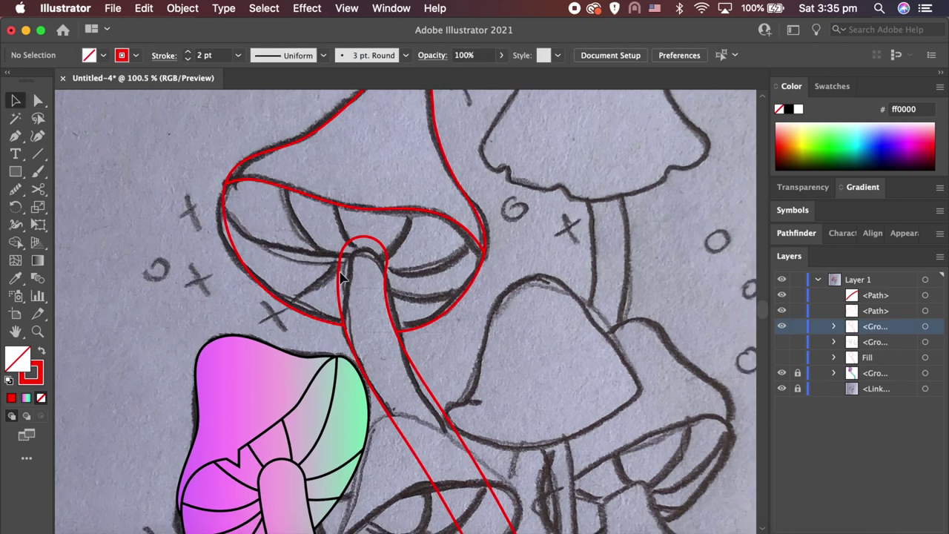
- Set the outline paths' stroke to black (000000) and group them
{"action": "key", "text": "super+a"}
{"action": "double_click", "coordinate": [36, 380]}
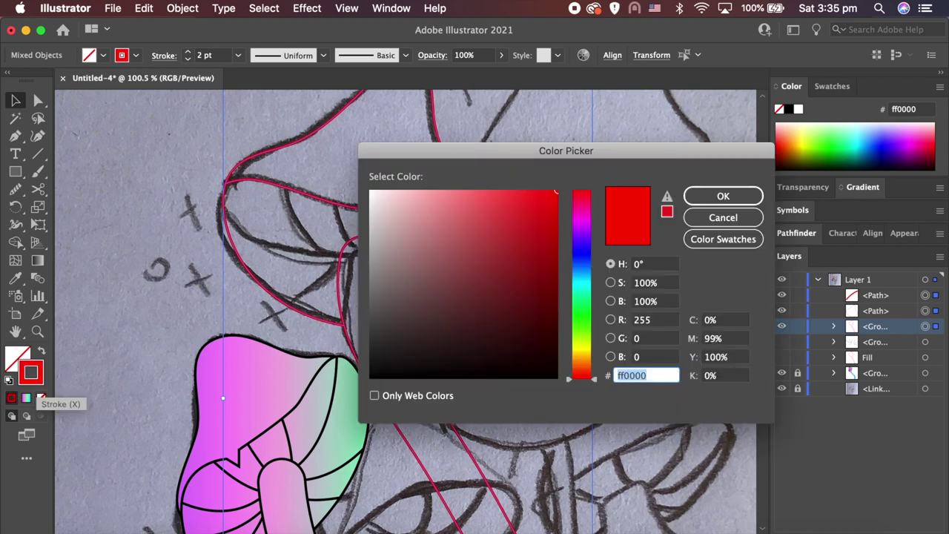
{"action": "type", "text": "00"}
{"action": "key", "text": "Return"}
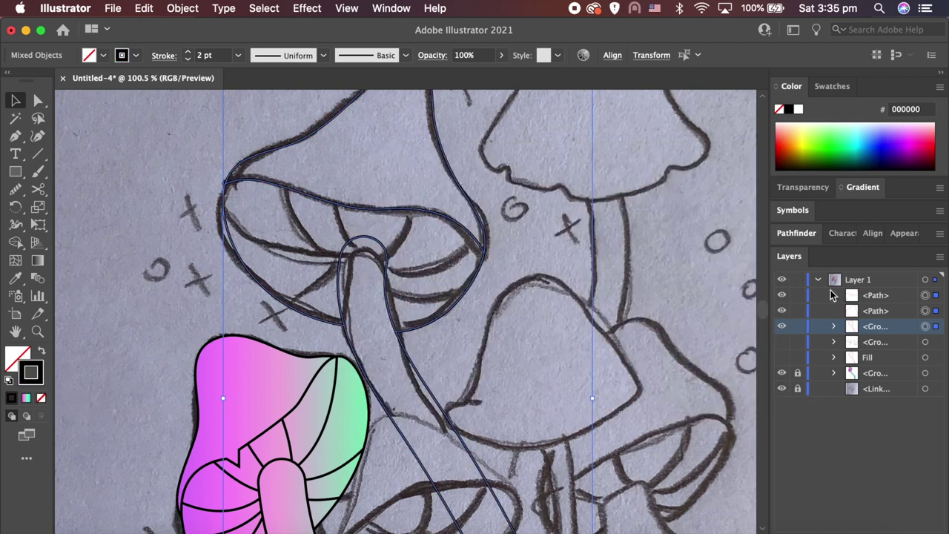
{"action": "key", "text": "super+g"}
- Rename the group 'Outline', hide it, and show and select the red Fill shape
{"action": "double_click", "coordinate": [881, 296]}
{"action": "type", "text": "Outline"}
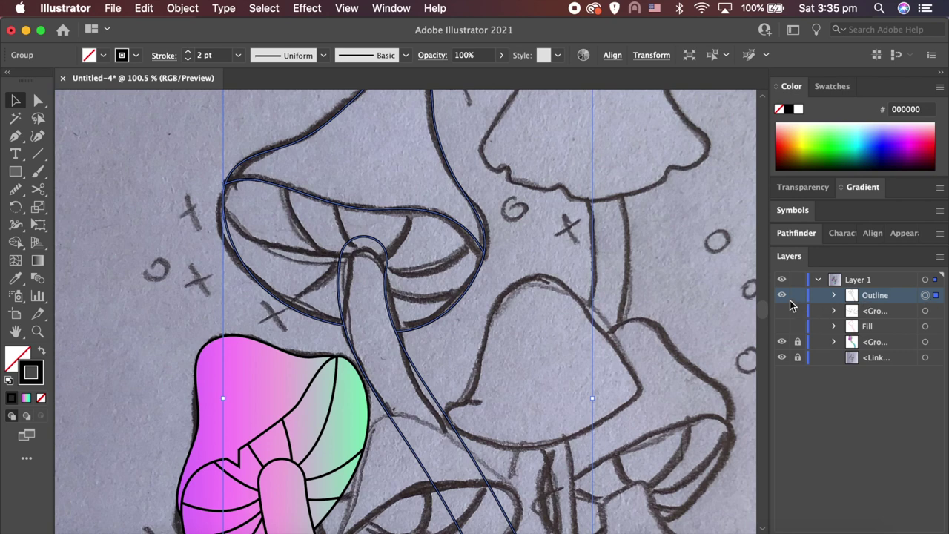
{"action": "left_click", "coordinate": [782, 295]}
{"action": "left_click", "coordinate": [782, 326]}
{"action": "left_click", "coordinate": [434, 329]}
{"action": "scroll", "coordinate": [434, 329], "scroll_direction": "down", "scroll_amount": 2}
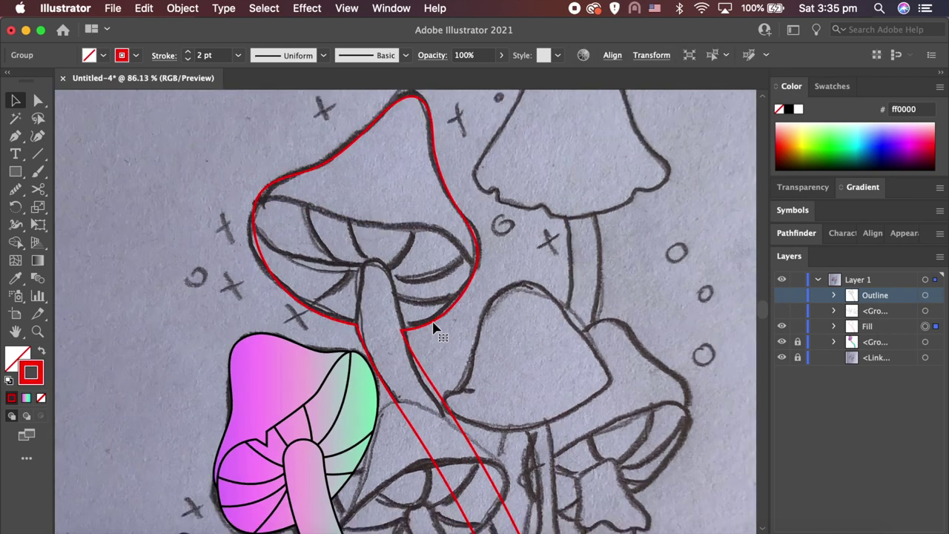
{"action": "scroll", "coordinate": [434, 329], "scroll_direction": "down", "scroll_amount": 2}
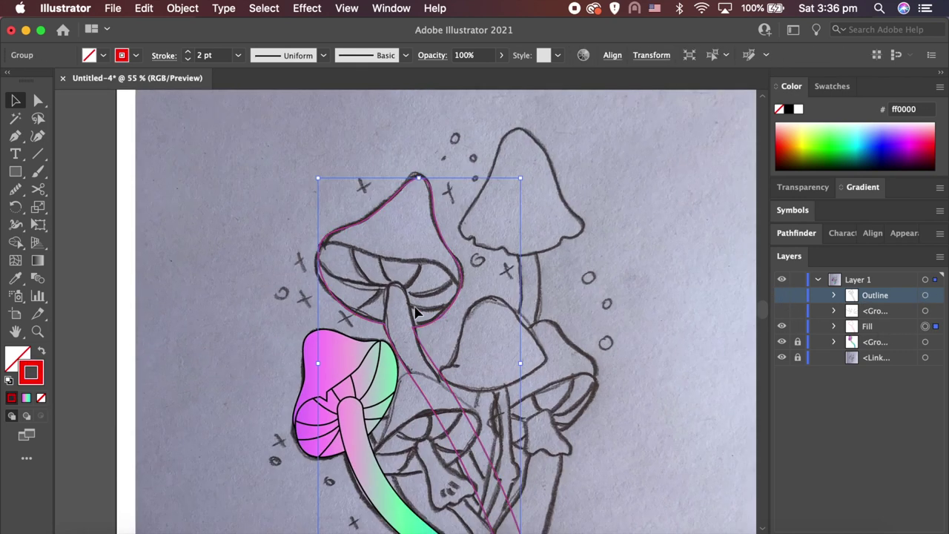
- Remove the Fill shape's stroke and fill it with the pink-to-green gradient
{"action": "key", "text": "slash"}
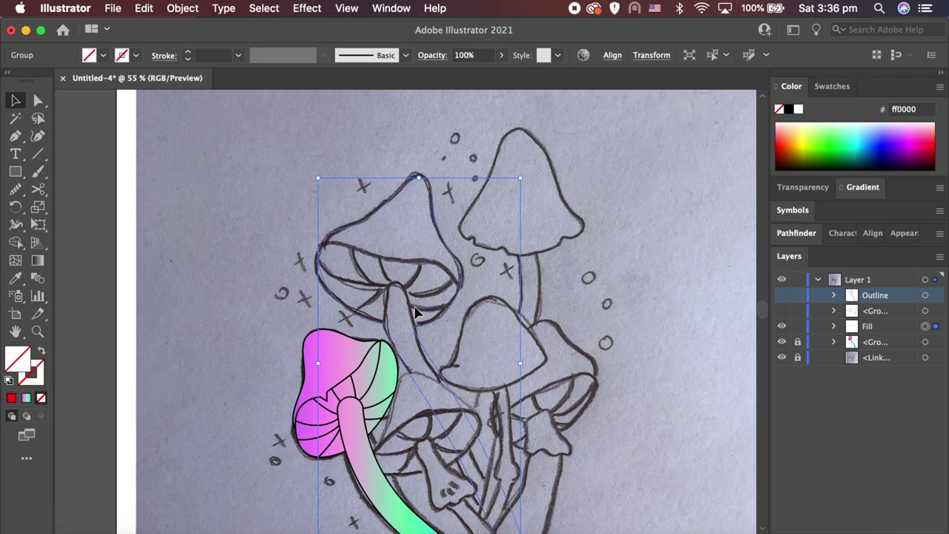
{"action": "key", "text": "period"}
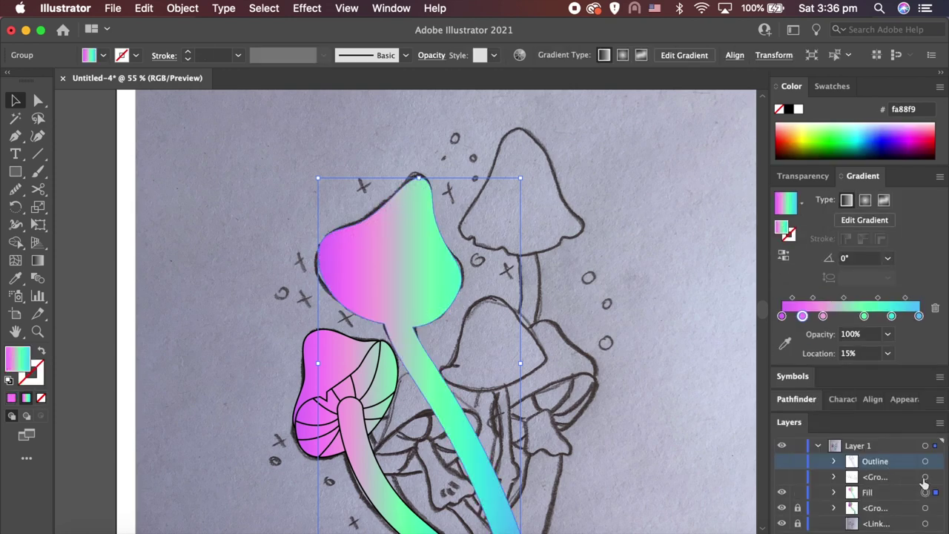
{"action": "key", "text": "ctrl+shift+a"}
- Show the gills and Outline, group all the mushroom artwork, and lock the group
{"action": "left_click", "coordinate": [784, 457]}
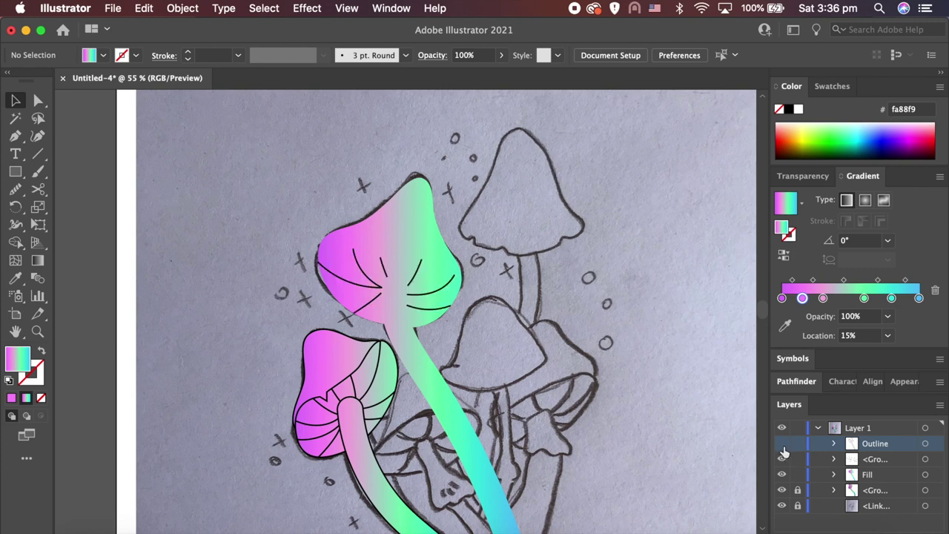
{"action": "scroll", "coordinate": [658, 392], "scroll_direction": "down", "scroll_amount": 2}
{"action": "scroll", "coordinate": [658, 392], "scroll_direction": "down", "scroll_amount": 1}
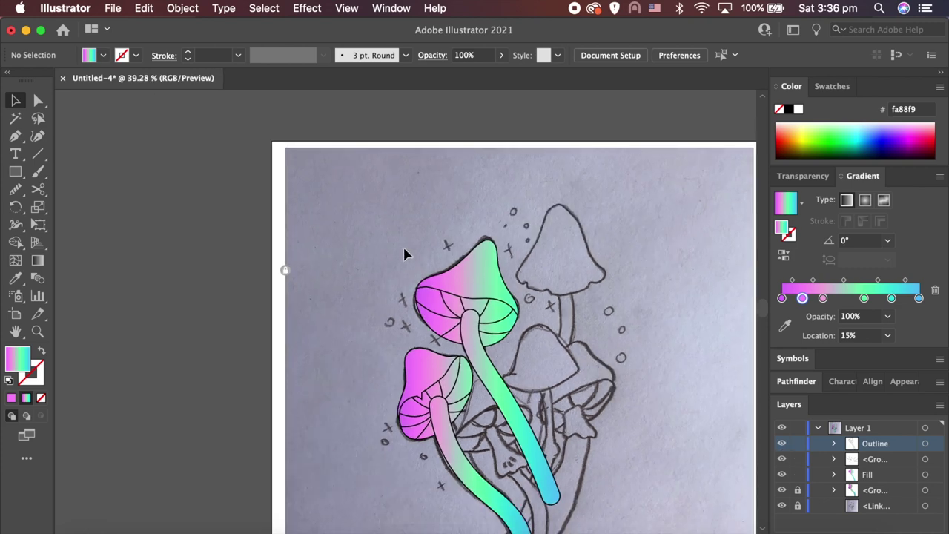
{"action": "key", "text": "ctrl+a"}
{"action": "key", "text": "ctrl+g"}
{"action": "key", "text": "ctrl+shift+a"}
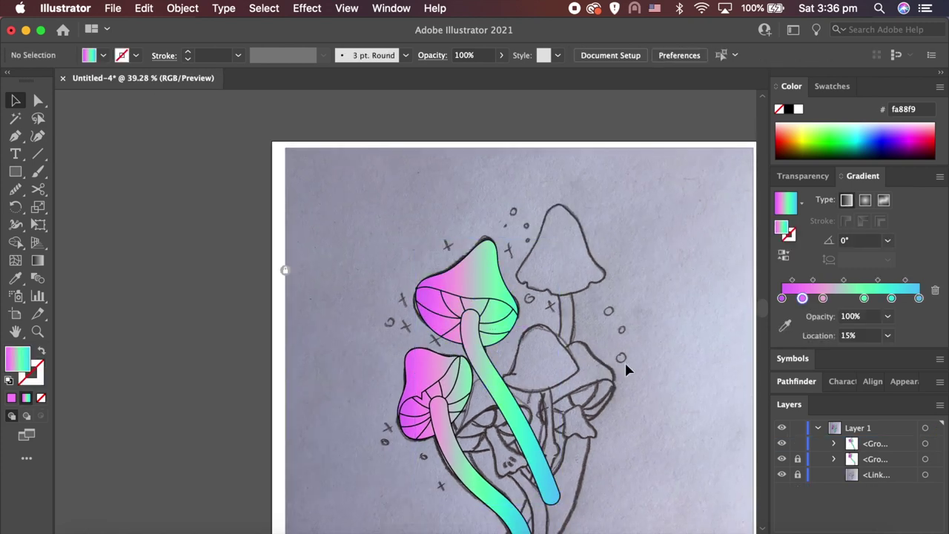
{"action": "scroll", "coordinate": [624, 360], "scroll_direction": "down", "scroll_amount": 2}
{"action": "scroll", "coordinate": [624, 361], "scroll_direction": "right", "scroll_amount": 2}
{"action": "left_click", "coordinate": [799, 443]}
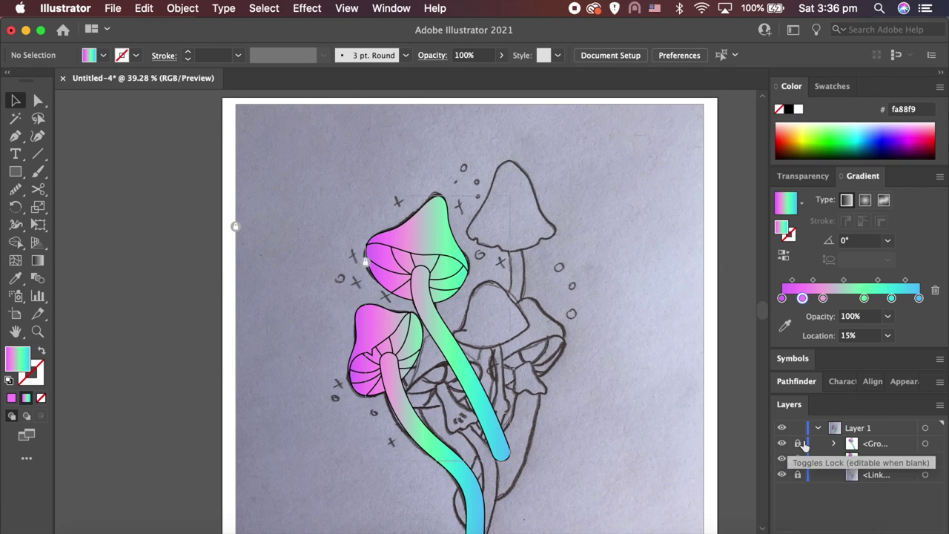
- Hide both gradient mushrooms and trace a closed Pen path along the third mushroom's stem
{"action": "left_click", "coordinate": [782, 459]}
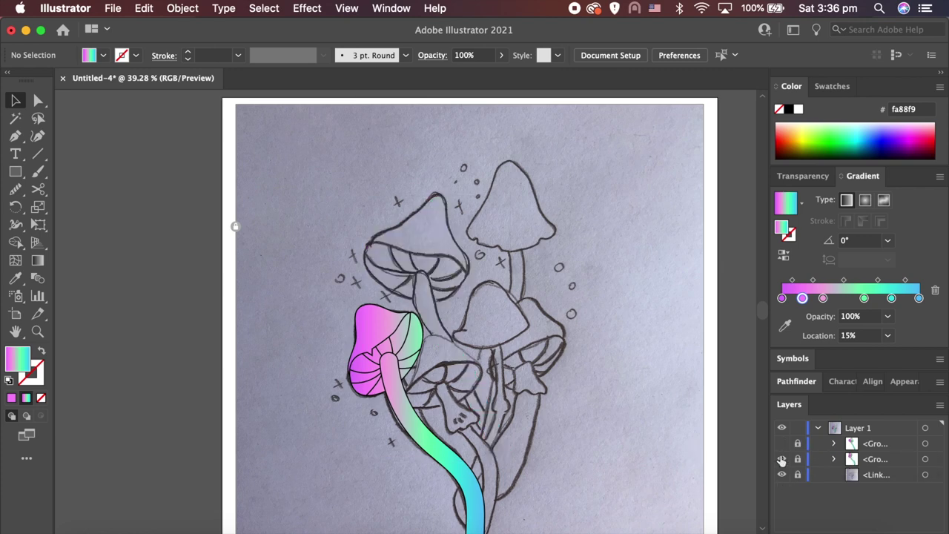
{"action": "left_click", "coordinate": [781, 460]}
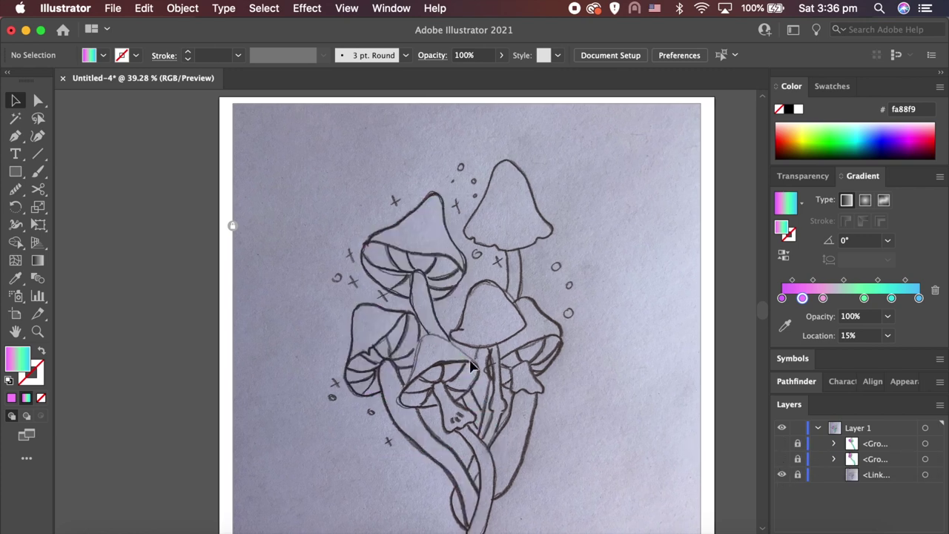
{"action": "scroll", "coordinate": [470, 366], "scroll_direction": "up", "scroll_amount": 5}
{"action": "key", "text": "p"}
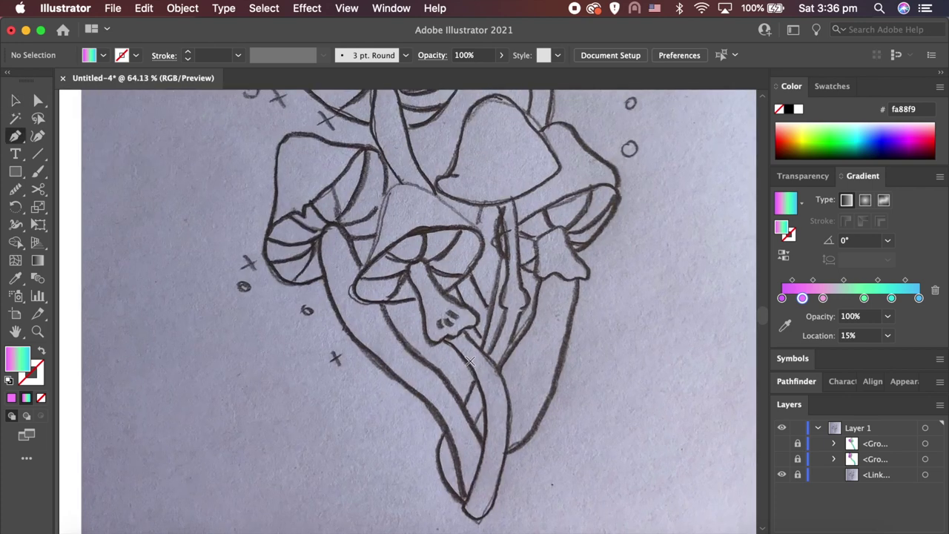
{"action": "scroll", "coordinate": [519, 458], "scroll_direction": "down", "scroll_amount": 3}
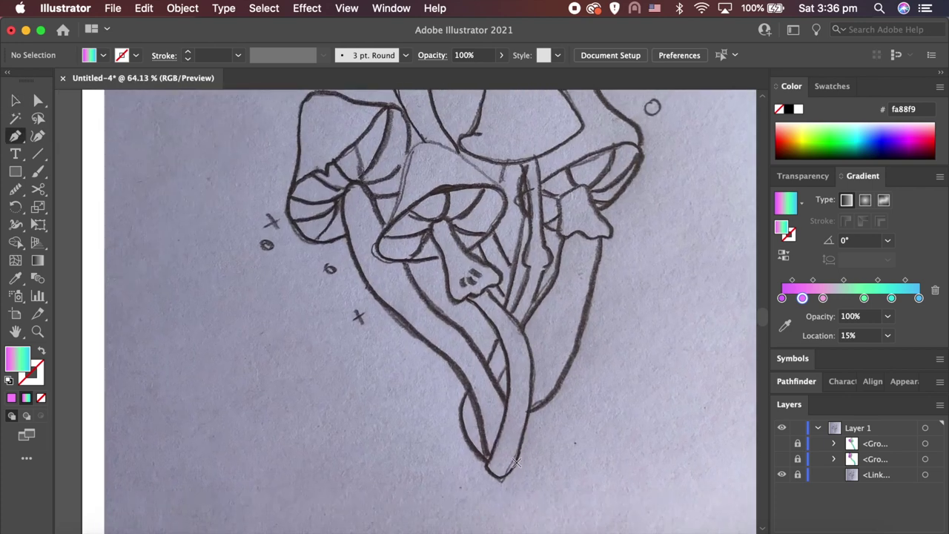
{"action": "scroll", "coordinate": [464, 300], "scroll_direction": "down", "scroll_amount": 3}
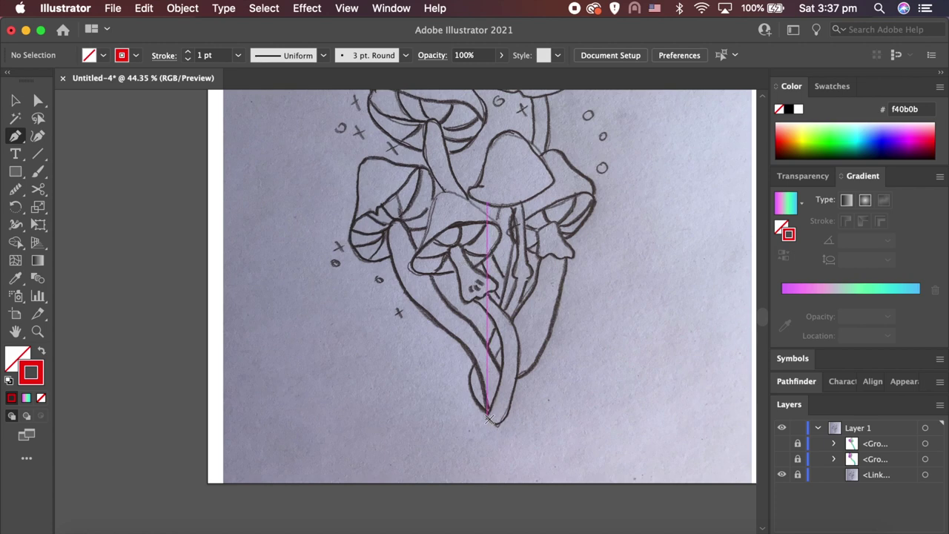
{"action": "left_click", "coordinate": [489, 419]}
{"action": "left_click_drag", "start_coordinate": [510, 343], "coordinate": [505, 334]}
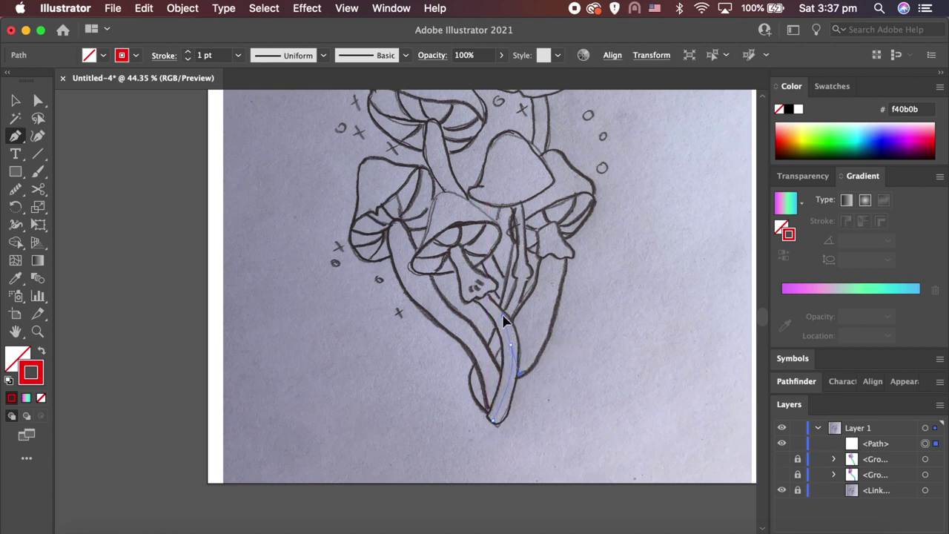
{"action": "left_click_drag", "start_coordinate": [453, 249], "coordinate": [38, 210]}
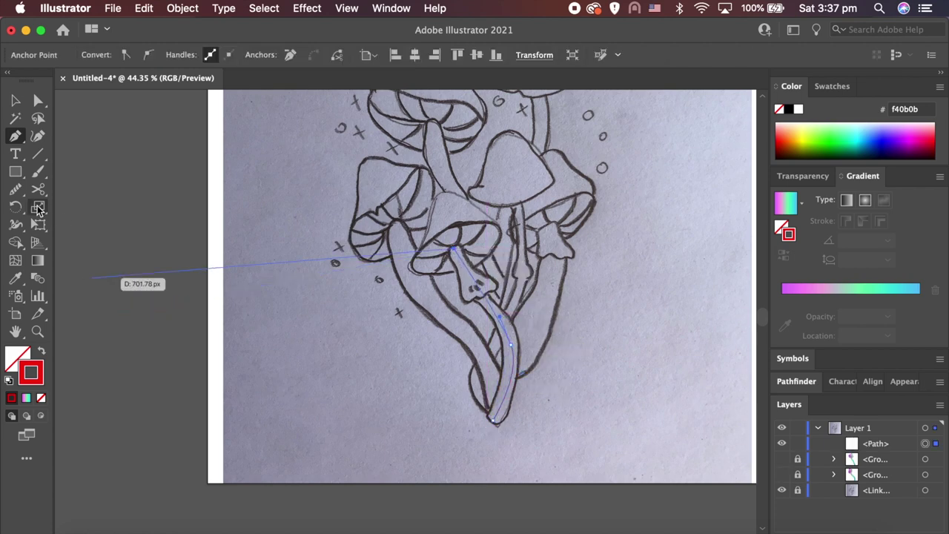
{"action": "left_click_drag", "start_coordinate": [12, 243], "coordinate": [14, 196]}
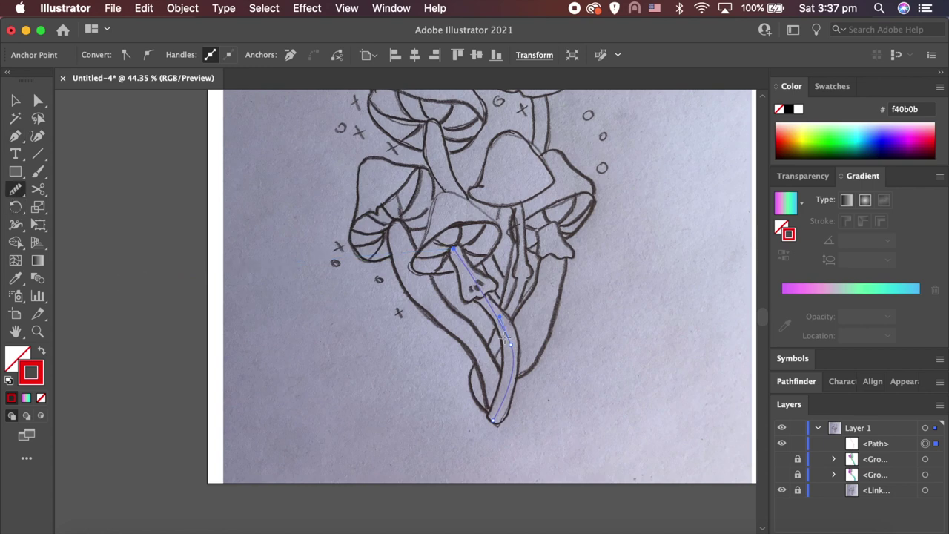
{"action": "left_click", "coordinate": [494, 417]}
- Give the stem a 40 pt round-cap stroke, outline the stroke, and swap to a red outline
{"action": "type", "text": "v"}
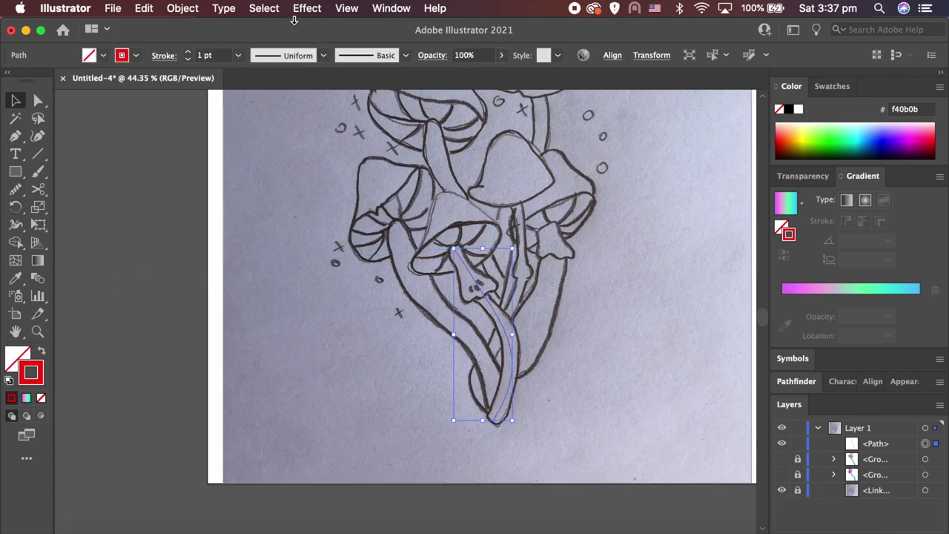
{"action": "type", "text": "40"}
{"action": "key", "text": "Return"}
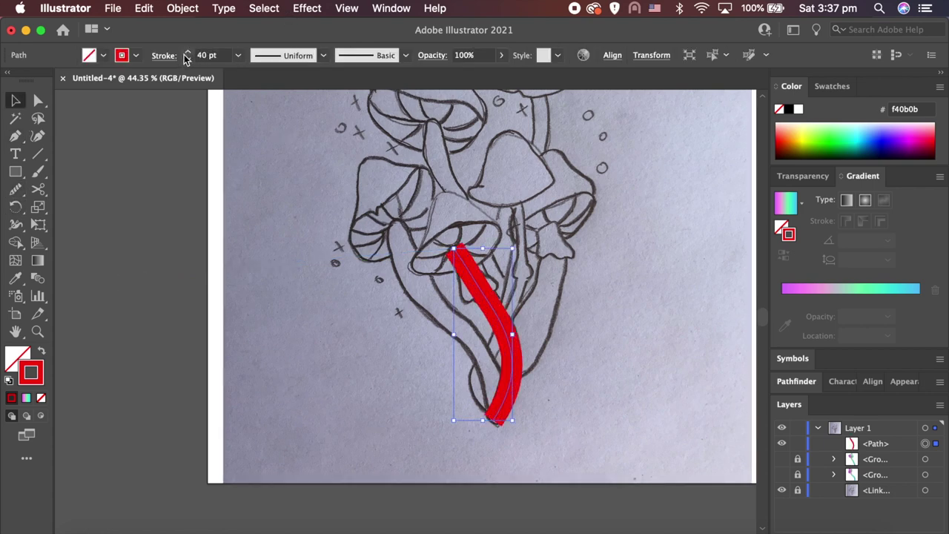
{"action": "left_click", "coordinate": [158, 61]}
{"action": "left_click", "coordinate": [85, 93]}
{"action": "left_click", "coordinate": [169, 8]}
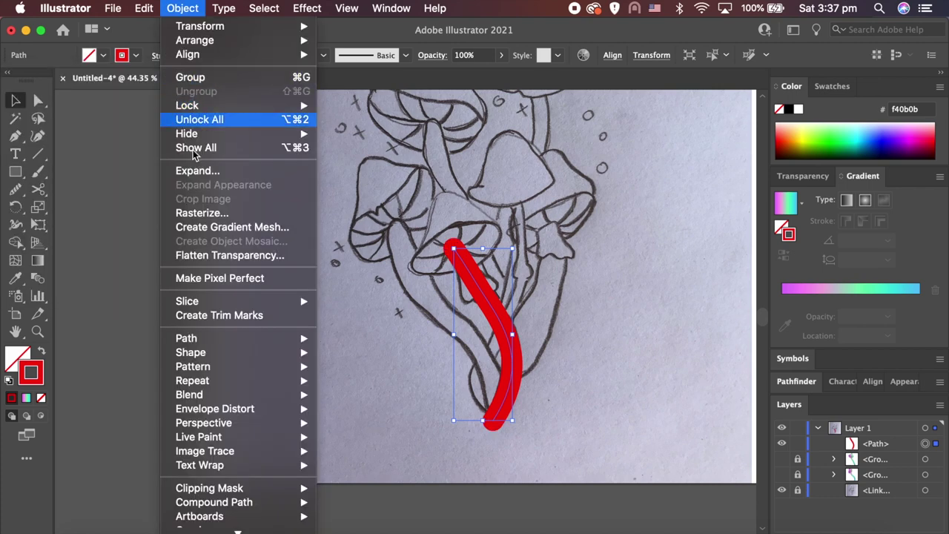
{"action": "left_click", "coordinate": [195, 178]}
{"action": "left_click", "coordinate": [41, 352]}
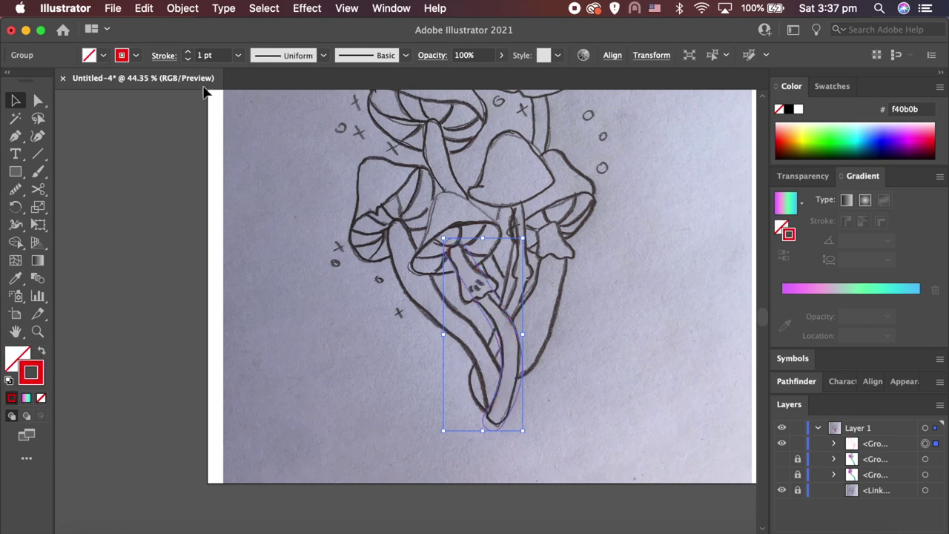
{"action": "left_click", "coordinate": [468, 250]}
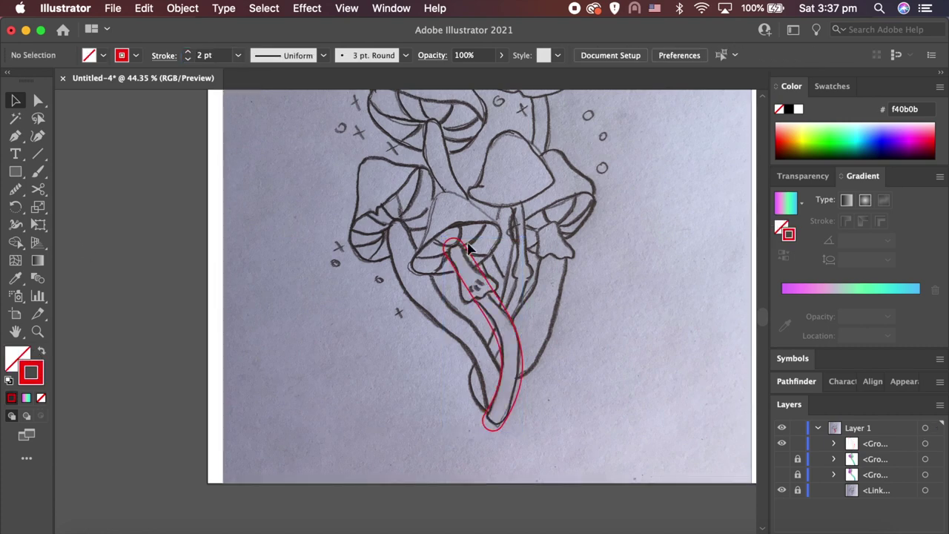
- Trace the third mushroom's cap outline with the Pen and refine its lower-right edge with the Pencil
{"action": "scroll", "coordinate": [468, 250], "scroll_direction": "up", "scroll_amount": 3}
{"action": "scroll", "coordinate": [467, 250], "scroll_direction": "up", "scroll_amount": 1}
{"action": "key", "text": "p"}
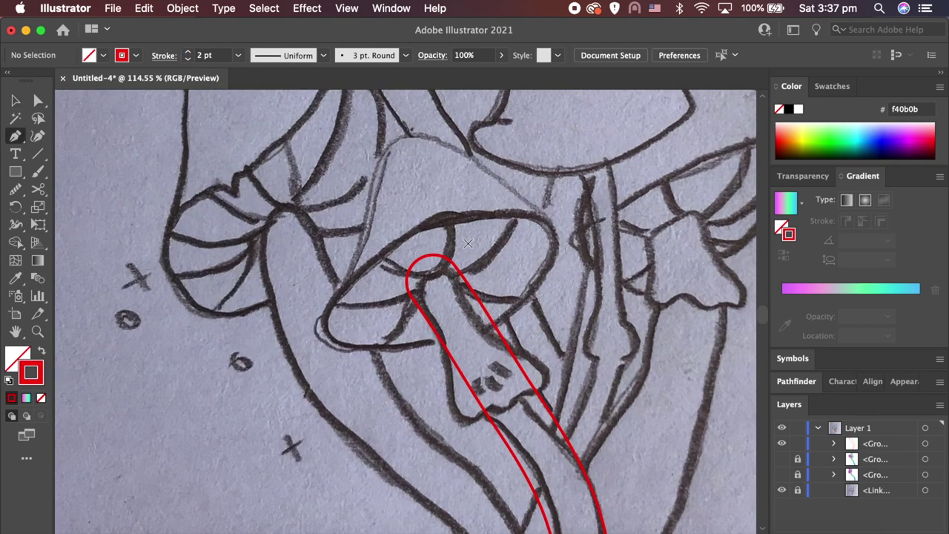
{"action": "mouse_move", "coordinate": [473, 334]}
{"action": "left_mouse_down"}
{"action": "mouse_move", "coordinate": [582, 245]}
{"action": "mouse_move", "coordinate": [414, 236]}
{"action": "mouse_move", "coordinate": [315, 299]}
{"action": "left_mouse_up"}
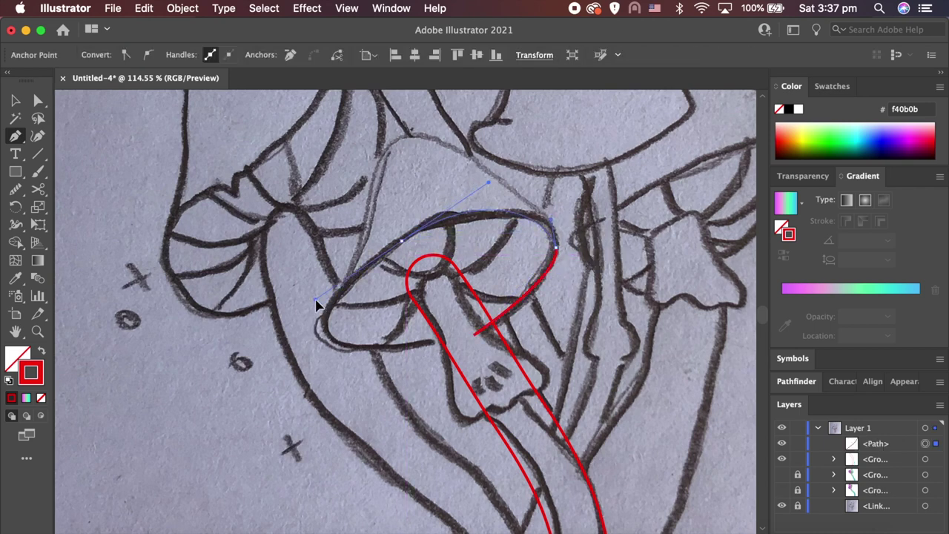
{"action": "left_click_drag", "start_coordinate": [330, 341], "coordinate": [339, 349]}
{"action": "left_click_drag", "start_coordinate": [474, 334], "coordinate": [560, 276]}
{"action": "left_click", "coordinate": [15, 189]}
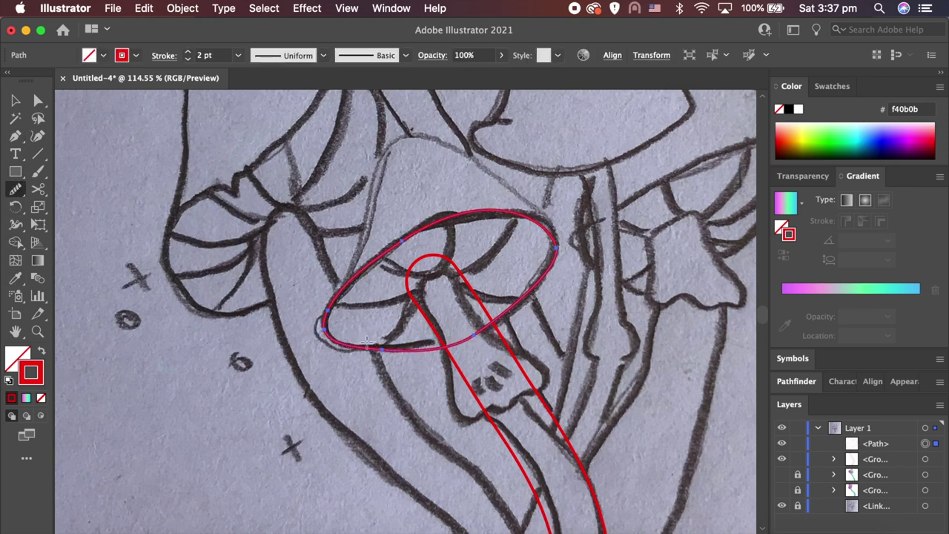
{"action": "left_click_drag", "start_coordinate": [462, 344], "coordinate": [495, 321]}
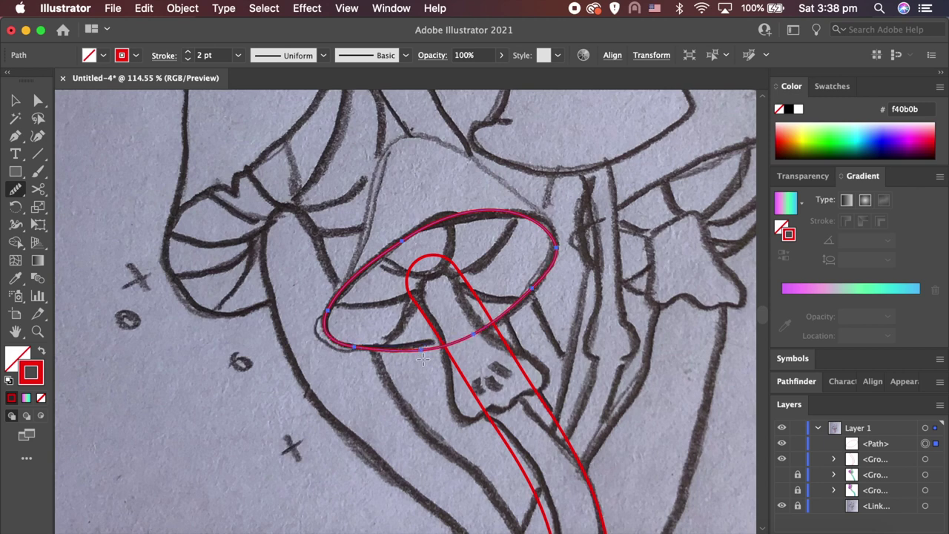
{"action": "key", "text": "v"}
{"action": "left_click", "coordinate": [453, 379]}
- Draw the first red gill curves across the cap toward the stem and right edge
{"action": "scroll", "coordinate": [367, 391], "scroll_direction": "up", "scroll_amount": 3}
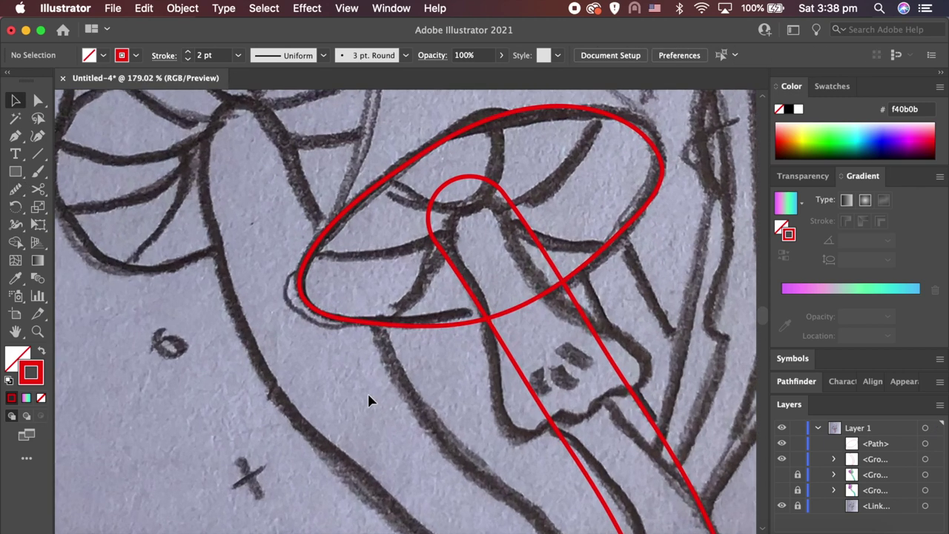
{"action": "key", "text": "p"}
{"action": "left_click", "coordinate": [459, 233]}
{"action": "left_click_drag", "start_coordinate": [354, 356], "coordinate": [305, 365]}
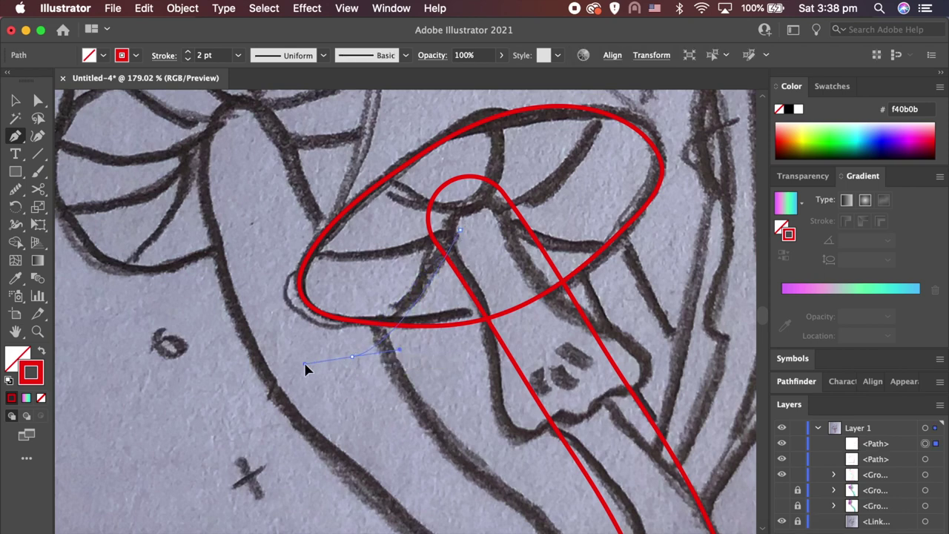
{"action": "left_click", "coordinate": [504, 226]}
{"action": "left_click_drag", "start_coordinate": [630, 251], "coordinate": [698, 234]}
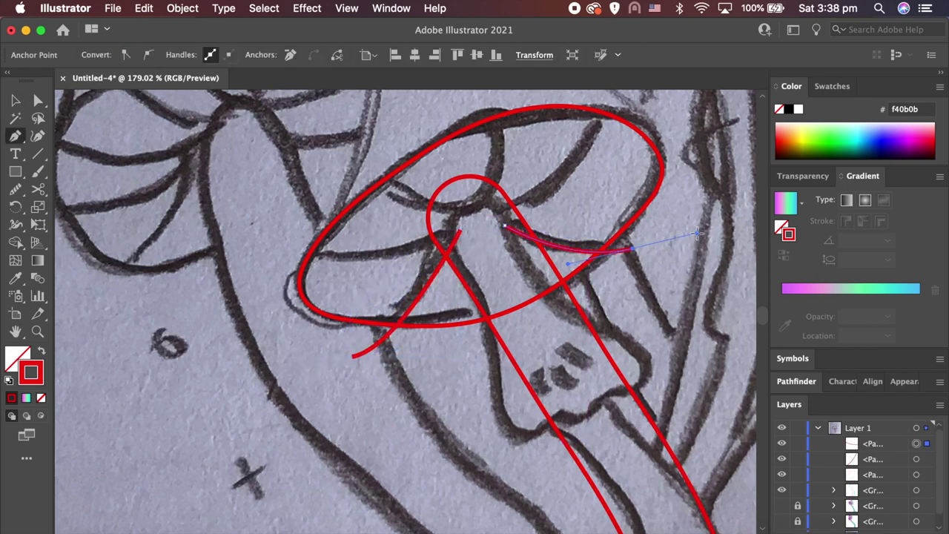
{"action": "scroll", "coordinate": [471, 285], "scroll_direction": "up", "scroll_amount": 3}
{"action": "left_click_drag", "start_coordinate": [470, 282], "coordinate": [392, 291]}
- Add more gill curves at the cap top, stem top and left side, then select all paths
{"action": "left_click", "coordinate": [483, 153]}
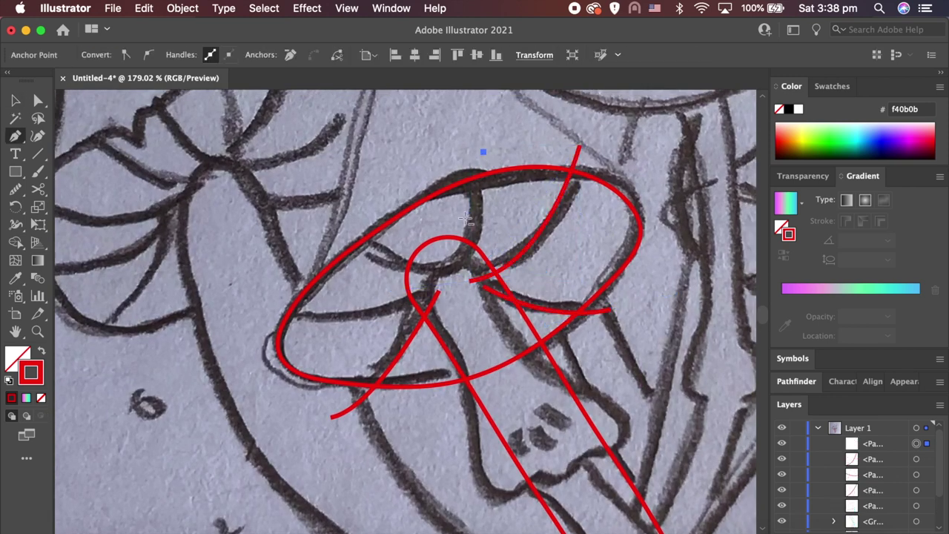
{"action": "left_click_drag", "start_coordinate": [455, 276], "coordinate": [424, 291]}
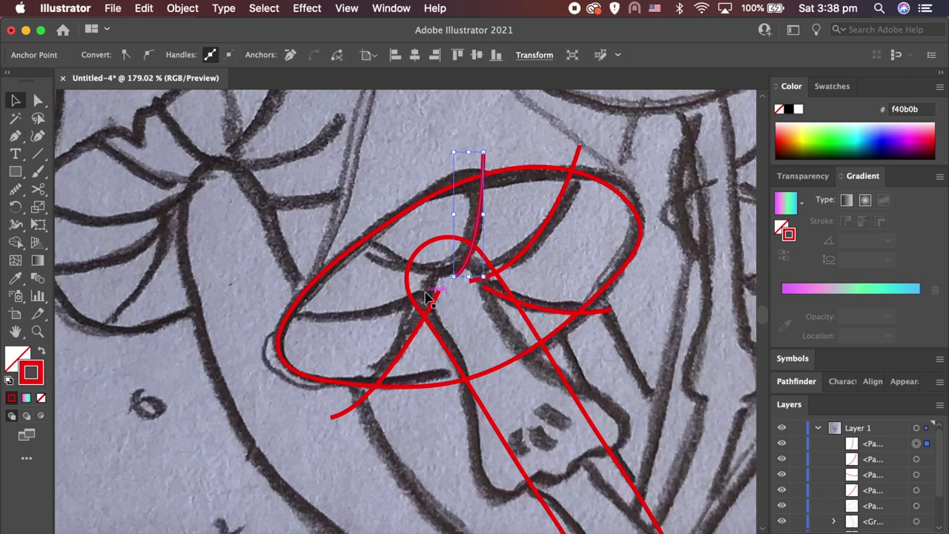
{"action": "mouse_move", "coordinate": [424, 266]}
{"action": "left_mouse_down"}
{"action": "mouse_move", "coordinate": [461, 273]}
{"action": "mouse_move", "coordinate": [490, 265]}
{"action": "left_mouse_up"}
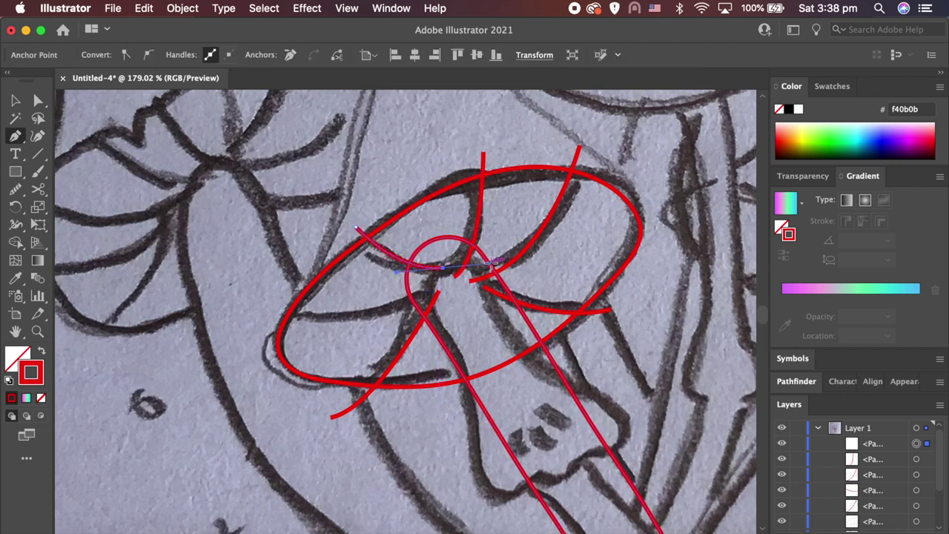
{"action": "left_click", "coordinate": [254, 313]}
{"action": "left_click_drag", "start_coordinate": [426, 286], "coordinate": [480, 241]}
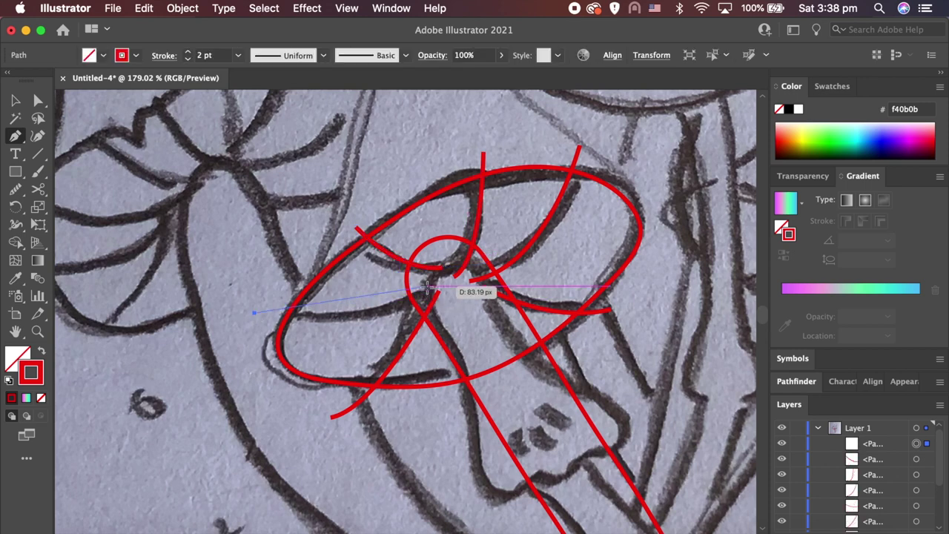
{"action": "key", "text": "v"}
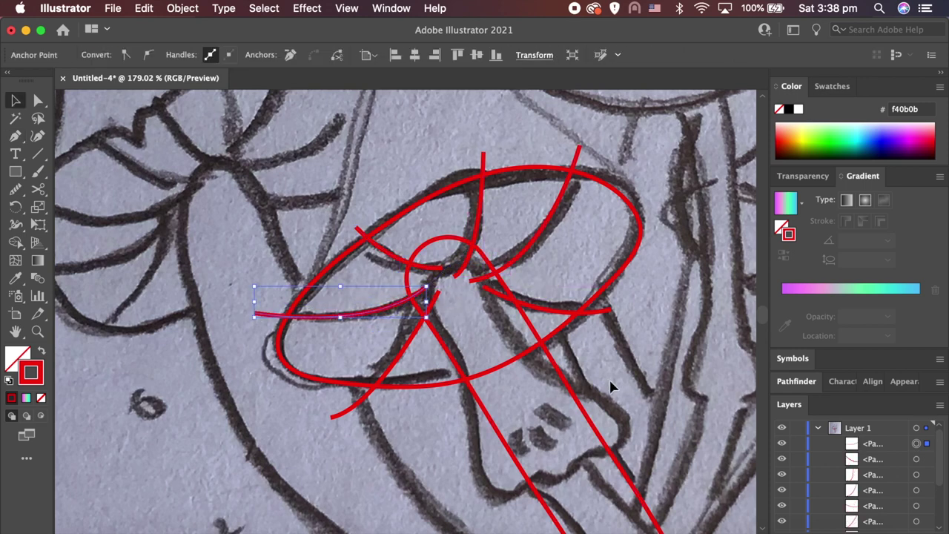
{"action": "key", "text": "ctrl+a"}
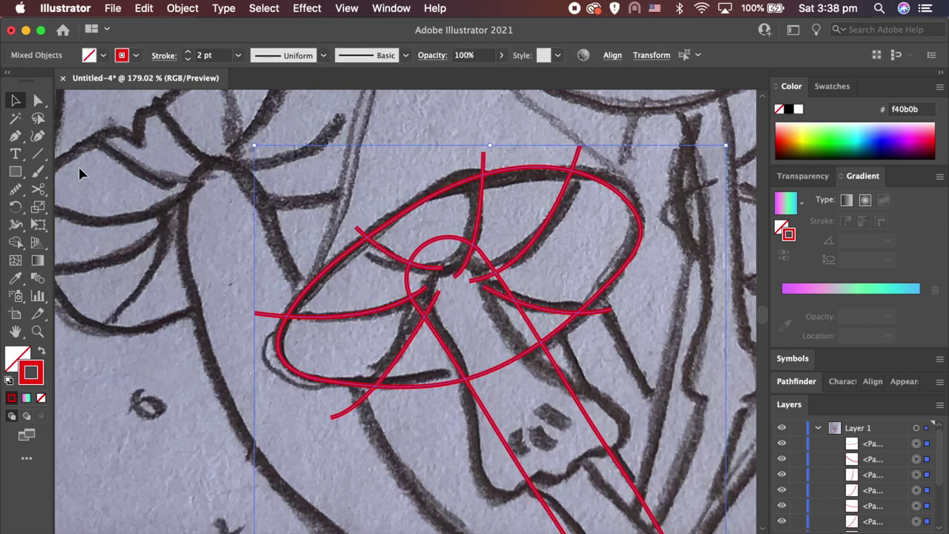
- Cut the left gill line, stem outline and cap outline at their crossing points
{"action": "left_click", "coordinate": [38, 191]}
{"action": "scroll", "coordinate": [326, 392], "scroll_direction": "up", "scroll_amount": 2}
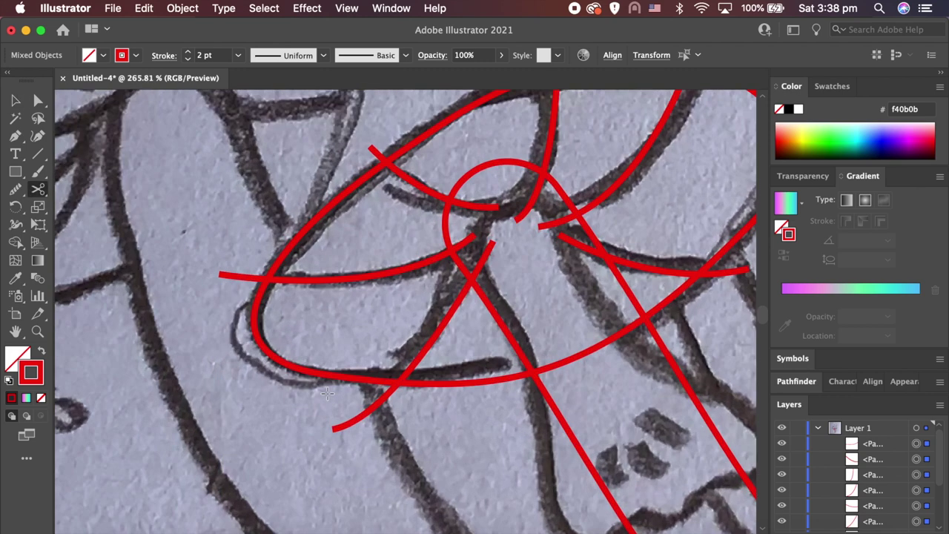
{"action": "scroll", "coordinate": [326, 392], "scroll_direction": "up", "scroll_amount": 3}
{"action": "left_click", "coordinate": [258, 260]}
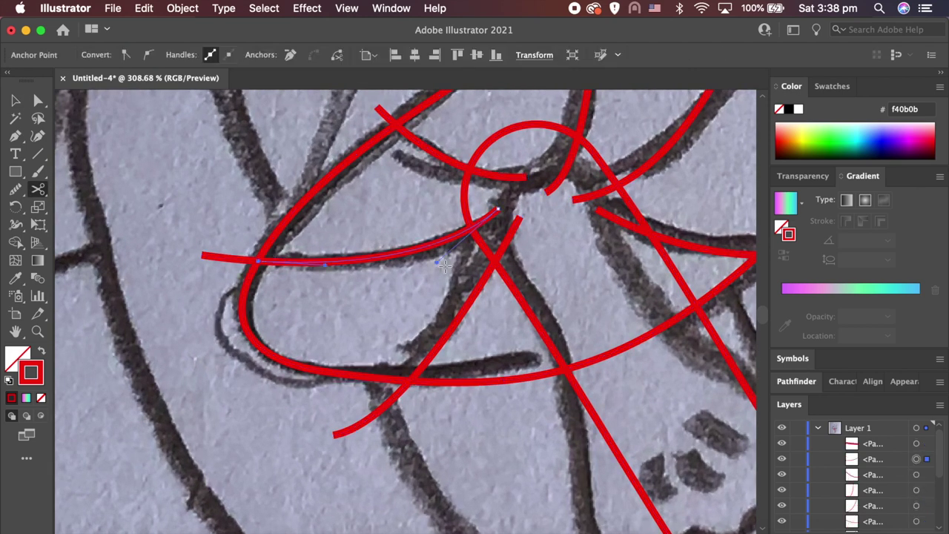
{"action": "left_click", "coordinate": [493, 261]}
{"action": "left_click", "coordinate": [472, 228]}
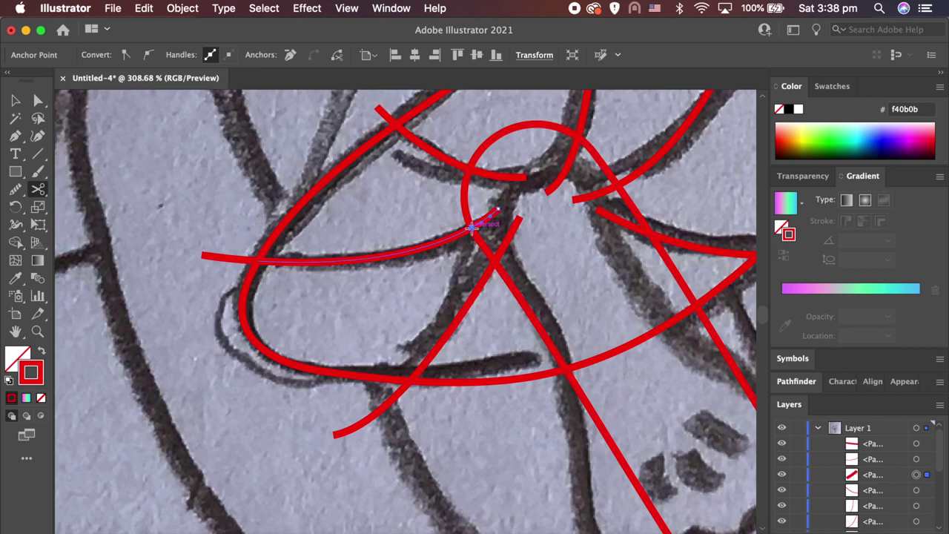
{"action": "scroll", "coordinate": [470, 172], "scroll_direction": "up", "scroll_amount": 3}
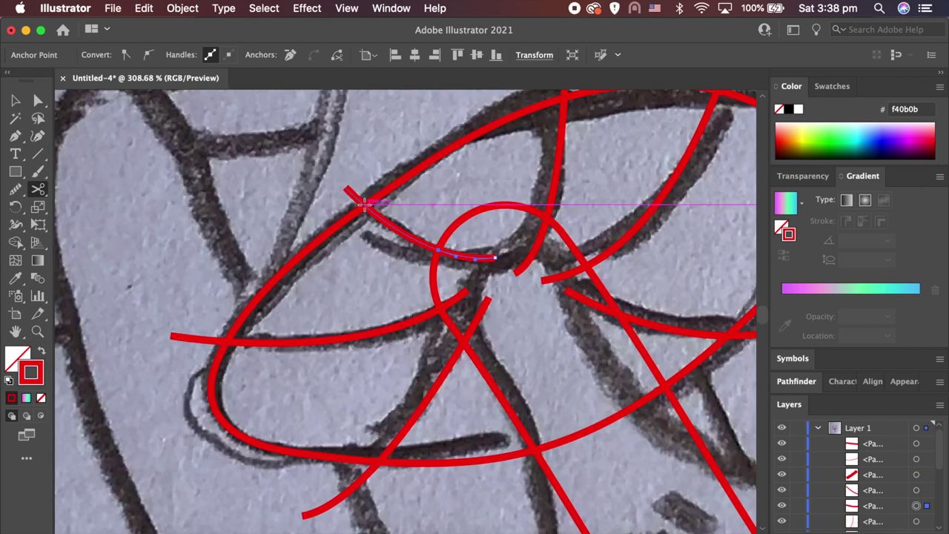
{"action": "left_click", "coordinate": [363, 202]}
- Cut the right gill curves and cap outline at their crossings near the cap edge
{"action": "scroll", "coordinate": [368, 205], "scroll_direction": "up", "scroll_amount": 2}
{"action": "scroll", "coordinate": [369, 205], "scroll_direction": "up", "scroll_amount": 2}
{"action": "scroll", "coordinate": [369, 204], "scroll_direction": "right", "scroll_amount": 3}
{"action": "left_click", "coordinate": [619, 160]}
{"action": "left_click", "coordinate": [490, 339]}
{"action": "left_click", "coordinate": [630, 406]}
{"action": "left_click", "coordinate": [620, 161]}
- Delete the overhanging gill stubs above the cap and beside the stem top
{"action": "key", "text": "a"}
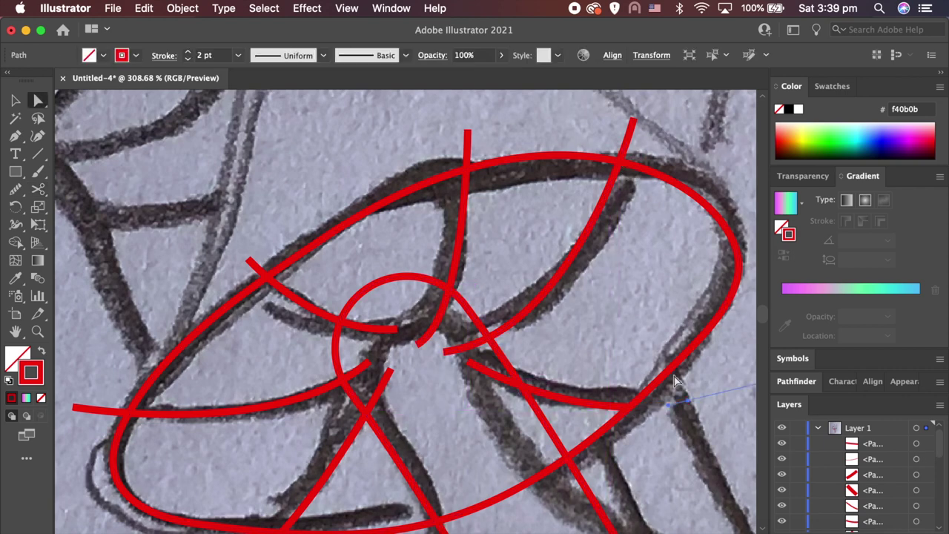
{"action": "left_click", "coordinate": [630, 138]}
{"action": "key", "text": "Delete"}
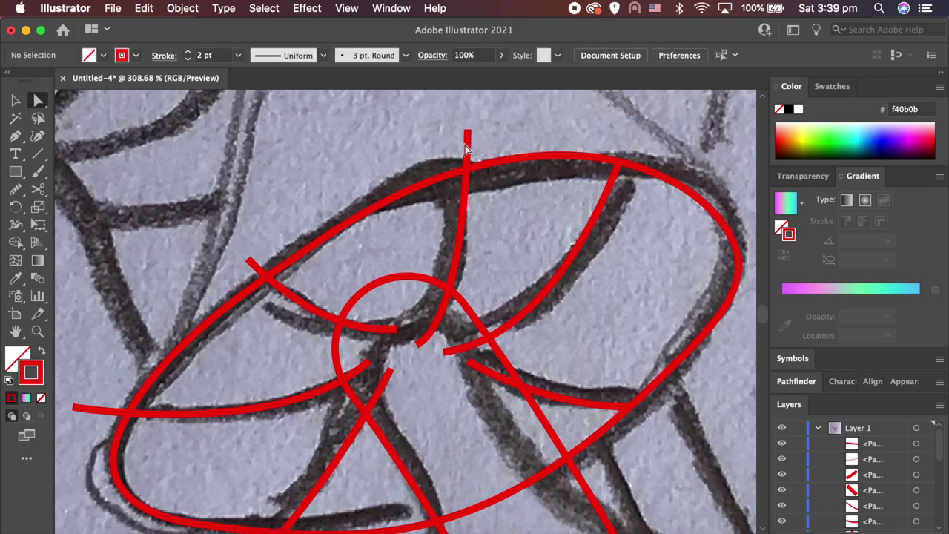
{"action": "left_click", "coordinate": [467, 139]}
{"action": "key", "text": "Delete"}
{"action": "left_click", "coordinate": [458, 369]}
{"action": "key", "text": "Delete"}
{"action": "left_click", "coordinate": [485, 376]}
{"action": "key", "text": "Delete"}
{"action": "left_click", "coordinate": [378, 360]}
{"action": "key", "text": "Delete"}
- Delete the remaining leftover stubs near the stem top and the cap's left side
{"action": "key", "text": "Delete"}
{"action": "left_click", "coordinate": [393, 329]}
{"action": "key", "text": "Delete"}
{"action": "left_click", "coordinate": [255, 270]}
{"action": "key", "text": "Delete"}
{"action": "scroll", "coordinate": [178, 356], "scroll_direction": "down", "scroll_amount": 2}
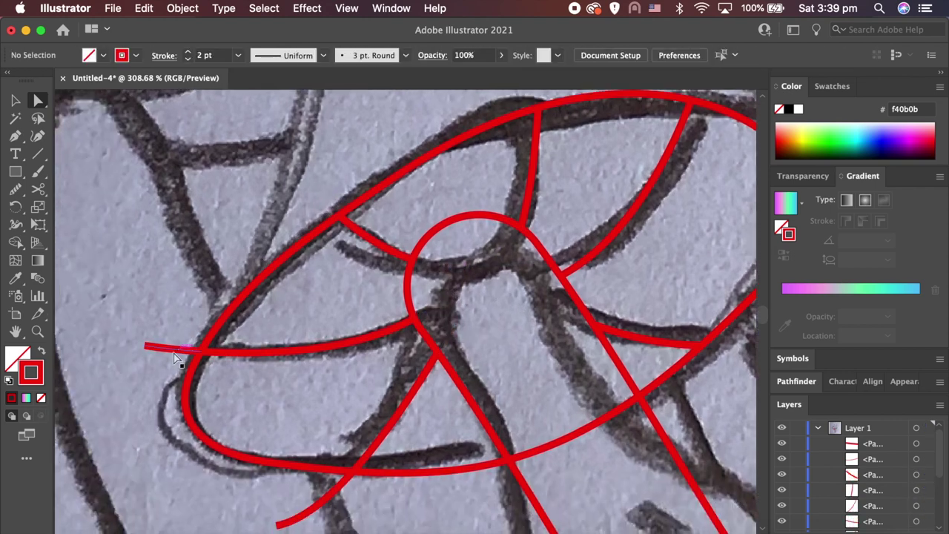
{"action": "scroll", "coordinate": [196, 363], "scroll_direction": "down", "scroll_amount": 5}
{"action": "left_click", "coordinate": [326, 381]}
{"action": "key", "text": "Delete"}
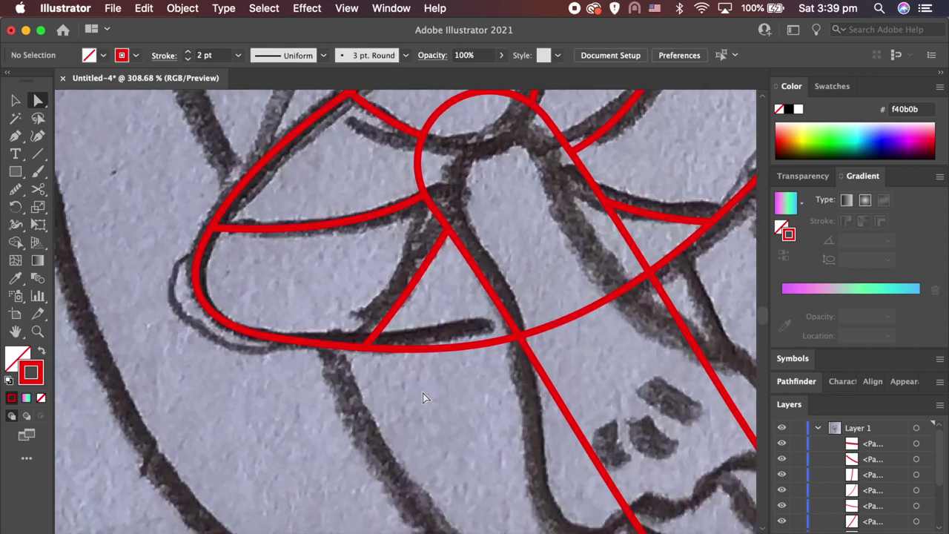
{"action": "scroll", "coordinate": [366, 391], "scroll_direction": "down", "scroll_amount": 4}
{"action": "scroll", "coordinate": [434, 396], "scroll_direction": "up", "scroll_amount": 1}
{"action": "scroll", "coordinate": [435, 399], "scroll_direction": "up", "scroll_amount": 2}
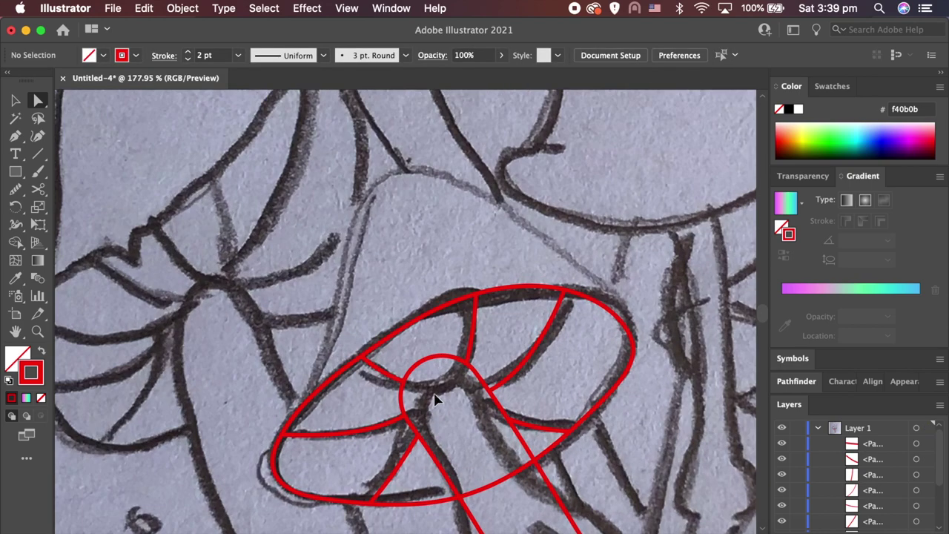
- Select the red gill paths, excluding the cap outline, for a new stroke colour
{"action": "key", "text": "v"}
{"action": "left_click", "coordinate": [408, 376]}
{"action": "left_click", "coordinate": [394, 339], "text": "shift"}
{"action": "double_click", "coordinate": [30, 373]}
- Make the gill strokes black (000000) and group them
{"action": "type", "text": "000000"}
{"action": "key", "text": "Return"}
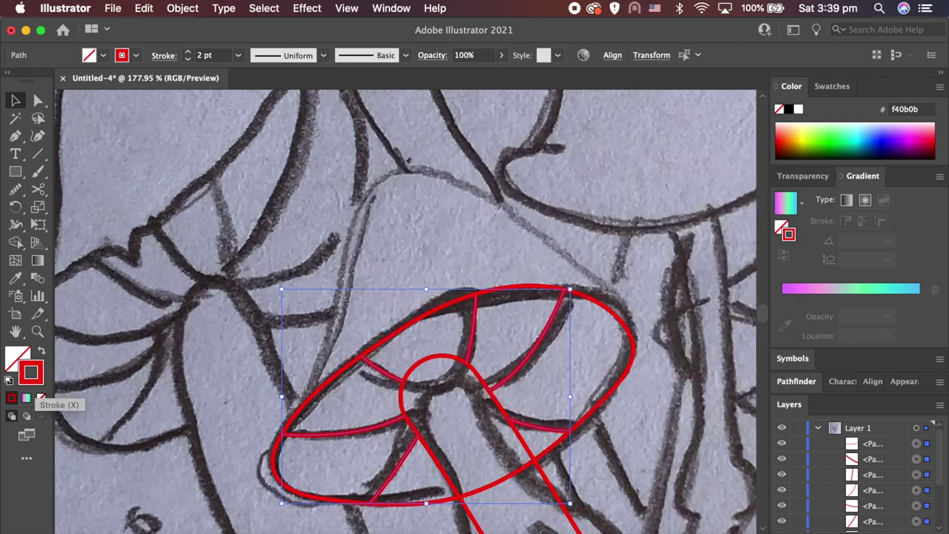
{"action": "key", "text": "cmd+g"}
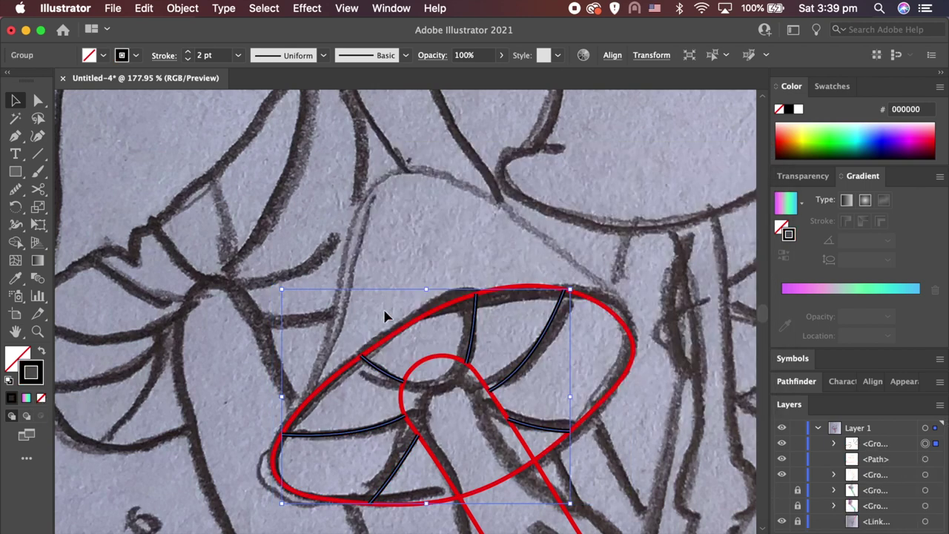
{"action": "left_click", "coordinate": [385, 317]}
- Draw a black pen curve following the sketched outline above the red cap
{"action": "key", "text": "p"}
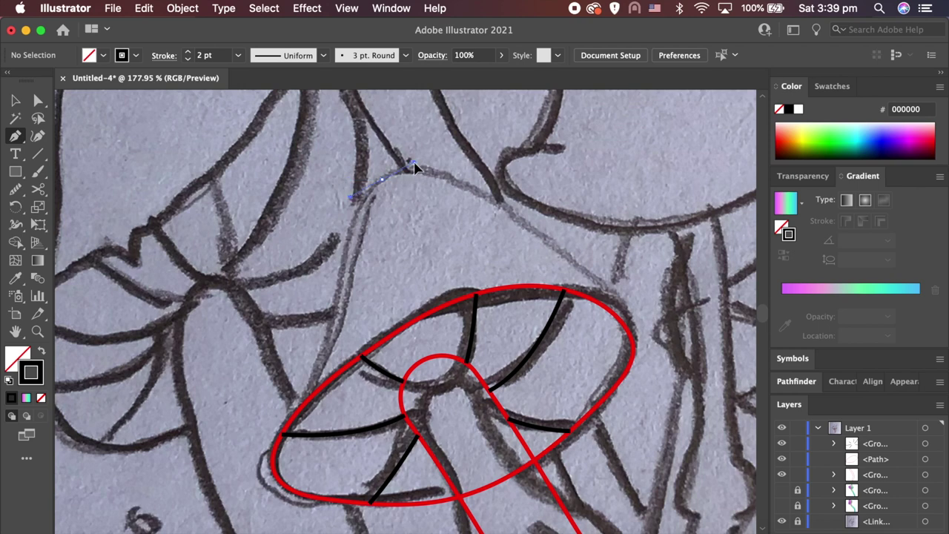
{"action": "left_click_drag", "start_coordinate": [620, 340], "coordinate": [582, 439]}
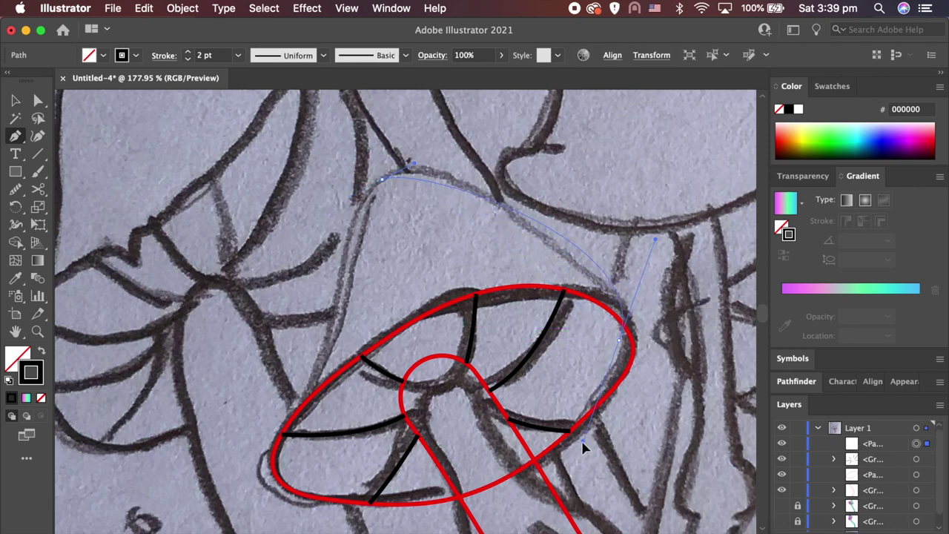
{"action": "left_click_drag", "start_coordinate": [583, 439], "coordinate": [549, 401]}
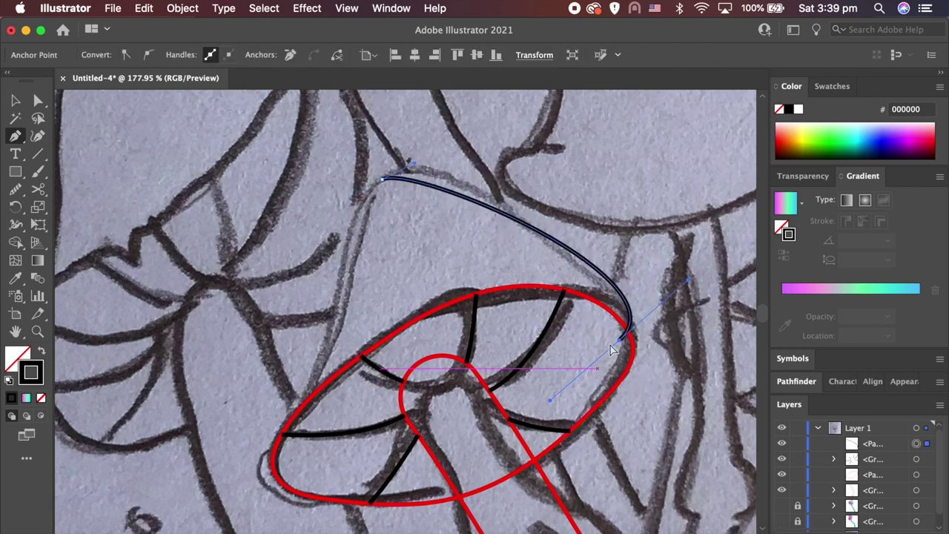
{"action": "left_click_drag", "start_coordinate": [622, 350], "coordinate": [625, 360]}
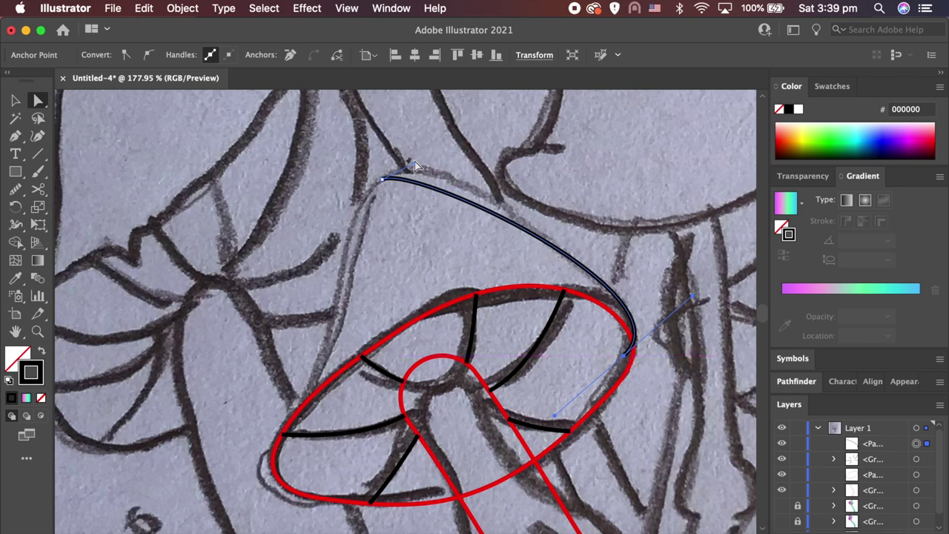
{"action": "left_click_drag", "start_coordinate": [414, 163], "coordinate": [465, 146]}
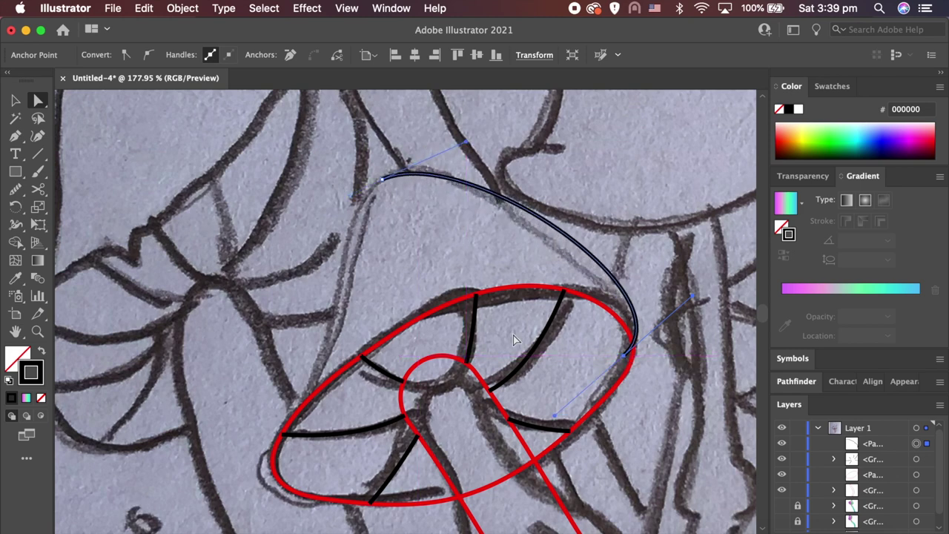
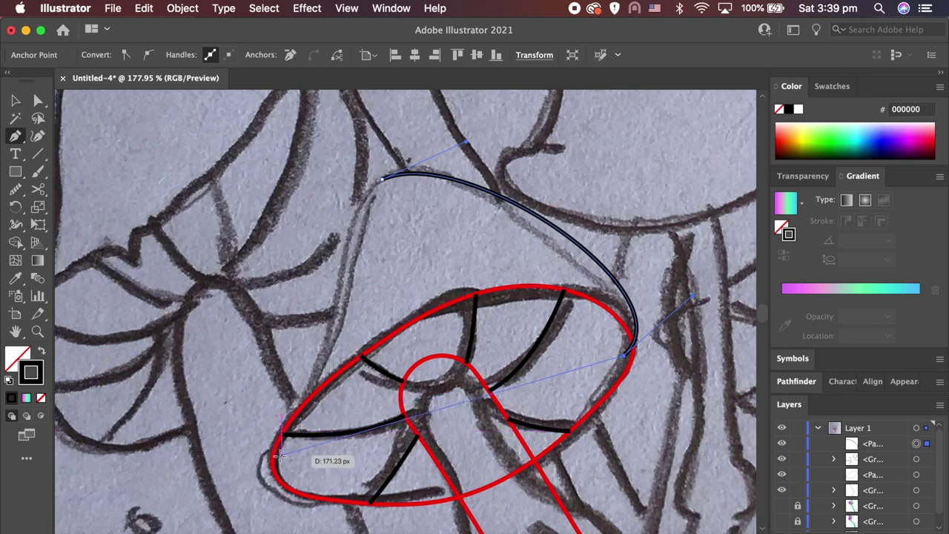
- Finish the cap dome outline and redraw its left side with the Pencil along the sketch
{"action": "left_click", "coordinate": [277, 455]}
{"action": "left_click", "coordinate": [339, 296], "text": "super"}
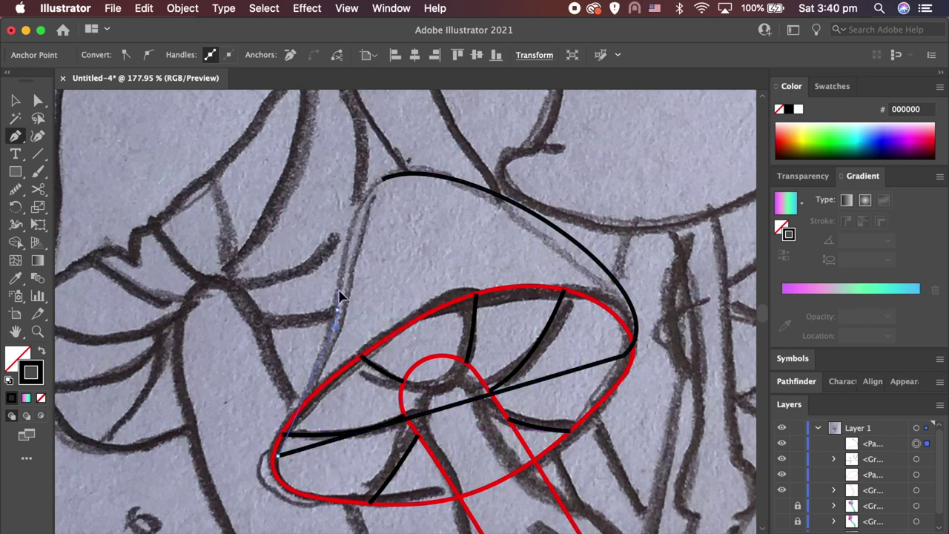
{"action": "left_click_drag", "start_coordinate": [411, 189], "coordinate": [421, 162]}
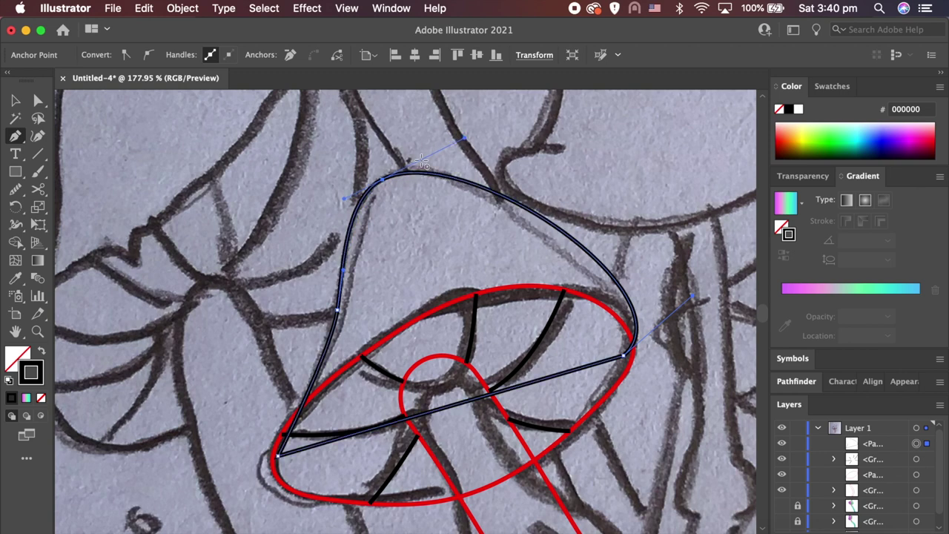
{"action": "key", "text": "n"}
{"action": "left_click_drag", "start_coordinate": [342, 271], "coordinate": [342, 275]}
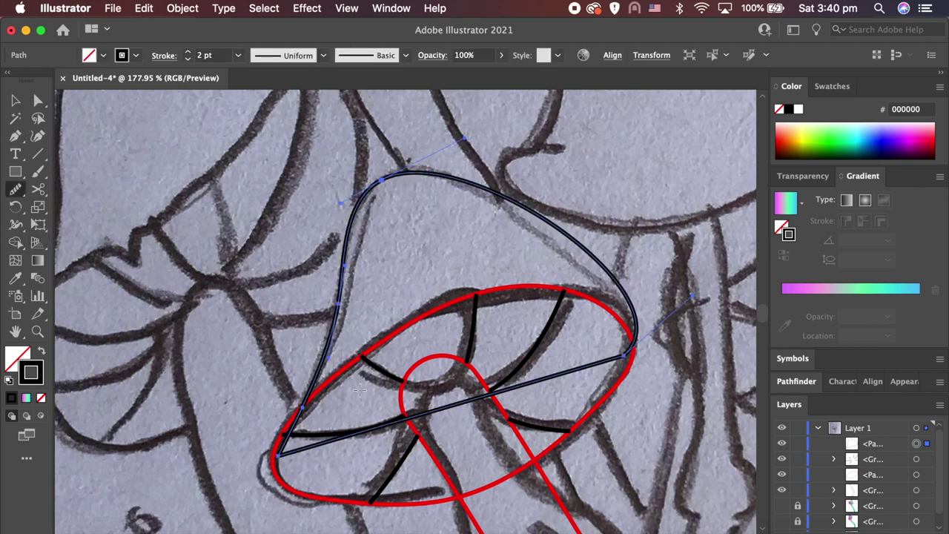
{"action": "key", "text": "v"}
{"action": "left_click", "coordinate": [340, 379], "text": "shift"}
- Cut the dome path at both base ends with Scissors and delete its straight base line
{"action": "left_click", "coordinate": [18, 191]}
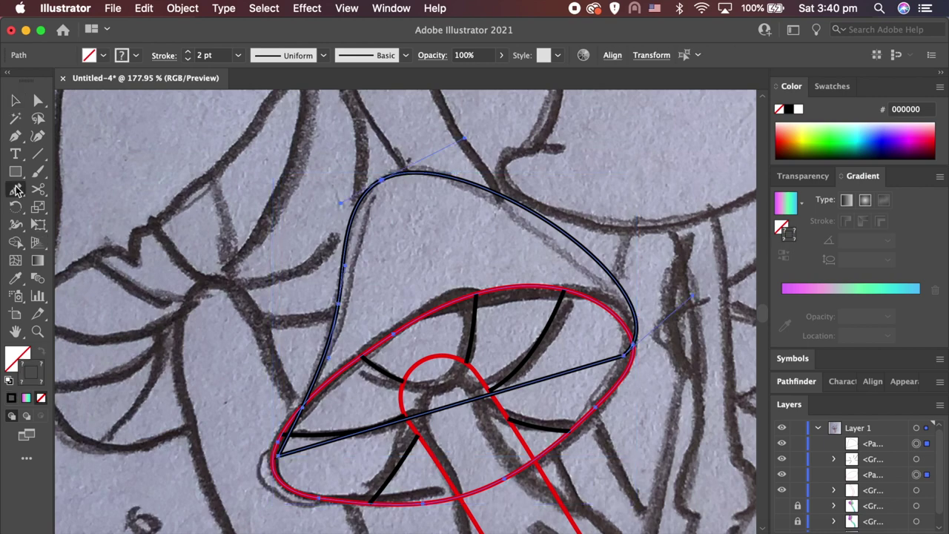
{"action": "scroll", "coordinate": [645, 356], "scroll_direction": "up", "scroll_amount": 5}
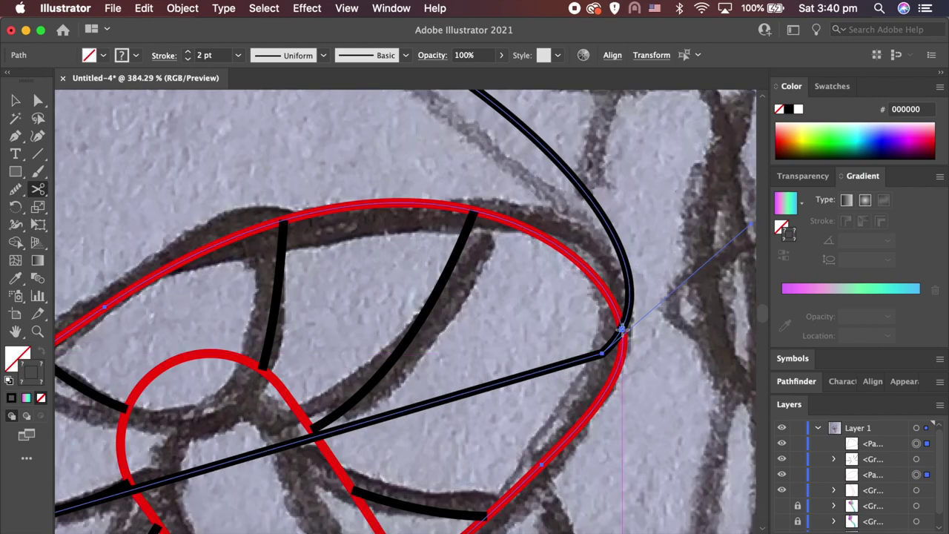
{"action": "left_click", "coordinate": [620, 329]}
{"action": "scroll", "coordinate": [545, 352], "scroll_direction": "left", "scroll_amount": 5}
{"action": "scroll", "coordinate": [545, 352], "scroll_direction": "left", "scroll_amount": 3}
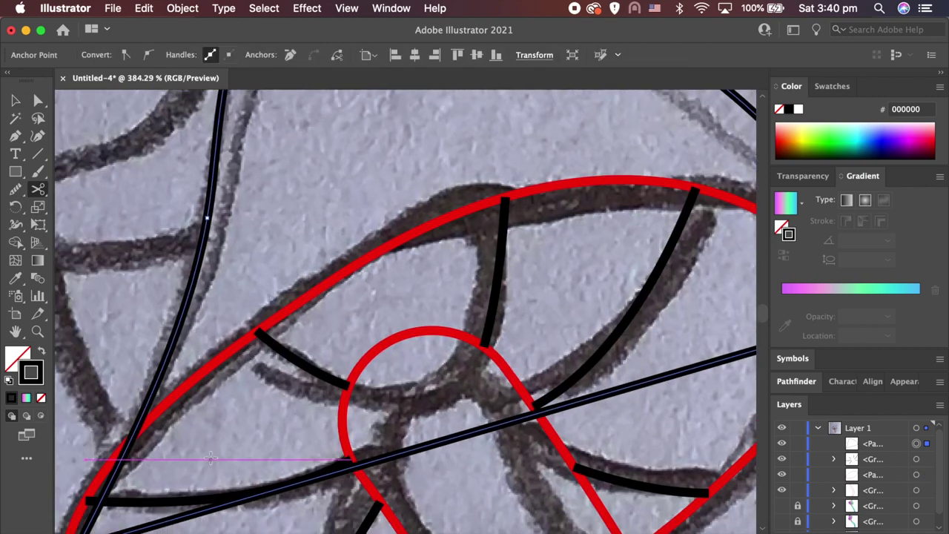
{"action": "left_click", "coordinate": [135, 432]}
{"action": "key", "text": "a"}
{"action": "scroll", "coordinate": [127, 434], "scroll_direction": "down", "scroll_amount": 3}
{"action": "scroll", "coordinate": [238, 468], "scroll_direction": "down", "scroll_amount": 3}
{"action": "key", "text": "Delete"}
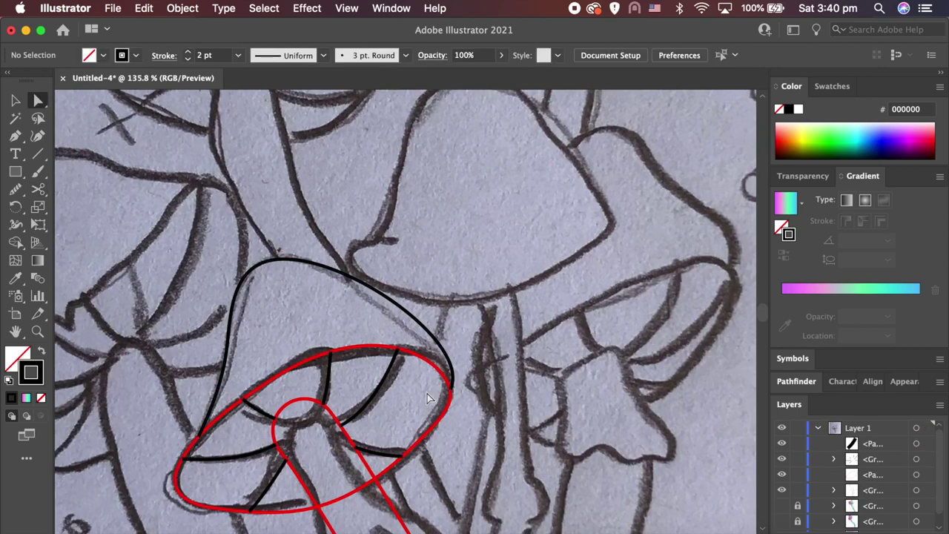
{"action": "key", "text": "v"}
- Restroke the black cap dome path with the red f40b0b outline via the Eyedropper
{"action": "scroll", "coordinate": [455, 413], "scroll_direction": "down", "scroll_amount": 1}
{"action": "scroll", "coordinate": [457, 412], "scroll_direction": "down", "scroll_amount": 5}
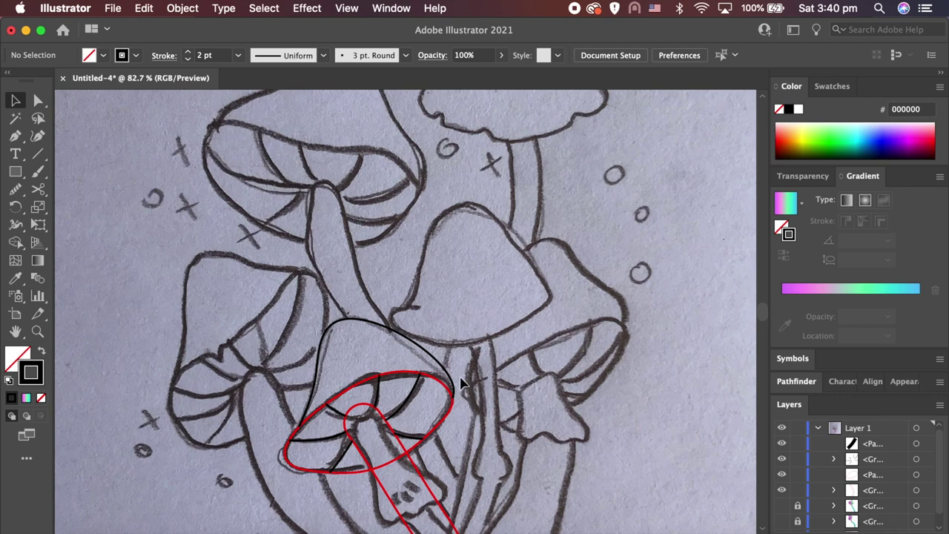
{"action": "scroll", "coordinate": [458, 390], "scroll_direction": "up", "scroll_amount": 2}
{"action": "left_click", "coordinate": [452, 377]}
{"action": "key", "text": "i"}
{"action": "left_click", "coordinate": [430, 386]}
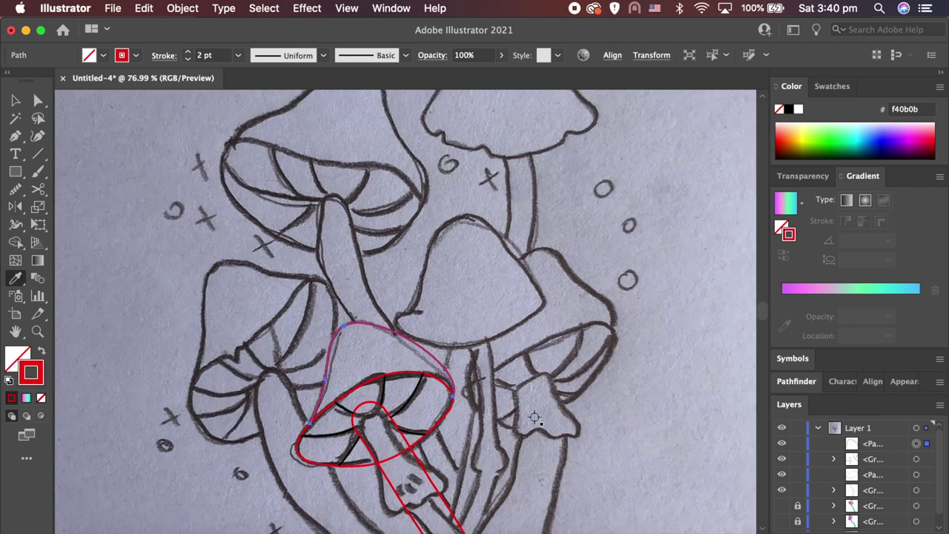
- Deselect the cap and start a Pen outline at the stem's flared base
{"action": "key", "text": "v"}
{"action": "left_click", "coordinate": [534, 417]}
{"action": "scroll", "coordinate": [509, 408], "scroll_direction": "down", "scroll_amount": 2}
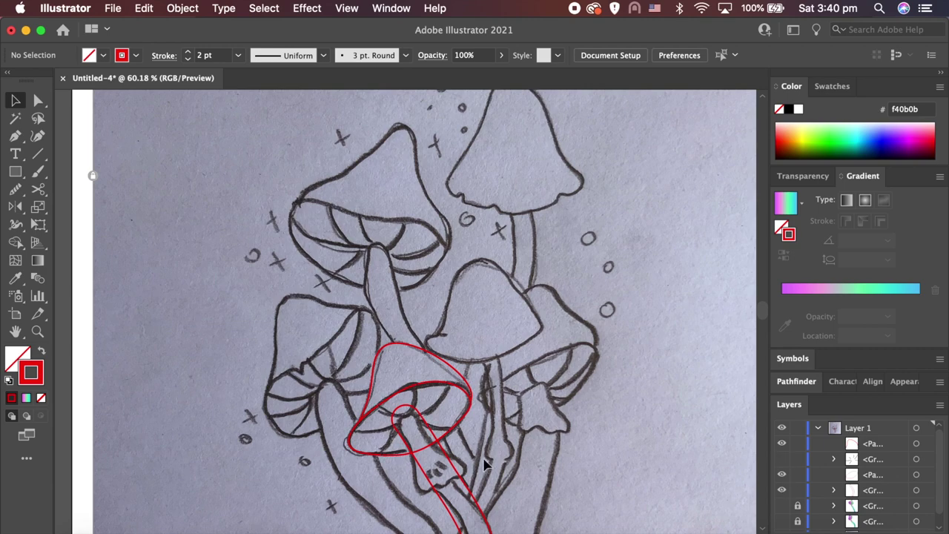
{"action": "scroll", "coordinate": [455, 451], "scroll_direction": "up", "scroll_amount": 5}
{"action": "scroll", "coordinate": [454, 451], "scroll_direction": "up", "scroll_amount": 3}
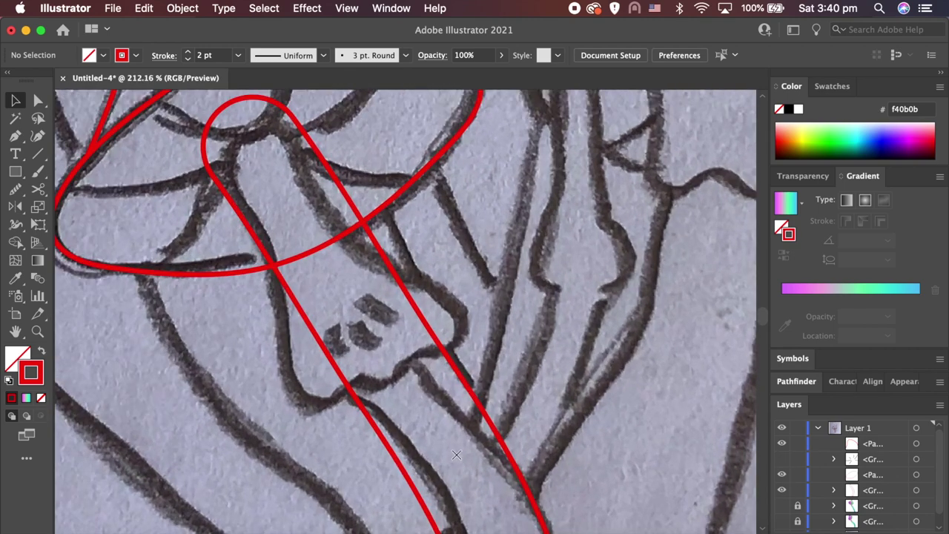
{"action": "key", "text": "p"}
{"action": "left_click", "coordinate": [393, 381]}
{"action": "left_click_drag", "start_coordinate": [443, 346], "coordinate": [448, 352]}
{"action": "key", "text": "Escape"}
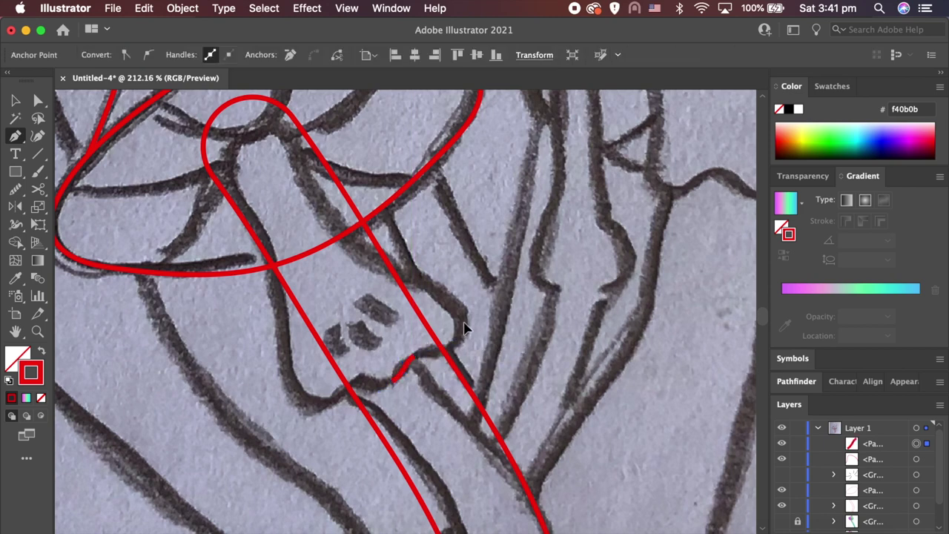
- Curve the outline around the flare's right bulge, top and left side, closing it at the start
{"action": "left_click_drag", "start_coordinate": [464, 308], "coordinate": [465, 307]}
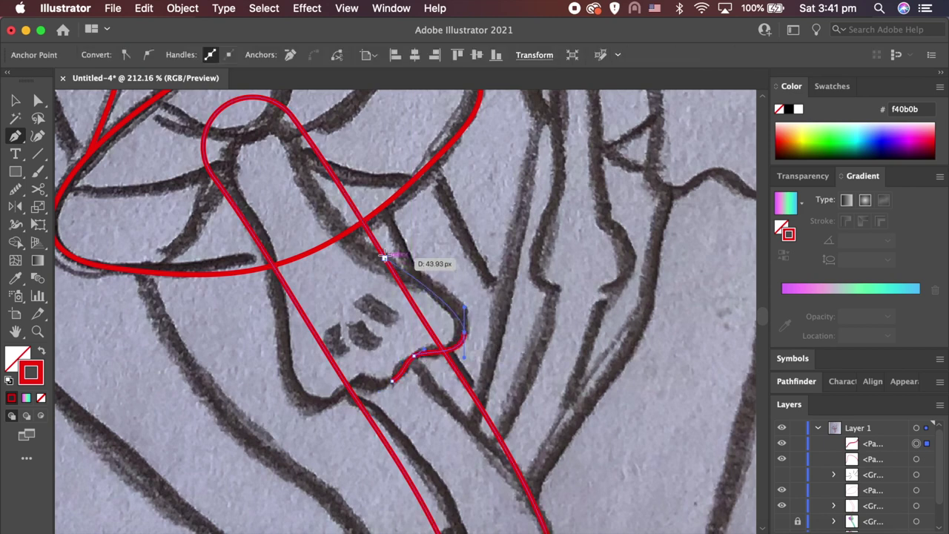
{"action": "left_click_drag", "start_coordinate": [368, 231], "coordinate": [284, 275]}
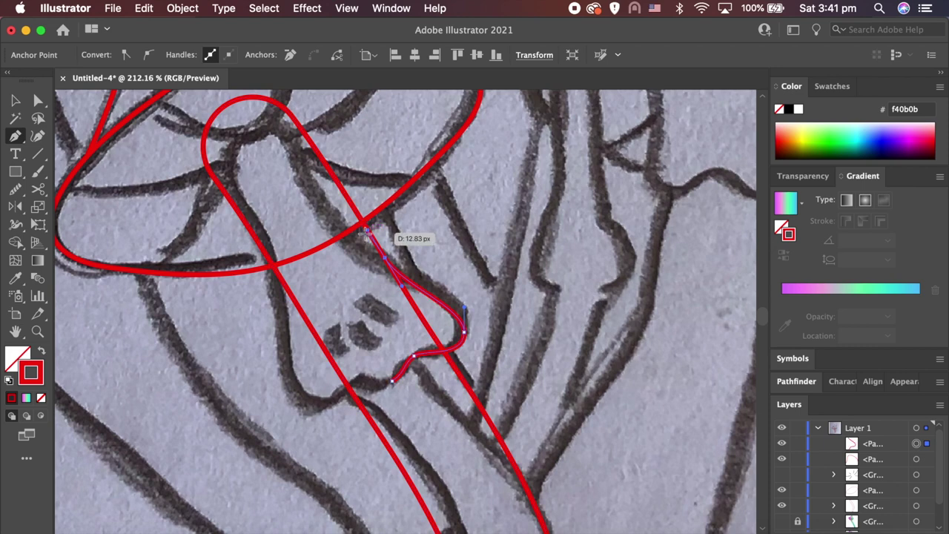
{"action": "mouse_move", "coordinate": [280, 275]}
{"action": "left_mouse_down"}
{"action": "mouse_move", "coordinate": [286, 349]}
{"action": "mouse_move", "coordinate": [342, 393]}
{"action": "mouse_move", "coordinate": [330, 392]}
{"action": "left_mouse_up"}
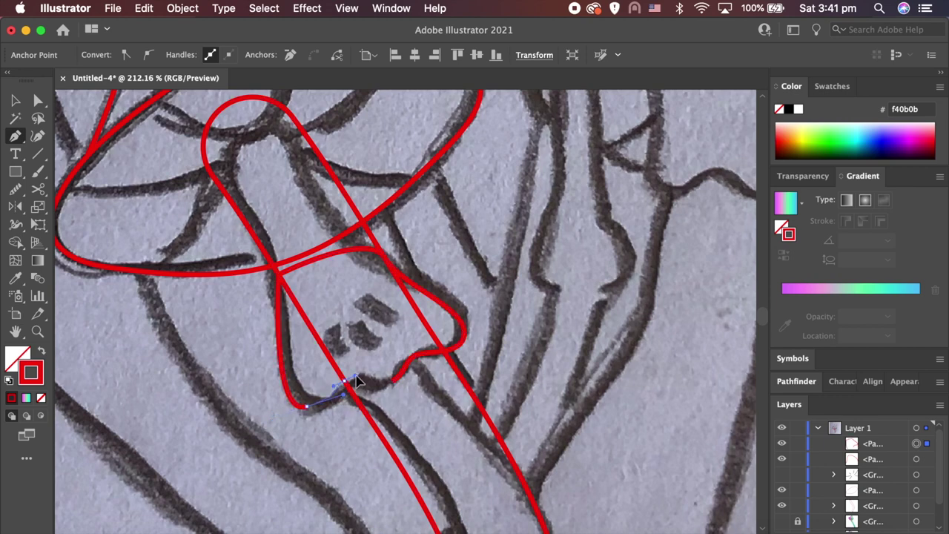
{"action": "left_click_drag", "start_coordinate": [391, 380], "coordinate": [425, 366]}
{"action": "key", "text": "v"}
{"action": "left_click", "coordinate": [542, 415]}
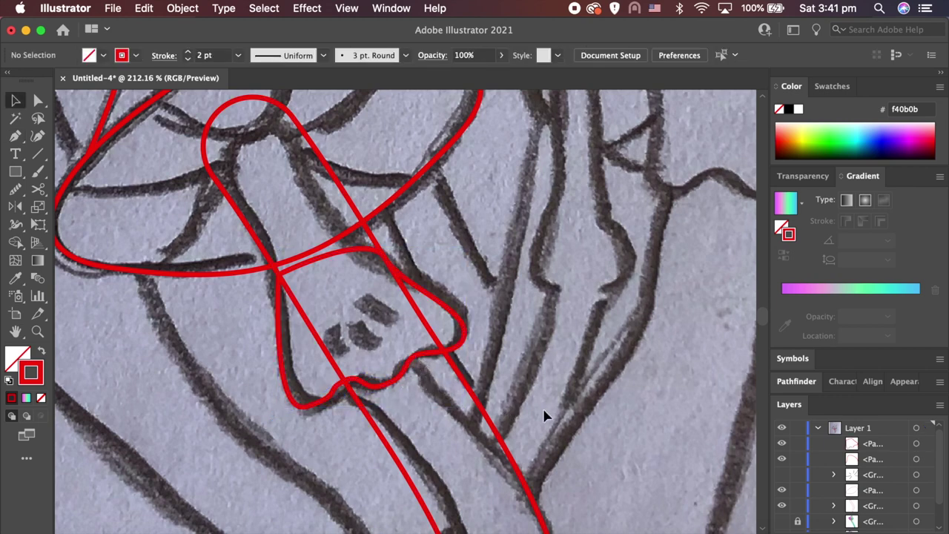
{"action": "scroll", "coordinate": [544, 415], "scroll_direction": "down", "scroll_amount": 3}
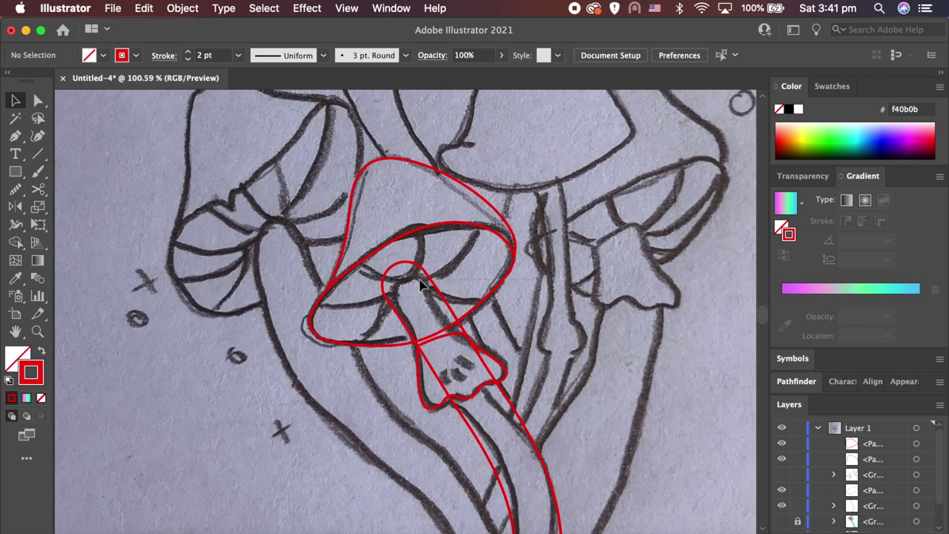
- Select all the red outline paths and copy them
{"action": "key", "text": "super+a"}
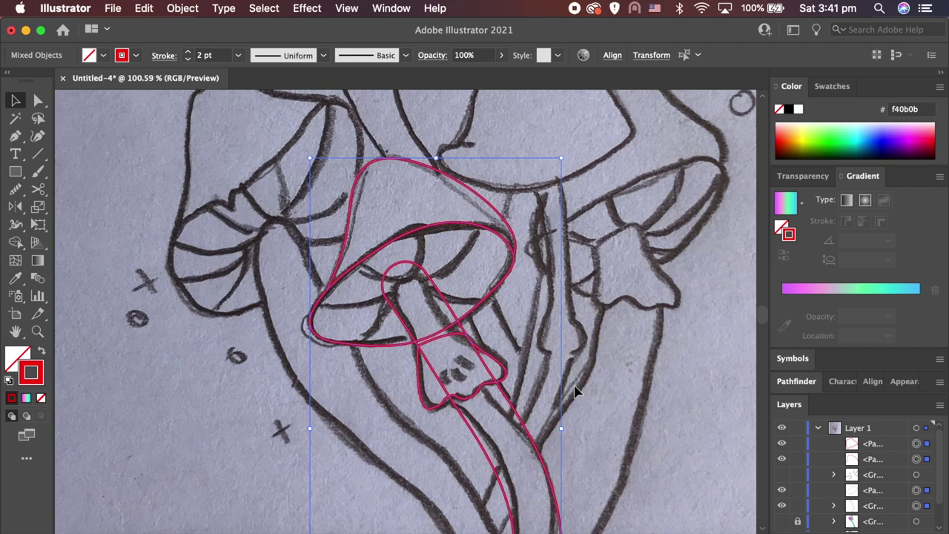
{"action": "left_click", "coordinate": [144, 8]}
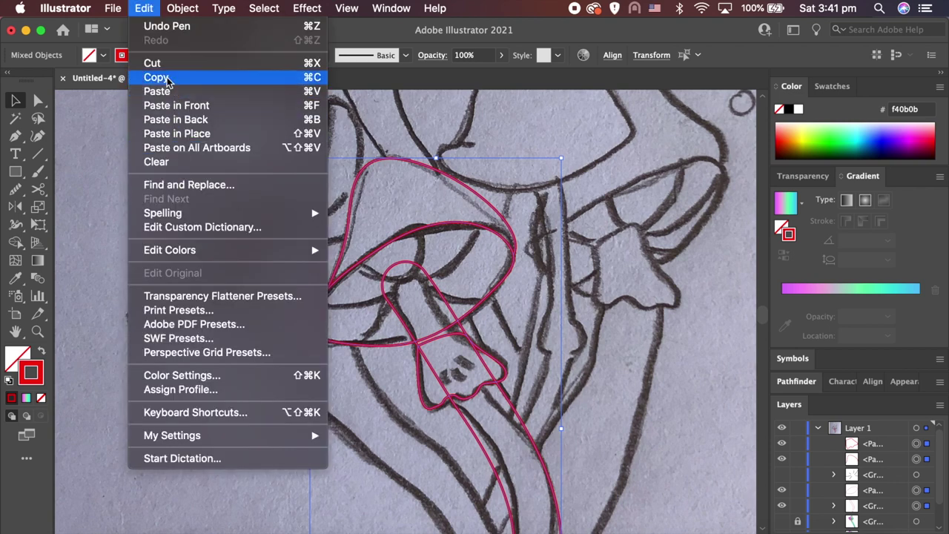
{"action": "left_click", "coordinate": [166, 77]}
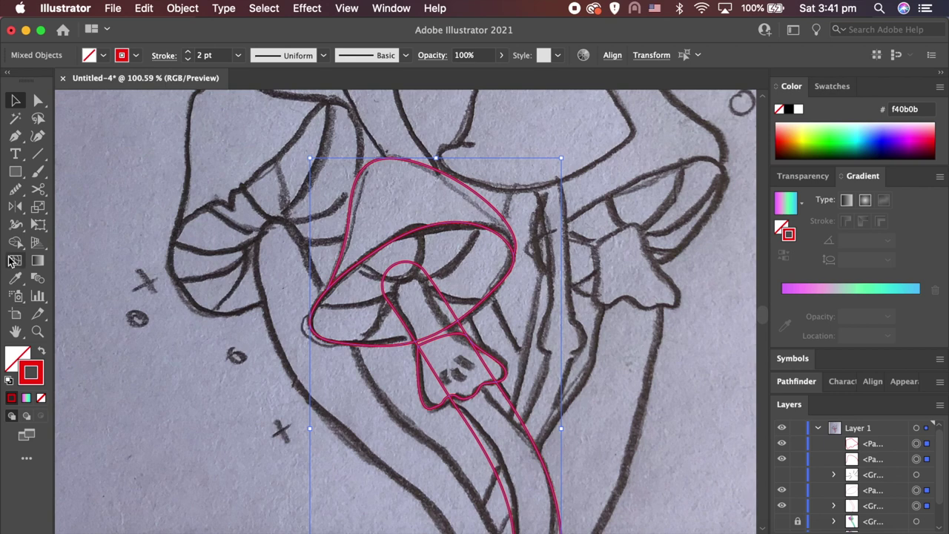
- Merge the stem, flared base and cap interior into one shape with Shape Builder
{"action": "left_click", "coordinate": [15, 242]}
{"action": "left_click_drag", "start_coordinate": [493, 413], "coordinate": [482, 365]}
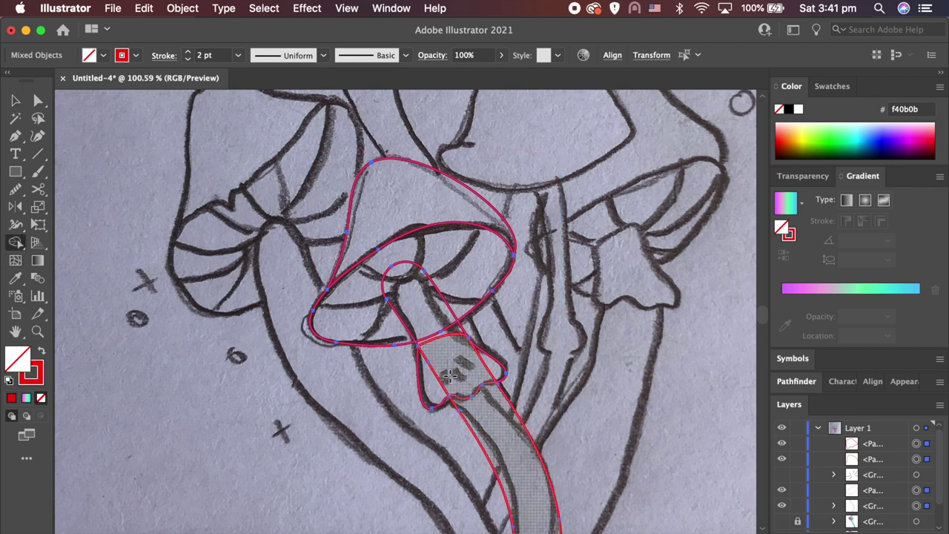
{"action": "left_click_drag", "start_coordinate": [436, 339], "coordinate": [361, 295]}
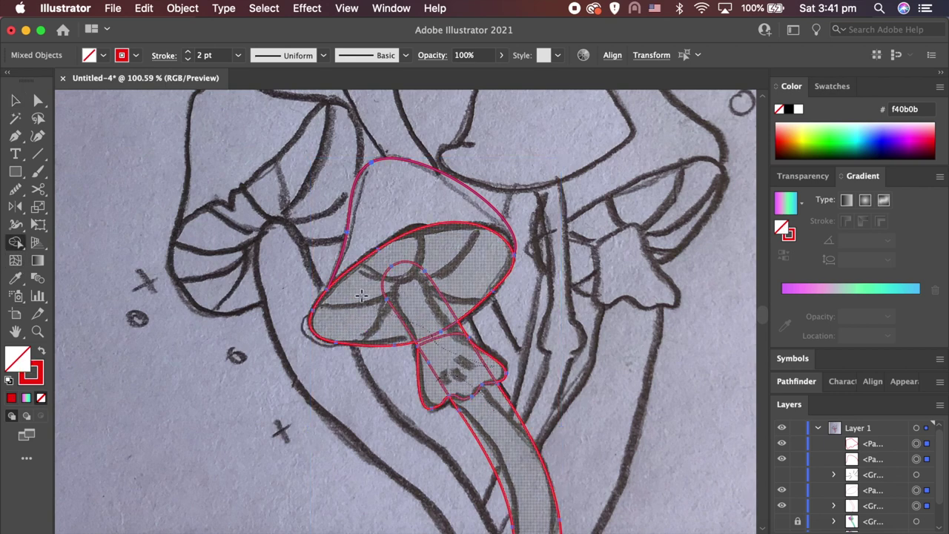
{"action": "left_click_drag", "start_coordinate": [445, 214], "coordinate": [462, 224]}
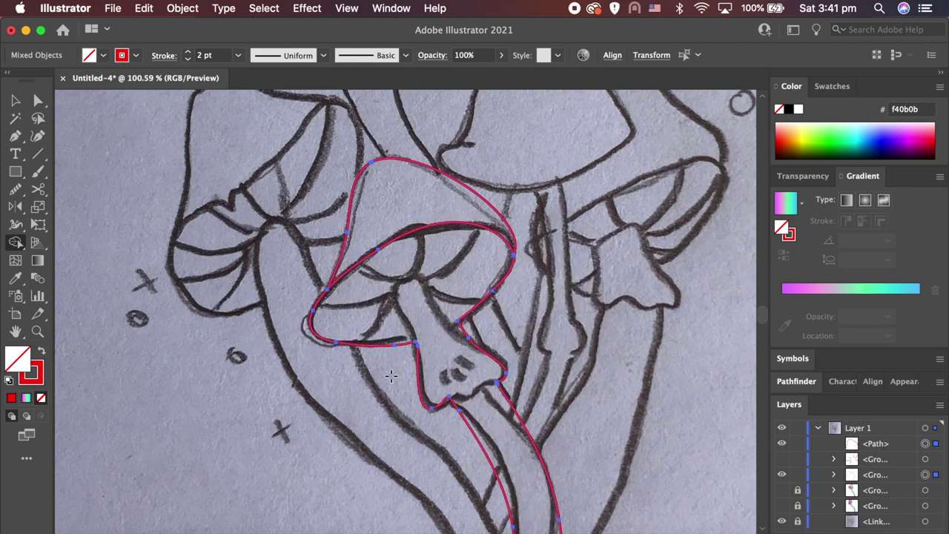
{"action": "key", "text": "v"}
{"action": "left_click", "coordinate": [601, 390]}
{"action": "scroll", "coordinate": [606, 388], "scroll_direction": "up", "scroll_amount": 2}
{"action": "scroll", "coordinate": [605, 388], "scroll_direction": "left", "scroll_amount": 2}
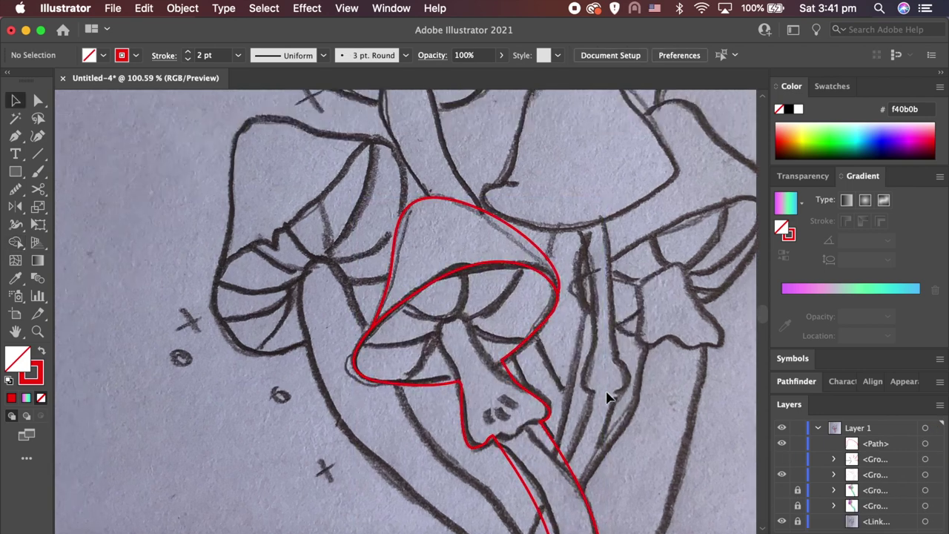
- Close the red cap dome outline with Pen anchors across its base
{"action": "left_click", "coordinate": [390, 282]}
{"action": "left_click_drag", "start_coordinate": [417, 288], "coordinate": [426, 296]}
{"action": "key", "text": "p"}
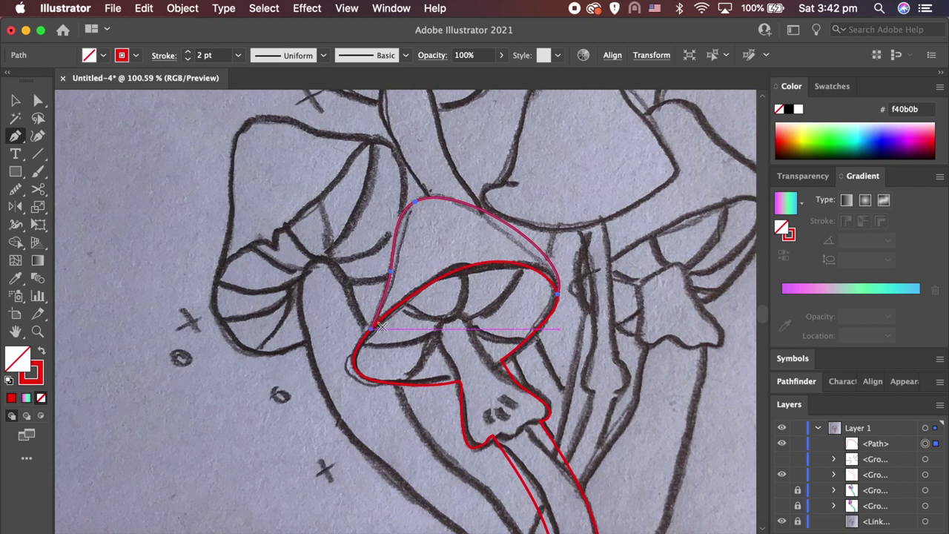
{"action": "left_click", "coordinate": [372, 326]}
{"action": "left_click", "coordinate": [438, 329]}
{"action": "left_click", "coordinate": [523, 286]}
{"action": "left_click", "coordinate": [557, 293]}
{"action": "key", "text": "v"}
- Merge the dome into the mushroom outline with Shape Builder, then lock and hide it
{"action": "left_click", "coordinate": [439, 307], "text": "shift"}
{"action": "left_click", "coordinate": [15, 242]}
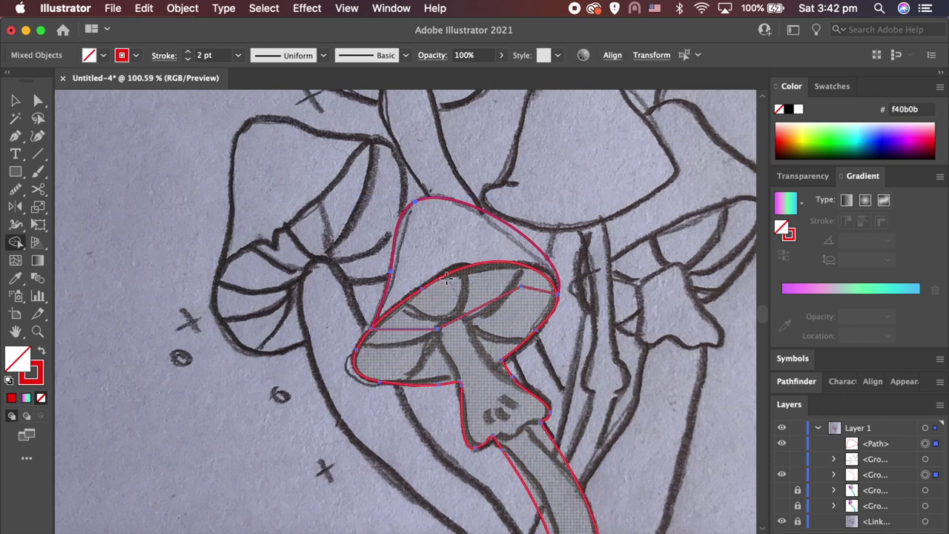
{"action": "left_click_drag", "start_coordinate": [427, 301], "coordinate": [403, 219]}
{"action": "key", "text": "v"}
{"action": "left_click", "coordinate": [519, 364]}
{"action": "left_click", "coordinate": [548, 412]}
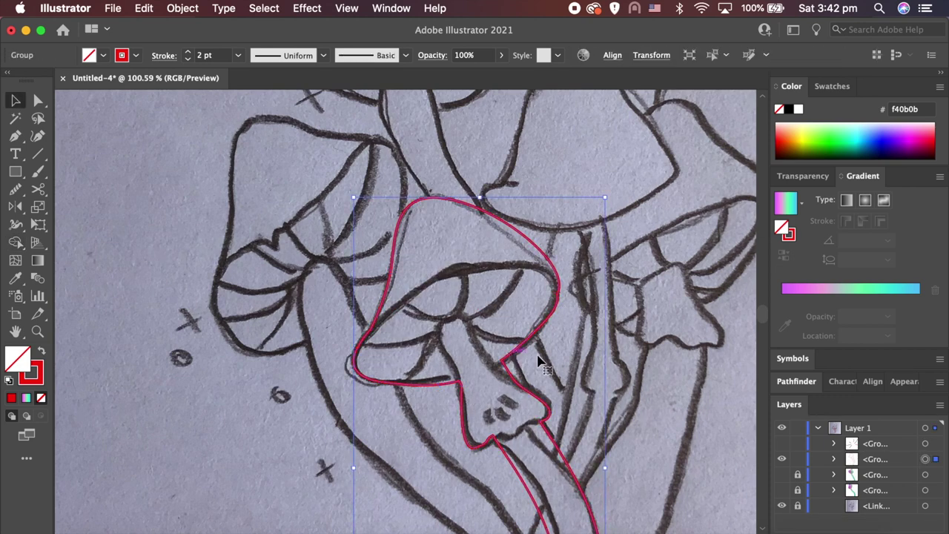
{"action": "left_click", "coordinate": [798, 459]}
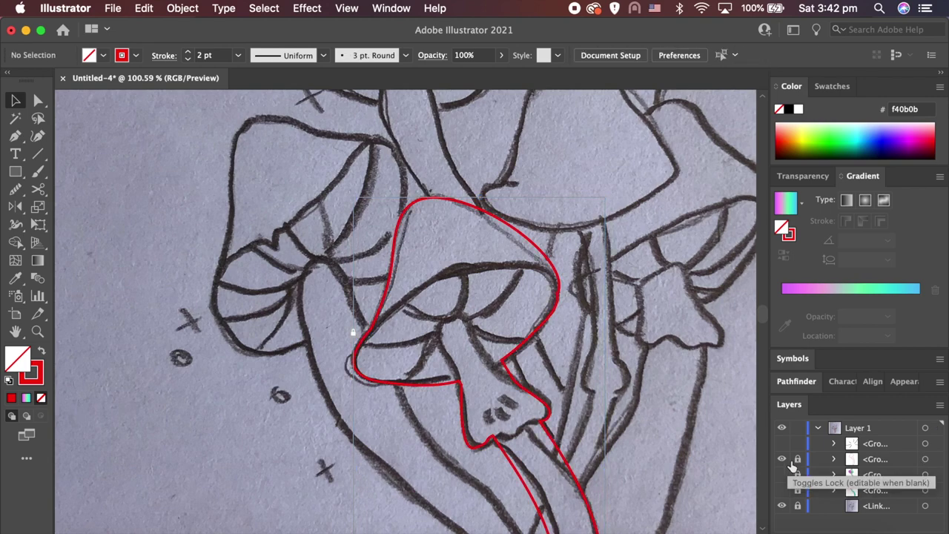
{"action": "left_click", "coordinate": [143, 8]}
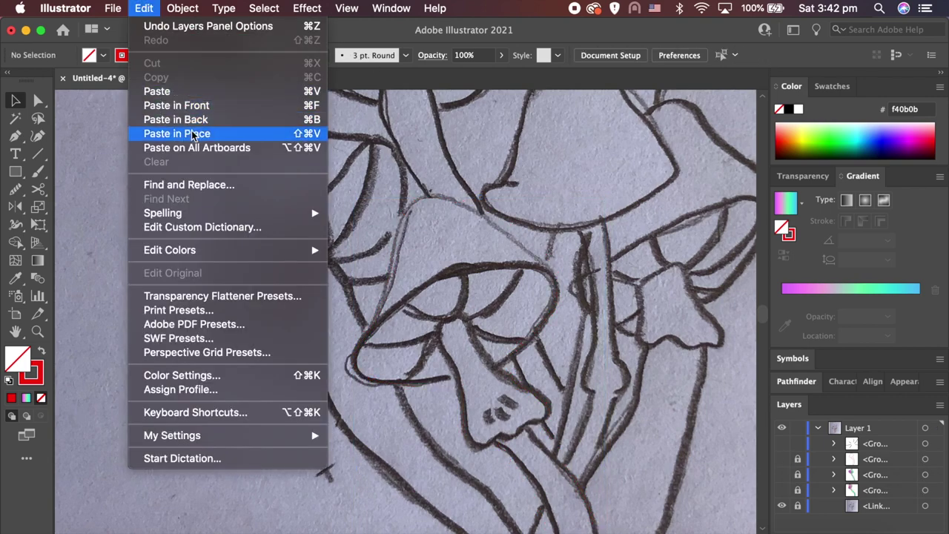
- Paste the copied outline in place and delete the cap segment running inside the stem
{"action": "left_click", "coordinate": [180, 132]}
{"action": "scroll", "coordinate": [567, 367], "scroll_direction": "up", "scroll_amount": 1}
{"action": "scroll", "coordinate": [567, 368], "scroll_direction": "up", "scroll_amount": 1}
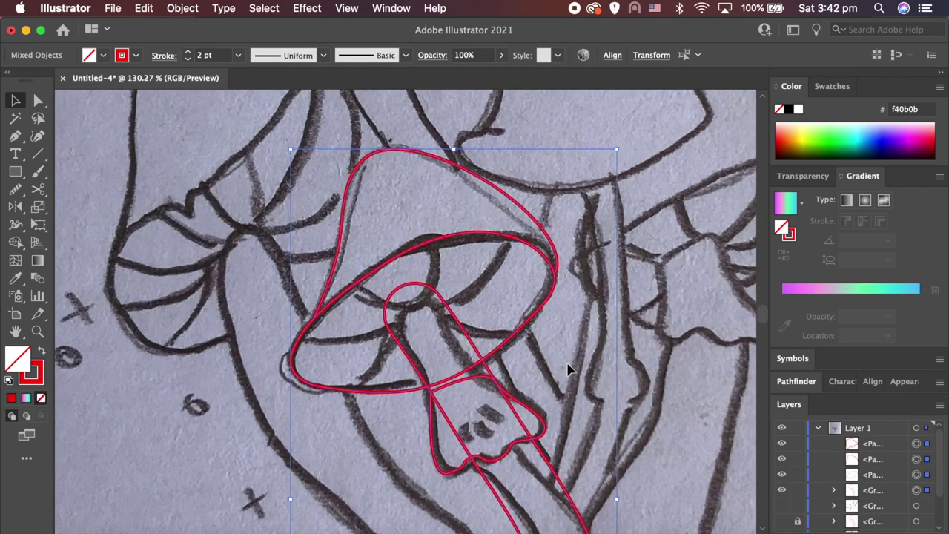
{"action": "scroll", "coordinate": [568, 367], "scroll_direction": "up", "scroll_amount": 1}
{"action": "scroll", "coordinate": [568, 368], "scroll_direction": "up", "scroll_amount": 3}
{"action": "left_click", "coordinate": [38, 191]}
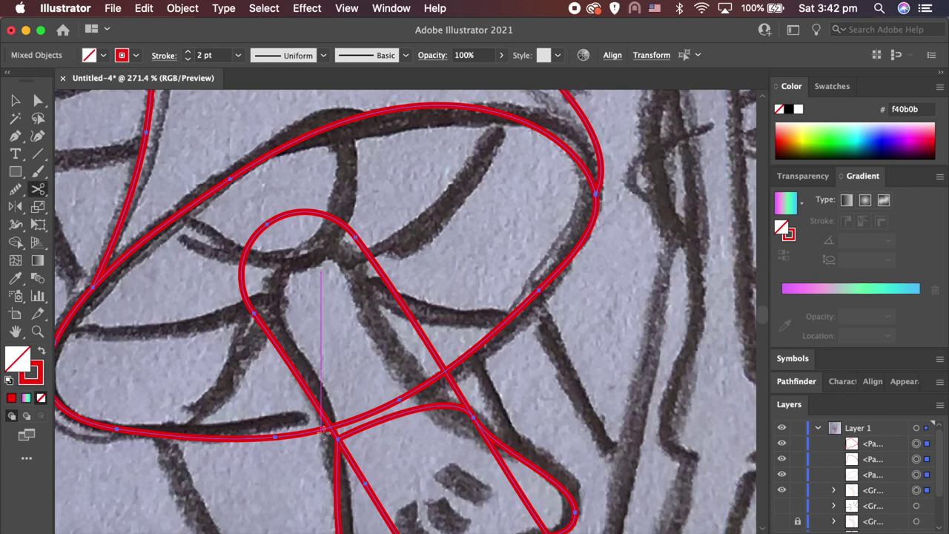
{"action": "left_click", "coordinate": [447, 371]}
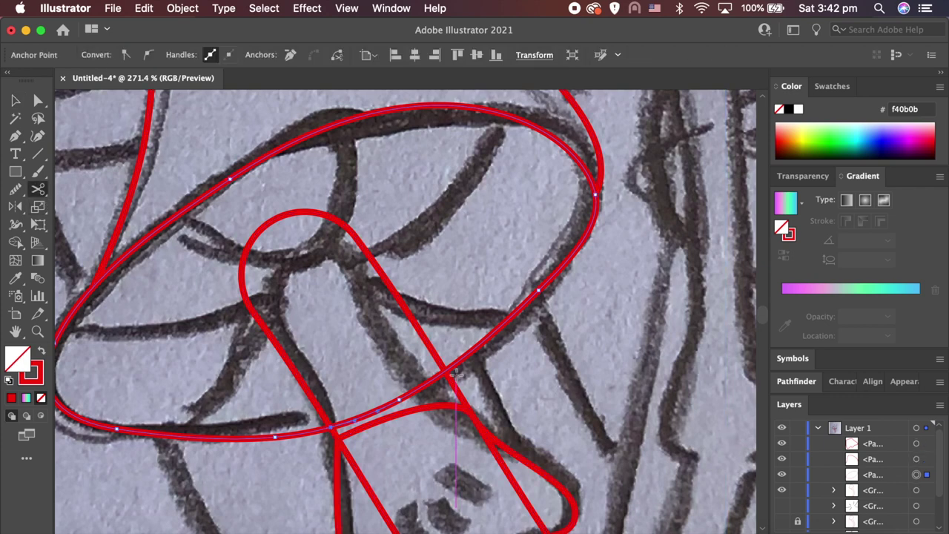
{"action": "key", "text": "a"}
{"action": "left_click", "coordinate": [420, 392]}
{"action": "key", "text": "Delete"}
{"action": "scroll", "coordinate": [420, 392], "scroll_direction": "down", "scroll_amount": 4}
- Cut the path at the left and right stem intersections and delete the curved segment between
{"action": "key", "text": "v"}
{"action": "left_click", "coordinate": [415, 391], "text": "shift"}
{"action": "scroll", "coordinate": [388, 375], "scroll_direction": "up", "scroll_amount": 5}
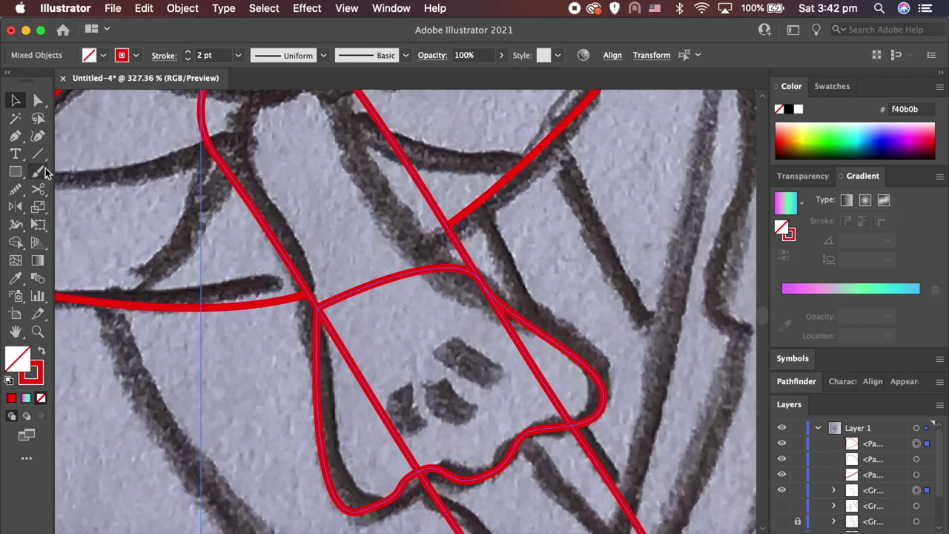
{"action": "left_click", "coordinate": [39, 191]}
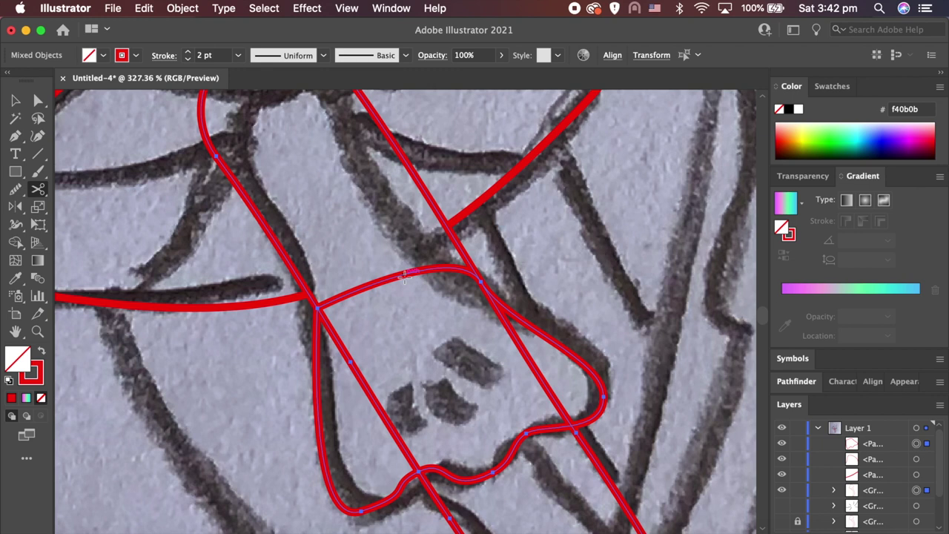
{"action": "left_click", "coordinate": [318, 305]}
{"action": "left_click", "coordinate": [480, 281]}
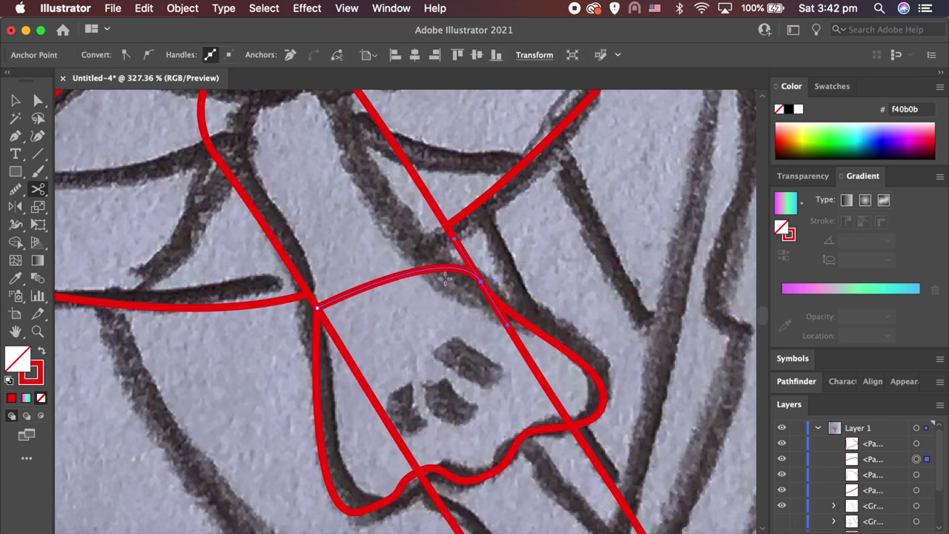
{"action": "key", "text": "a"}
{"action": "key", "text": "Delete"}
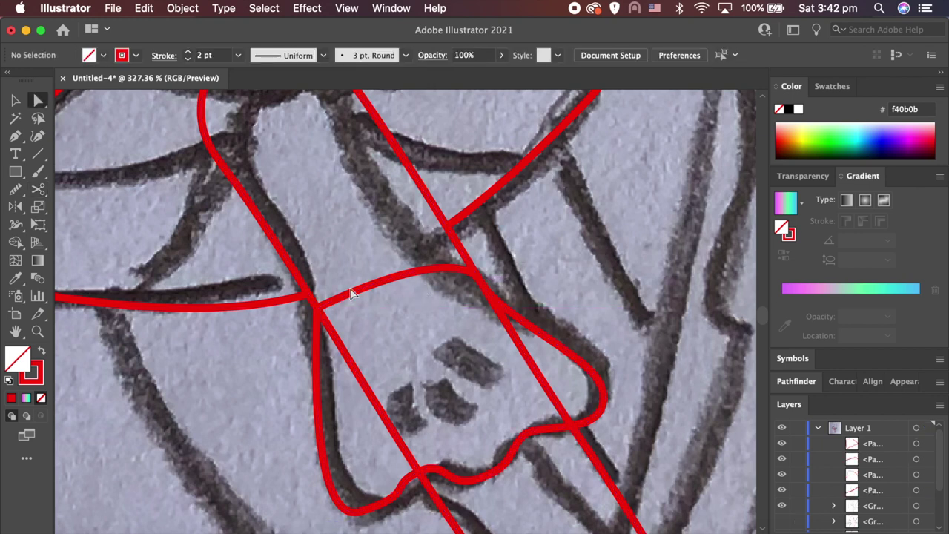
{"action": "scroll", "coordinate": [419, 354], "scroll_direction": "down", "scroll_amount": 3}
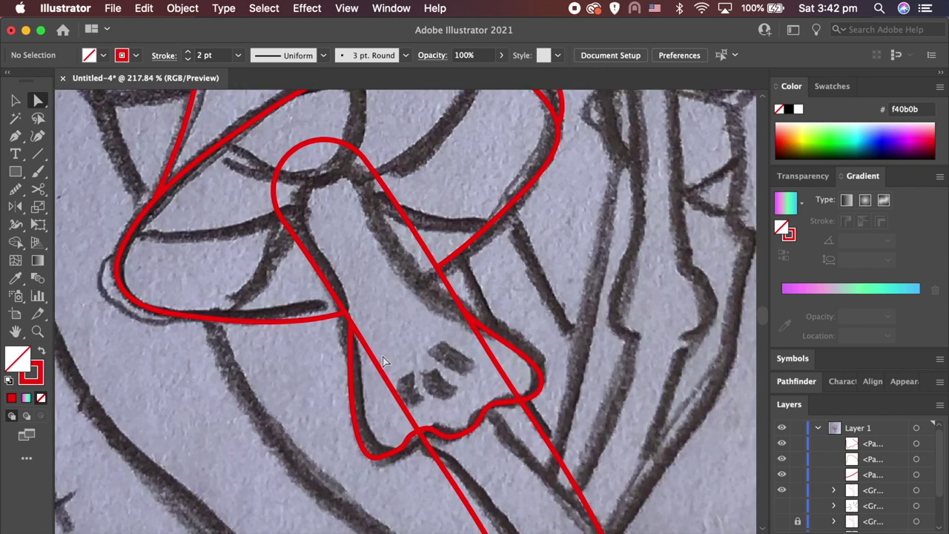
- Cut the left and right diagonal lines where they cross the stem
{"action": "key", "text": "v"}
{"action": "left_click", "coordinate": [438, 454]}
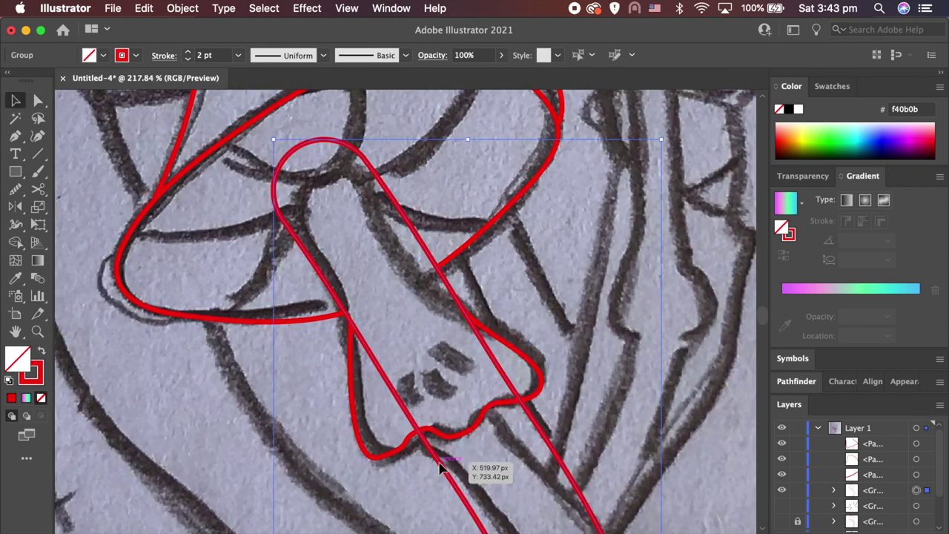
{"action": "left_click", "coordinate": [483, 429], "text": "shift"}
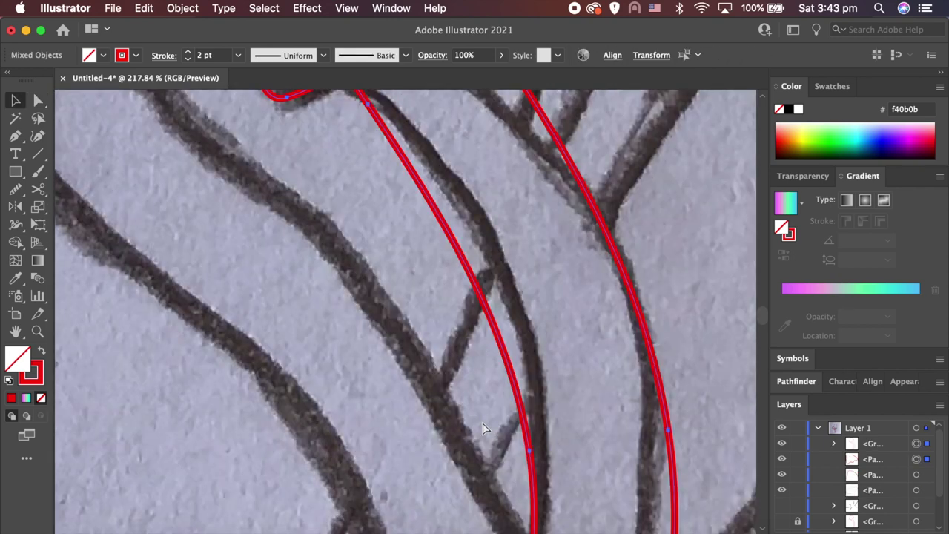
{"action": "scroll", "coordinate": [482, 419], "scroll_direction": "up", "scroll_amount": 5}
{"action": "scroll", "coordinate": [481, 419], "scroll_direction": "down", "scroll_amount": 5}
{"action": "left_click", "coordinate": [41, 190]}
{"action": "scroll", "coordinate": [437, 353], "scroll_direction": "up", "scroll_amount": 2}
{"action": "scroll", "coordinate": [429, 353], "scroll_direction": "up", "scroll_amount": 3}
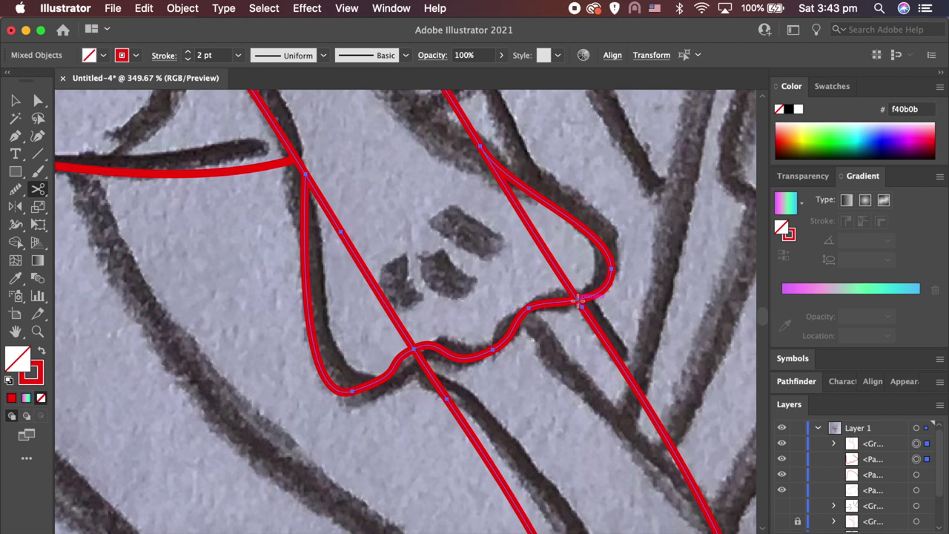
{"action": "left_click", "coordinate": [579, 299]}
{"action": "left_click", "coordinate": [481, 146]}
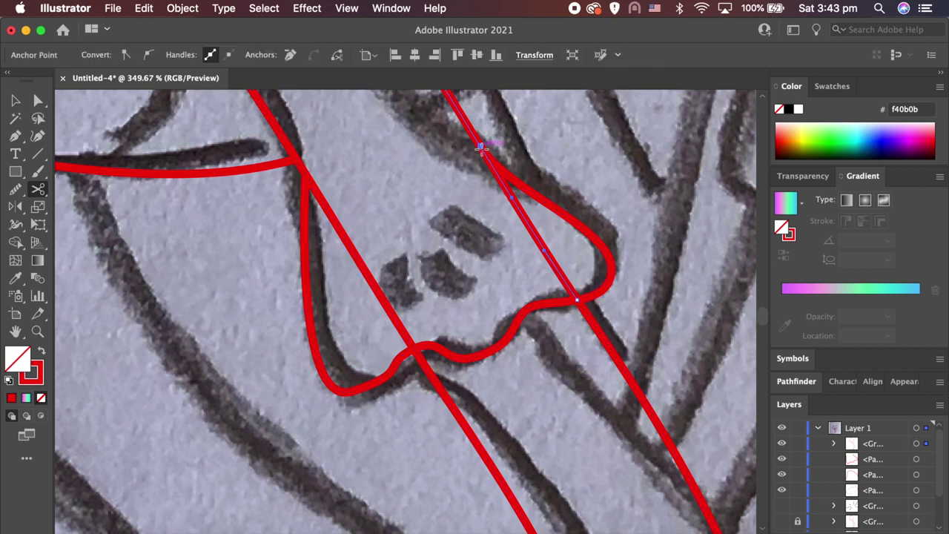
{"action": "left_click", "coordinate": [305, 172]}
- Delete the left and right diagonal segments lying inside the stem
{"action": "key", "text": "a"}
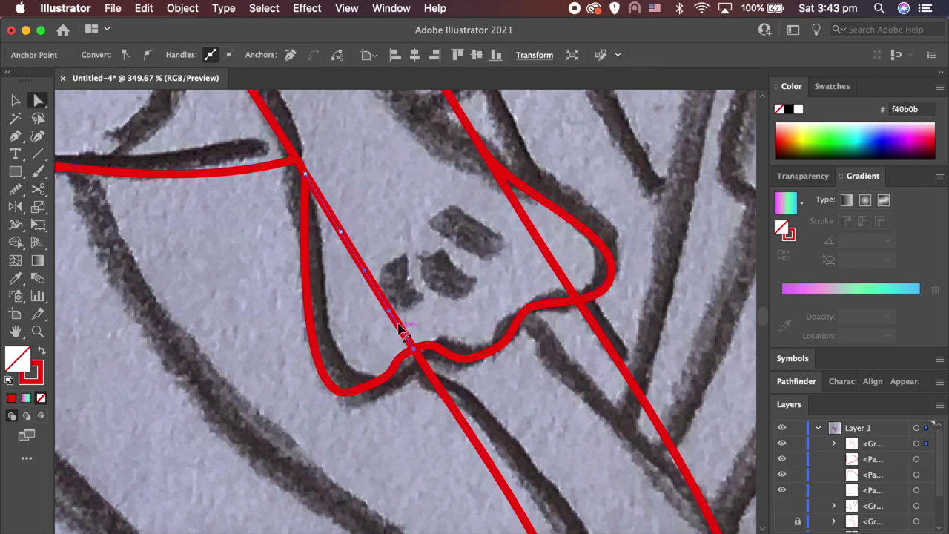
{"action": "left_click", "coordinate": [343, 332]}
{"action": "left_click", "coordinate": [397, 312]}
{"action": "key", "text": "Delete"}
{"action": "left_click", "coordinate": [539, 243]}
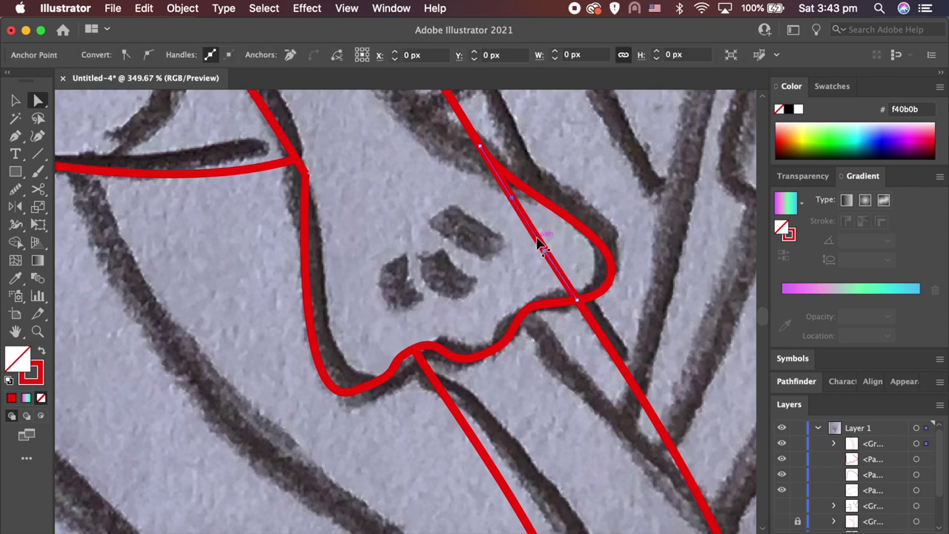
{"action": "key", "text": "Delete"}
{"action": "scroll", "coordinate": [396, 229], "scroll_direction": "up", "scroll_amount": 3}
{"action": "scroll", "coordinate": [369, 241], "scroll_direction": "up", "scroll_amount": 3}
- Move the diagonal's corner endpoint onto the stem top and join them with Ctrl+J
{"action": "left_click", "coordinate": [363, 237]}
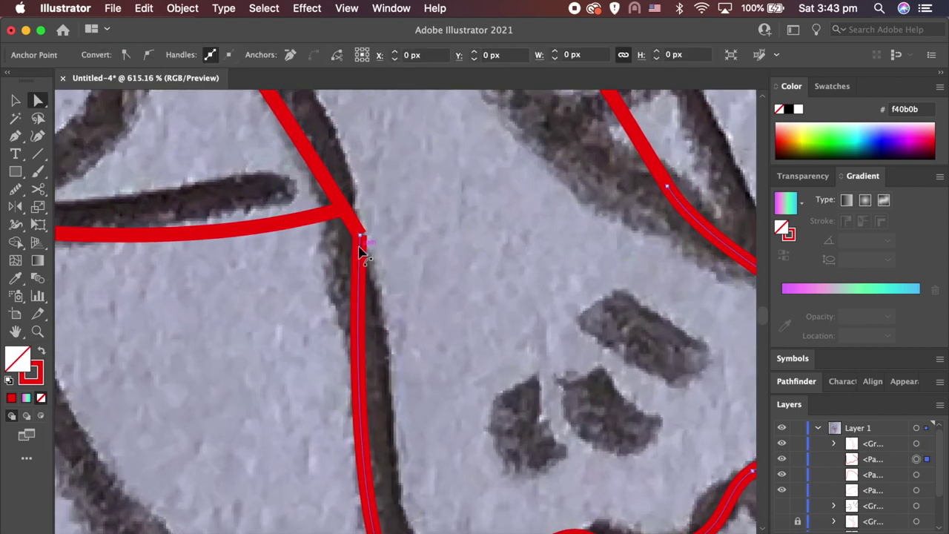
{"action": "scroll", "coordinate": [364, 248], "scroll_direction": "up", "scroll_amount": 2}
{"action": "scroll", "coordinate": [363, 247], "scroll_direction": "up", "scroll_amount": 2}
{"action": "key", "text": "p"}
{"action": "key", "text": "a"}
{"action": "left_click_drag", "start_coordinate": [356, 222], "coordinate": [344, 210]}
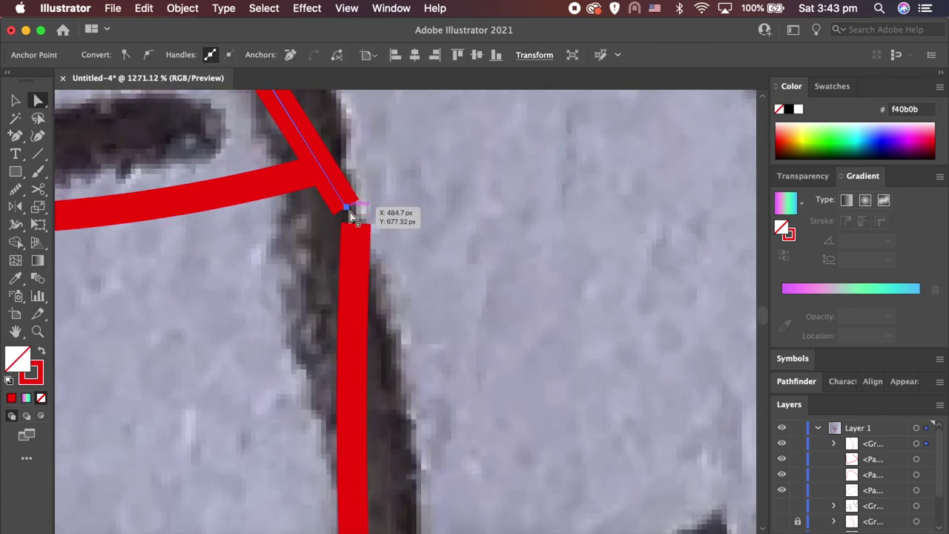
{"action": "key", "text": "ctrl+j"}
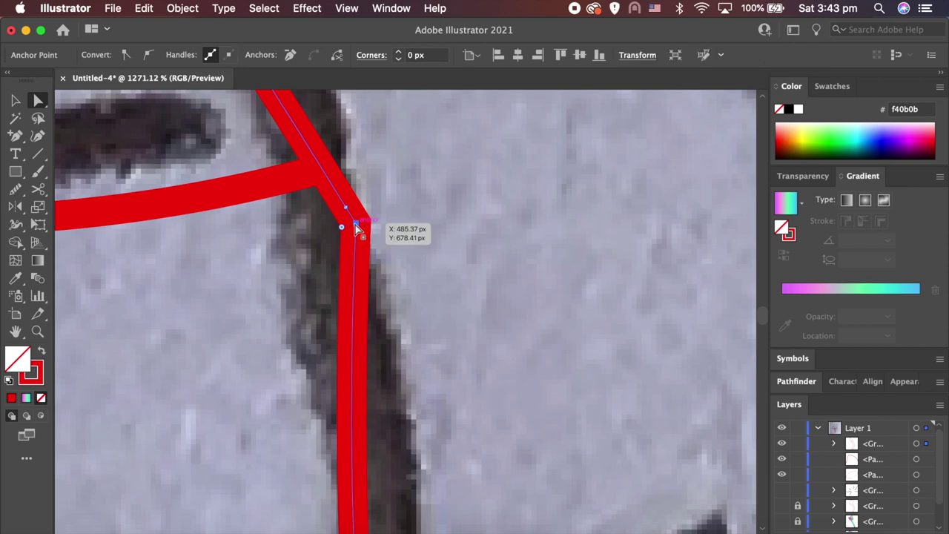
{"action": "left_click", "coordinate": [441, 184]}
{"action": "scroll", "coordinate": [441, 185], "scroll_direction": "down", "scroll_amount": 3}
{"action": "scroll", "coordinate": [442, 185], "scroll_direction": "down", "scroll_amount": 2}
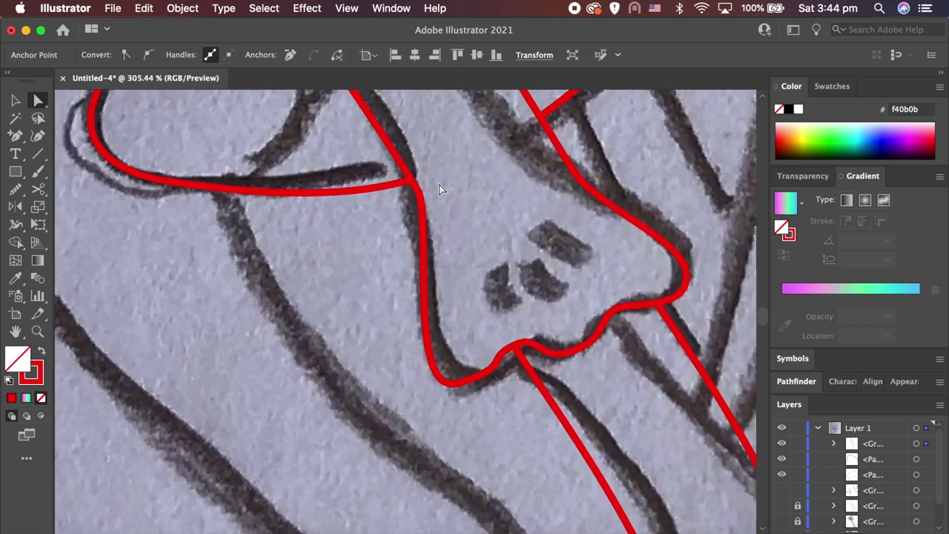
{"action": "scroll", "coordinate": [439, 185], "scroll_direction": "down", "scroll_amount": 1}
{"action": "scroll", "coordinate": [439, 185], "scroll_direction": "down", "scroll_amount": 2}
{"action": "scroll", "coordinate": [439, 184], "scroll_direction": "down", "scroll_amount": 2}
{"action": "scroll", "coordinate": [439, 185], "scroll_direction": "down", "scroll_amount": 1}
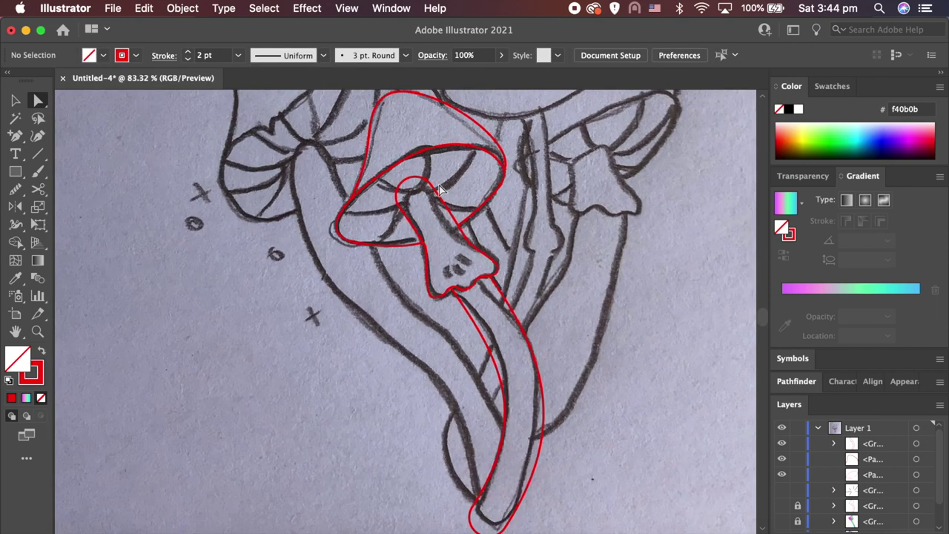
- Change the stroke of all three mushroom paths to black #000
{"action": "scroll", "coordinate": [439, 189], "scroll_direction": "up", "scroll_amount": 1}
{"action": "key", "text": "v"}
{"action": "scroll", "coordinate": [540, 354], "scroll_direction": "up", "scroll_amount": 1}
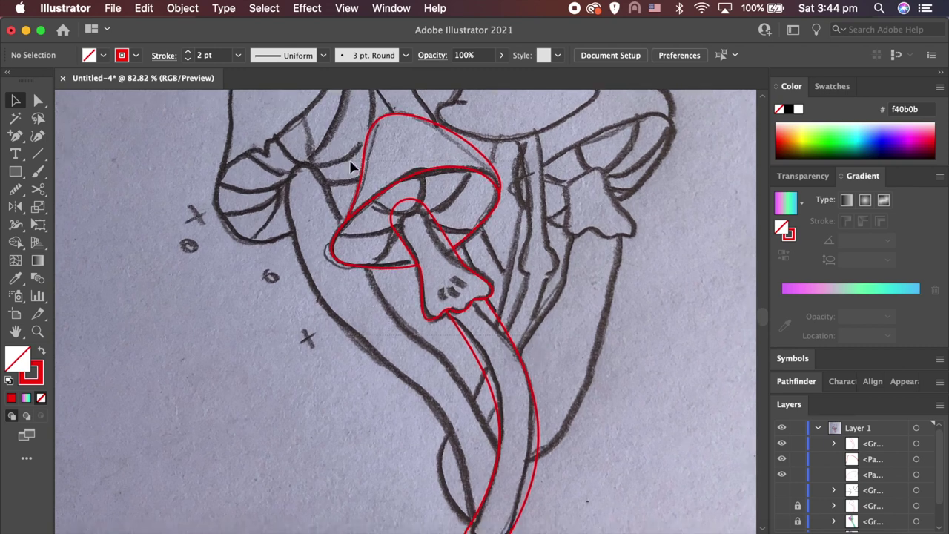
{"action": "key", "text": "super+a"}
{"action": "type", "text": "000"}
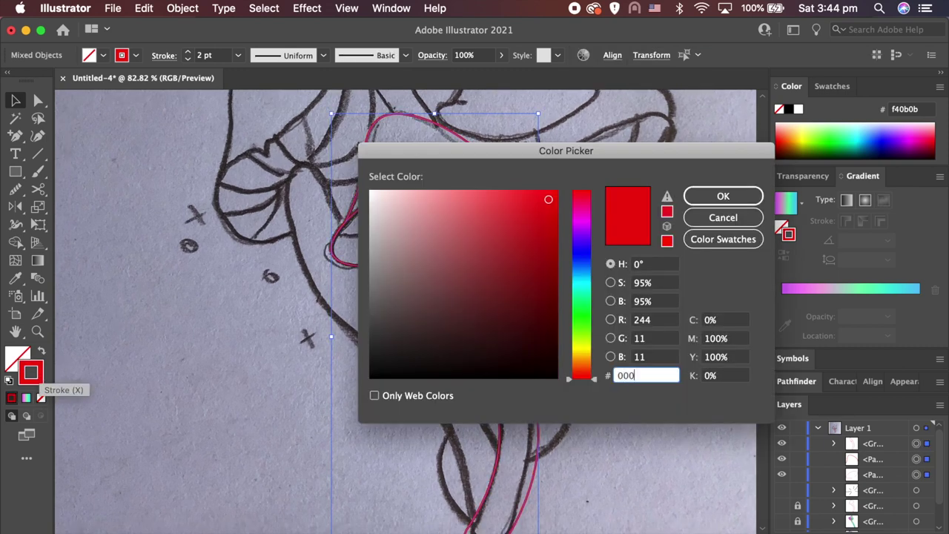
{"action": "key", "text": "Return"}
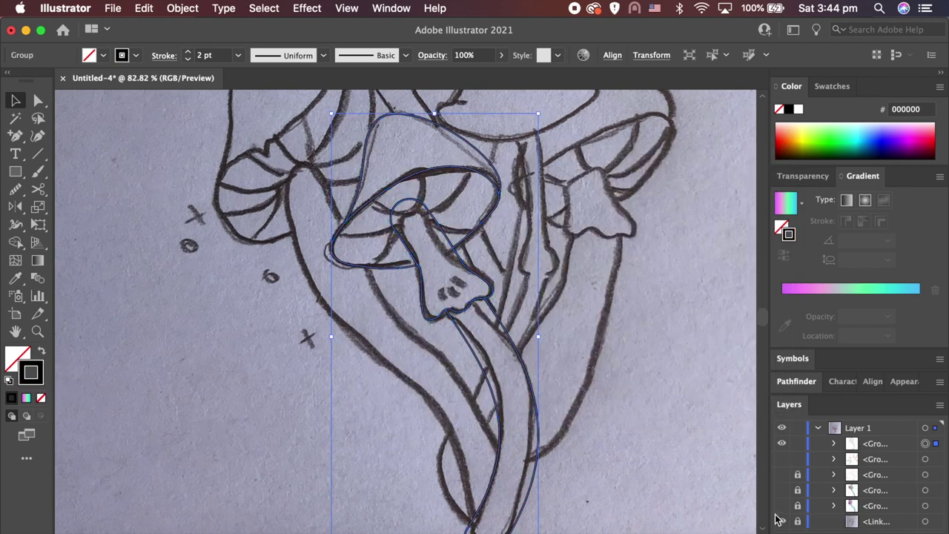
- Show the gill lines, group them with the black outline, and hide the group
{"action": "left_click", "coordinate": [784, 461]}
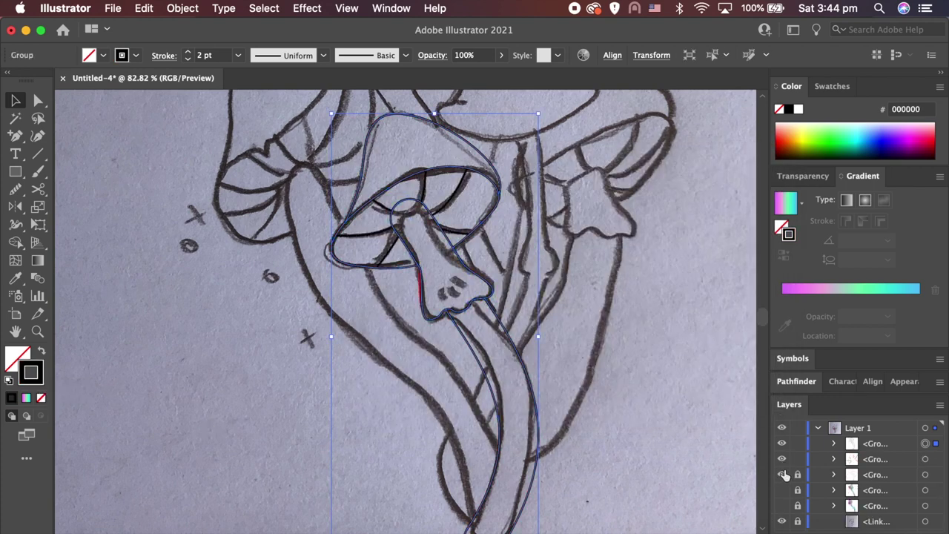
{"action": "left_click", "coordinate": [925, 459], "text": "shift"}
{"action": "key", "text": "super+g"}
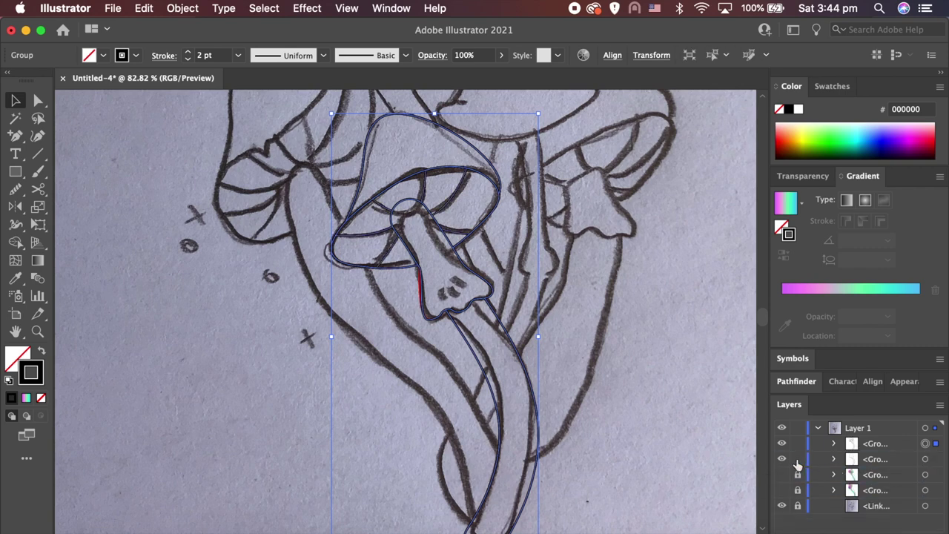
{"action": "left_click", "coordinate": [784, 443]}
{"action": "scroll", "coordinate": [688, 385], "scroll_direction": "down", "scroll_amount": 2}
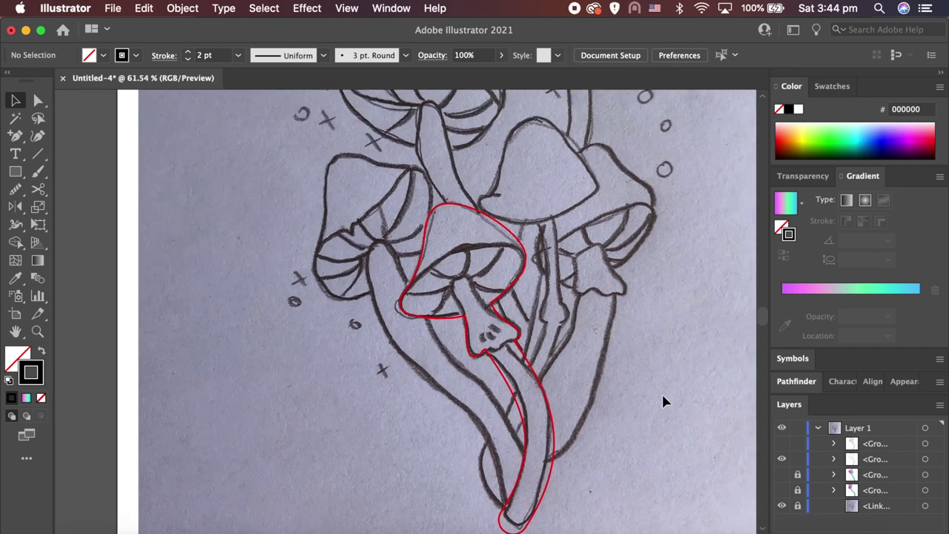
{"action": "scroll", "coordinate": [662, 393], "scroll_direction": "right", "scroll_amount": 2}
- Give the red mushroom copy no stroke and a pink-to-cyan gradient fill
{"action": "left_click", "coordinate": [519, 363]}
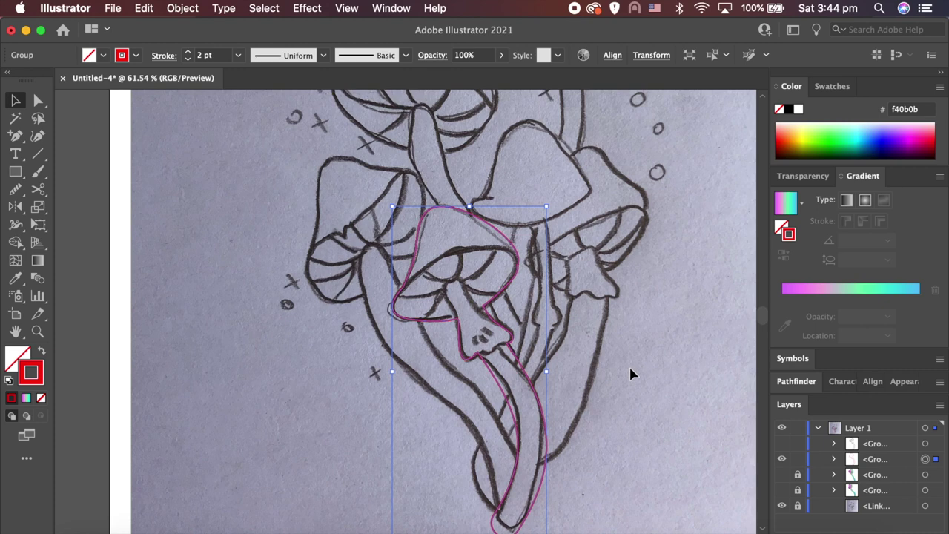
{"action": "key", "text": "backslash"}
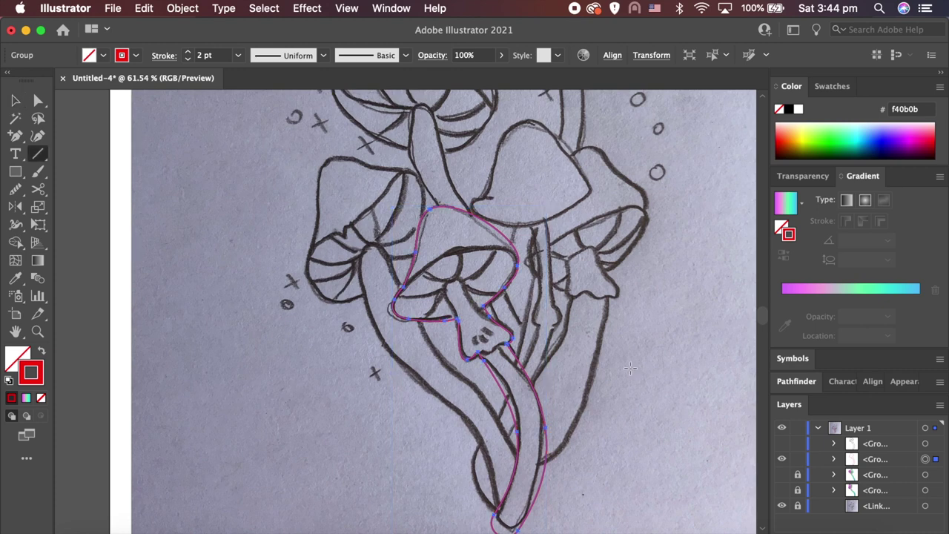
{"action": "key", "text": "slash"}
{"action": "key", "text": "period"}
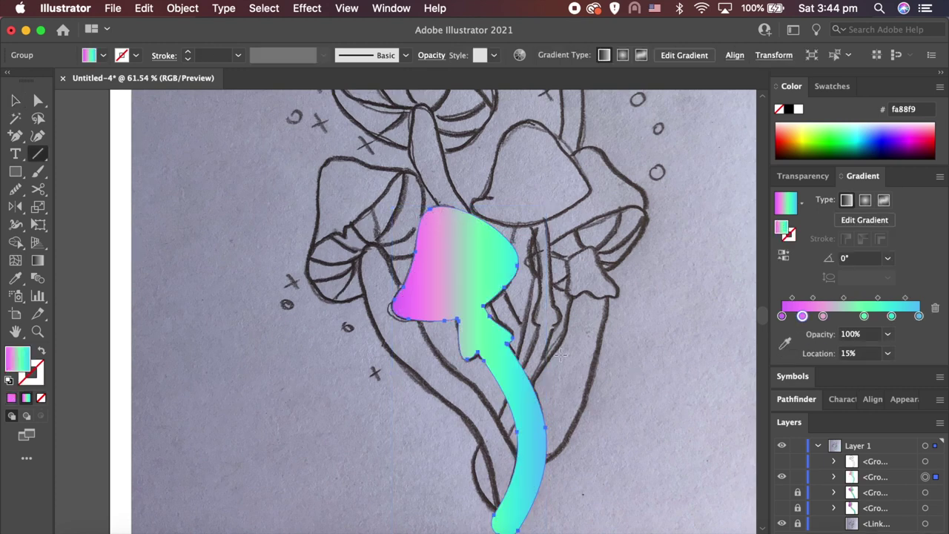
- Show the black outline group again and group the selected gradient mushroom
{"action": "left_click", "coordinate": [782, 461]}
{"action": "key", "text": "v"}
{"action": "left_click", "coordinate": [613, 404]}
{"action": "scroll", "coordinate": [613, 404], "scroll_direction": "down", "scroll_amount": 1}
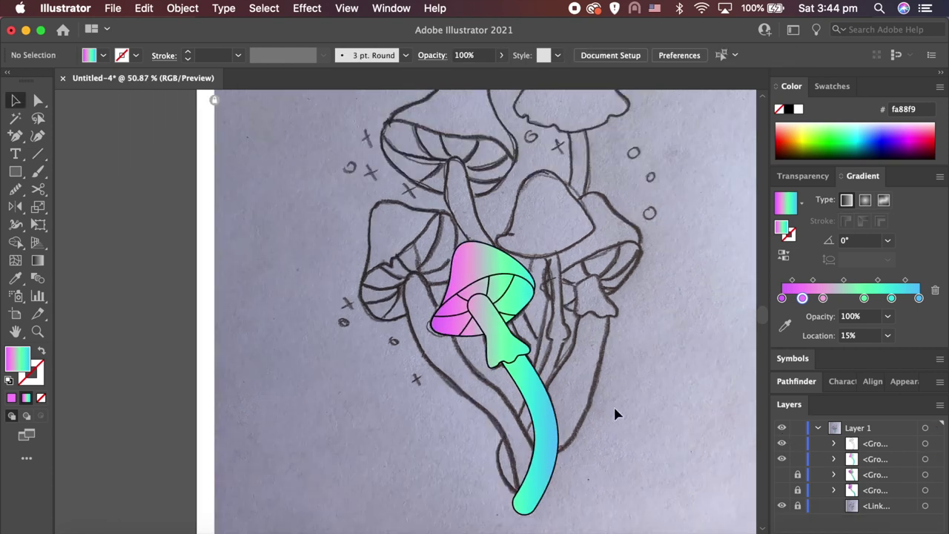
{"action": "left_click", "coordinate": [490, 310]}
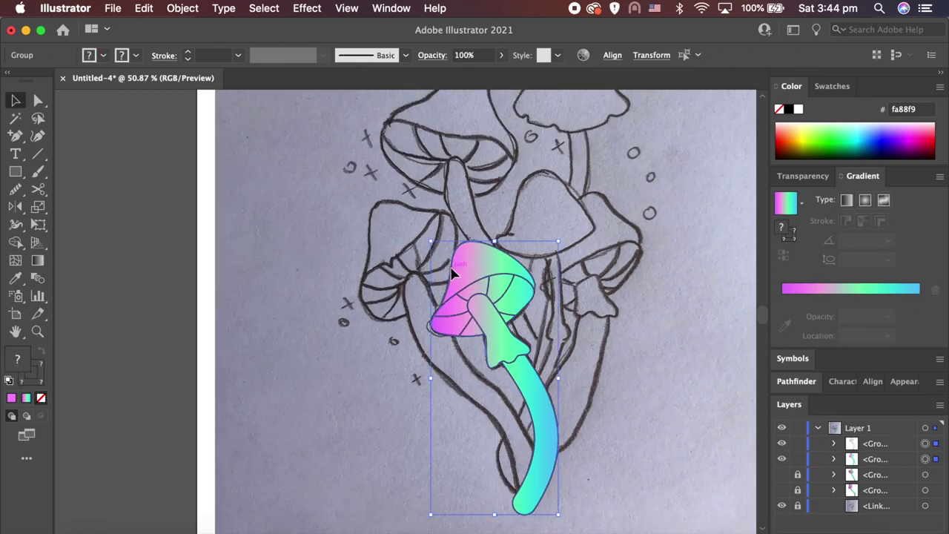
{"action": "key", "text": "ctrl+g"}
{"action": "key", "text": "ctrl+shift+a"}
- Reveal the hidden gradient mushroom groups, then hide them all in the Layers eye column
{"action": "left_click", "coordinate": [785, 460]}
{"action": "left_click", "coordinate": [785, 476]}
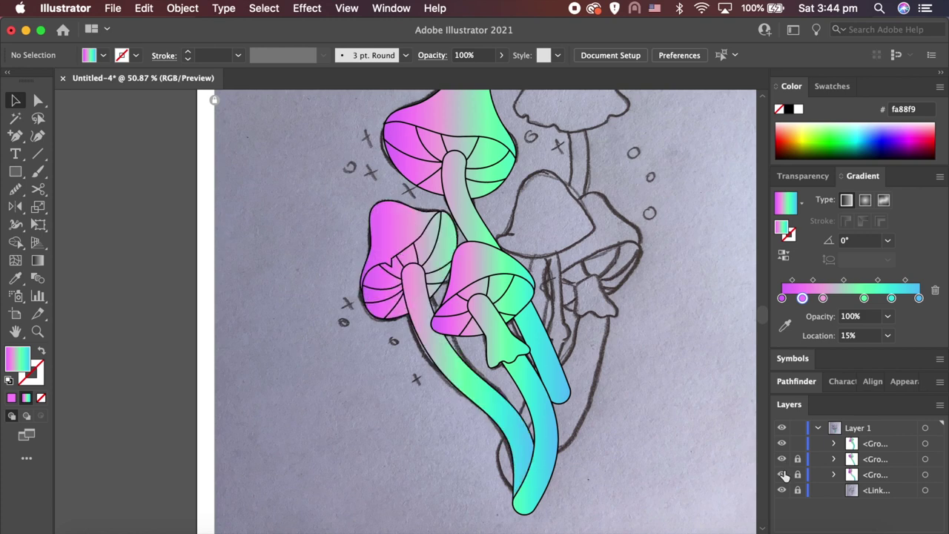
{"action": "scroll", "coordinate": [689, 446], "scroll_direction": "right", "scroll_amount": 3}
{"action": "scroll", "coordinate": [689, 447], "scroll_direction": "up", "scroll_amount": 2}
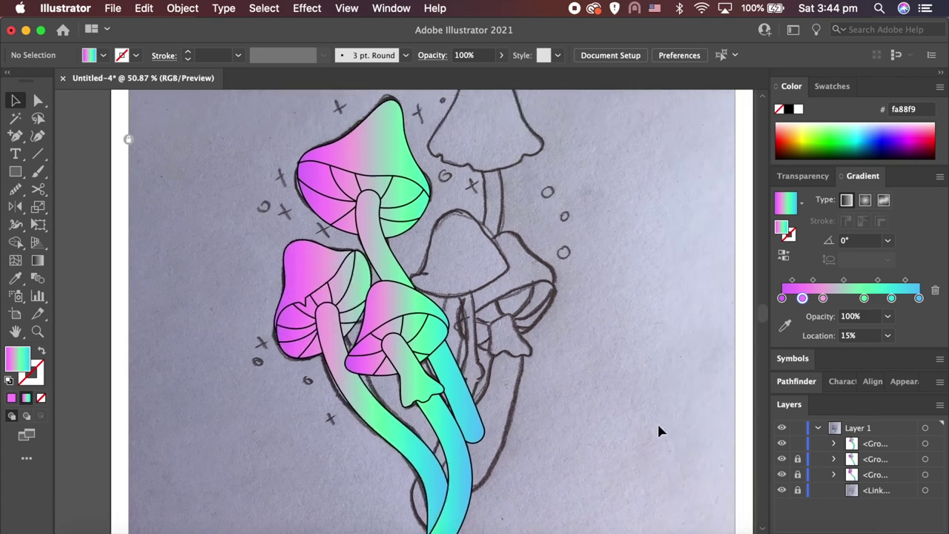
{"action": "left_click_drag", "start_coordinate": [782, 444], "coordinate": [782, 476]}
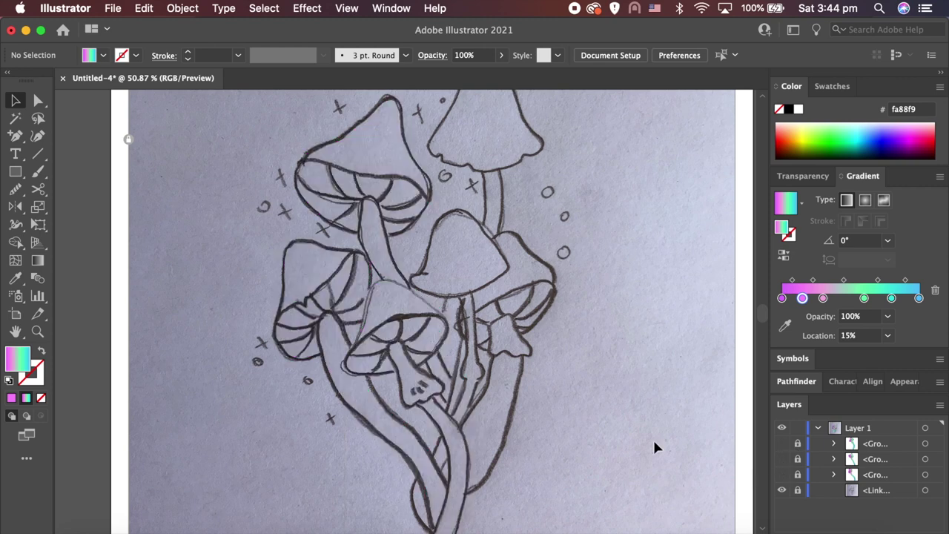
{"action": "scroll", "coordinate": [419, 312], "scroll_direction": "up", "scroll_amount": 3}
{"action": "scroll", "coordinate": [419, 308], "scroll_direction": "right", "scroll_amount": 3}
{"action": "scroll", "coordinate": [419, 304], "scroll_direction": "up", "scroll_amount": 5}
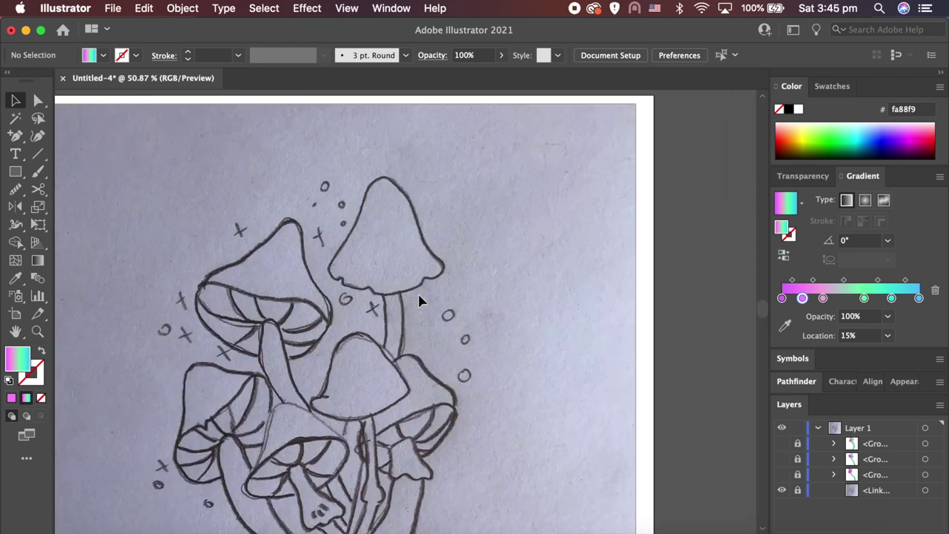
- Swap fill and stroke and set the stroke colour to red #ff0000
{"action": "scroll", "coordinate": [419, 300], "scroll_direction": "up", "scroll_amount": 2}
{"action": "scroll", "coordinate": [419, 300], "scroll_direction": "up", "scroll_amount": 3}
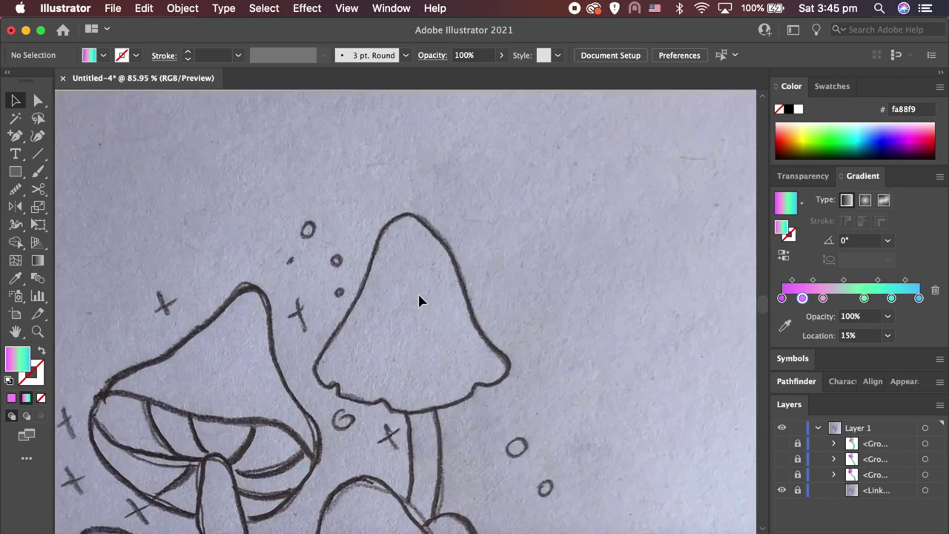
{"action": "left_click", "coordinate": [43, 351]}
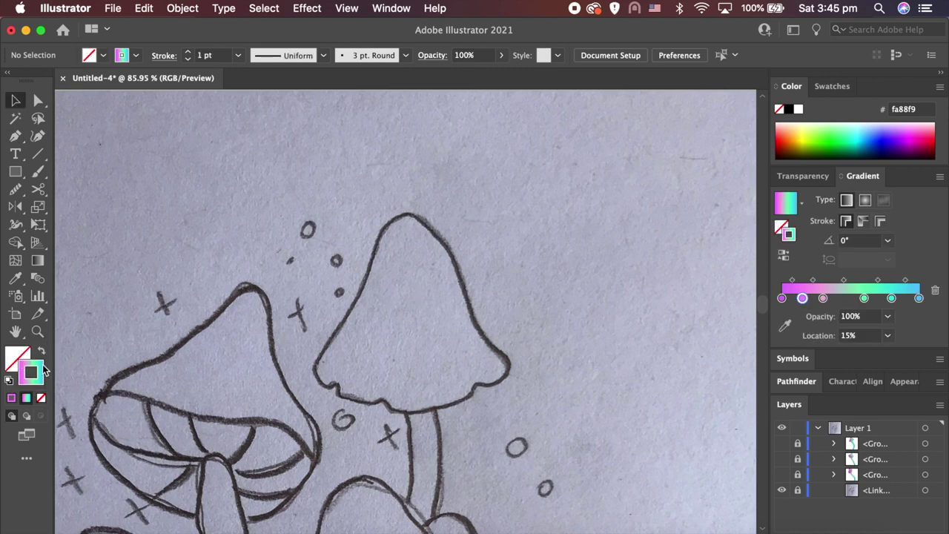
{"action": "double_click", "coordinate": [43, 364]}
{"action": "left_click", "coordinate": [554, 193]}
{"action": "left_click_drag", "start_coordinate": [555, 194], "coordinate": [559, 190]}
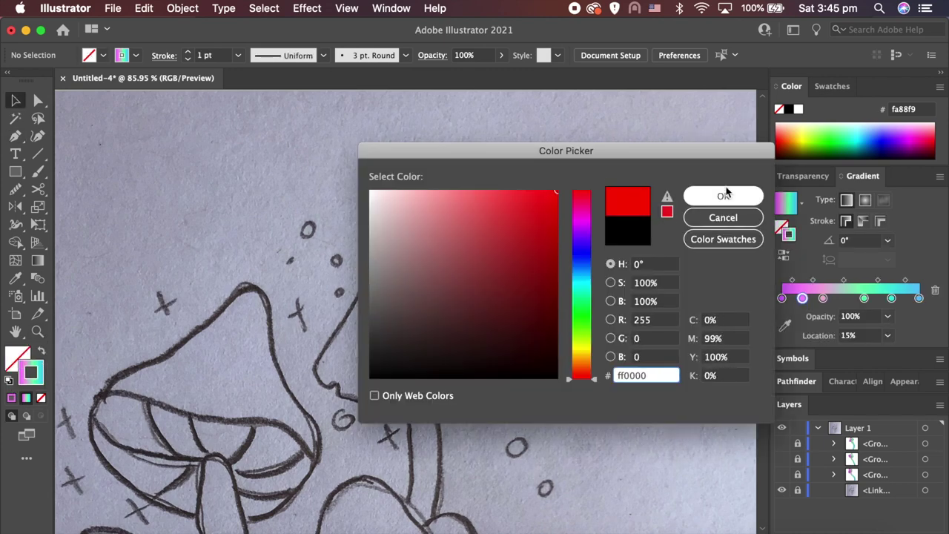
{"action": "left_click", "coordinate": [723, 195]}
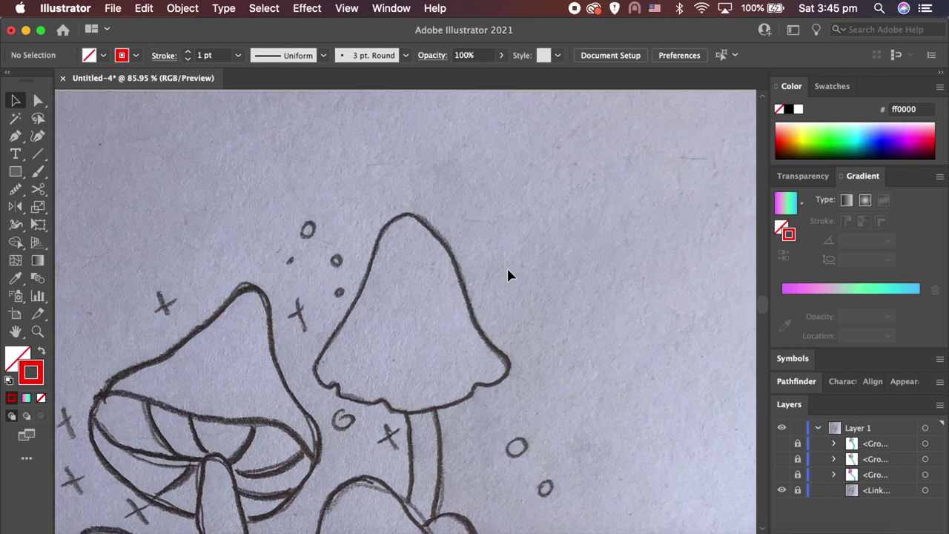
- Trace the upper-right mushroom's cap as a closed curved Pen path
{"action": "key", "text": "p"}
{"action": "left_click_drag", "start_coordinate": [403, 214], "coordinate": [424, 214]}
{"action": "mouse_move", "coordinate": [456, 267]}
{"action": "left_mouse_down"}
{"action": "mouse_move", "coordinate": [488, 348]}
{"action": "mouse_move", "coordinate": [545, 379]}
{"action": "mouse_move", "coordinate": [481, 386]}
{"action": "mouse_move", "coordinate": [428, 412]}
{"action": "left_mouse_up"}
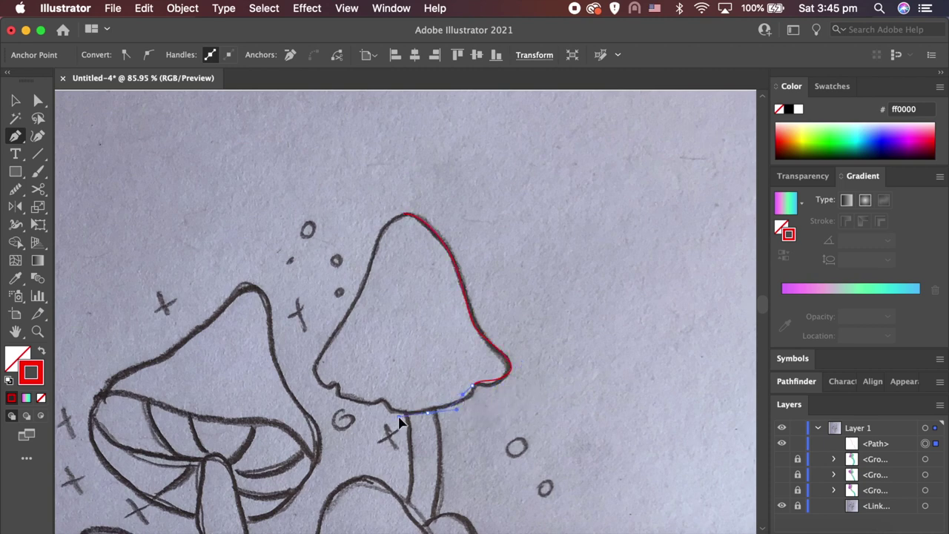
{"action": "left_click_drag", "start_coordinate": [428, 410], "coordinate": [349, 400]}
{"action": "mouse_move", "coordinate": [336, 386]}
{"action": "left_mouse_down"}
{"action": "mouse_move", "coordinate": [316, 365]}
{"action": "mouse_move", "coordinate": [384, 304]}
{"action": "left_mouse_up"}
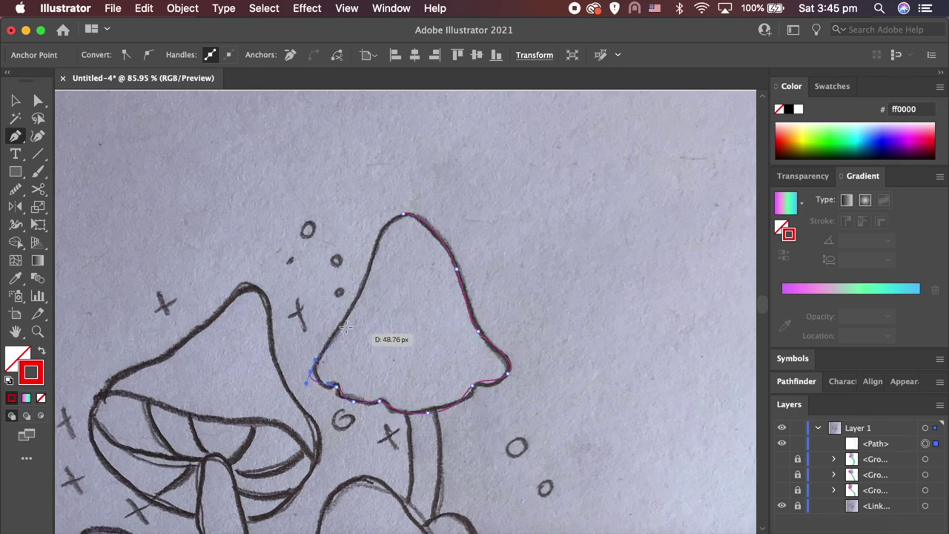
{"action": "left_click_drag", "start_coordinate": [404, 215], "coordinate": [423, 212]}
- Smooth the cap outline's left and right edges with the Pencil, then deselect
{"action": "key", "text": "n"}
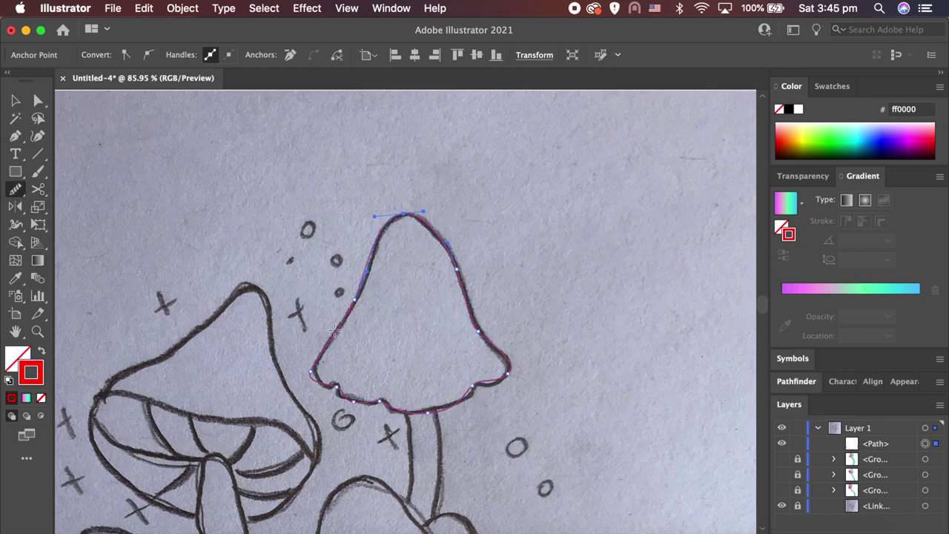
{"action": "left_click_drag", "start_coordinate": [363, 271], "coordinate": [417, 214]}
{"action": "left_click_drag", "start_coordinate": [473, 296], "coordinate": [510, 343]}
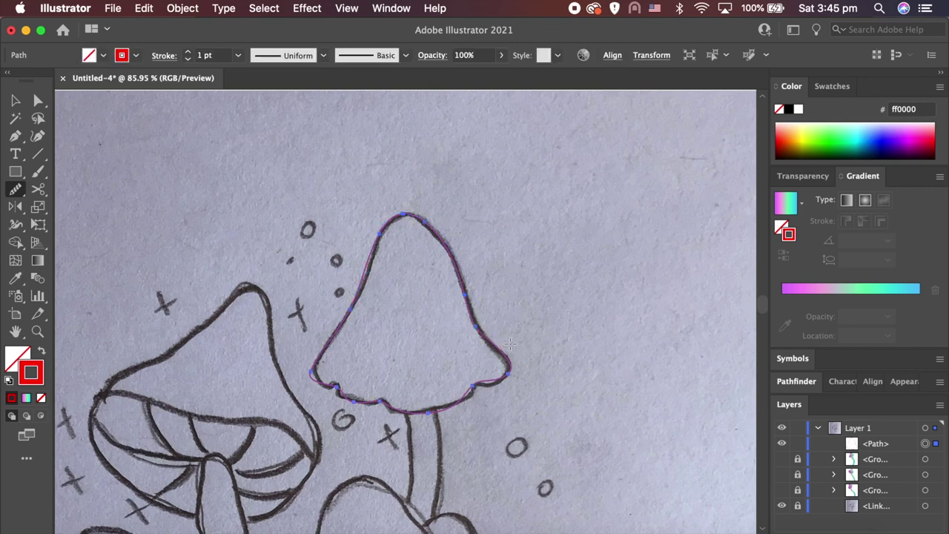
{"action": "key", "text": "v"}
{"action": "left_click", "coordinate": [548, 411]}
{"action": "scroll", "coordinate": [545, 413], "scroll_direction": "down", "scroll_amount": 2}
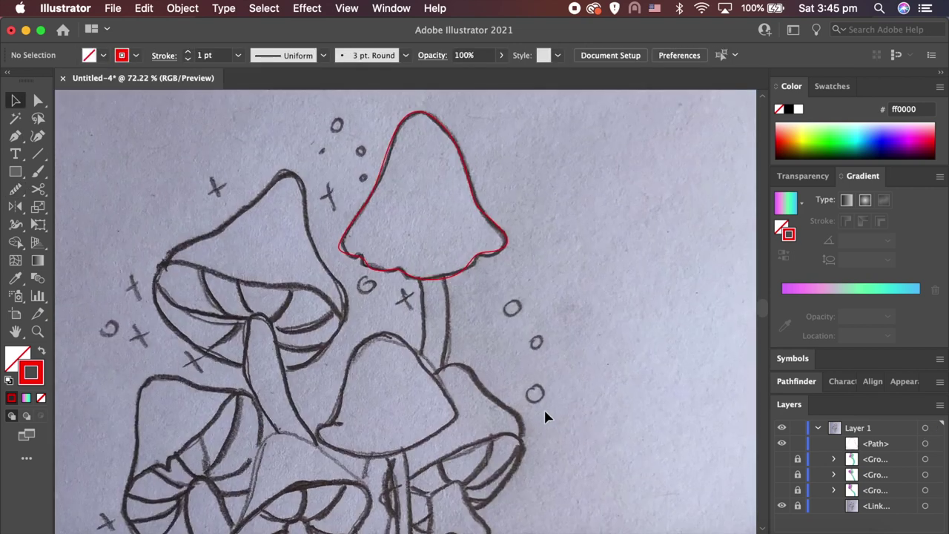
- Draw a wavy stem path with the Pen from the cap's base downward
{"action": "scroll", "coordinate": [545, 414], "scroll_direction": "down", "scroll_amount": 2}
{"action": "scroll", "coordinate": [544, 408], "scroll_direction": "down", "scroll_amount": 1}
{"action": "scroll", "coordinate": [543, 408], "scroll_direction": "down", "scroll_amount": 1}
{"action": "key", "text": "p"}
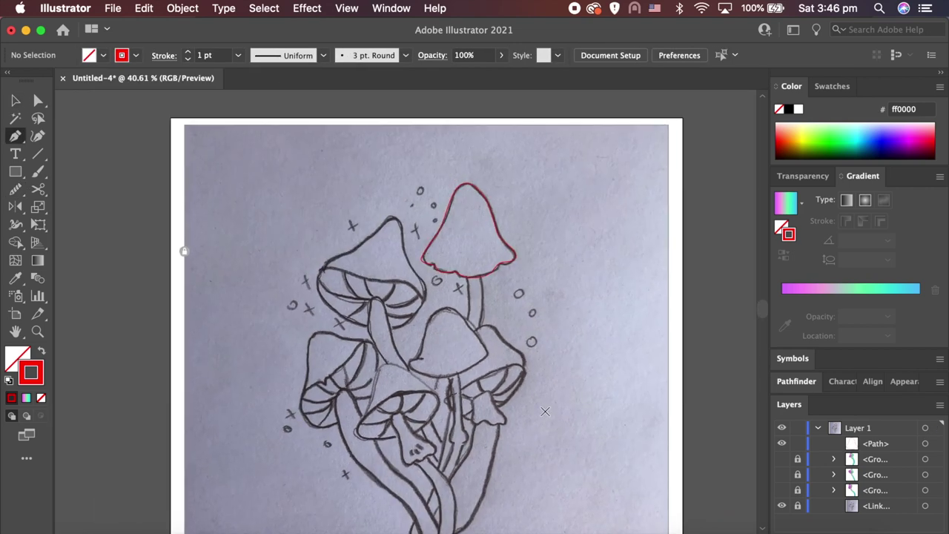
{"action": "left_click", "coordinate": [469, 276]}
{"action": "left_click_drag", "start_coordinate": [469, 344], "coordinate": [455, 381]}
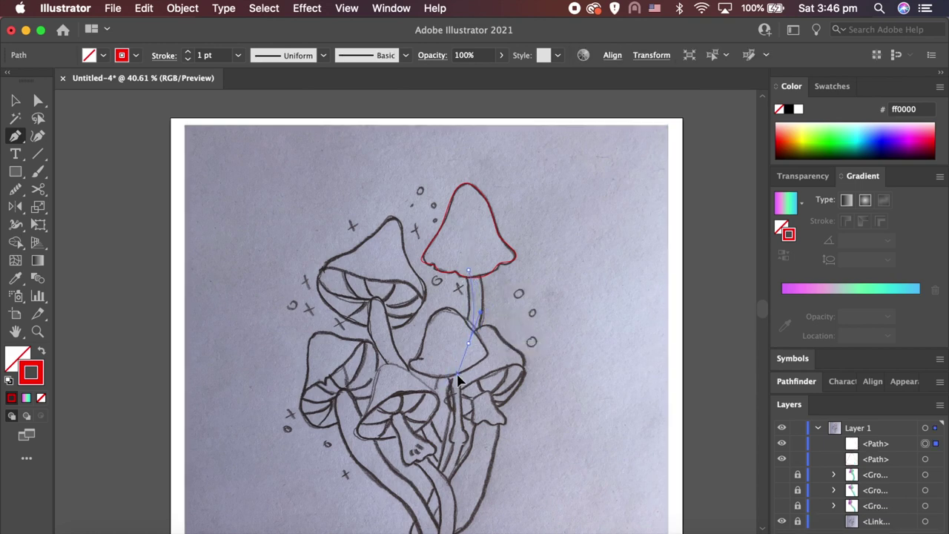
{"action": "left_click_drag", "start_coordinate": [452, 490], "coordinate": [481, 520]}
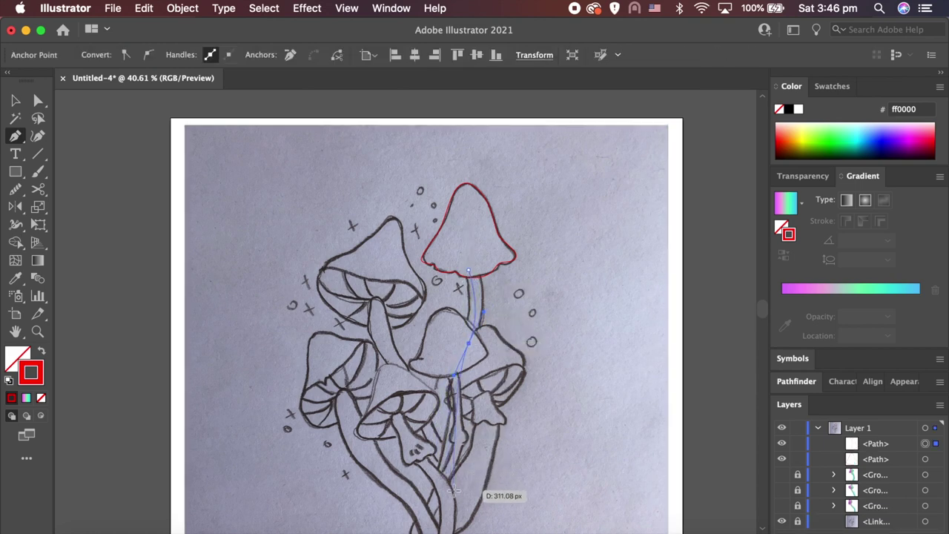
{"action": "left_click_drag", "start_coordinate": [480, 519], "coordinate": [487, 513]}
{"action": "key", "text": "v"}
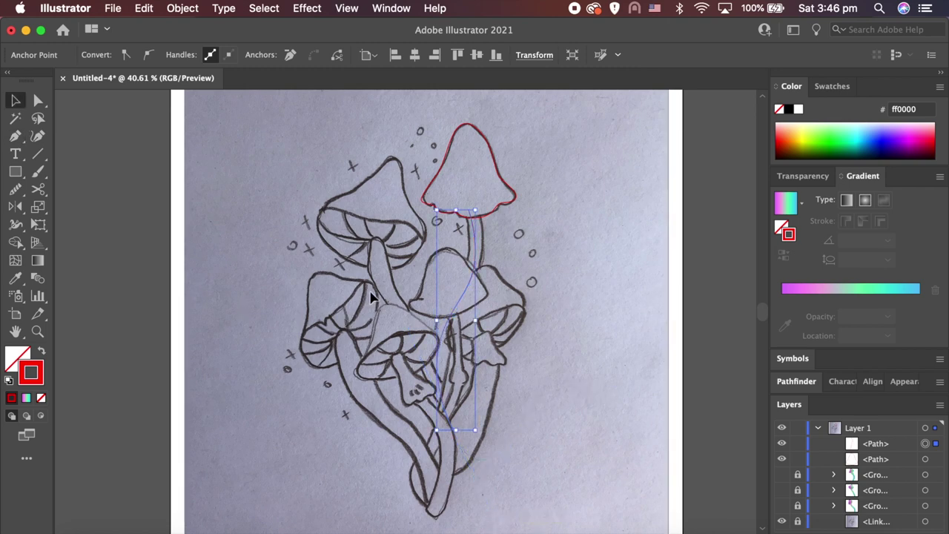
- Give the stem a 30 pt Round Cap stroke and expand it into an outline
{"action": "left_click", "coordinate": [219, 55]}
{"action": "key", "text": "BackSpace"}
{"action": "type", "text": "0"}
{"action": "key", "text": "Return"}
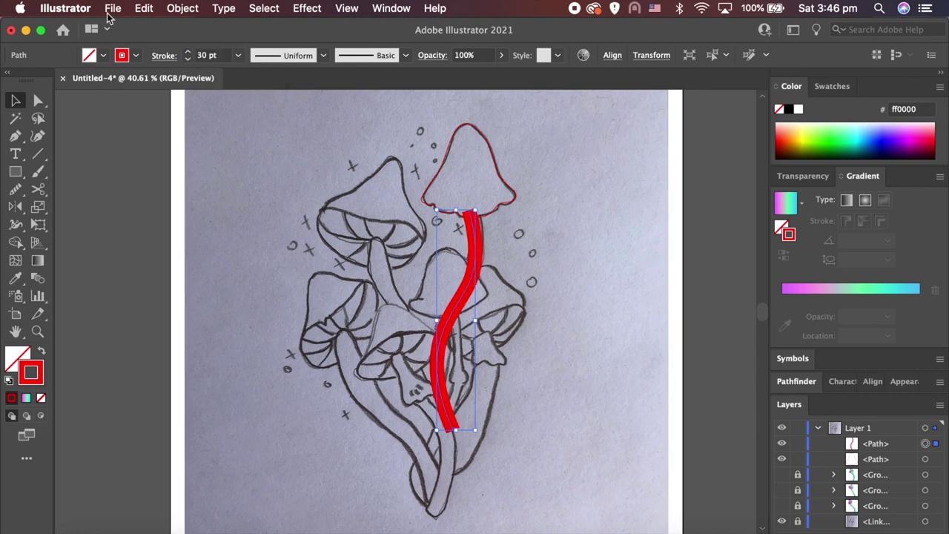
{"action": "left_click", "coordinate": [164, 55]}
{"action": "left_click", "coordinate": [79, 93]}
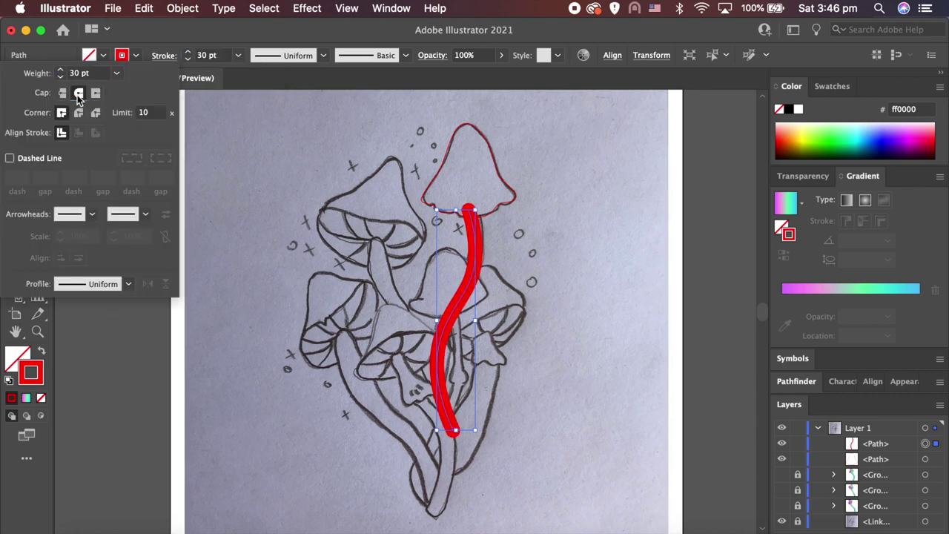
{"action": "left_click", "coordinate": [168, 57]}
{"action": "left_click", "coordinate": [183, 8]}
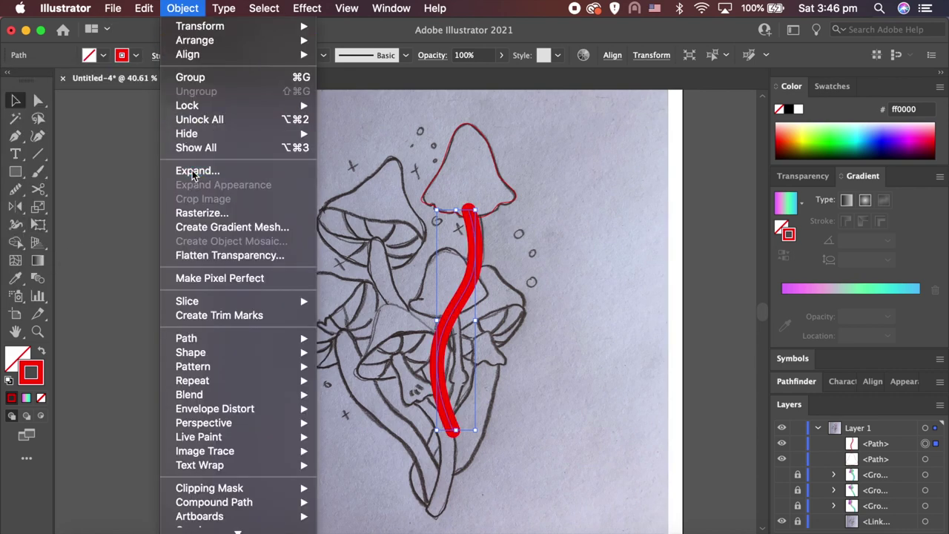
{"action": "left_click", "coordinate": [192, 171]}
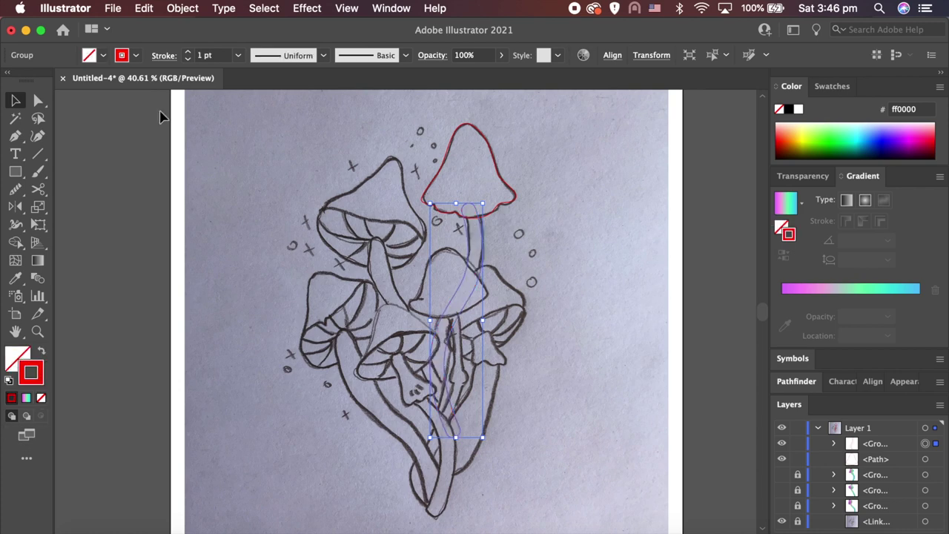
{"action": "left_click", "coordinate": [570, 243]}
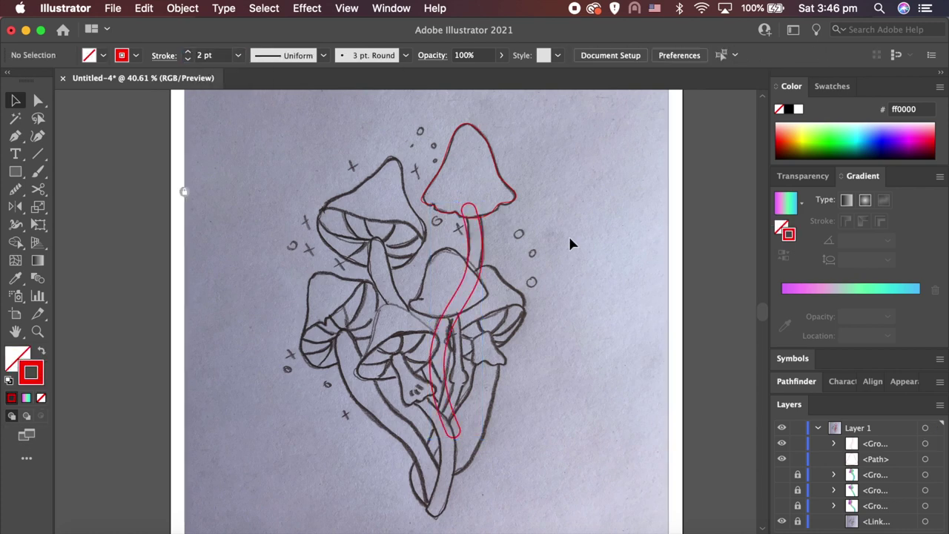
- Copy the cap and stem, then merge them into one shape with Shape Builder
{"action": "left_click_drag", "start_coordinate": [446, 184], "coordinate": [724, 343]}
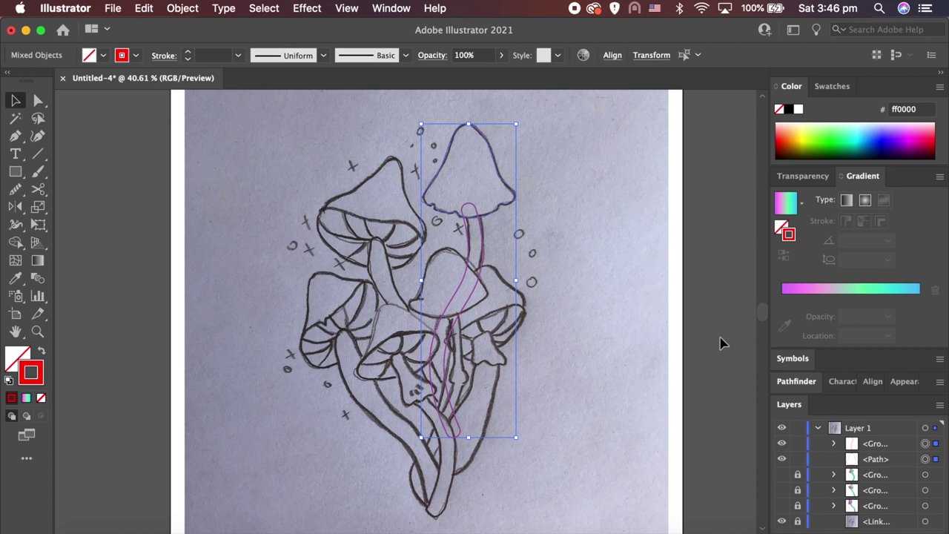
{"action": "left_click", "coordinate": [144, 8]}
{"action": "left_click", "coordinate": [152, 77]}
{"action": "key", "text": "shift+m"}
{"action": "left_click_drag", "start_coordinate": [469, 171], "coordinate": [474, 222]}
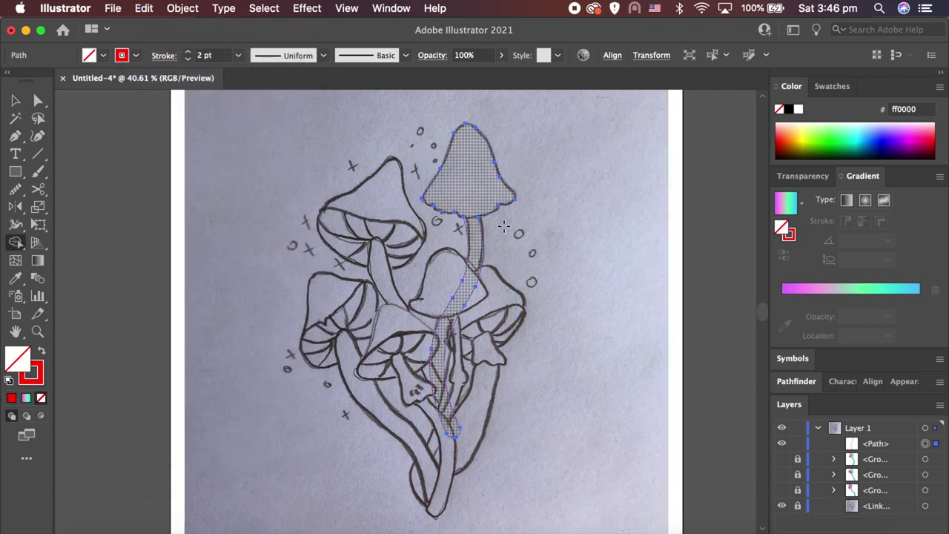
{"action": "key", "text": "v"}
{"action": "left_click", "coordinate": [544, 230]}
{"action": "left_click", "coordinate": [482, 225]}
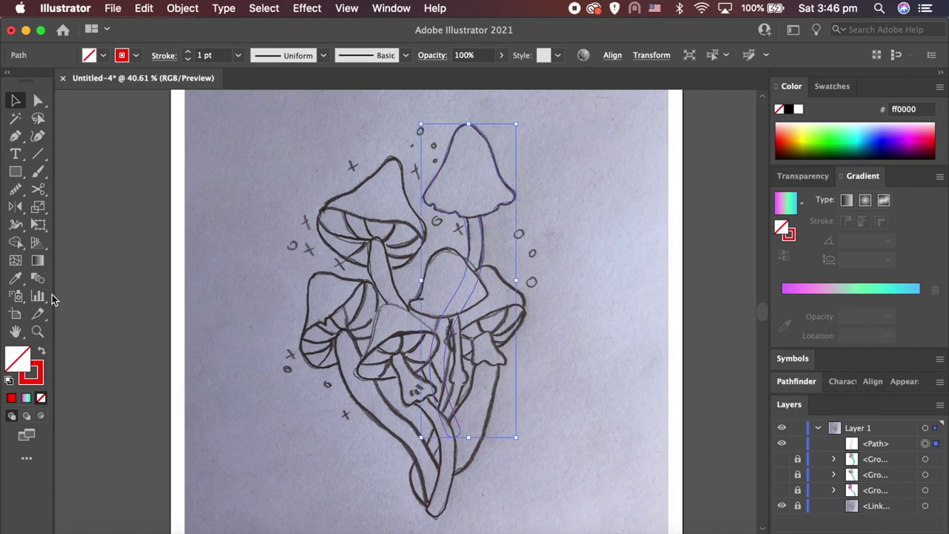
- Set the merged shape's stroke to black #000000 and paste the red copies in place
{"action": "double_click", "coordinate": [43, 367]}
{"action": "type", "text": "0000"}
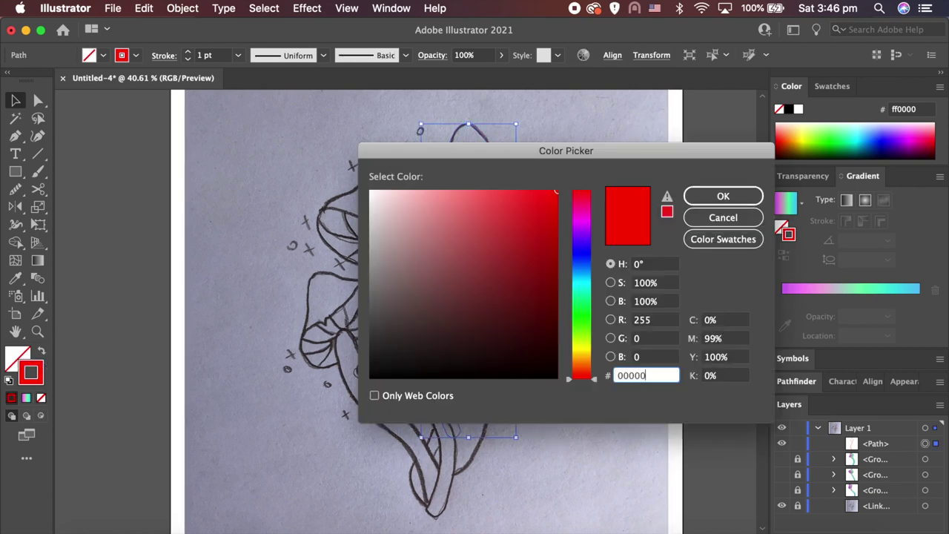
{"action": "type", "text": "0"}
{"action": "key", "text": "Return"}
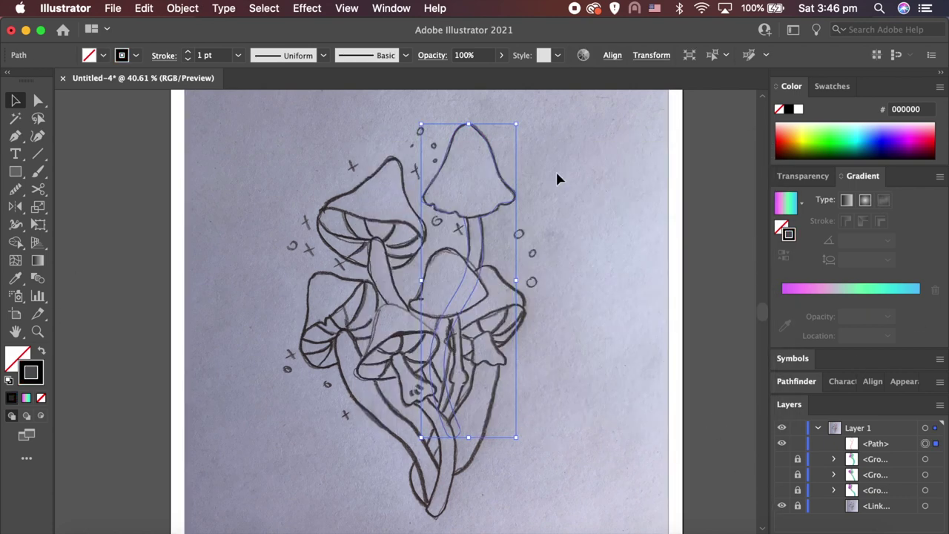
{"action": "left_click", "coordinate": [585, 367]}
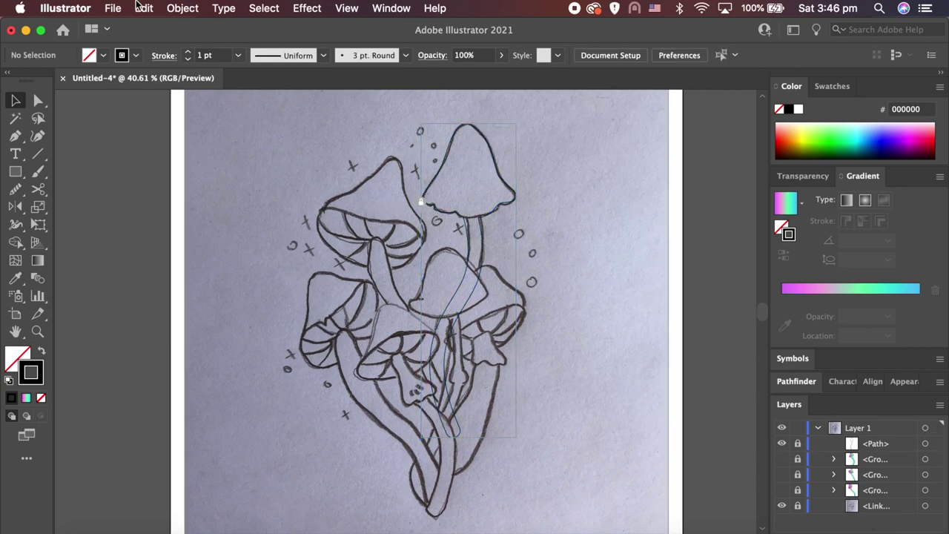
{"action": "left_click", "coordinate": [142, 8]}
{"action": "left_click", "coordinate": [167, 131]}
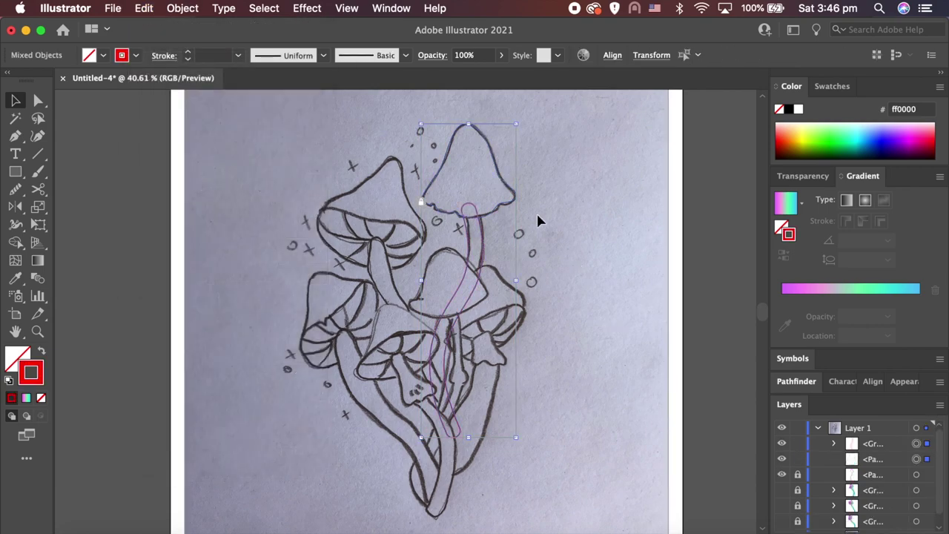
- Cut the red stem where it meets the cap and delete its top loop
{"action": "scroll", "coordinate": [537, 215], "scroll_direction": "up", "scroll_amount": 3}
{"action": "scroll", "coordinate": [453, 163], "scroll_direction": "up", "scroll_amount": 5}
{"action": "scroll", "coordinate": [328, 283], "scroll_direction": "up", "scroll_amount": 2}
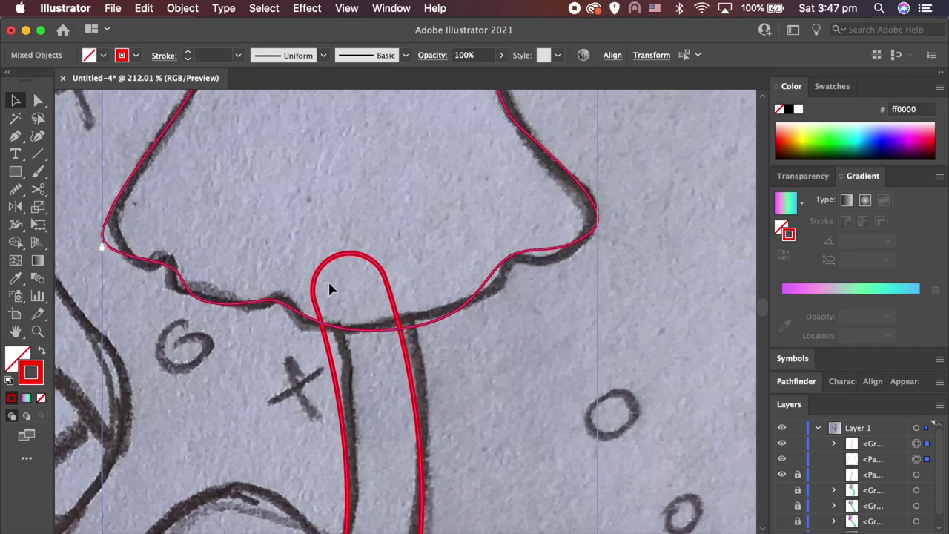
{"action": "left_click", "coordinate": [424, 360]}
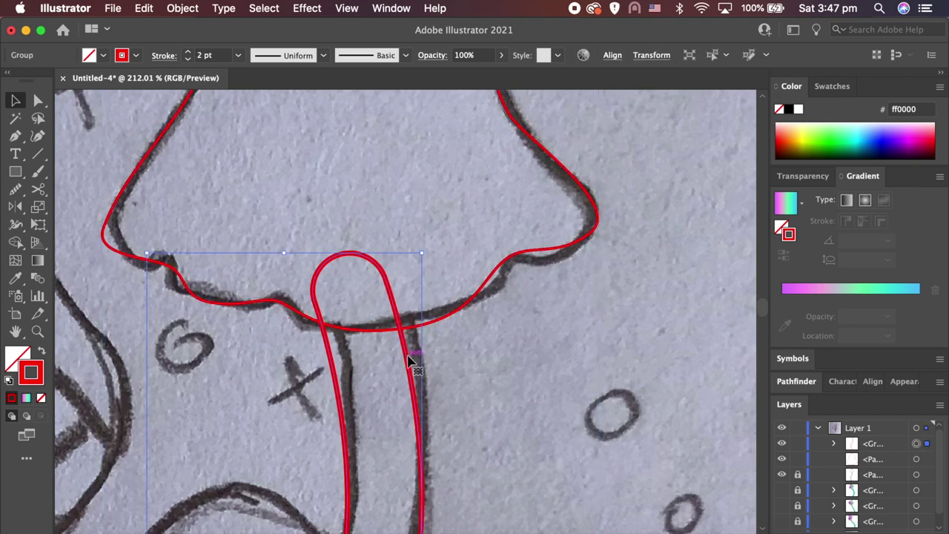
{"action": "scroll", "coordinate": [192, 248], "scroll_direction": "up", "scroll_amount": 1}
{"action": "scroll", "coordinate": [191, 249], "scroll_direction": "up", "scroll_amount": 1}
{"action": "key", "text": "c"}
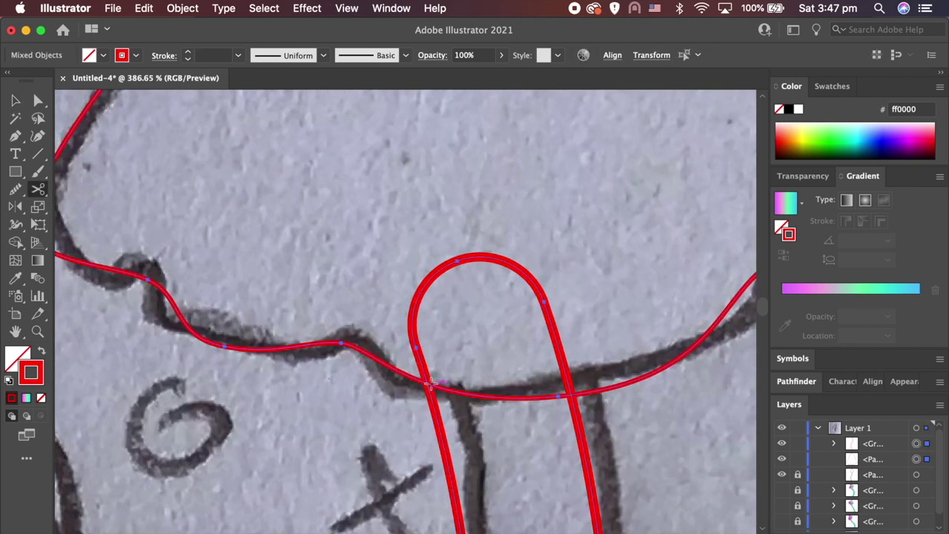
{"action": "left_click", "coordinate": [430, 384]}
{"action": "key", "text": "a"}
{"action": "left_click", "coordinate": [546, 304]}
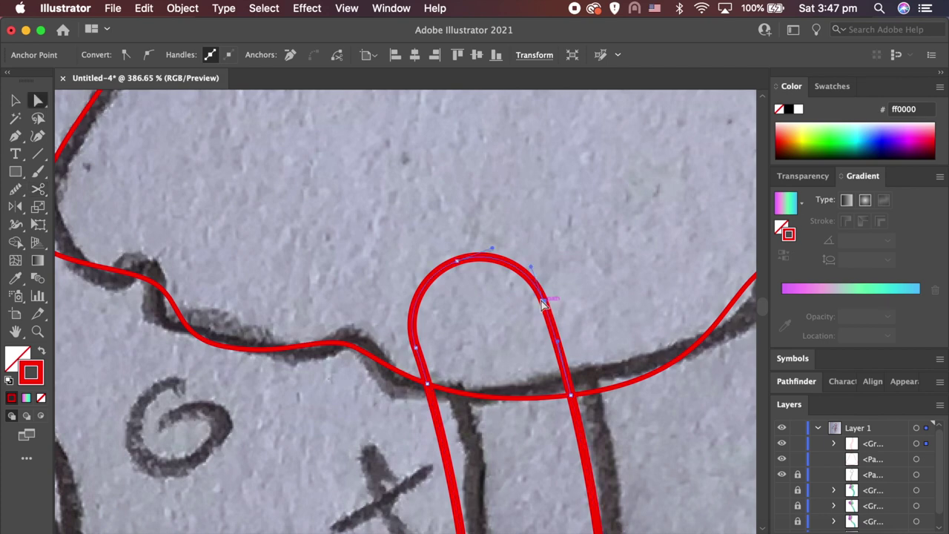
{"action": "key", "text": "Delete"}
- Select the cap and stem paths and set their stroke to None
{"action": "scroll", "coordinate": [542, 305], "scroll_direction": "down", "scroll_amount": 2}
{"action": "scroll", "coordinate": [541, 306], "scroll_direction": "down", "scroll_amount": 2}
{"action": "key", "text": "v"}
{"action": "left_click", "coordinate": [611, 321]}
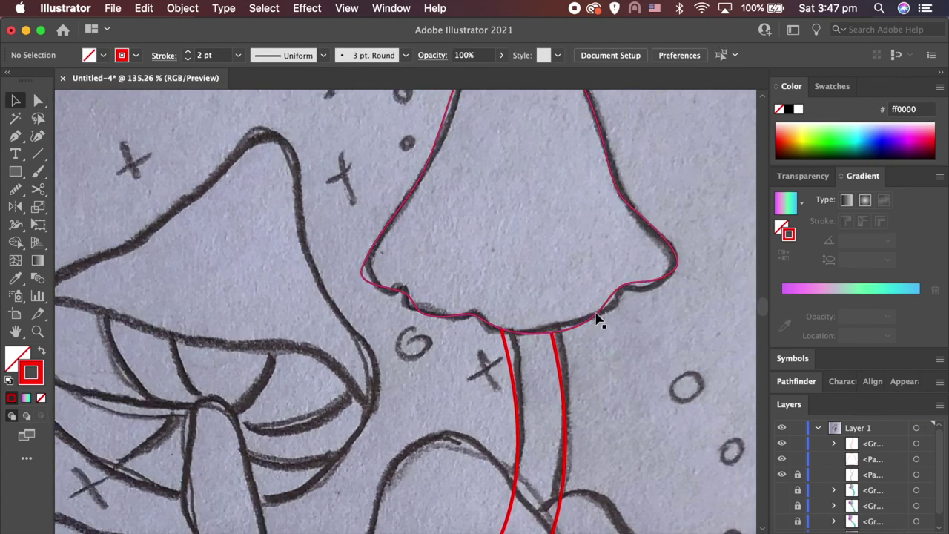
{"action": "left_click", "coordinate": [562, 364], "text": "shift"}
{"action": "key", "text": "slash"}
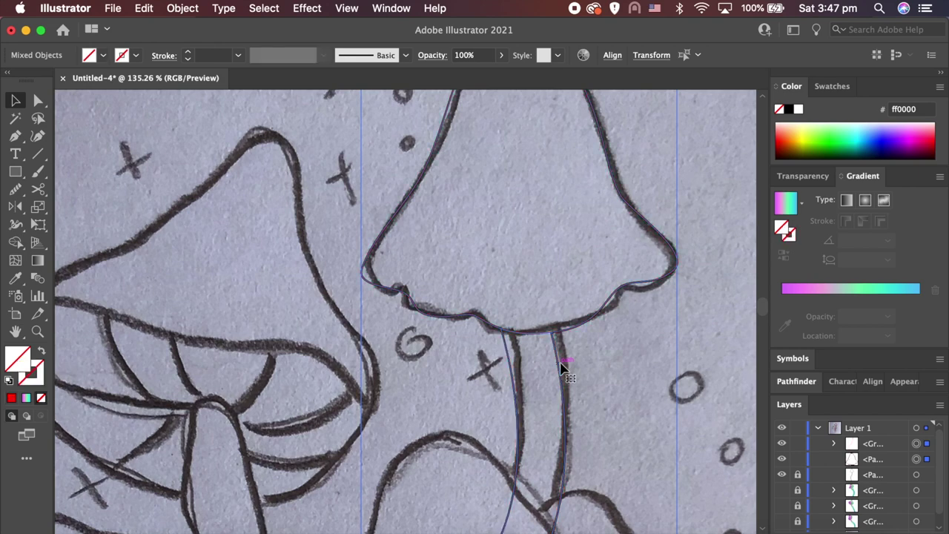
- Group the cap and stem, bring the group to front, and give it a black outline
{"action": "key", "text": "period"}
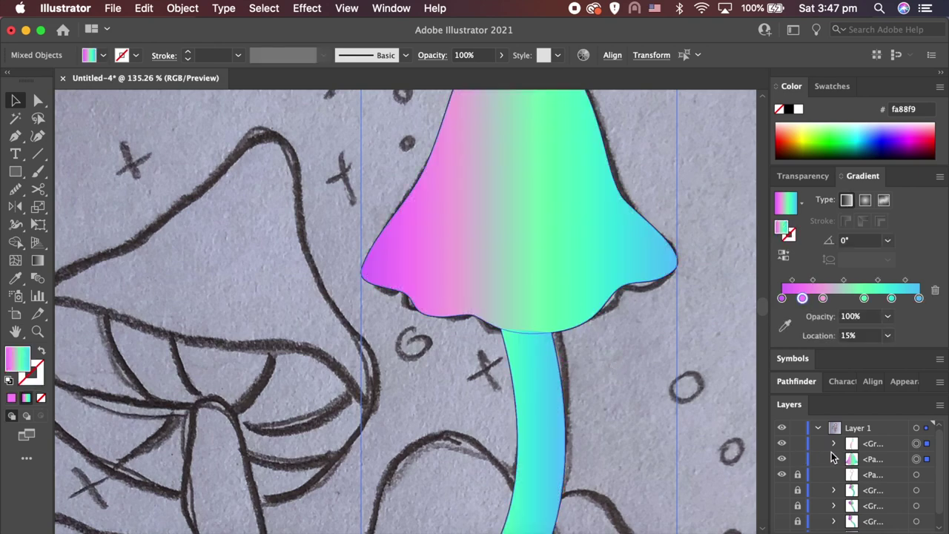
{"action": "key", "text": "ctrl+g"}
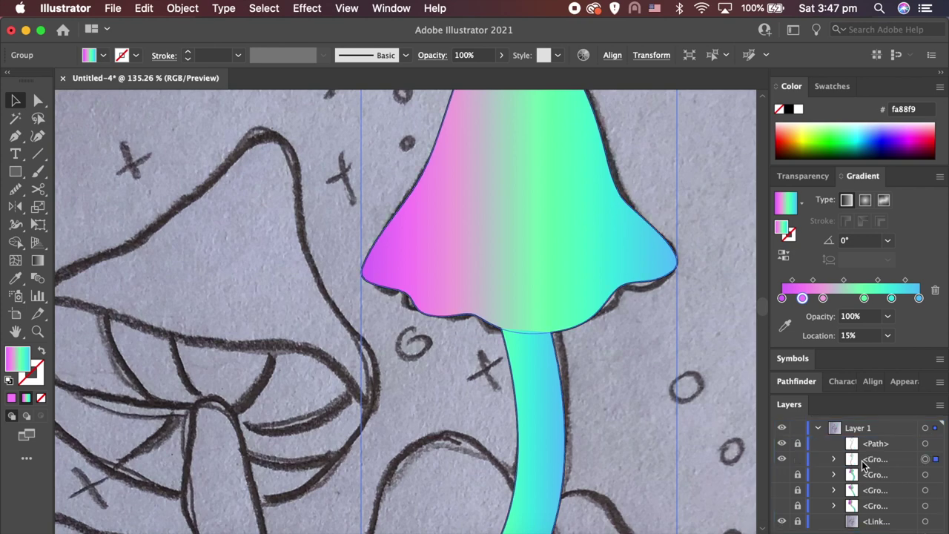
{"action": "left_click", "coordinate": [614, 393]}
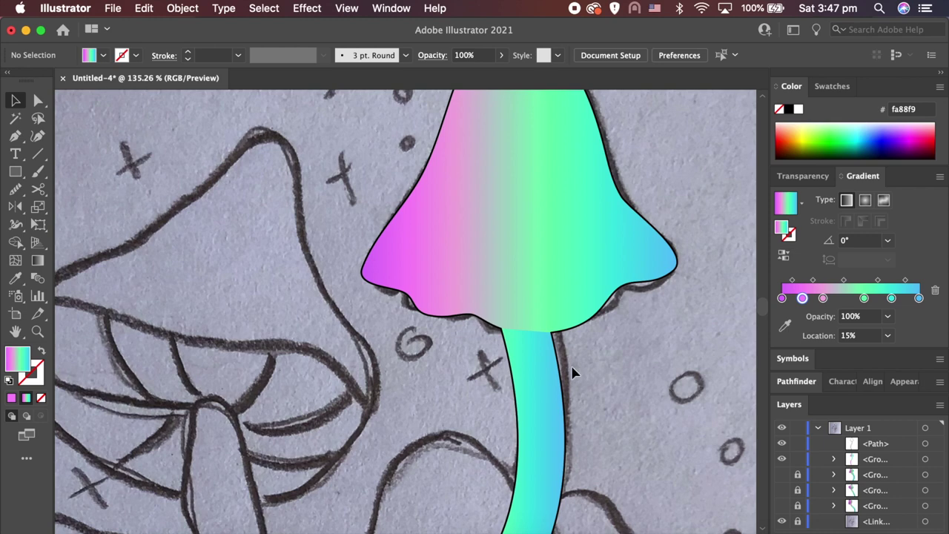
{"action": "left_click", "coordinate": [514, 322]}
{"action": "key", "text": "a"}
{"action": "key", "text": "ctrl+shift+bracketright"}
{"action": "key", "text": "v"}
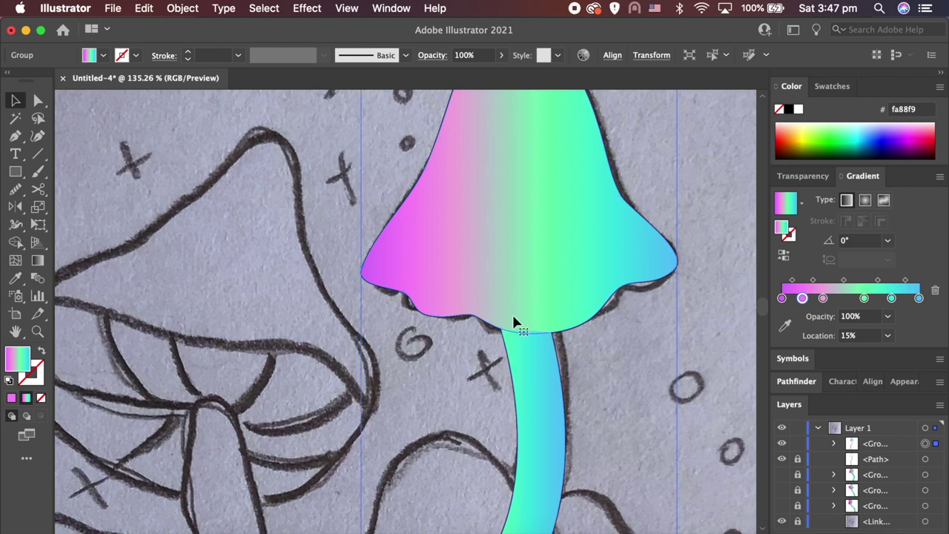
{"action": "key", "text": "slash"}
{"action": "key", "text": "z"}
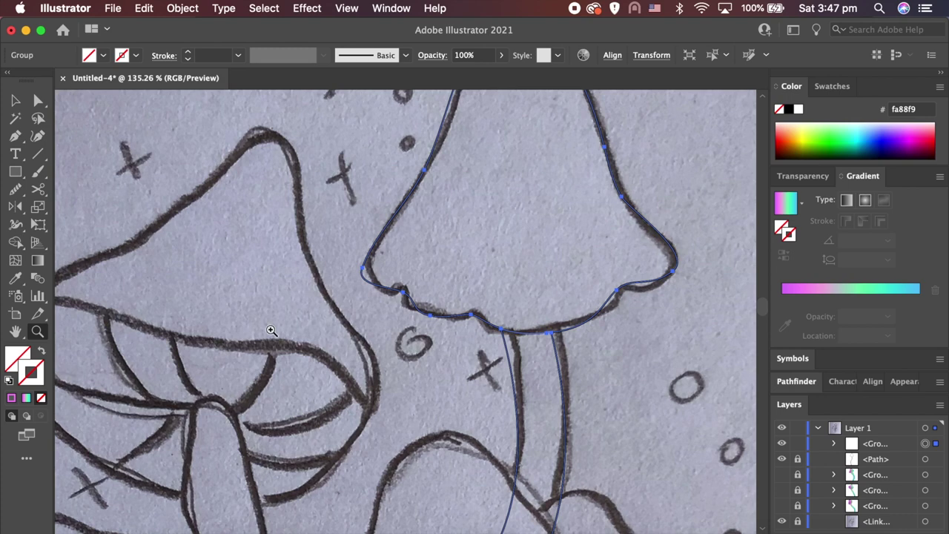
{"action": "left_click", "coordinate": [32, 371]}
{"action": "key", "text": "super+shift+a"}
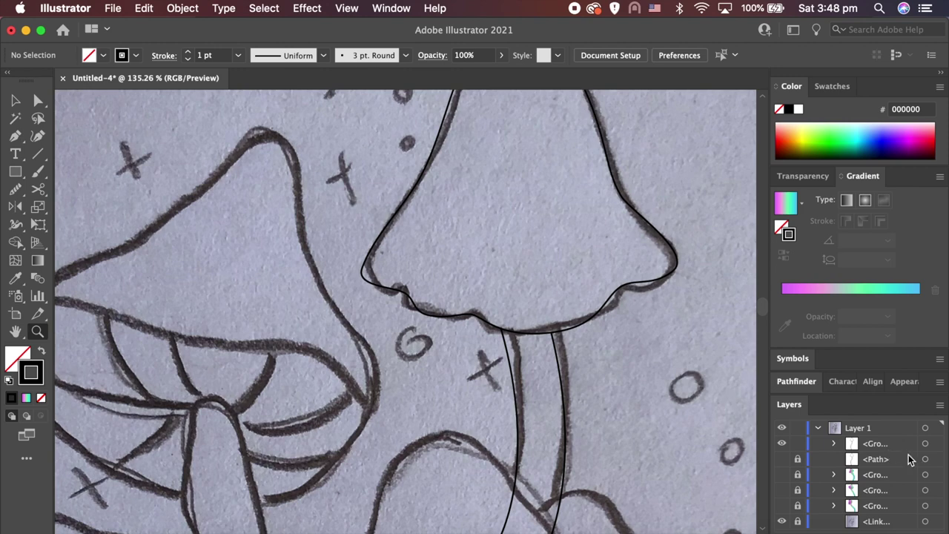
- Unlock the underlying mushroom path, remove its stroke and fill it with the gradient
{"action": "left_click", "coordinate": [798, 460]}
{"action": "left_click", "coordinate": [926, 460]}
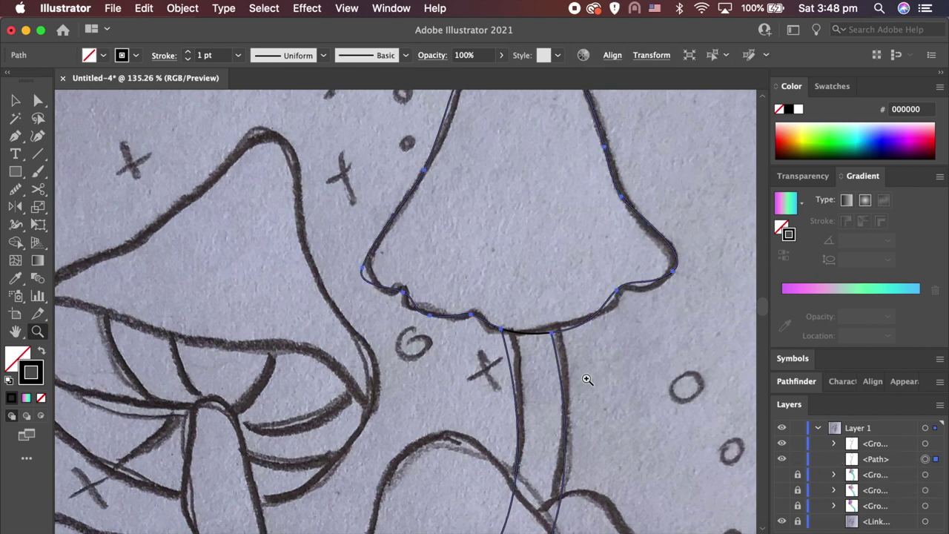
{"action": "key", "text": "slash"}
{"action": "key", "text": "x"}
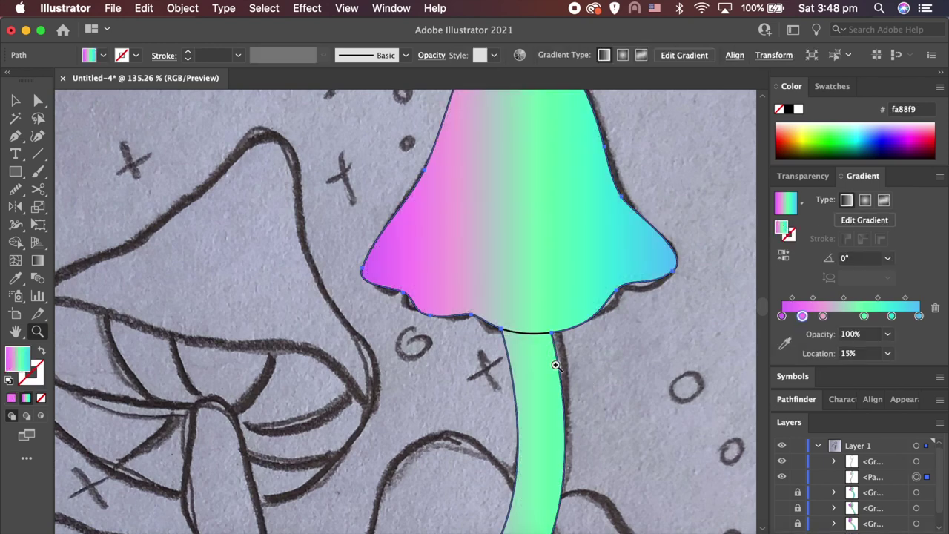
{"action": "key", "text": "period"}
{"action": "key", "text": "v"}
{"action": "left_click", "coordinate": [624, 376]}
{"action": "scroll", "coordinate": [623, 376], "scroll_direction": "down", "scroll_amount": 5}
{"action": "left_click", "coordinate": [548, 316]}
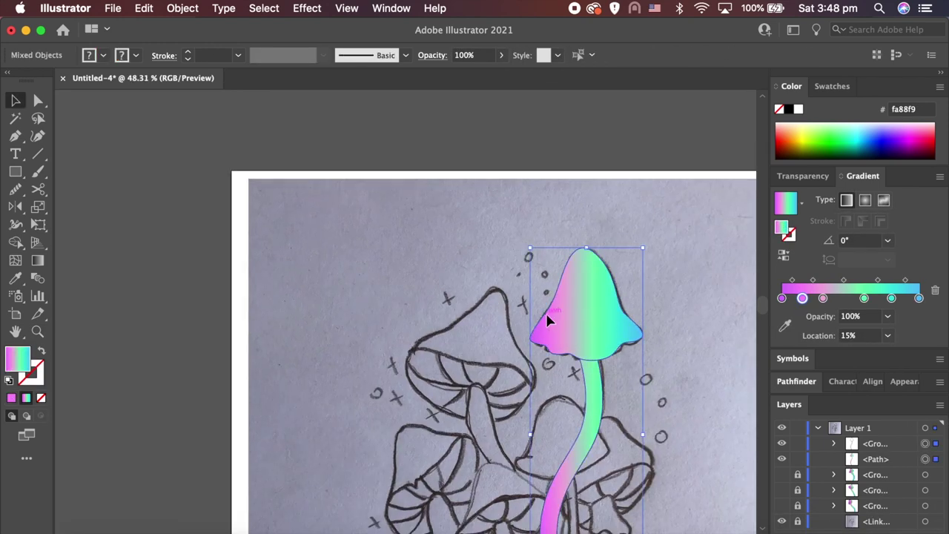
- Set the tall mushroom's outline sublayer stroke weight to 2 pt
{"action": "left_click", "coordinate": [698, 361]}
{"action": "scroll", "coordinate": [697, 361], "scroll_direction": "down", "scroll_amount": 2}
{"action": "scroll", "coordinate": [697, 361], "scroll_direction": "right", "scroll_amount": 2}
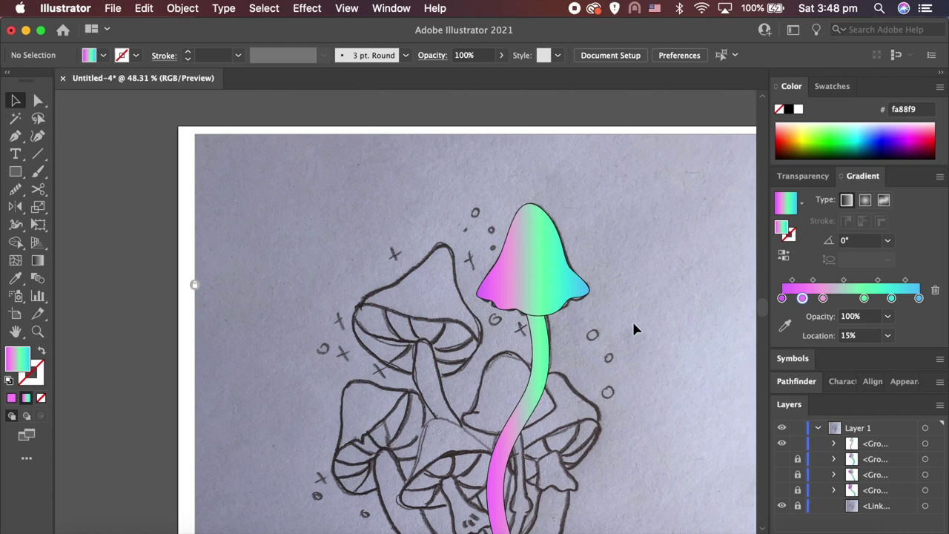
{"action": "left_click", "coordinate": [834, 443]}
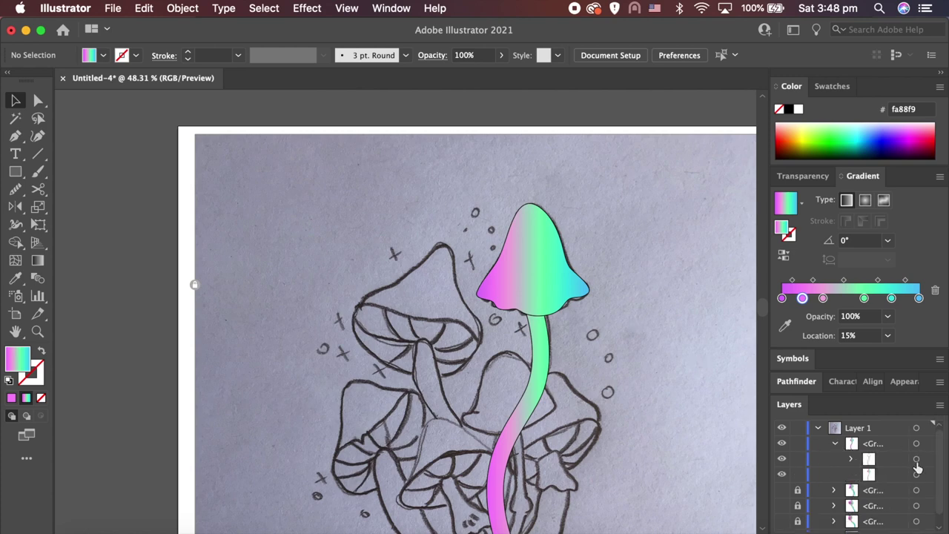
{"action": "left_click", "coordinate": [916, 459]}
{"action": "left_click", "coordinate": [220, 55]}
{"action": "type", "text": "2"}
{"action": "key", "text": "Return"}
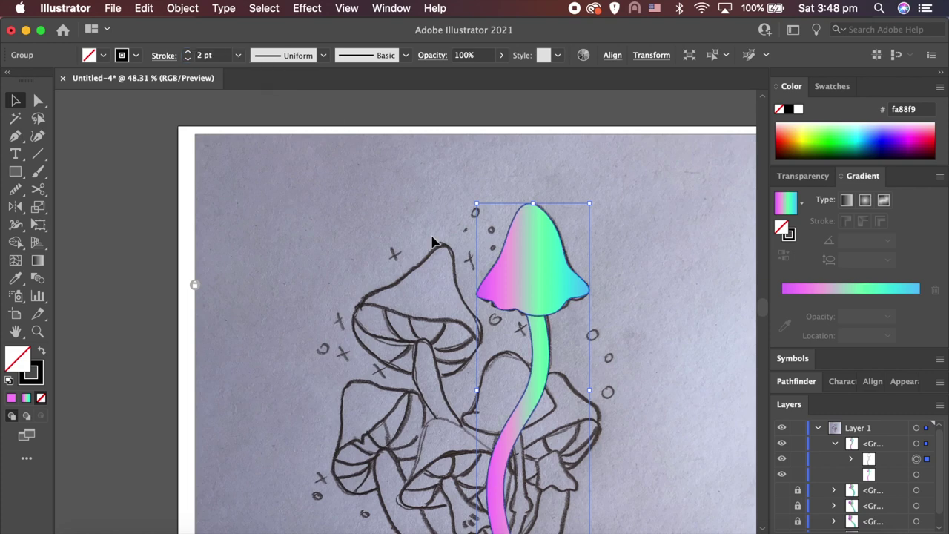
{"action": "left_click", "coordinate": [832, 445]}
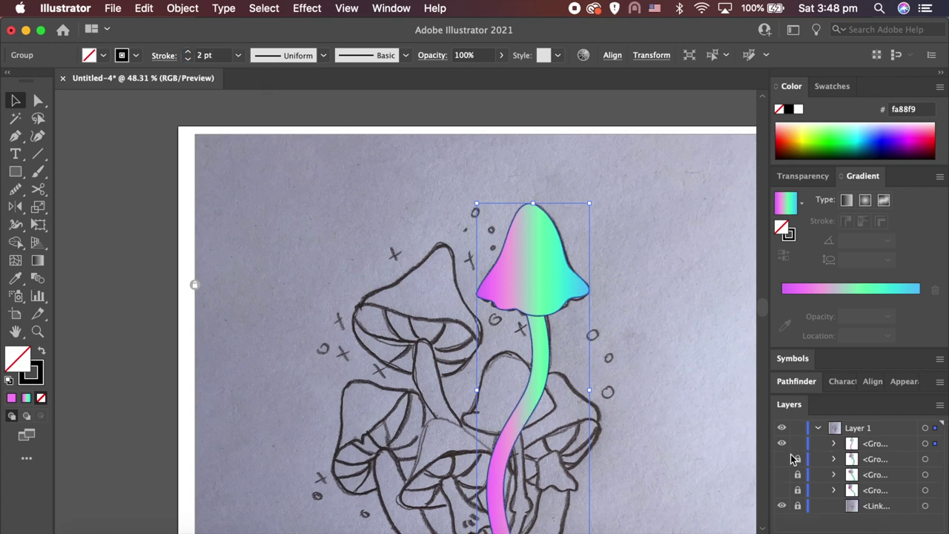
- Show and unlock the other mushroom groups, then hide all the coloured groups
{"action": "left_click_drag", "start_coordinate": [781, 460], "coordinate": [782, 491]}
{"action": "left_click_drag", "start_coordinate": [798, 459], "coordinate": [800, 495]}
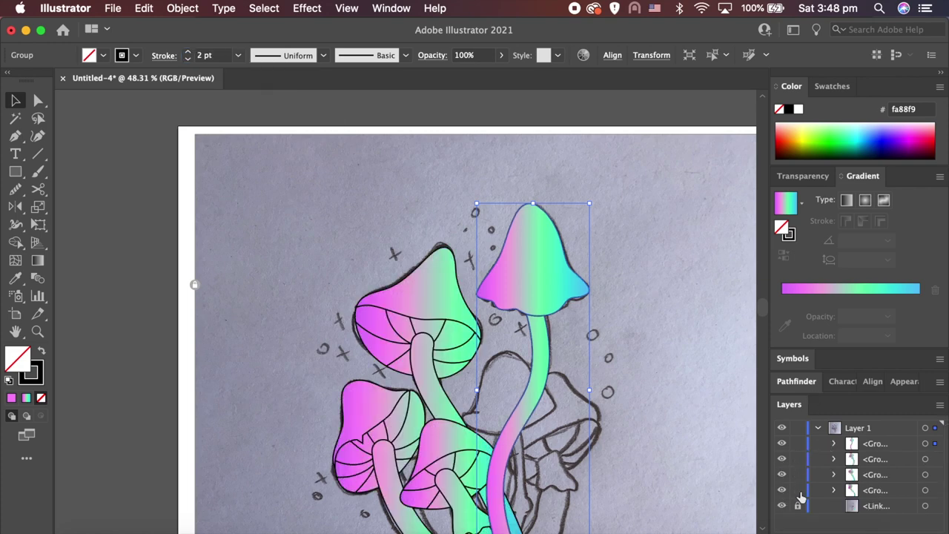
{"action": "scroll", "coordinate": [656, 438], "scroll_direction": "down", "scroll_amount": 3}
{"action": "scroll", "coordinate": [656, 438], "scroll_direction": "right", "scroll_amount": 2}
{"action": "left_click", "coordinate": [656, 439]}
{"action": "left_click", "coordinate": [461, 226]}
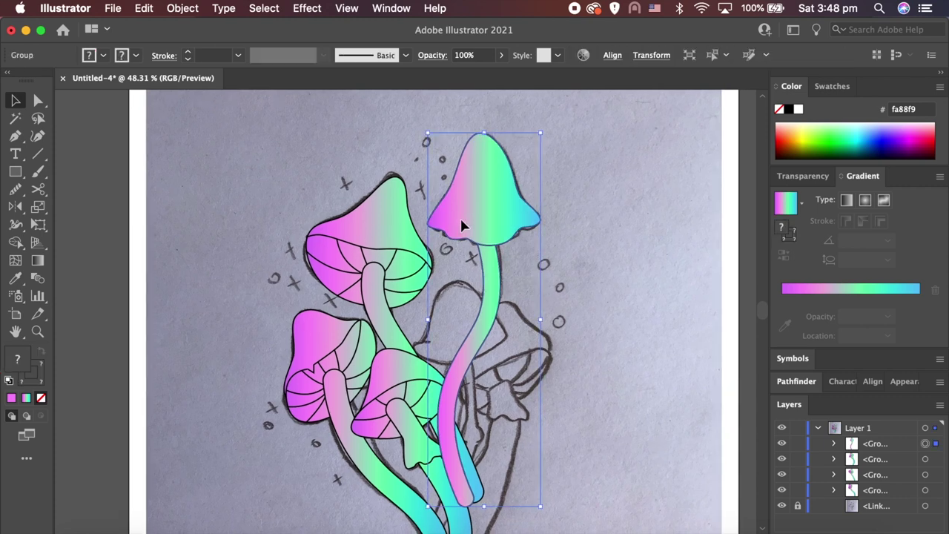
{"action": "left_click", "coordinate": [593, 369]}
{"action": "scroll", "coordinate": [594, 369], "scroll_direction": "down", "scroll_amount": 3}
{"action": "scroll", "coordinate": [594, 368], "scroll_direction": "right", "scroll_amount": 1}
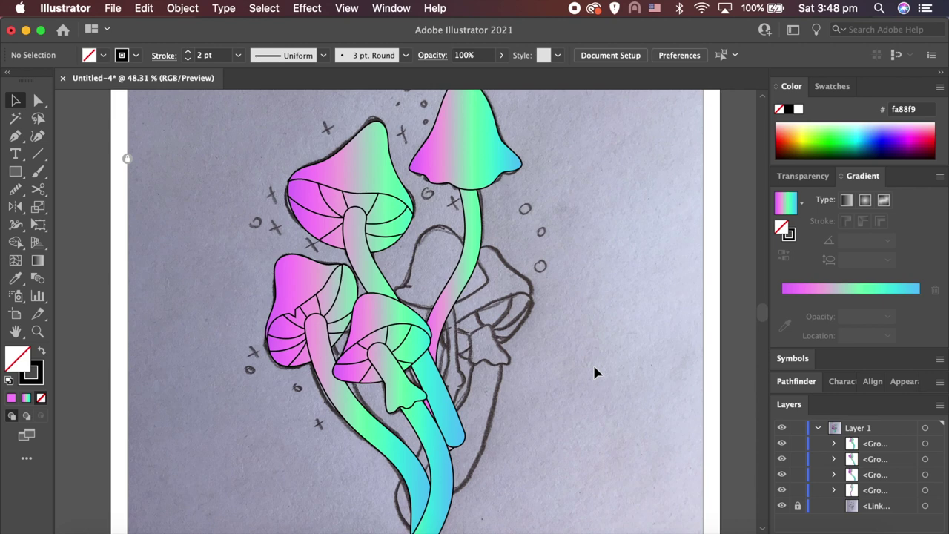
{"action": "left_click_drag", "start_coordinate": [786, 448], "coordinate": [782, 490]}
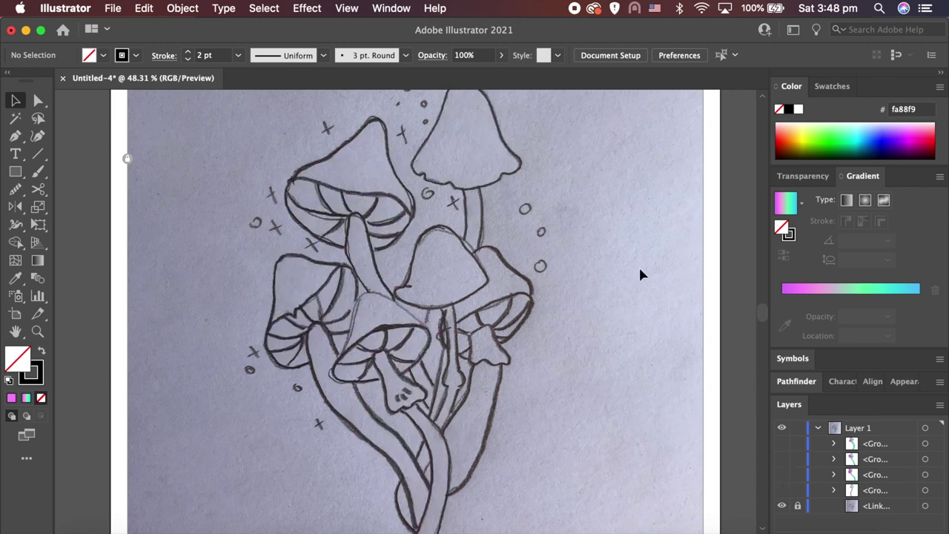
{"action": "scroll", "coordinate": [642, 275], "scroll_direction": "down", "scroll_amount": 2}
{"action": "scroll", "coordinate": [642, 275], "scroll_direction": "left", "scroll_amount": 1}
- Draw a curved Pen path up along the central mushroom's long stem
{"action": "key", "text": "p"}
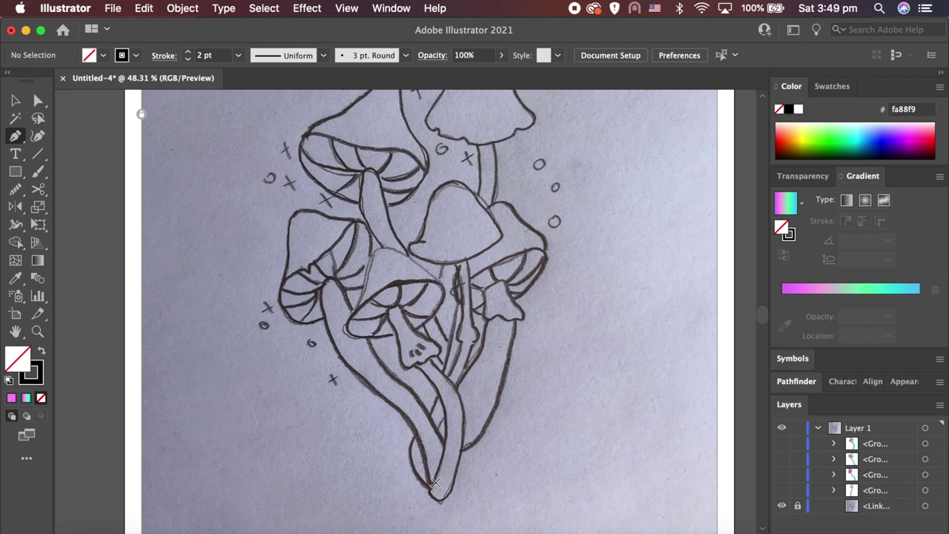
{"action": "left_click", "coordinate": [436, 482]}
{"action": "left_click", "coordinate": [417, 439]}
{"action": "left_click_drag", "start_coordinate": [449, 383], "coordinate": [443, 407]}
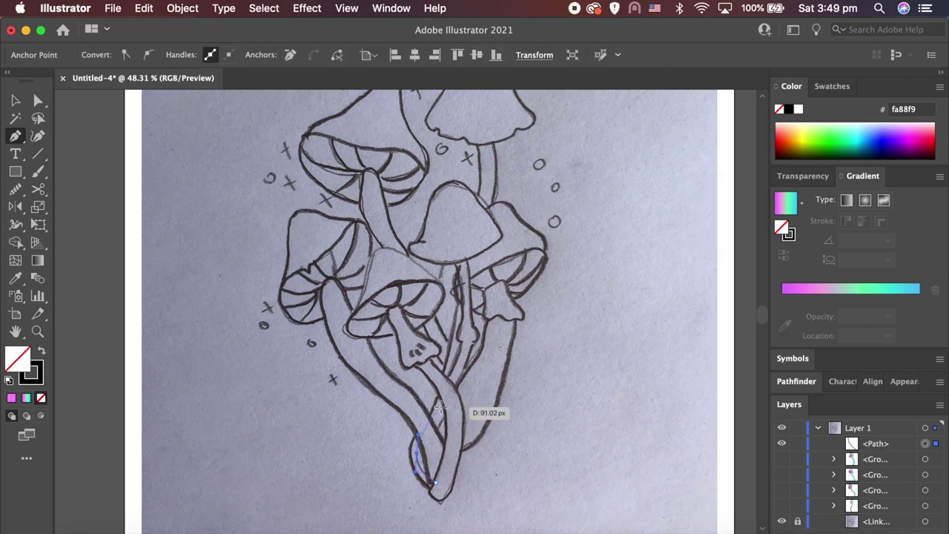
{"action": "mouse_move", "coordinate": [460, 301]}
{"action": "left_mouse_down"}
{"action": "mouse_move", "coordinate": [464, 247]}
{"action": "mouse_move", "coordinate": [442, 168]}
{"action": "left_mouse_up"}
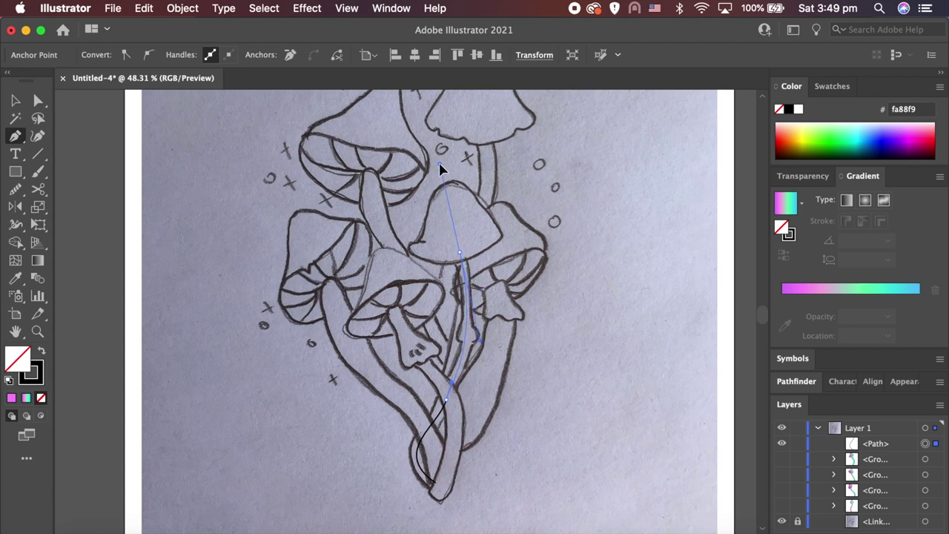
{"action": "left_click", "coordinate": [15, 190]}
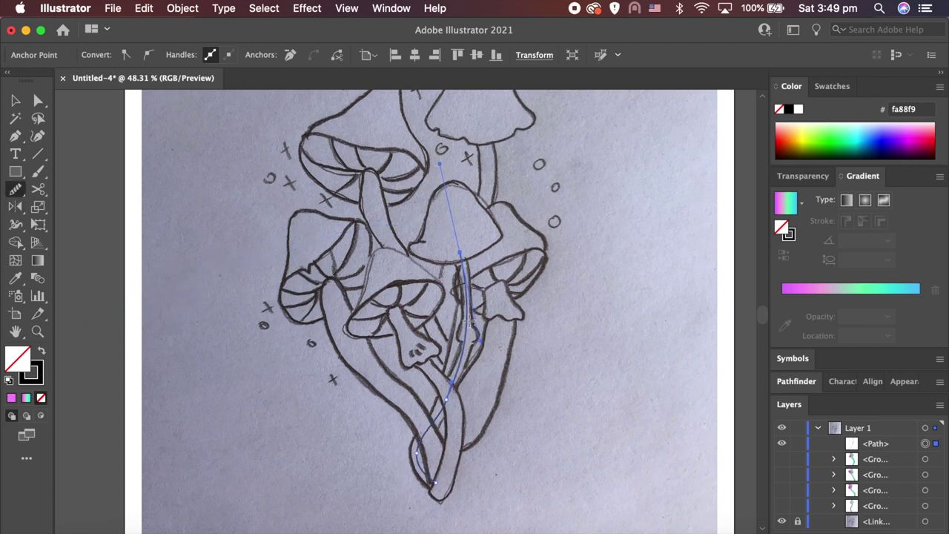
- Give the stem path a red ff0000 stroke, 20 pt thick with round caps
{"action": "key", "text": "v"}
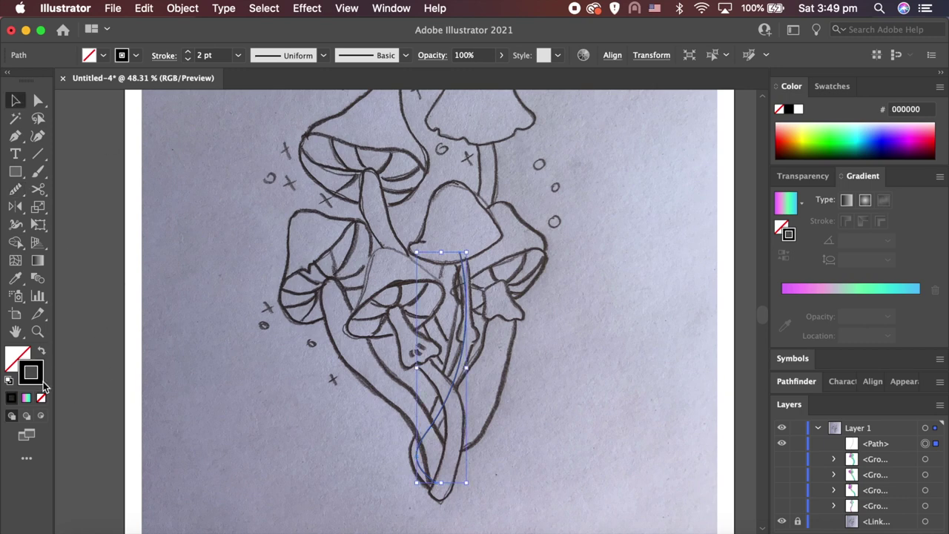
{"action": "double_click", "coordinate": [33, 374]}
{"action": "type", "text": "ff0000"}
{"action": "left_click", "coordinate": [711, 194]}
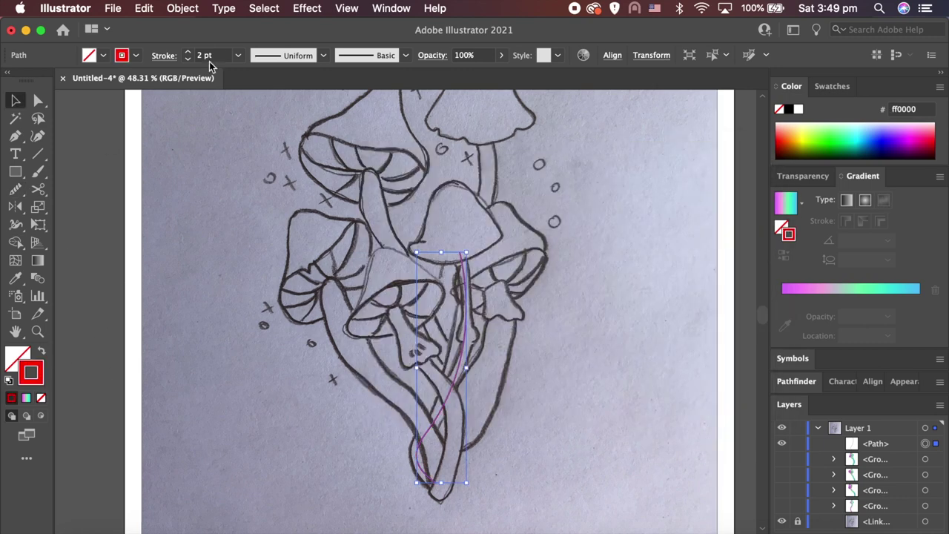
{"action": "left_click", "coordinate": [190, 53]}
{"action": "type", "text": "20"}
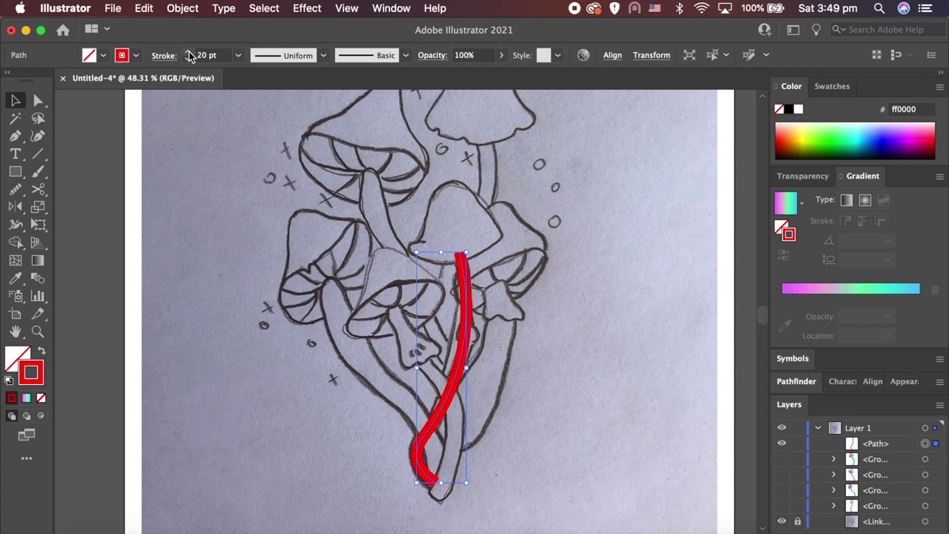
{"action": "left_click", "coordinate": [158, 63]}
{"action": "left_click", "coordinate": [89, 74]}
{"action": "left_click", "coordinate": [158, 57]}
- Expand the thick stroke into a shape and make it a 2 pt red outline
{"action": "left_click", "coordinate": [182, 8]}
{"action": "left_click", "coordinate": [200, 171]}
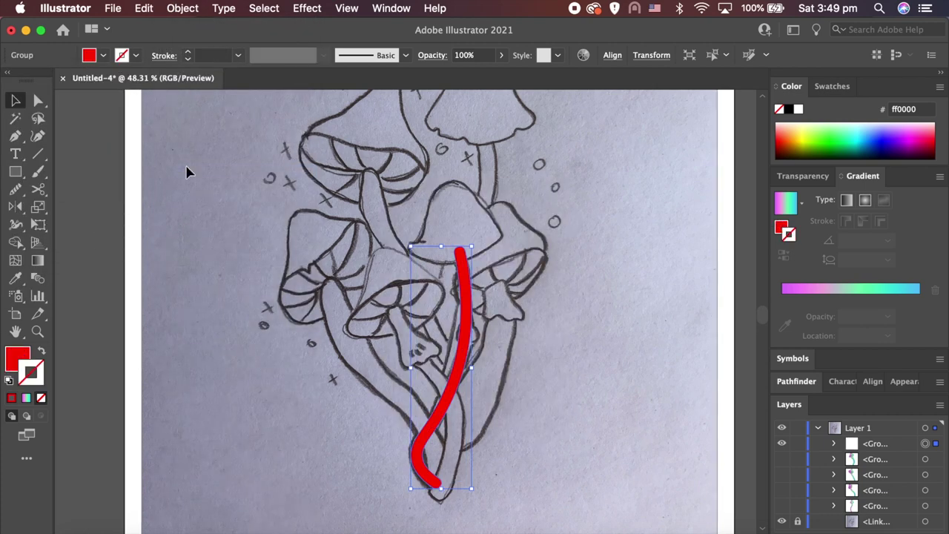
{"action": "left_click", "coordinate": [41, 349]}
{"action": "left_click", "coordinate": [204, 57]}
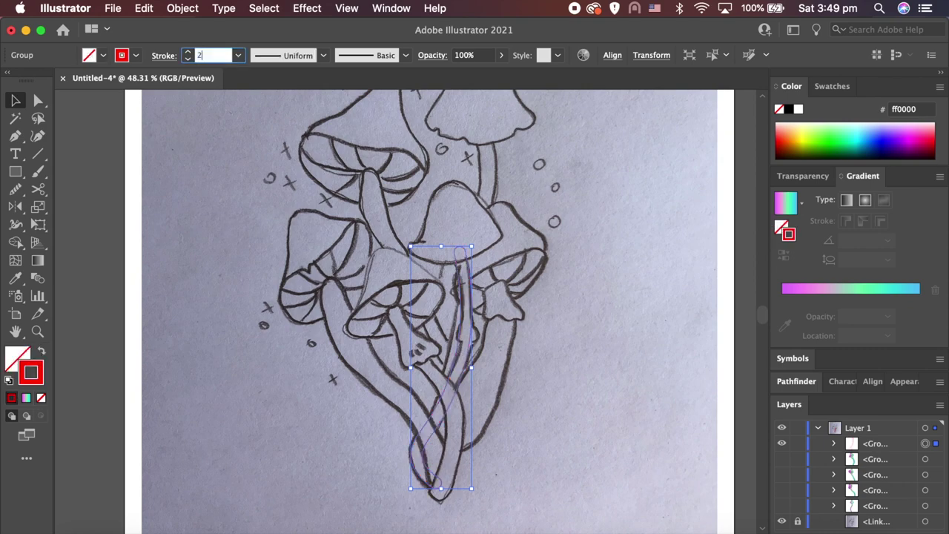
{"action": "key", "text": "Return"}
{"action": "left_click", "coordinate": [517, 280]}
{"action": "scroll", "coordinate": [517, 280], "scroll_direction": "up", "scroll_amount": 5}
{"action": "scroll", "coordinate": [439, 283], "scroll_direction": "up", "scroll_amount": 2}
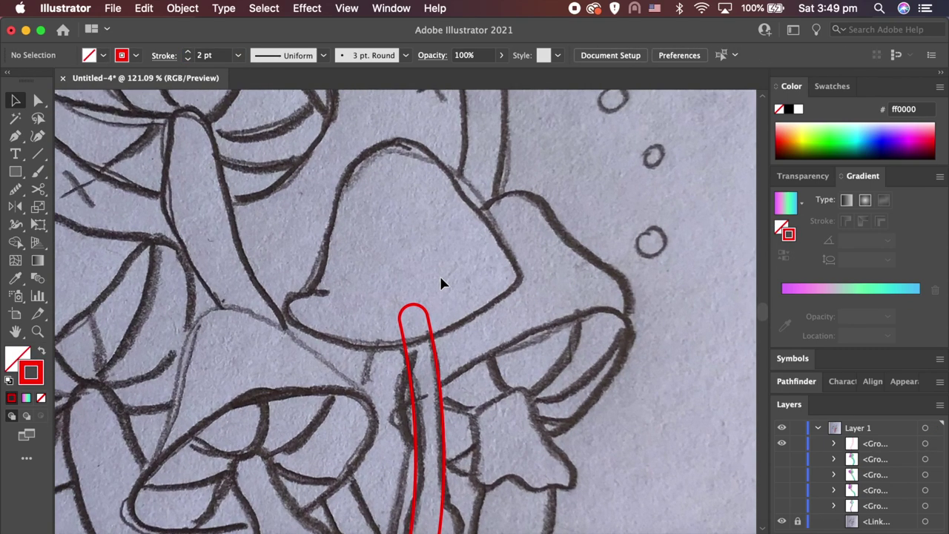
- Trace a closed outline around the mushroom cap and adjust its left tip anchor
{"action": "key", "text": "p"}
{"action": "left_click_drag", "start_coordinate": [328, 294], "coordinate": [350, 298]}
{"action": "left_click_drag", "start_coordinate": [296, 324], "coordinate": [302, 332]}
{"action": "left_click_drag", "start_coordinate": [519, 278], "coordinate": [627, 166]}
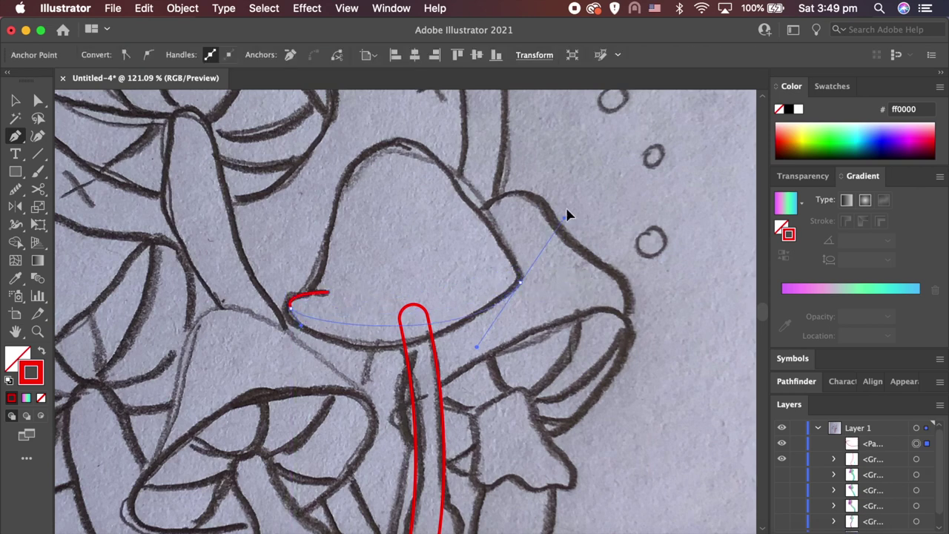
{"action": "mouse_move", "coordinate": [520, 282]}
{"action": "left_mouse_down"}
{"action": "mouse_move", "coordinate": [391, 148]}
{"action": "mouse_move", "coordinate": [315, 253]}
{"action": "left_mouse_up"}
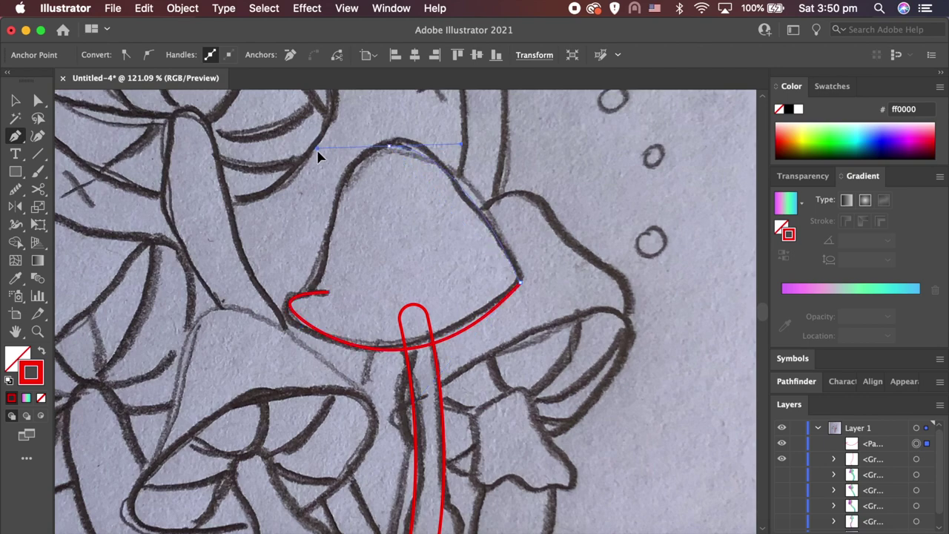
{"action": "left_click", "coordinate": [327, 292]}
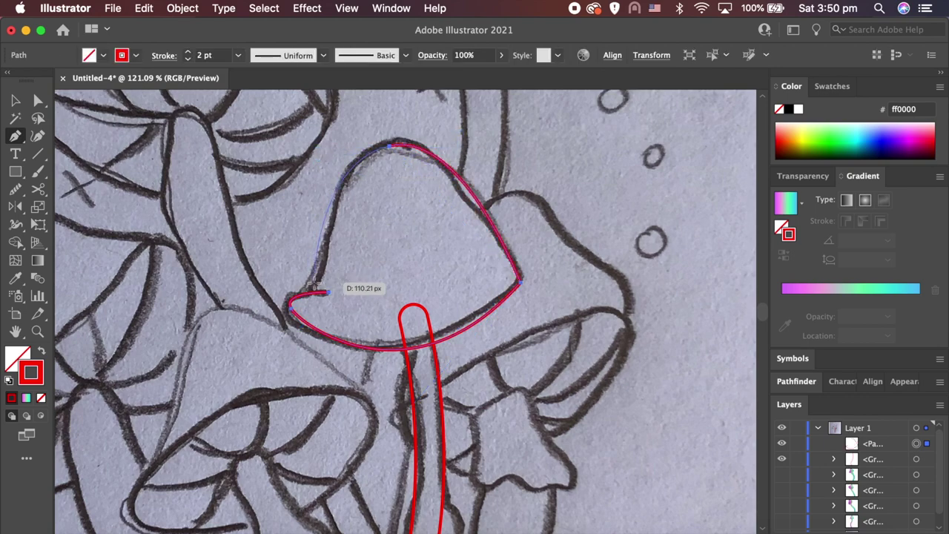
{"action": "scroll", "coordinate": [293, 315], "scroll_direction": "up", "scroll_amount": 3}
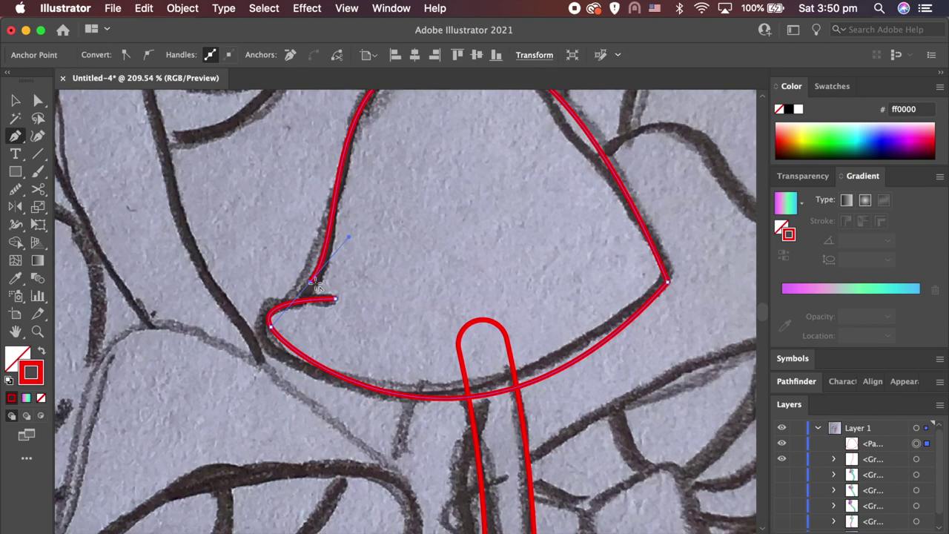
{"action": "key", "text": "a"}
{"action": "left_click_drag", "start_coordinate": [308, 296], "coordinate": [303, 307]}
{"action": "left_click", "coordinate": [350, 322]}
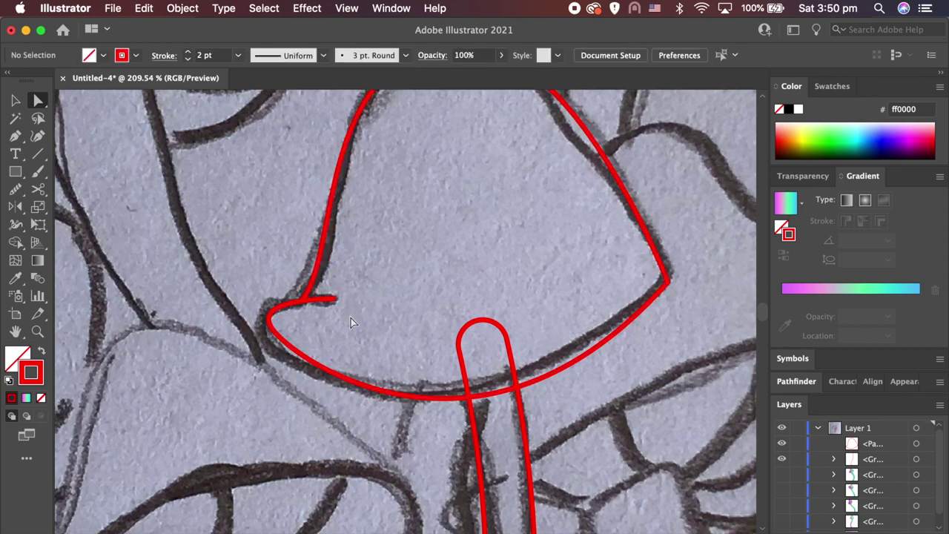
- Draw a closed drop-shaped ring outline partway down the stem, then select all outlines
{"action": "scroll", "coordinate": [350, 322], "scroll_direction": "up", "scroll_amount": 3}
{"action": "scroll", "coordinate": [350, 322], "scroll_direction": "down", "scroll_amount": 6}
{"action": "scroll", "coordinate": [350, 322], "scroll_direction": "down", "scroll_amount": 3}
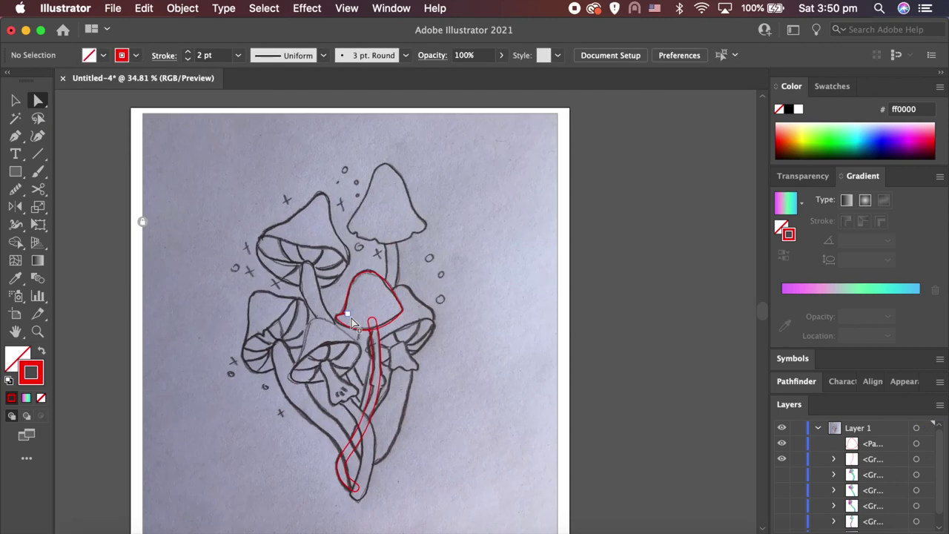
{"action": "scroll", "coordinate": [352, 318], "scroll_direction": "up", "scroll_amount": 2}
{"action": "scroll", "coordinate": [349, 341], "scroll_direction": "up", "scroll_amount": 3}
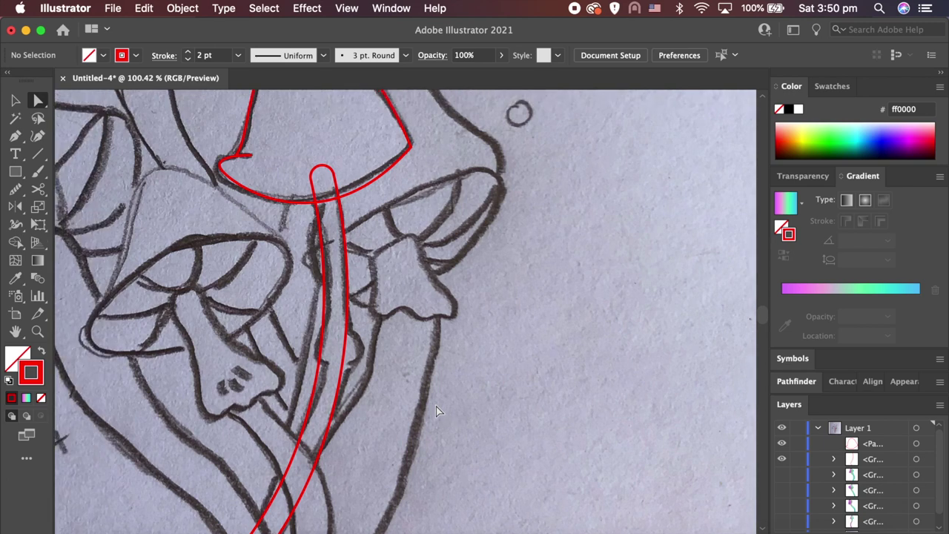
{"action": "scroll", "coordinate": [347, 368], "scroll_direction": "up", "scroll_amount": 2}
{"action": "scroll", "coordinate": [347, 368], "scroll_direction": "up", "scroll_amount": 2}
{"action": "key", "text": "p"}
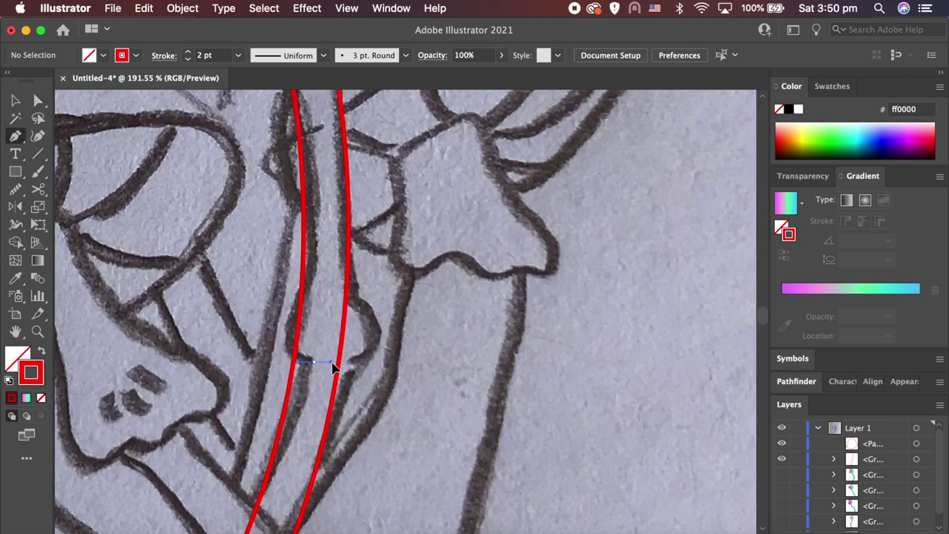
{"action": "left_click_drag", "start_coordinate": [371, 345], "coordinate": [371, 319]}
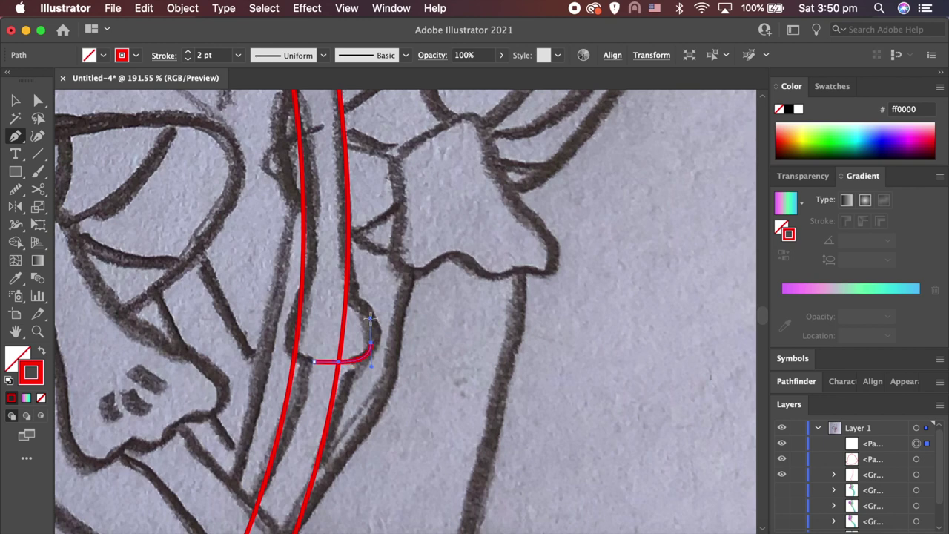
{"action": "left_click", "coordinate": [322, 296]}
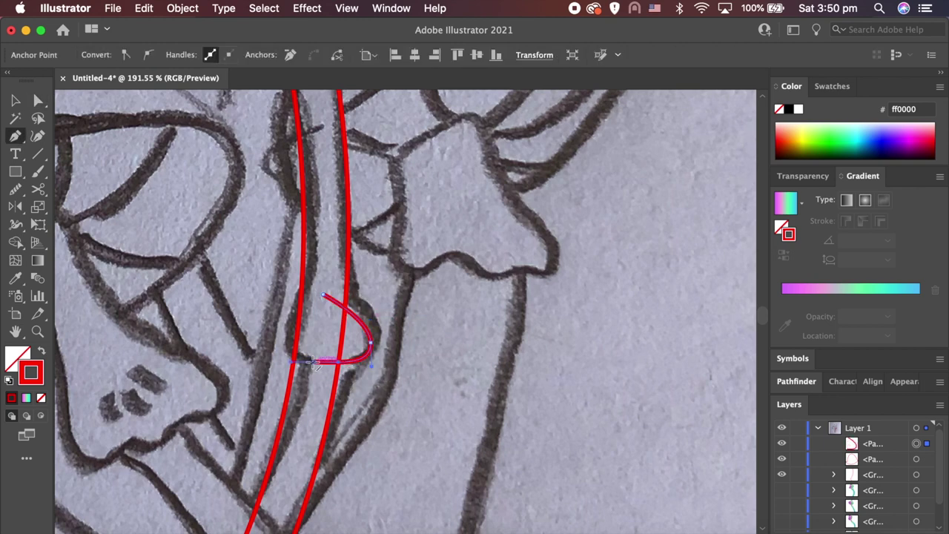
{"action": "left_click_drag", "start_coordinate": [307, 364], "coordinate": [301, 304]}
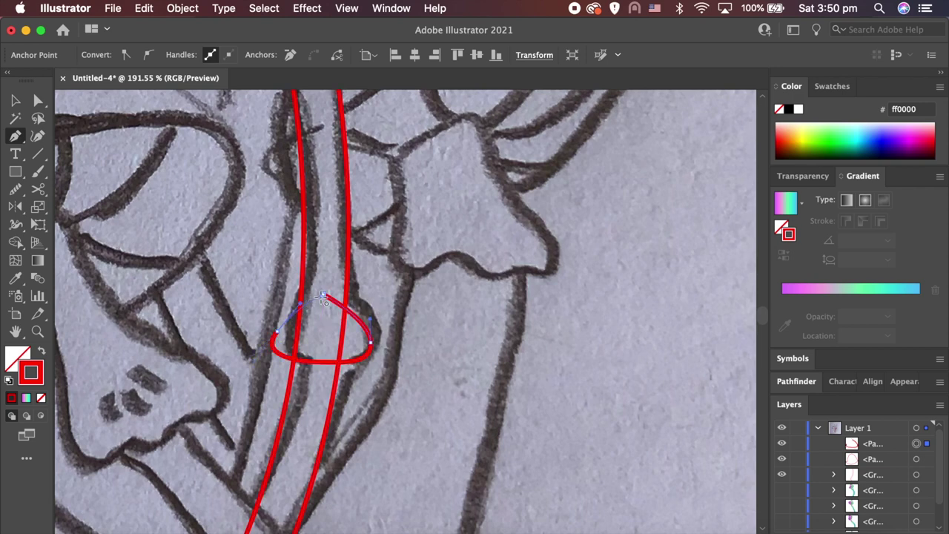
{"action": "key", "text": "v"}
{"action": "left_click", "coordinate": [396, 339]}
{"action": "scroll", "coordinate": [396, 339], "scroll_direction": "down", "scroll_amount": 2}
{"action": "scroll", "coordinate": [399, 343], "scroll_direction": "down", "scroll_amount": 2}
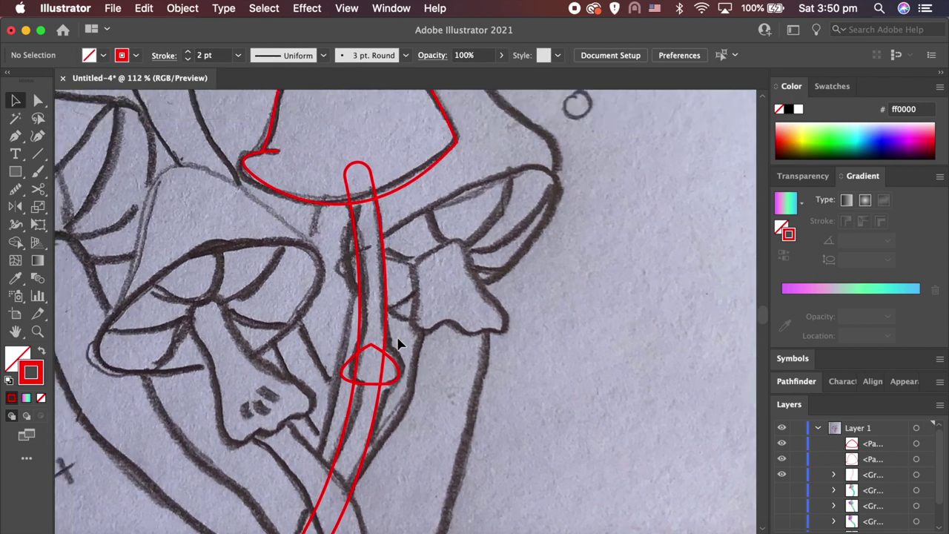
{"action": "scroll", "coordinate": [398, 344], "scroll_direction": "down", "scroll_amount": 2}
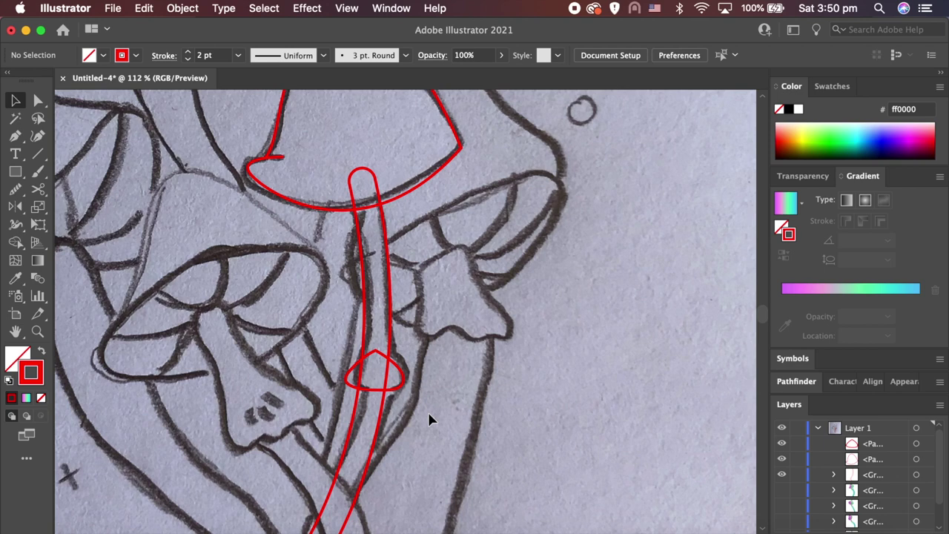
{"action": "key", "text": "super+a"}
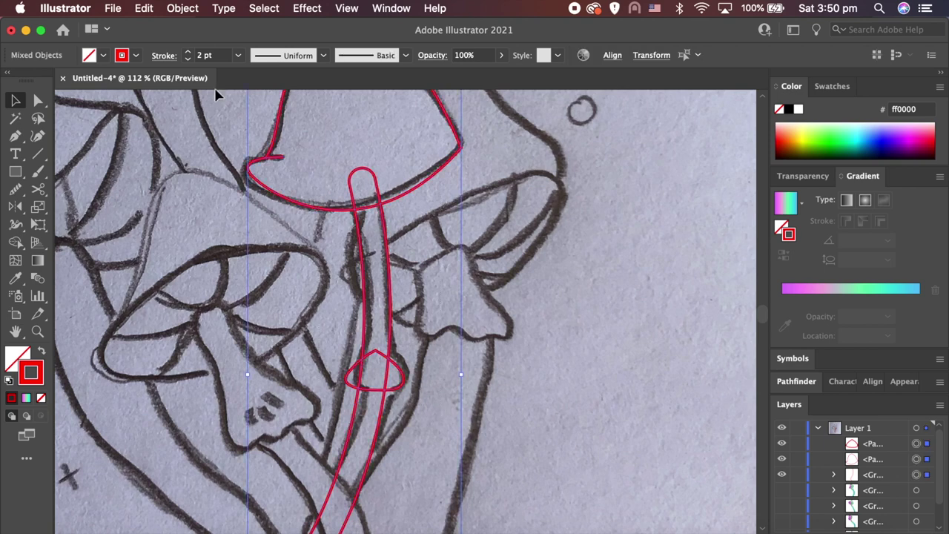
- Copy the outlines, then merge the cap, stem and ring with Shape Builder
{"action": "left_click", "coordinate": [143, 8]}
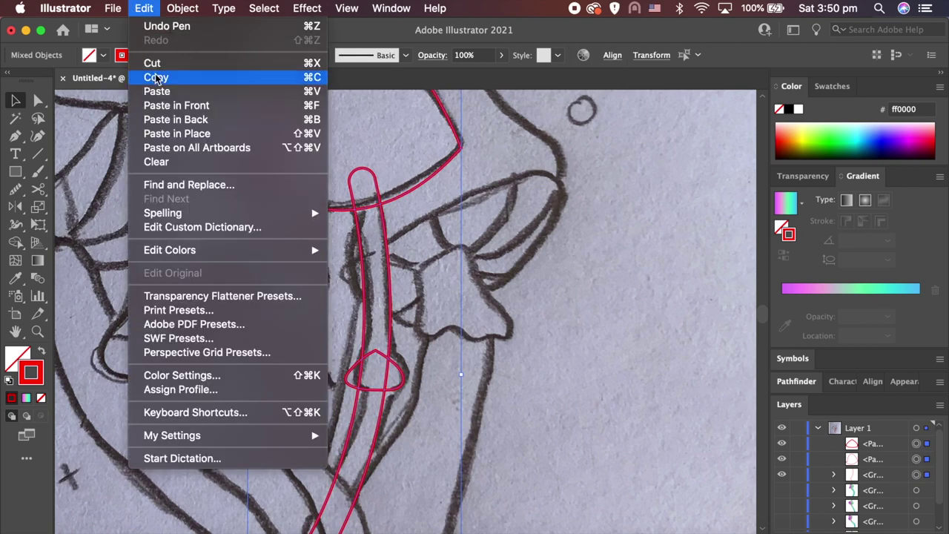
{"action": "left_click", "coordinate": [157, 78]}
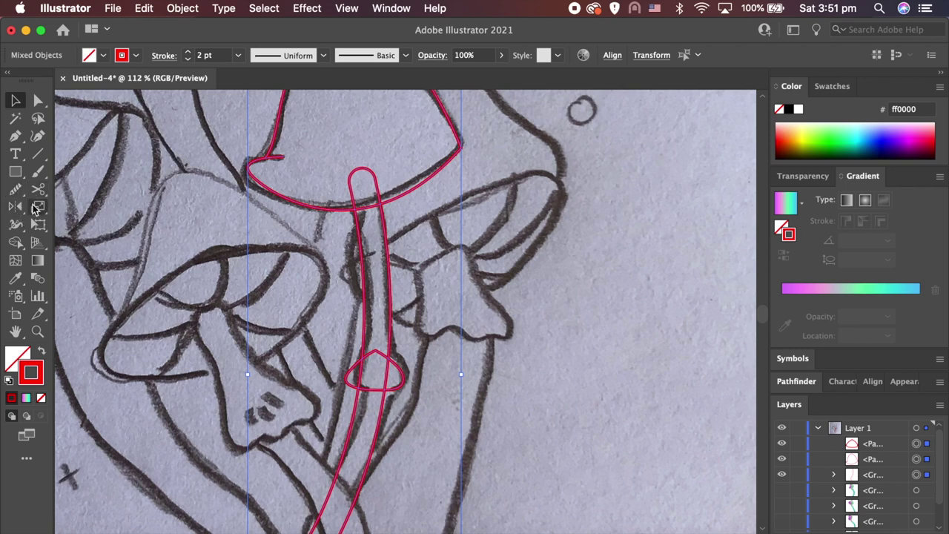
{"action": "left_click", "coordinate": [15, 242]}
{"action": "mouse_move", "coordinate": [378, 429]}
{"action": "left_mouse_down"}
{"action": "mouse_move", "coordinate": [400, 380]}
{"action": "mouse_move", "coordinate": [388, 374]}
{"action": "left_mouse_up"}
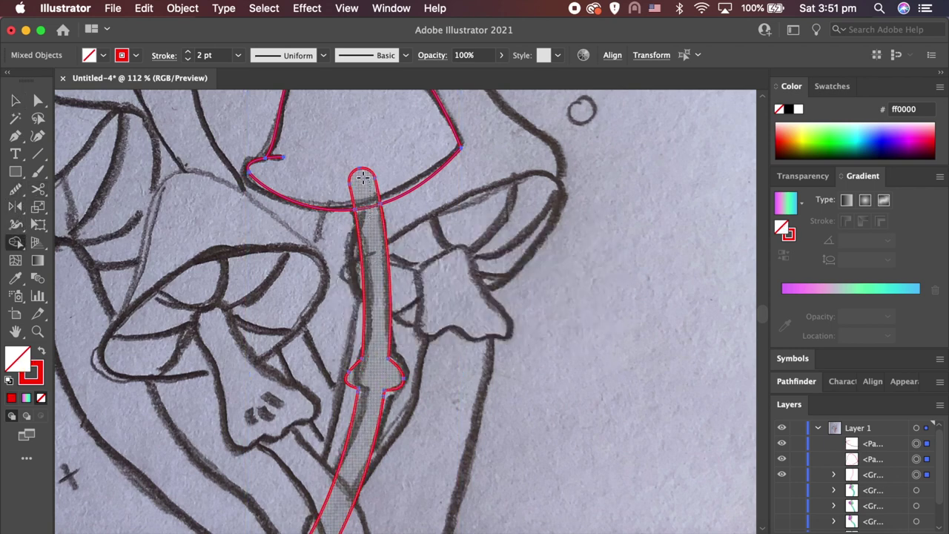
{"action": "left_click_drag", "start_coordinate": [318, 154], "coordinate": [318, 154]}
{"action": "key", "text": "v"}
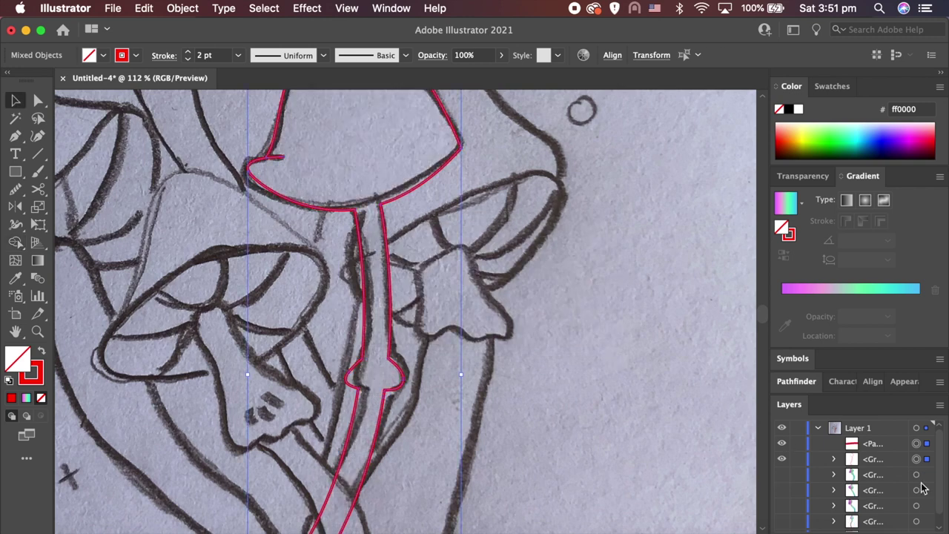
{"action": "key", "text": "shift+super+a"}
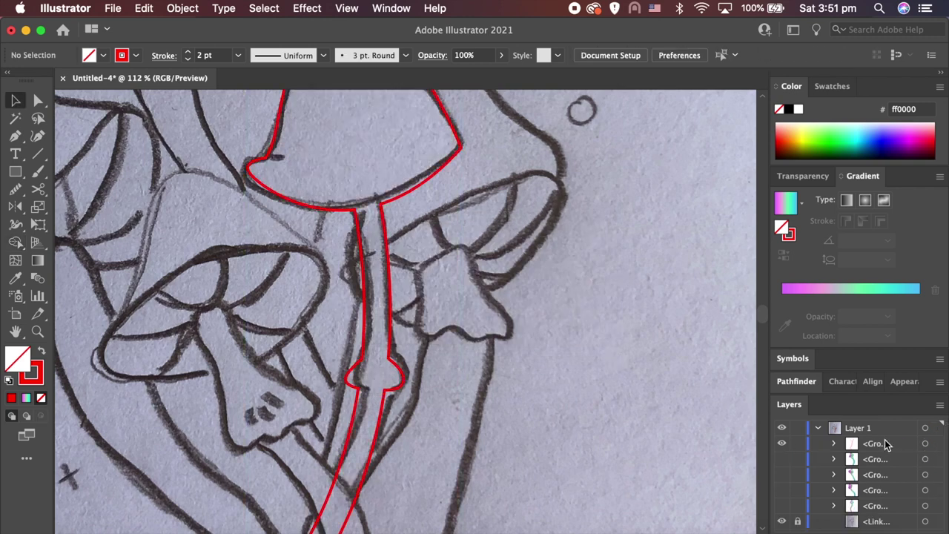
- Rename the group layer to 'Fill', paste the copied outlines in place, and lock the merged group
{"action": "double_click", "coordinate": [879, 443]}
{"action": "type", "text": "Fill"}
{"action": "key", "text": "Return"}
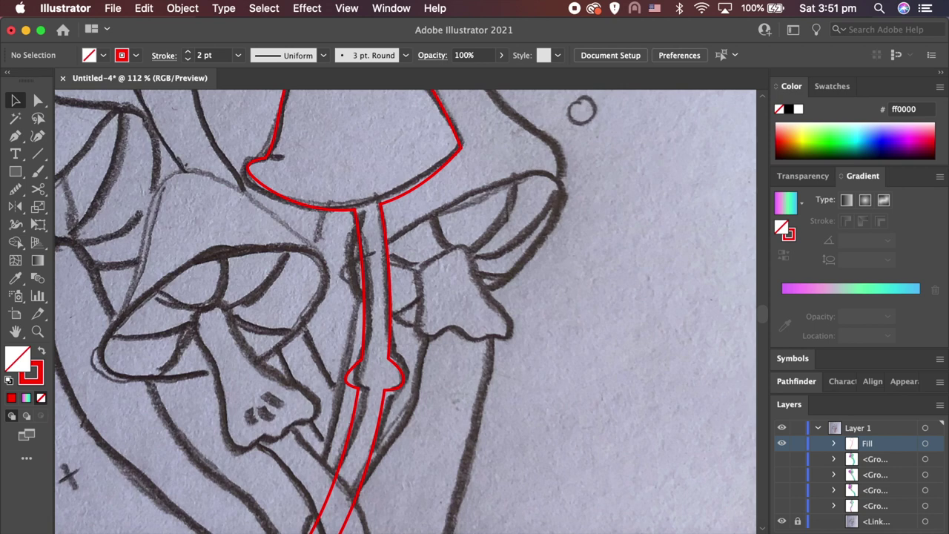
{"action": "left_click", "coordinate": [144, 8]}
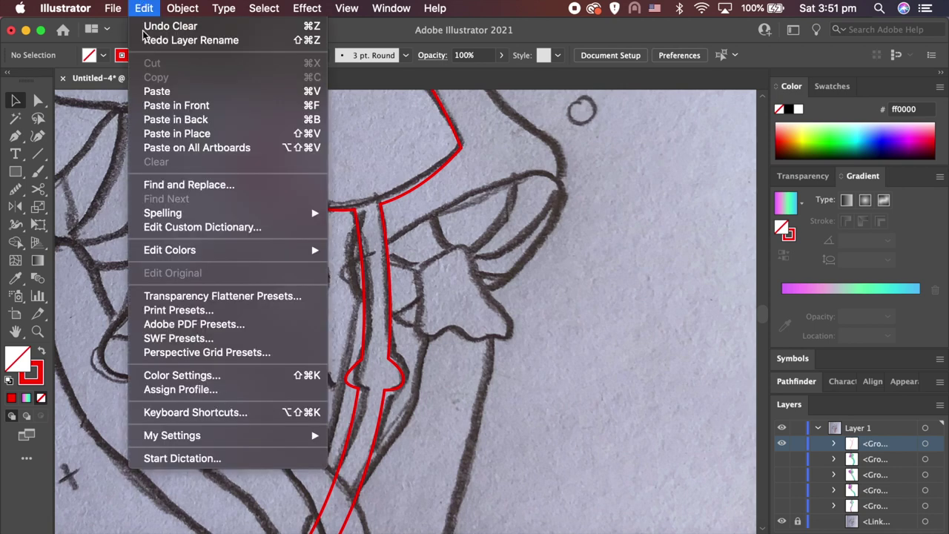
{"action": "left_click", "coordinate": [216, 129]}
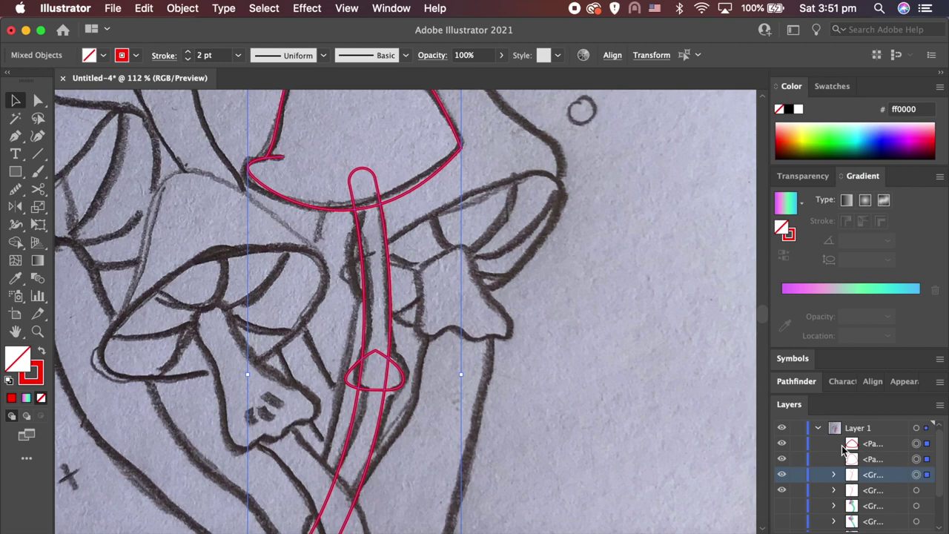
{"action": "left_click", "coordinate": [798, 474]}
{"action": "left_click", "coordinate": [382, 370]}
{"action": "scroll", "coordinate": [382, 369], "scroll_direction": "up", "scroll_amount": 5}
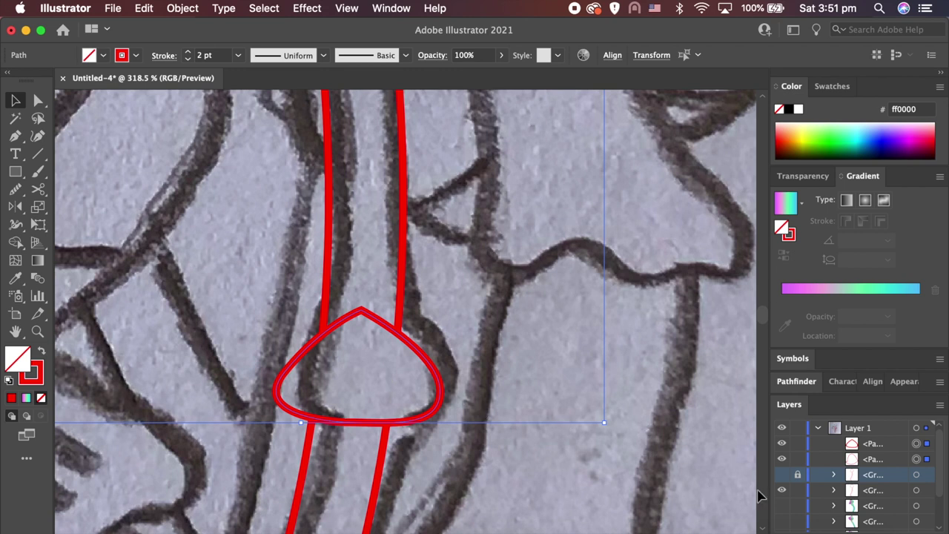
- Lock the next group layer, unhide the merged group, and merge the ring into the stem lines
{"action": "left_click", "coordinate": [797, 490]}
{"action": "left_click", "coordinate": [782, 475]}
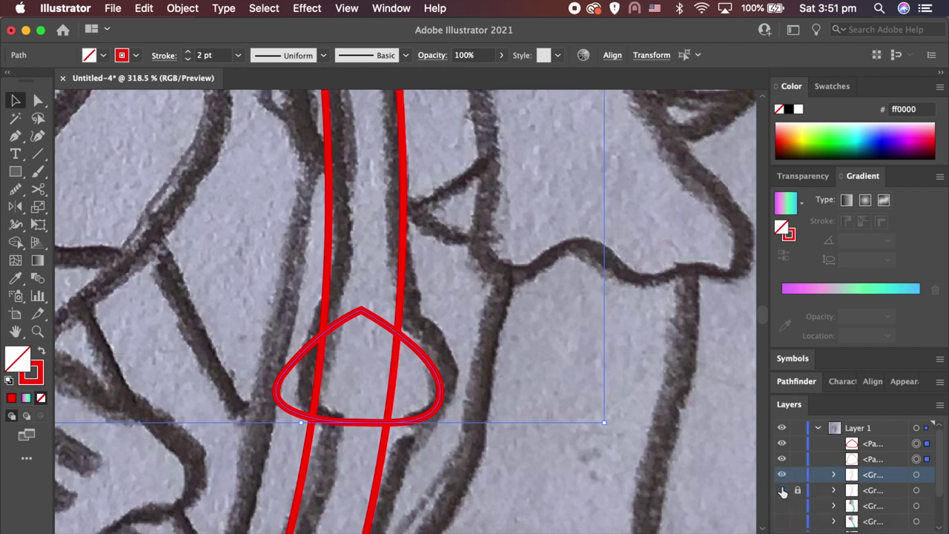
{"action": "left_click", "coordinate": [231, 382]}
{"action": "key", "text": "z"}
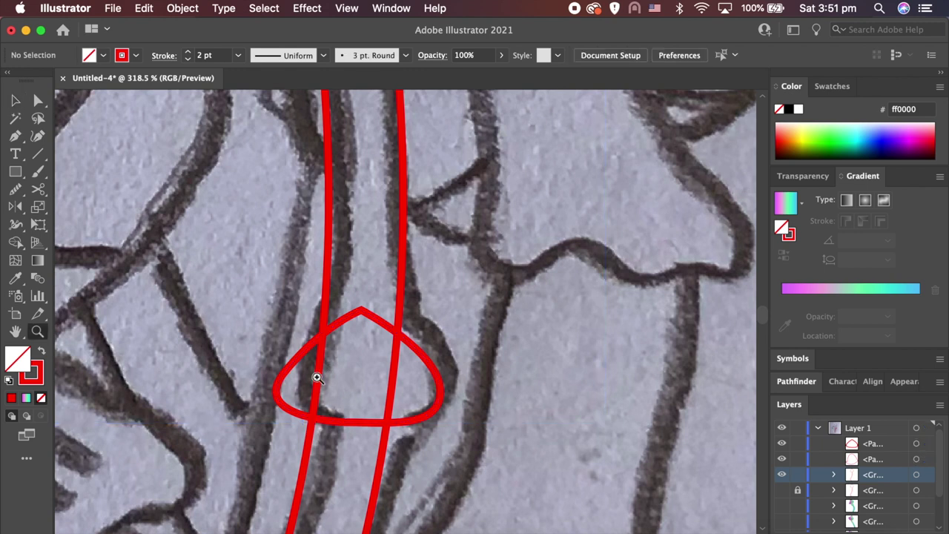
{"action": "key", "text": "super+a"}
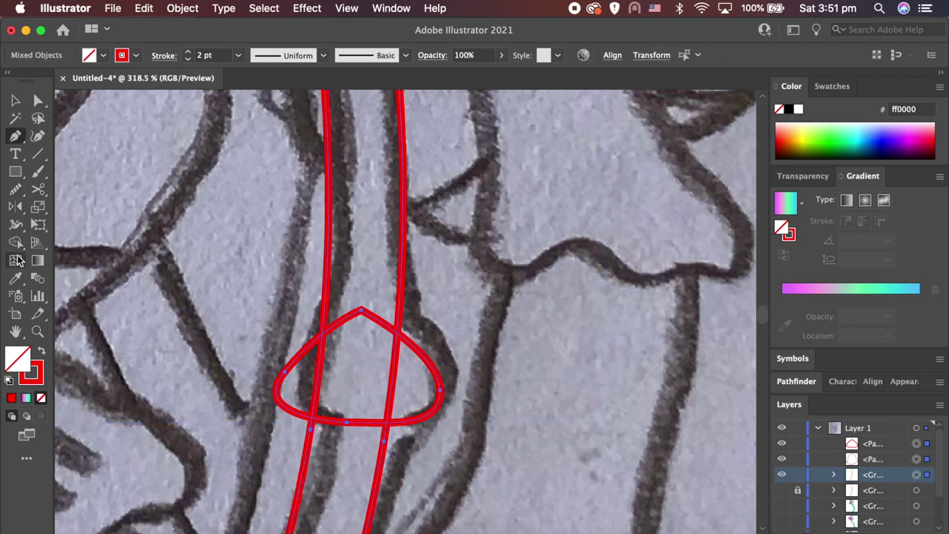
{"action": "key", "text": "shift+m"}
{"action": "left_click_drag", "start_coordinate": [341, 439], "coordinate": [445, 370]}
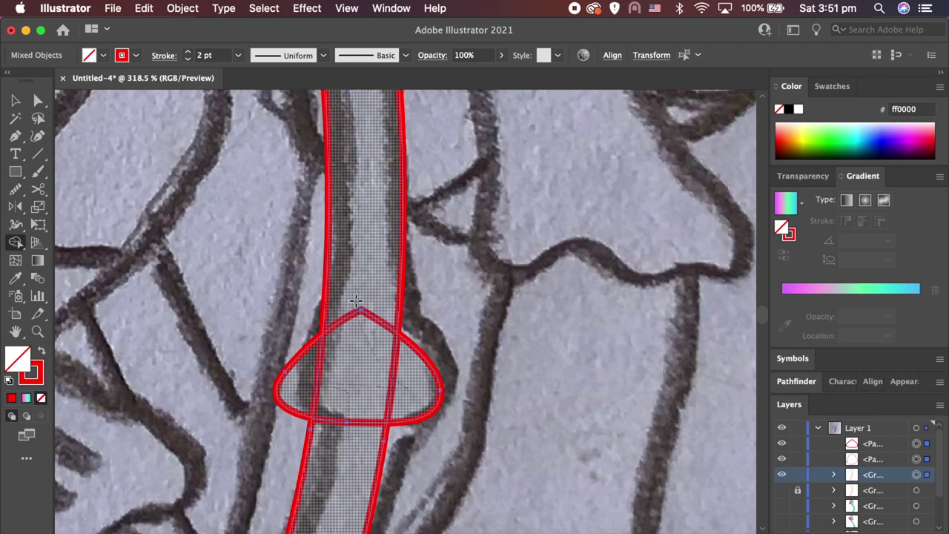
{"action": "key", "text": "v"}
- Delete the stray loop segment above the cap's lower curve with Direct Selection
{"action": "scroll", "coordinate": [497, 359], "scroll_direction": "up", "scroll_amount": 5}
{"action": "scroll", "coordinate": [497, 361], "scroll_direction": "up", "scroll_amount": 5}
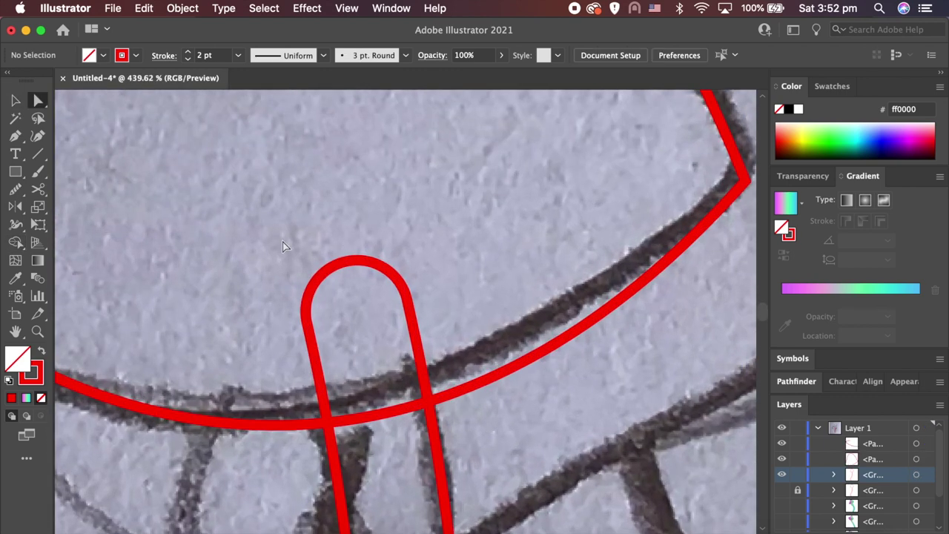
{"action": "key", "text": "a"}
{"action": "left_click", "coordinate": [390, 317]}
{"action": "key", "text": "Delete"}
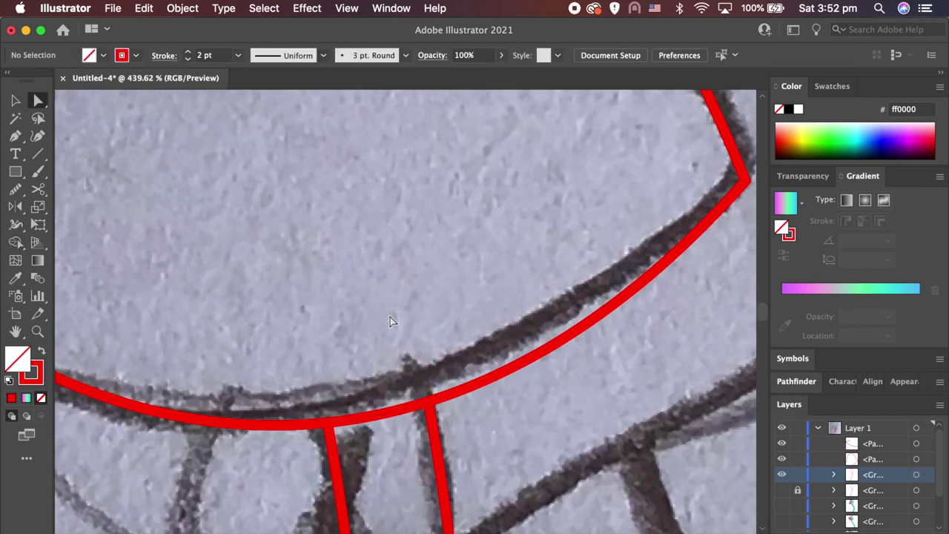
{"action": "scroll", "coordinate": [527, 423], "scroll_direction": "down", "scroll_amount": 3}
{"action": "scroll", "coordinate": [527, 425], "scroll_direction": "down", "scroll_amount": 3}
- Select all the traced outline paths and bring up the stroke colour picker
{"action": "key", "text": "v"}
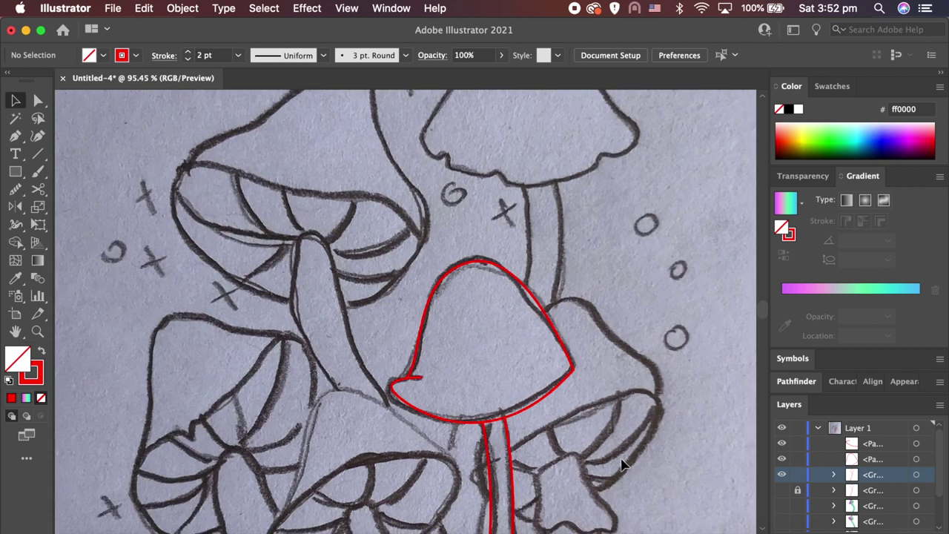
{"action": "scroll", "coordinate": [577, 466], "scroll_direction": "down", "scroll_amount": 3}
{"action": "scroll", "coordinate": [572, 477], "scroll_direction": "down", "scroll_amount": 2}
{"action": "key", "text": "super+a"}
{"action": "double_click", "coordinate": [30, 373]}
- Set the outlines' stroke to black 000000 and group the mushroom paths
{"action": "type", "text": "000000"}
{"action": "key", "text": "Return"}
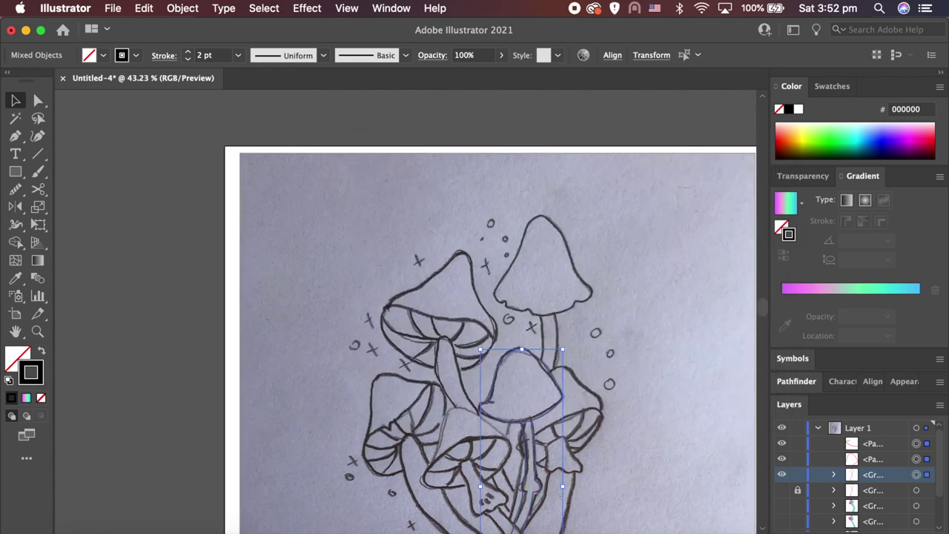
{"action": "scroll", "coordinate": [563, 407], "scroll_direction": "up", "scroll_amount": 3}
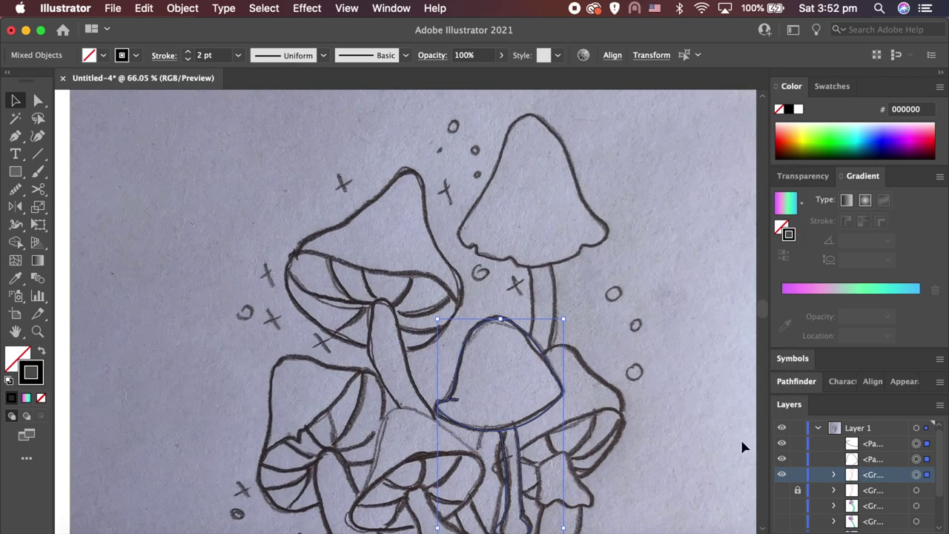
{"action": "key", "text": "super+g"}
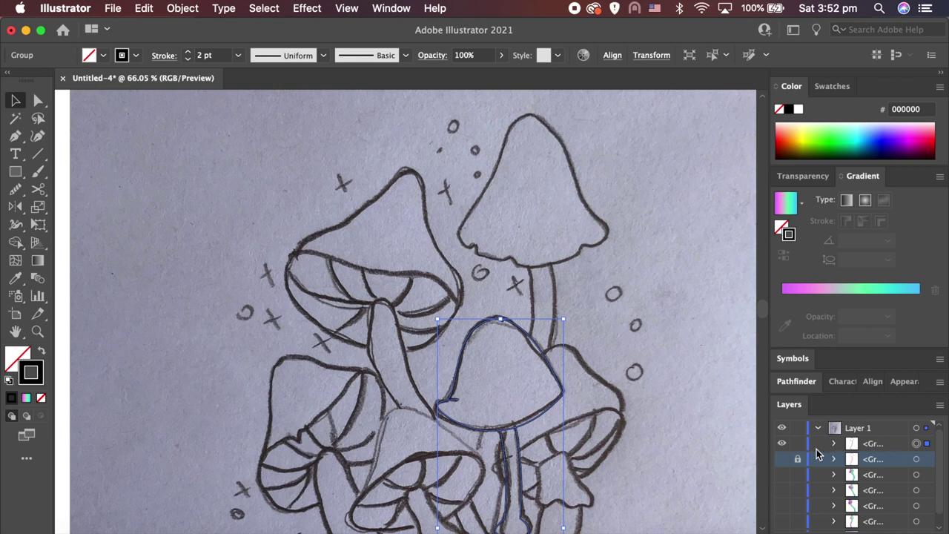
{"action": "left_click", "coordinate": [435, 424]}
- Fill the mushroom group with the pink-to-green gradient and hide it in Layers
{"action": "scroll", "coordinate": [555, 423], "scroll_direction": "down", "scroll_amount": 3}
{"action": "scroll", "coordinate": [555, 424], "scroll_direction": "right", "scroll_amount": 2}
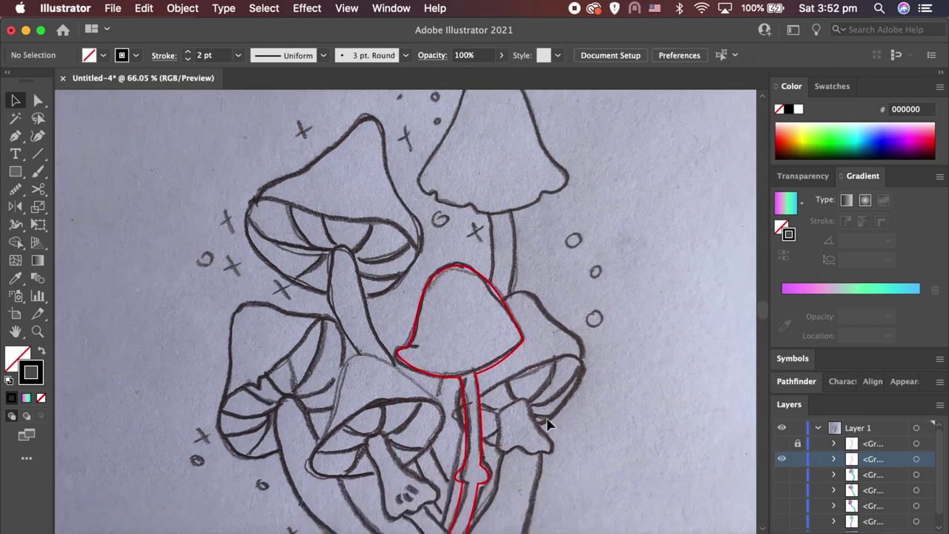
{"action": "left_click", "coordinate": [486, 472]}
{"action": "key", "text": "period"}
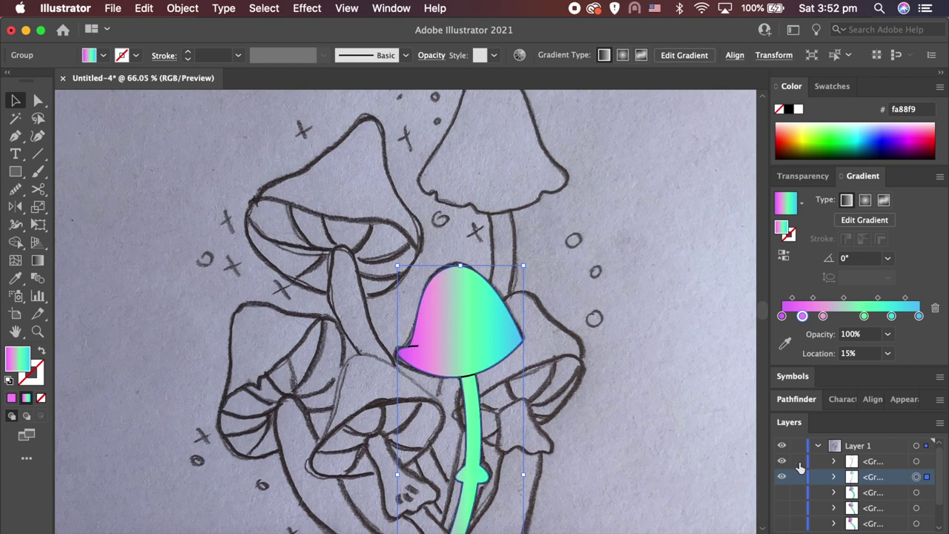
{"action": "left_click", "coordinate": [636, 411]}
{"action": "scroll", "coordinate": [505, 385], "scroll_direction": "down", "scroll_amount": 2}
{"action": "scroll", "coordinate": [504, 386], "scroll_direction": "down", "scroll_amount": 3}
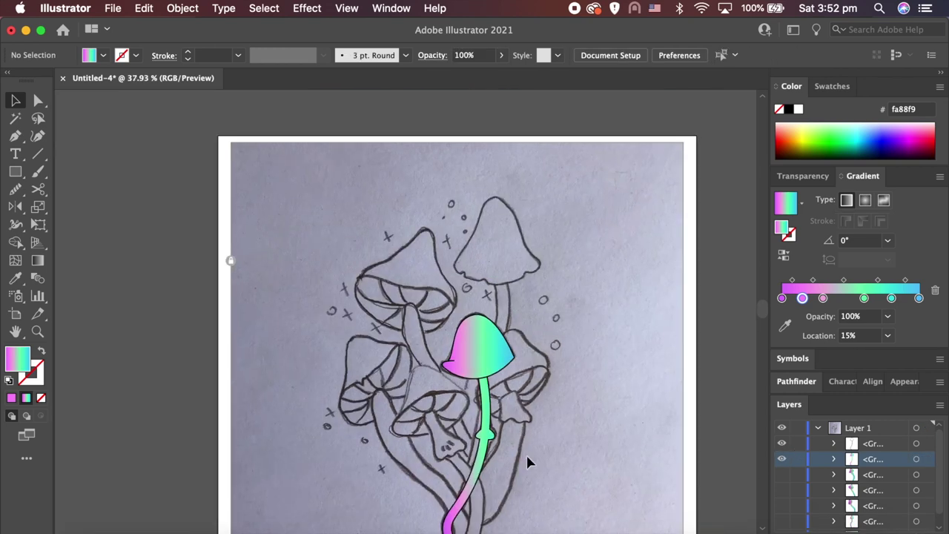
{"action": "left_click", "coordinate": [468, 337]}
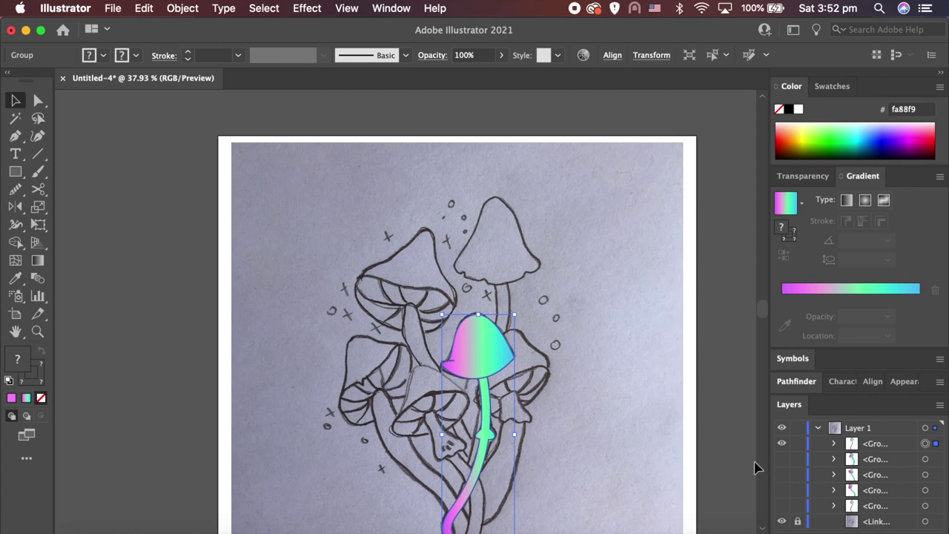
{"action": "left_click", "coordinate": [781, 443]}
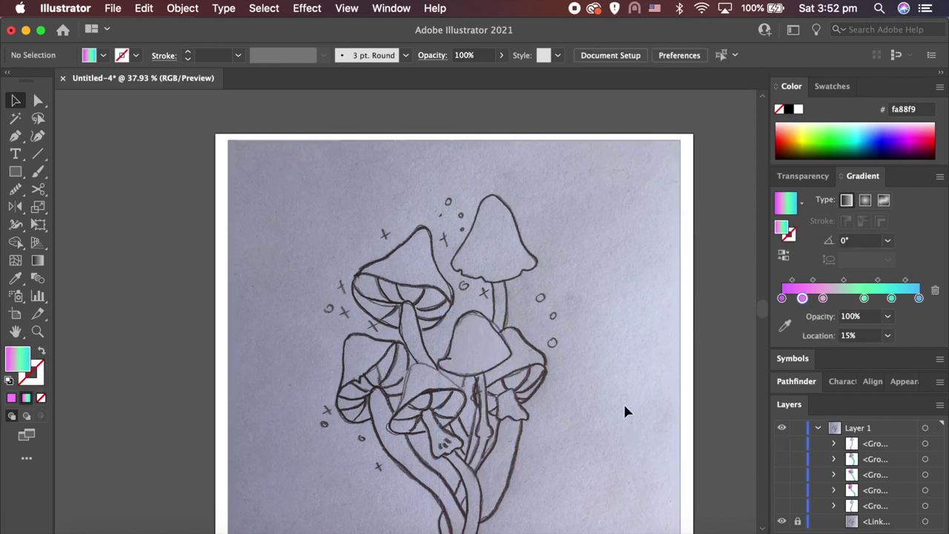
{"action": "scroll", "coordinate": [625, 409], "scroll_direction": "down", "scroll_amount": 3}
{"action": "scroll", "coordinate": [625, 409], "scroll_direction": "right", "scroll_amount": 2}
{"action": "key", "text": "p"}
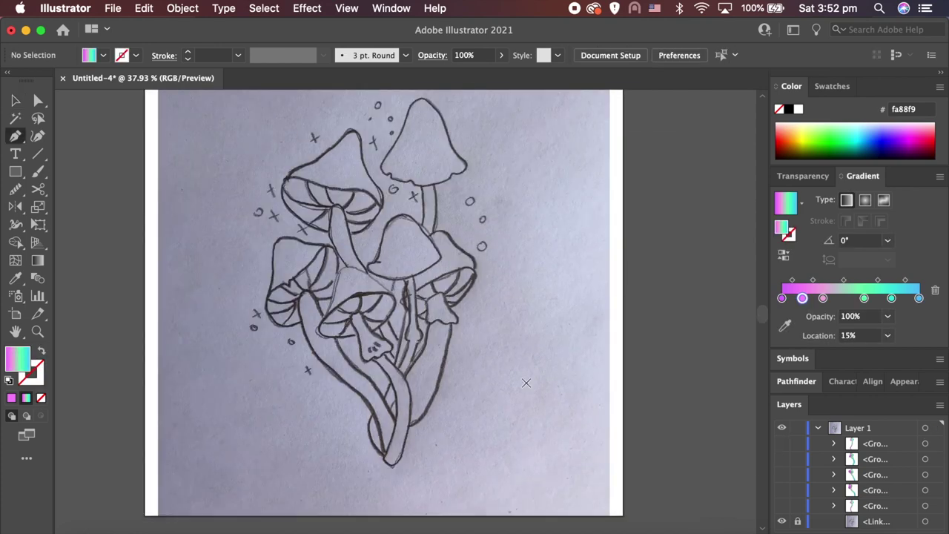
- Set a bright red stroke and draw a curved path up along the lower stem
{"action": "left_click", "coordinate": [40, 352]}
{"action": "double_click", "coordinate": [30, 370]}
{"action": "left_click_drag", "start_coordinate": [528, 196], "coordinate": [570, 195]}
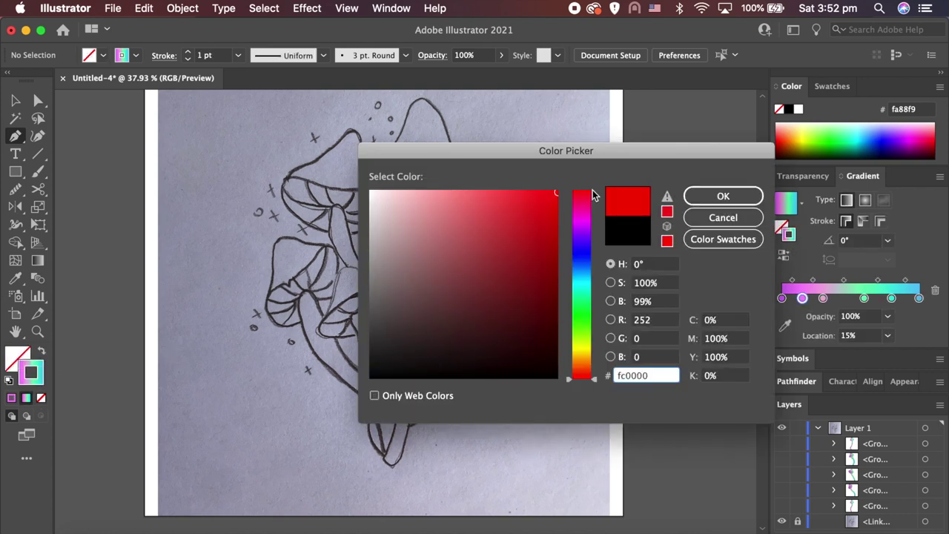
{"action": "left_click", "coordinate": [723, 195]}
{"action": "scroll", "coordinate": [429, 296], "scroll_direction": "up", "scroll_amount": 1}
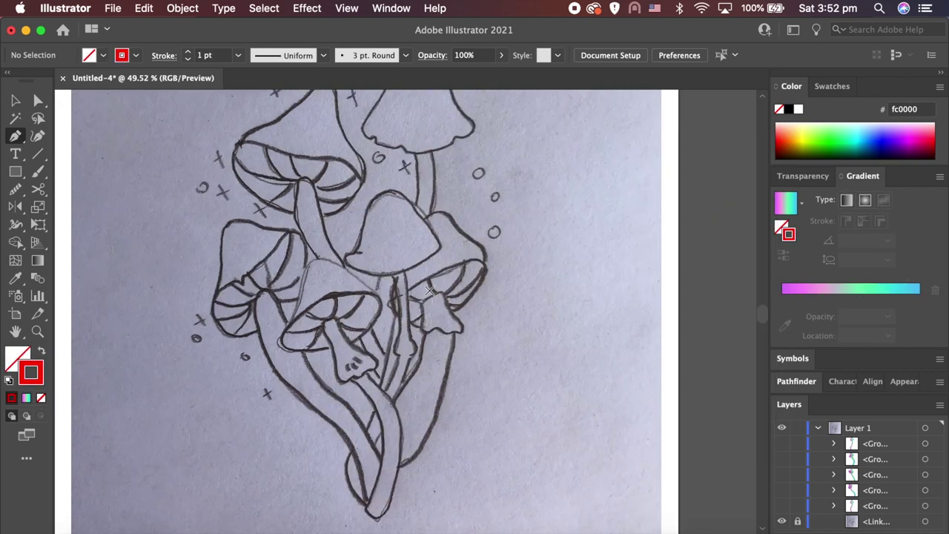
{"action": "left_click", "coordinate": [366, 469]}
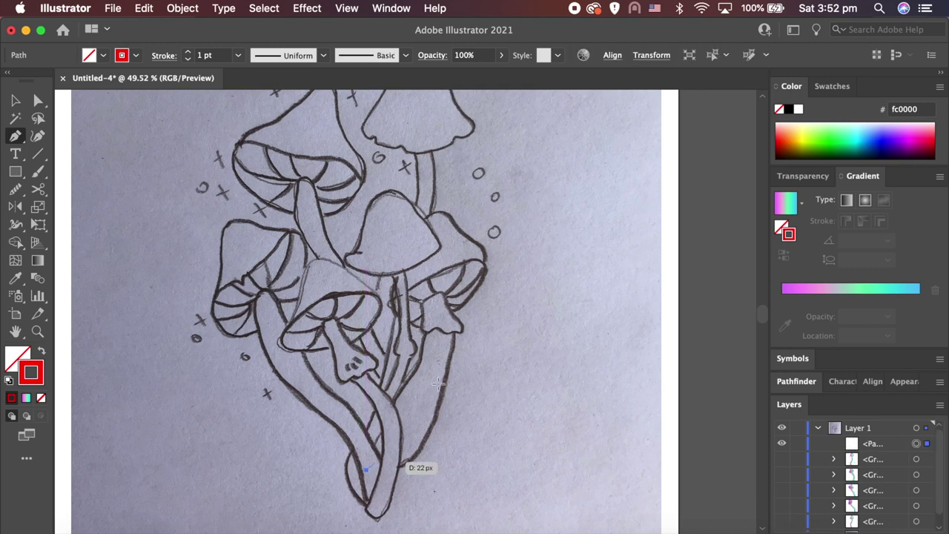
{"action": "left_click_drag", "start_coordinate": [430, 296], "coordinate": [416, 201]}
{"action": "key", "text": "v"}
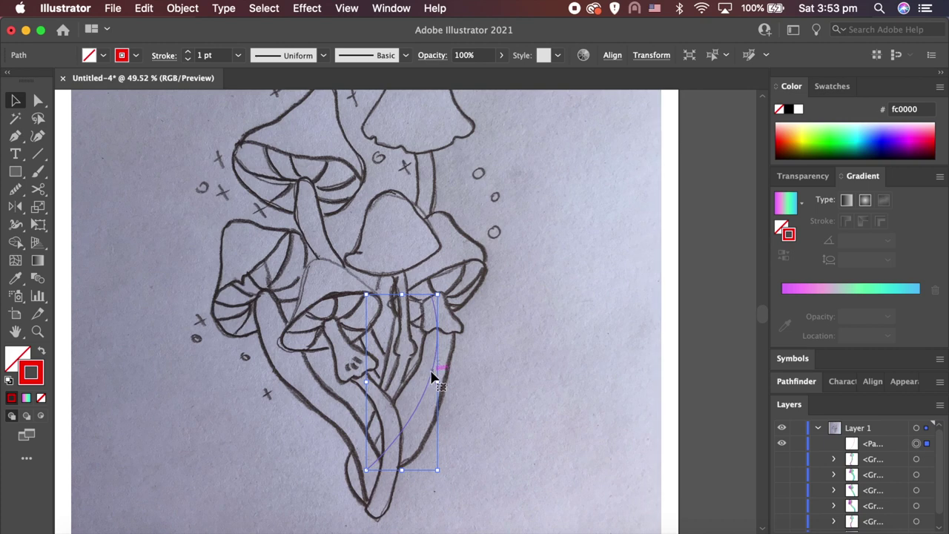
- Apply Width Profile 5, thicken the stroke, expand its appearance, and smooth the left edge
{"action": "left_click", "coordinate": [323, 55]}
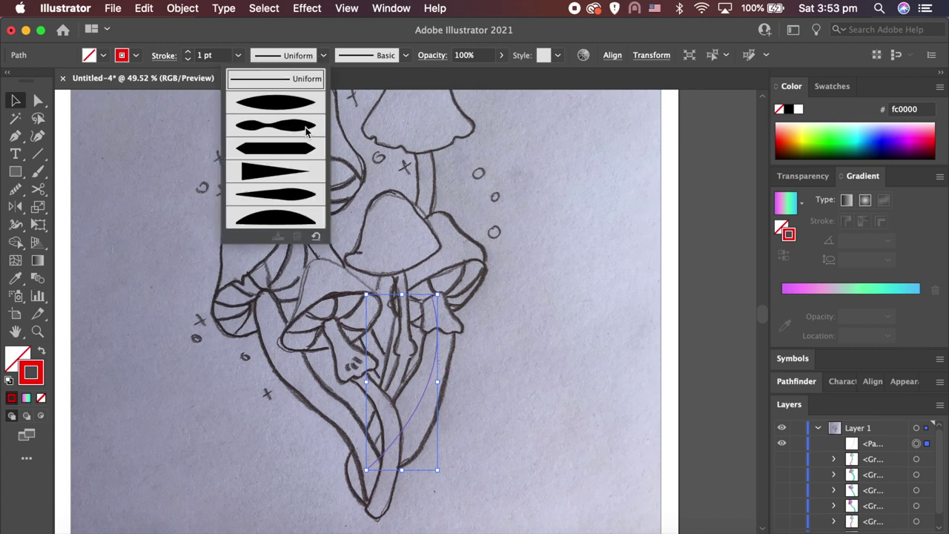
{"action": "left_click", "coordinate": [293, 206]}
{"action": "left_click", "coordinate": [189, 52]}
{"action": "left_click", "coordinate": [190, 51]}
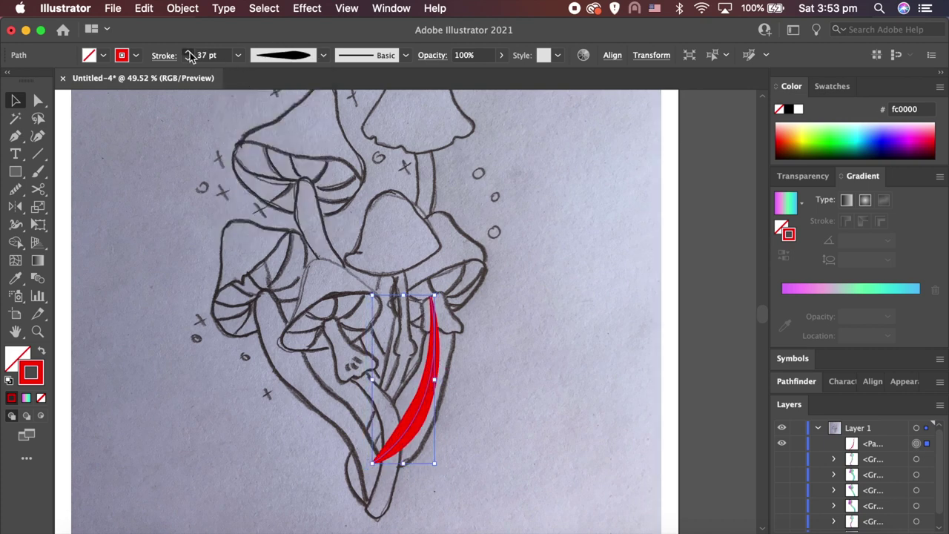
{"action": "left_click", "coordinate": [189, 52]}
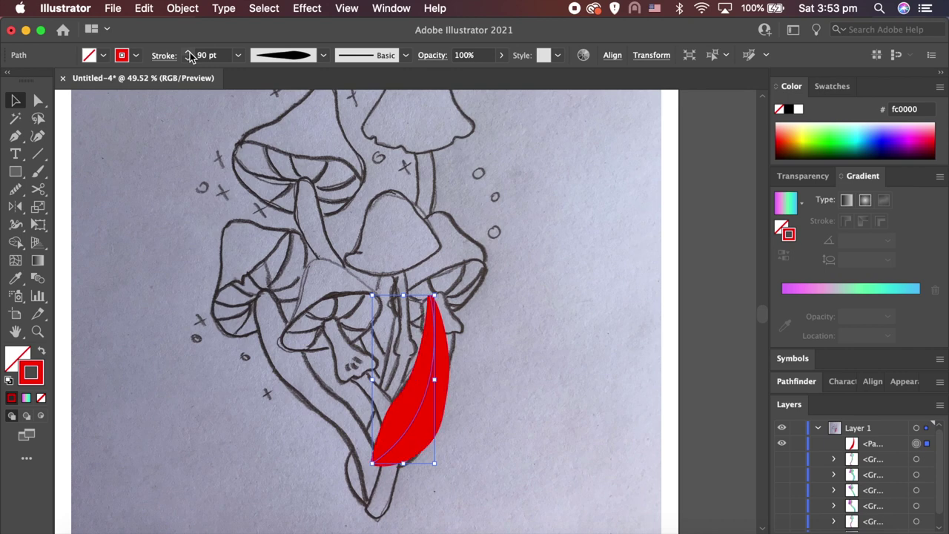
{"action": "left_click", "coordinate": [182, 9]}
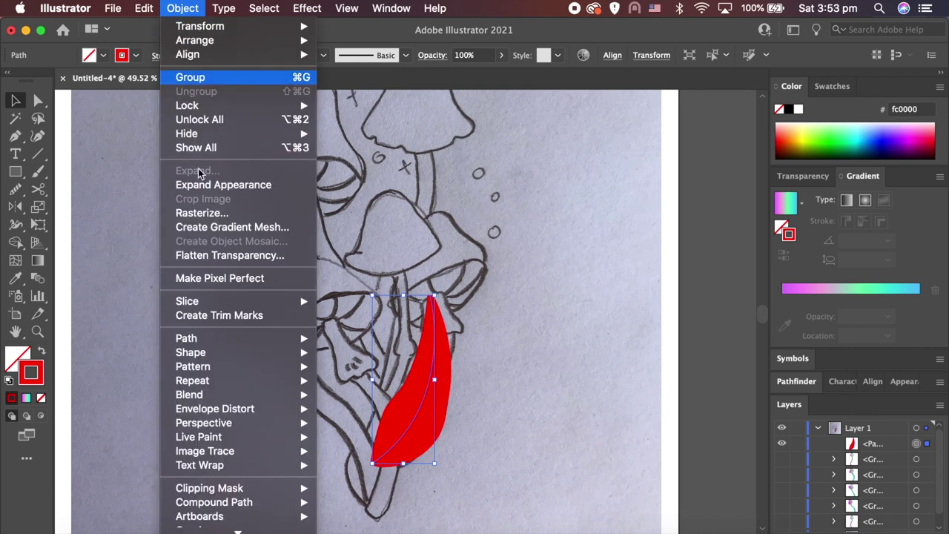
{"action": "left_click", "coordinate": [199, 183]}
{"action": "left_click", "coordinate": [16, 193]}
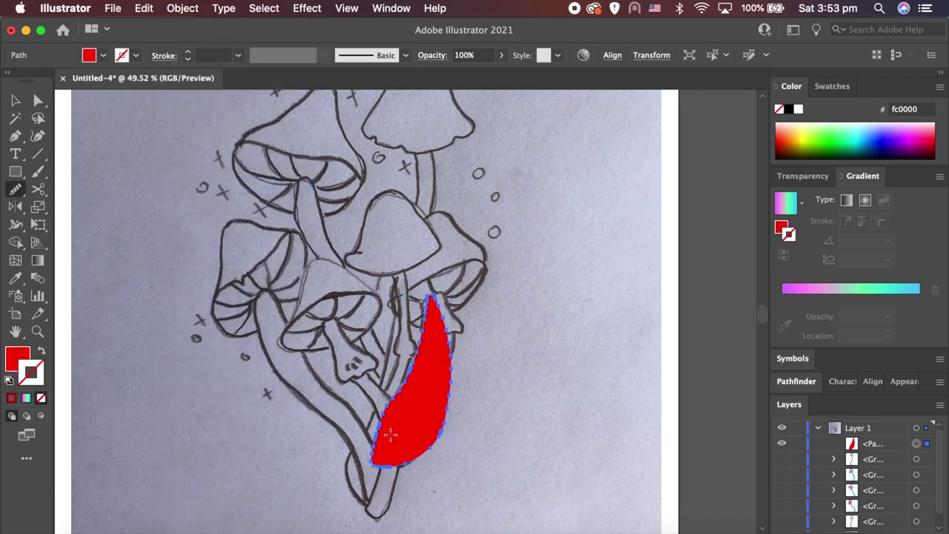
{"action": "left_click_drag", "start_coordinate": [379, 415], "coordinate": [417, 361]}
- Smooth the shape's right edge, then turn it into an unfilled 2 pt red outline
{"action": "left_click_drag", "start_coordinate": [447, 414], "coordinate": [453, 351]}
{"action": "key", "text": "v"}
{"action": "scroll", "coordinate": [479, 387], "scroll_direction": "up", "scroll_amount": 3}
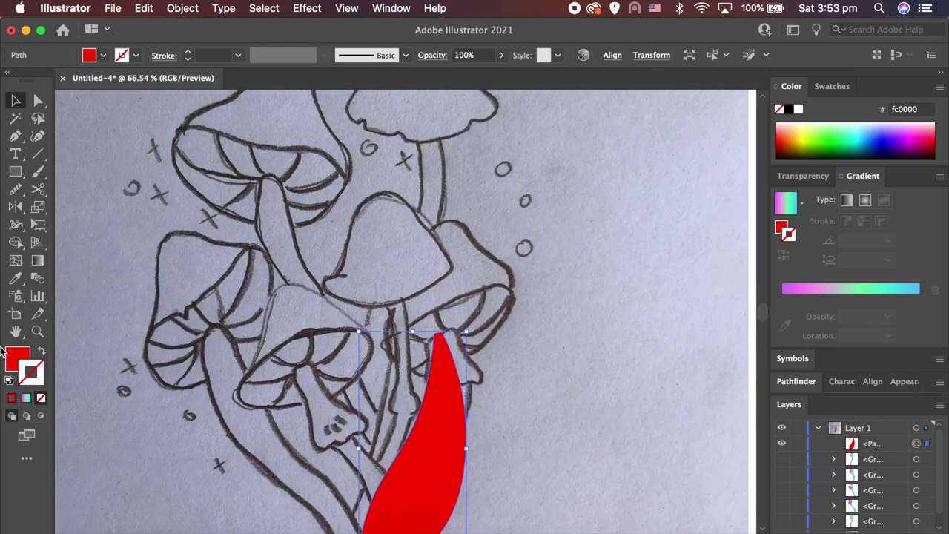
{"action": "left_click", "coordinate": [42, 350]}
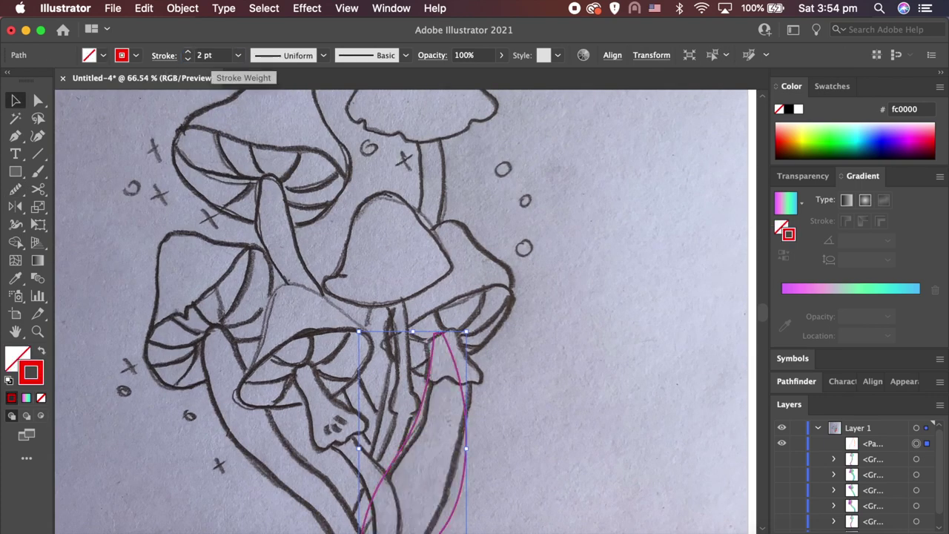
{"action": "left_click", "coordinate": [552, 313]}
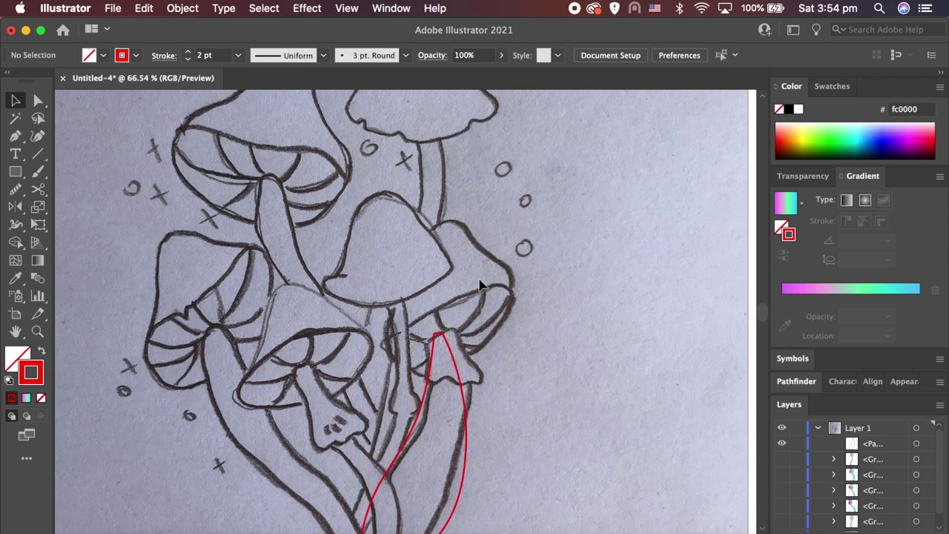
{"action": "scroll", "coordinate": [480, 285], "scroll_direction": "up", "scroll_amount": 3}
- Trace a red Pen oval around the small mushroom's gills and reshape its points to fit
{"action": "key", "text": "p"}
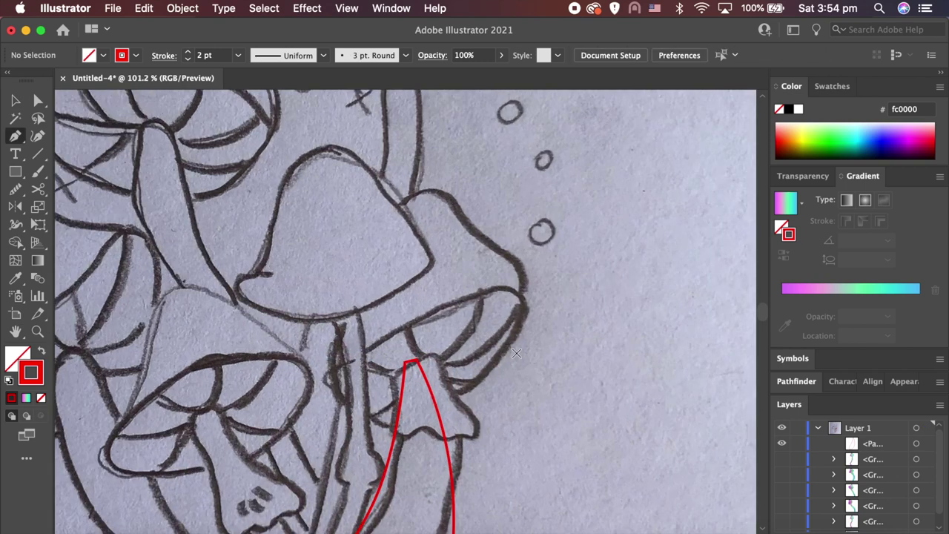
{"action": "left_click", "coordinate": [424, 408]}
{"action": "left_click_drag", "start_coordinate": [525, 306], "coordinate": [501, 273]}
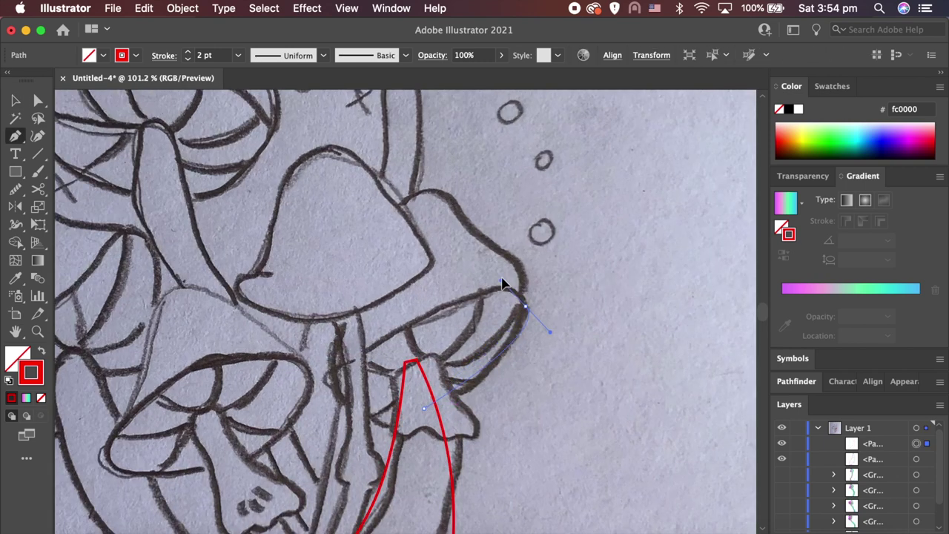
{"action": "left_click", "coordinate": [384, 337]}
{"action": "mouse_move", "coordinate": [423, 408]}
{"action": "left_mouse_down"}
{"action": "mouse_move", "coordinate": [604, 401]}
{"action": "mouse_move", "coordinate": [624, 383]}
{"action": "left_mouse_up"}
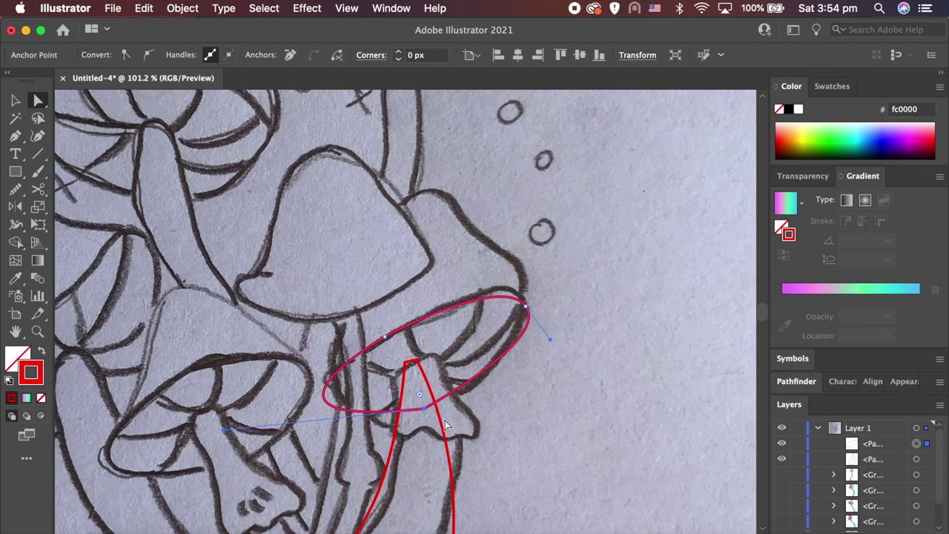
{"action": "left_click_drag", "start_coordinate": [427, 413], "coordinate": [426, 432]}
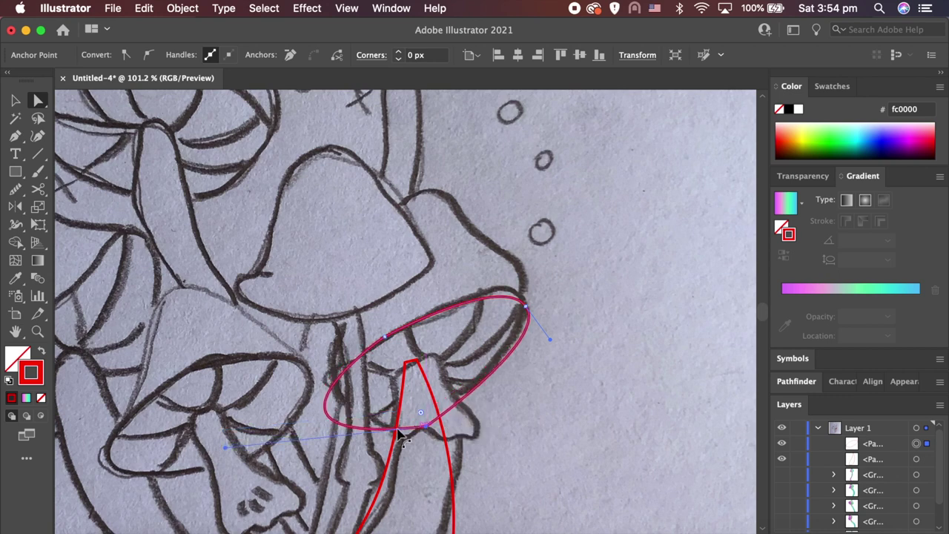
{"action": "left_click_drag", "start_coordinate": [228, 449], "coordinate": [229, 410]}
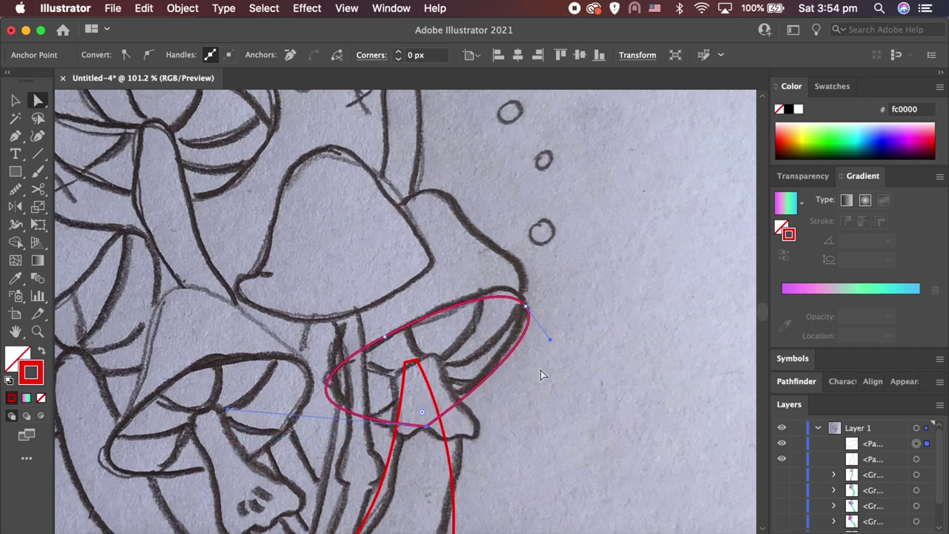
{"action": "left_click_drag", "start_coordinate": [551, 343], "coordinate": [538, 349]}
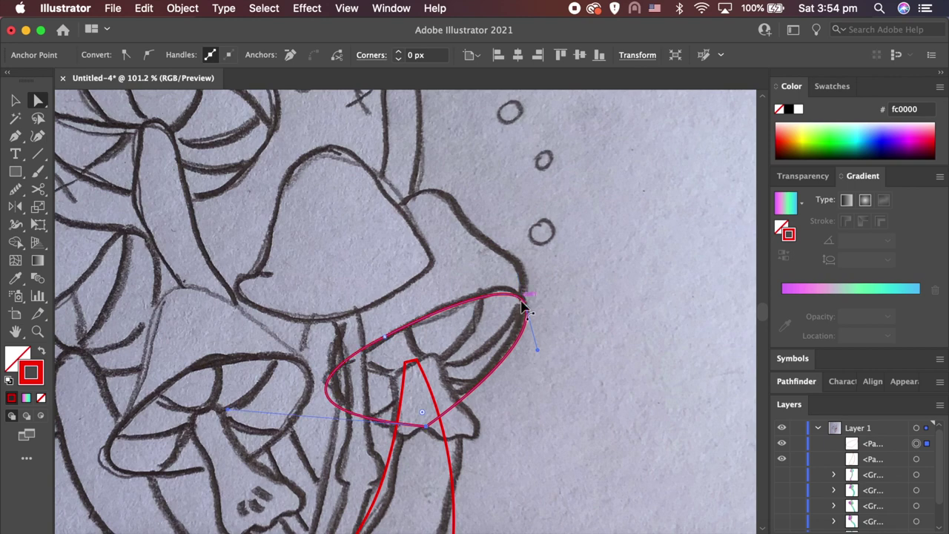
{"action": "left_click_drag", "start_coordinate": [518, 277], "coordinate": [516, 271]}
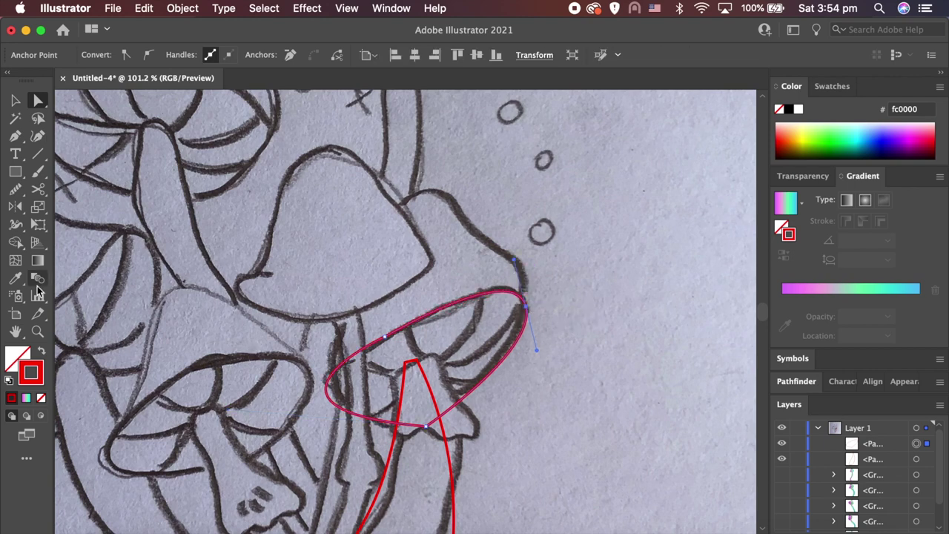
- Redraw the oval's upper edges along the sketch with the Pencil, then deselect
{"action": "left_click", "coordinate": [15, 188]}
{"action": "left_click_drag", "start_coordinate": [424, 306], "coordinate": [462, 288]}
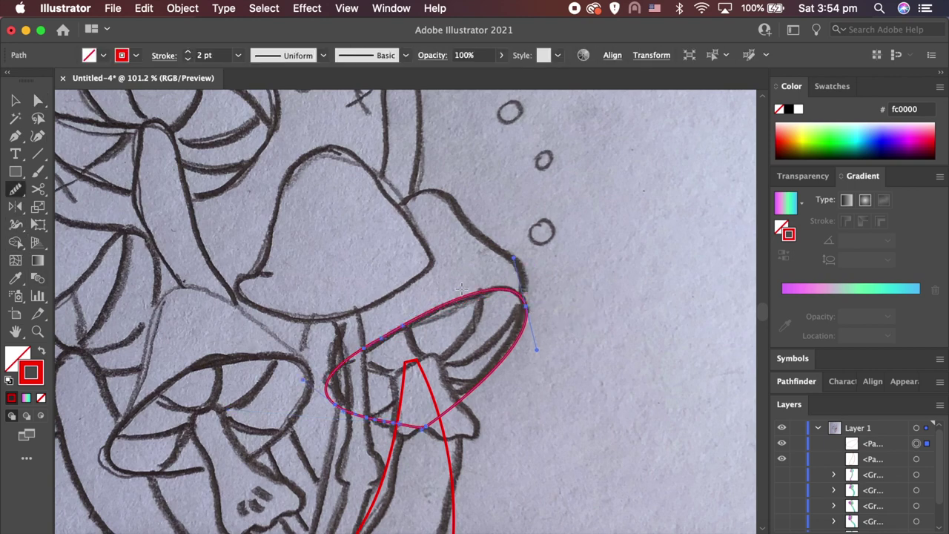
{"action": "left_click_drag", "start_coordinate": [338, 368], "coordinate": [480, 296]}
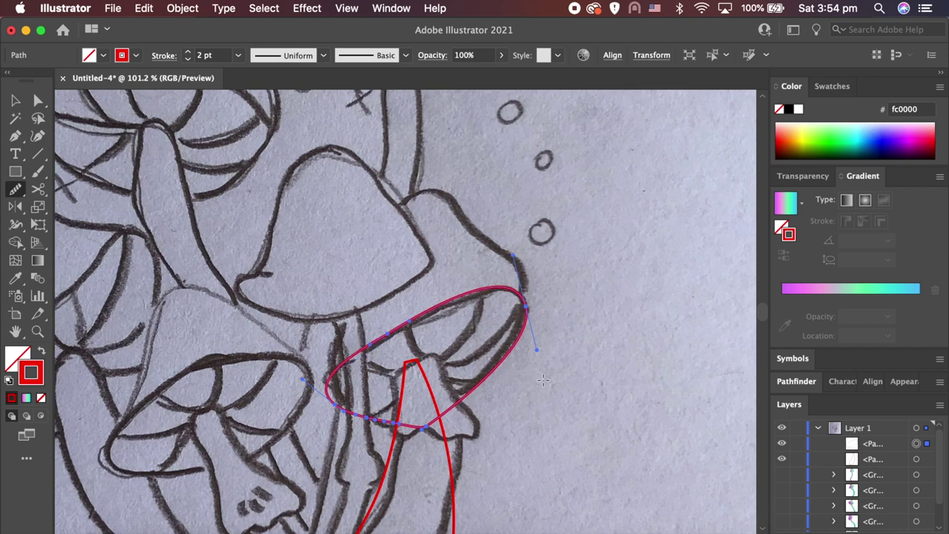
{"action": "key", "text": "v"}
{"action": "left_click", "coordinate": [598, 420]}
{"action": "scroll", "coordinate": [598, 420], "scroll_direction": "up", "scroll_amount": 3}
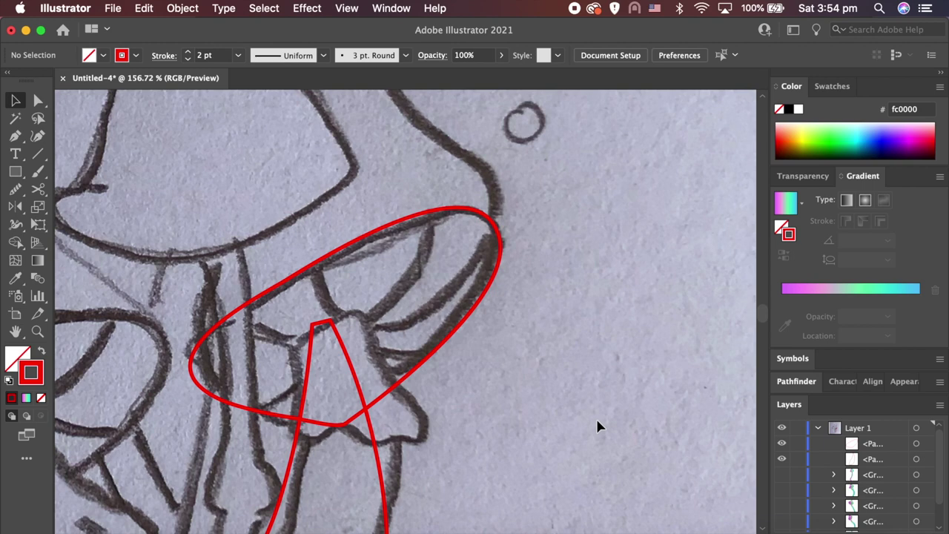
{"action": "scroll", "coordinate": [597, 420], "scroll_direction": "down", "scroll_amount": 3}
{"action": "scroll", "coordinate": [597, 421], "scroll_direction": "down", "scroll_amount": 3}
{"action": "key", "text": "p"}
{"action": "scroll", "coordinate": [597, 421], "scroll_direction": "up", "scroll_amount": 3}
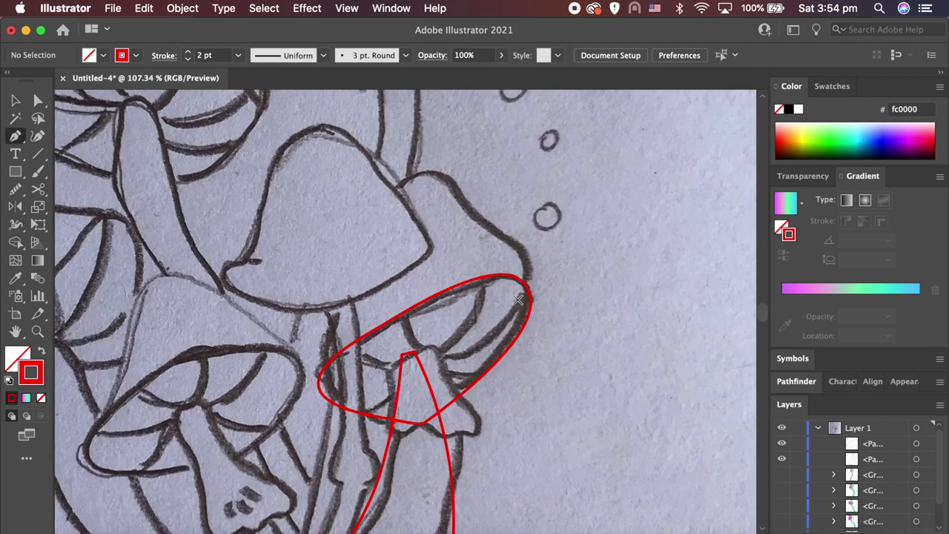
- Trace the small mushroom's domed cap top as a closed Pen outline starting at its right edge
{"action": "left_click", "coordinate": [518, 299]}
{"action": "left_click_drag", "start_coordinate": [520, 245], "coordinate": [464, 201]}
{"action": "left_click_drag", "start_coordinate": [407, 180], "coordinate": [372, 201]}
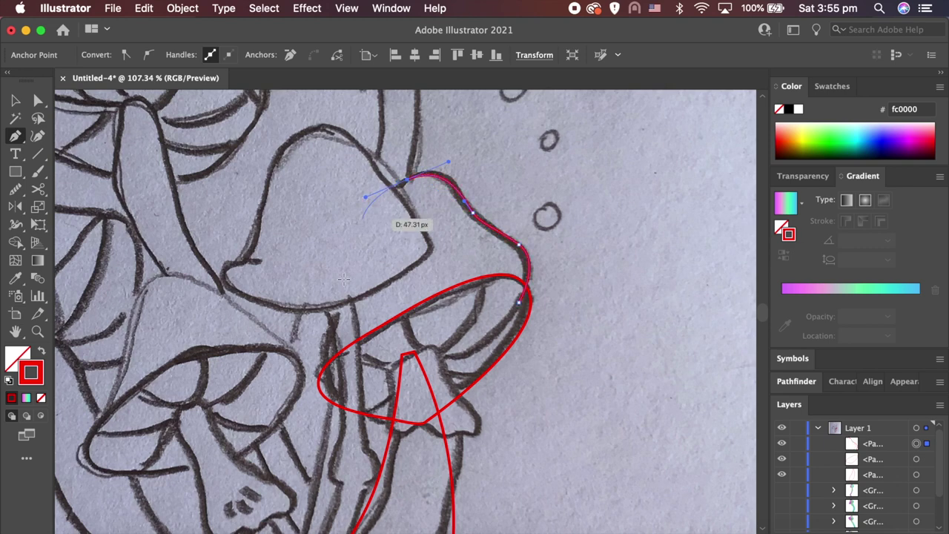
{"action": "left_click_drag", "start_coordinate": [335, 386], "coordinate": [389, 408]}
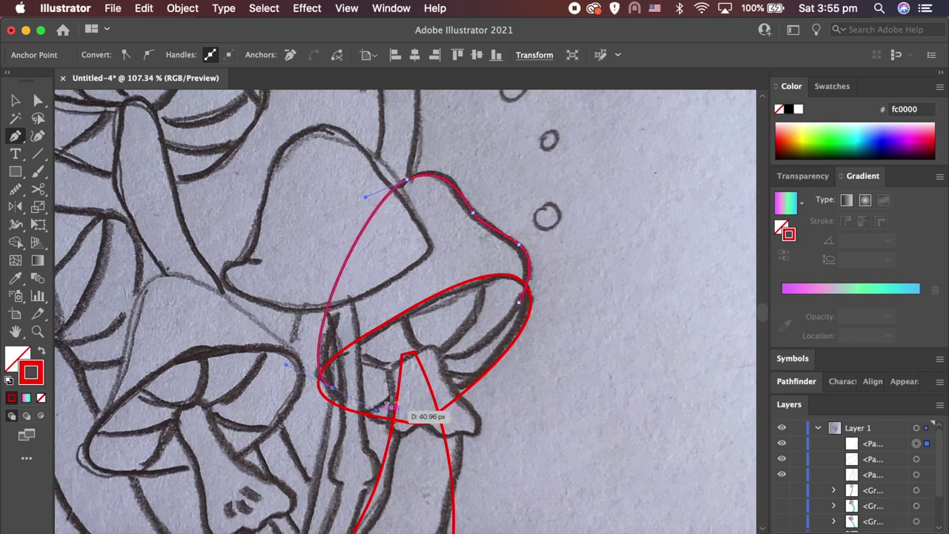
{"action": "left_click", "coordinate": [517, 299]}
{"action": "left_click", "coordinate": [558, 386], "text": "super"}
{"action": "scroll", "coordinate": [557, 385], "scroll_direction": "down", "scroll_amount": 3}
{"action": "scroll", "coordinate": [558, 385], "scroll_direction": "left", "scroll_amount": 3}
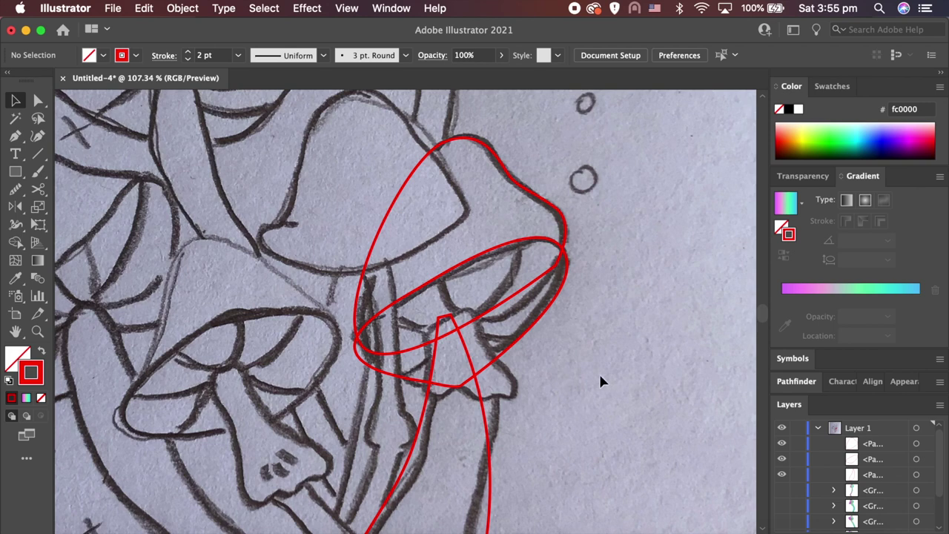
{"action": "scroll", "coordinate": [614, 385], "scroll_direction": "down", "scroll_amount": 3}
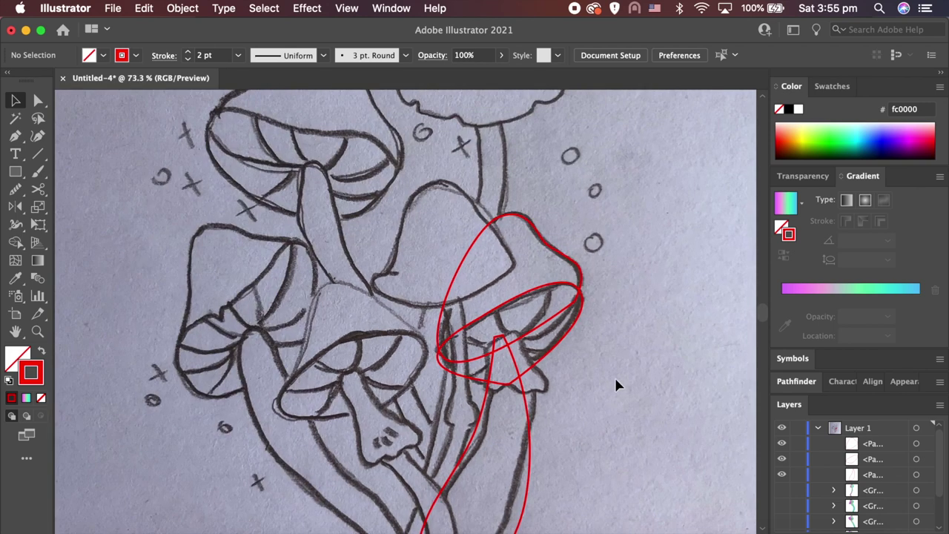
- Hide the cap and rim outlines in Layers and select the stem outline's top-left anchor
{"action": "left_click", "coordinate": [447, 312]}
{"action": "left_click", "coordinate": [634, 409]}
{"action": "scroll", "coordinate": [482, 382], "scroll_direction": "up", "scroll_amount": 5}
{"action": "left_click", "coordinate": [782, 458]}
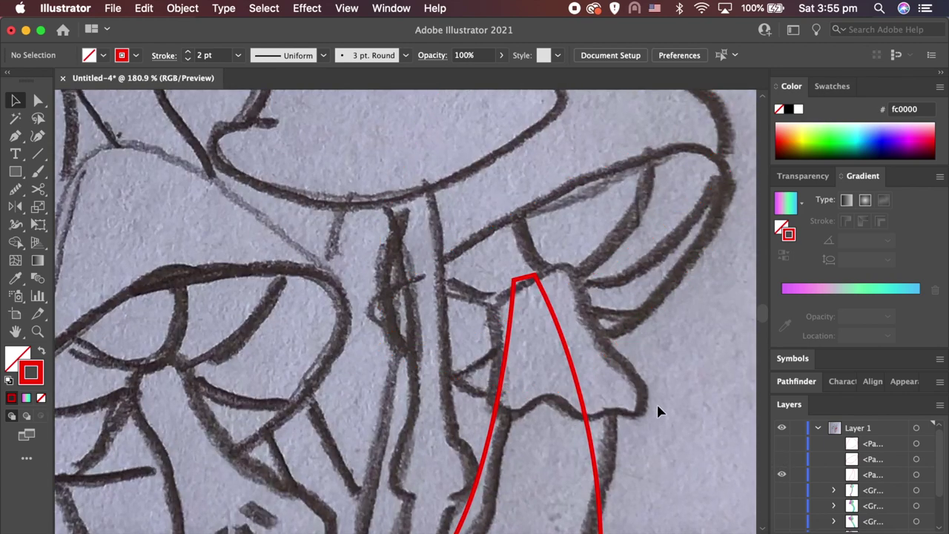
{"action": "scroll", "coordinate": [656, 402], "scroll_direction": "up", "scroll_amount": 2}
{"action": "key", "text": "p"}
{"action": "key", "text": "a"}
{"action": "left_click", "coordinate": [466, 253]}
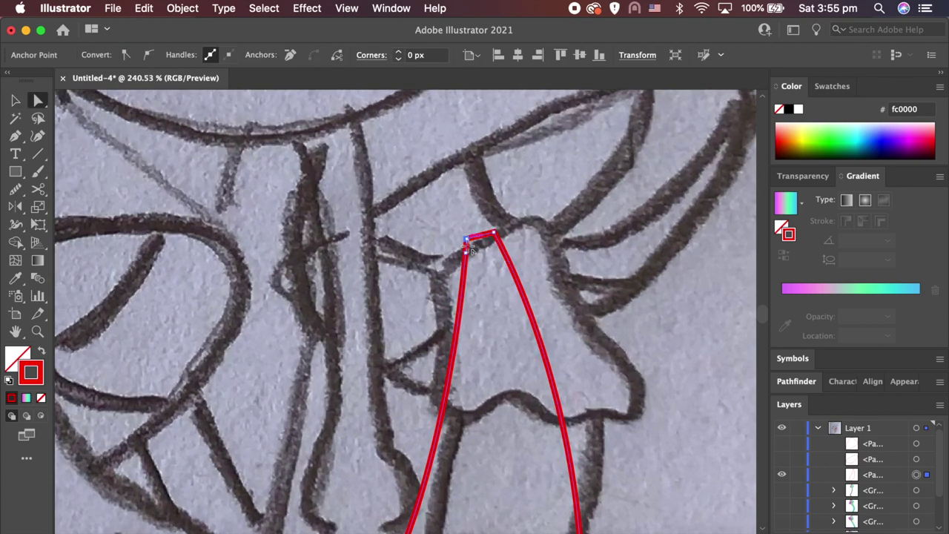
{"action": "key", "text": "p"}
- Trace the flared collar below the cap as a closed Pen outline, then unhide the cap and rim outlines
{"action": "left_click", "coordinate": [432, 261]}
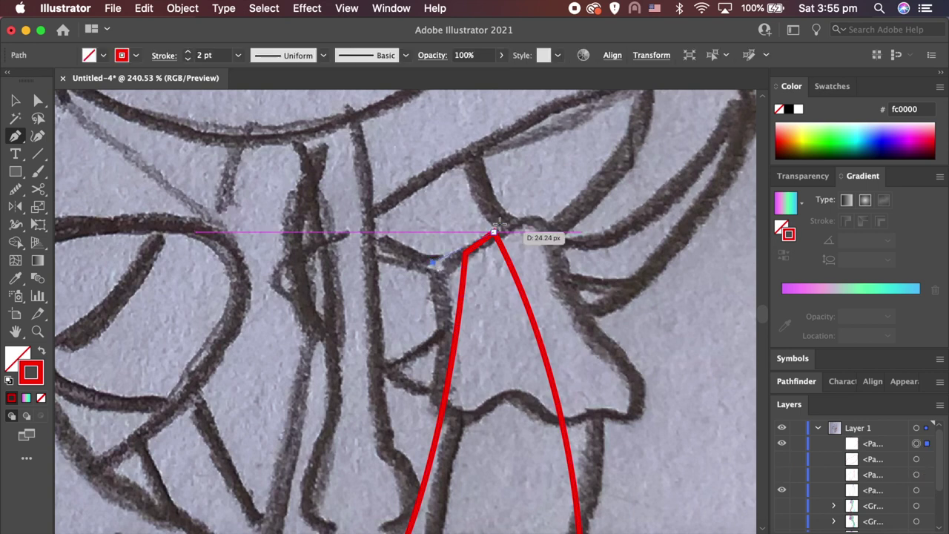
{"action": "left_click", "coordinate": [529, 208]}
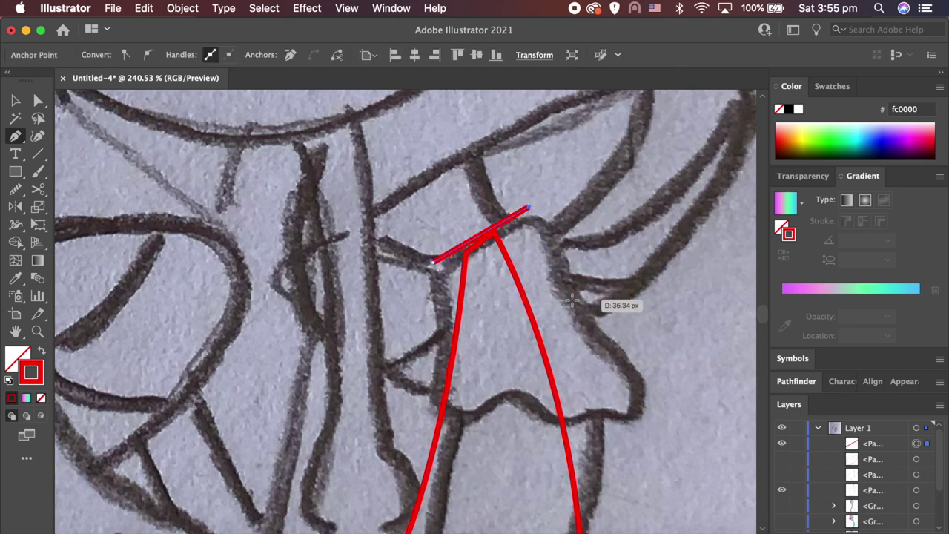
{"action": "left_click", "coordinate": [570, 298]}
{"action": "mouse_move", "coordinate": [638, 384]}
{"action": "left_mouse_down"}
{"action": "mouse_move", "coordinate": [638, 419]}
{"action": "mouse_move", "coordinate": [636, 393]}
{"action": "mouse_move", "coordinate": [567, 424]}
{"action": "left_mouse_up"}
{"action": "key", "text": "Escape"}
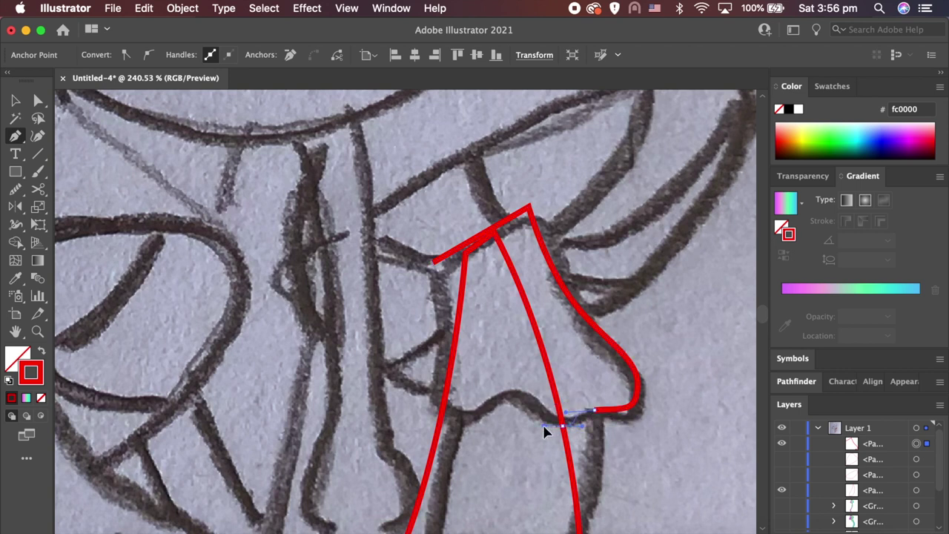
{"action": "left_click_drag", "start_coordinate": [510, 399], "coordinate": [497, 426]}
{"action": "mouse_move", "coordinate": [443, 407]}
{"action": "left_mouse_down"}
{"action": "mouse_move", "coordinate": [445, 419]}
{"action": "mouse_move", "coordinate": [438, 371]}
{"action": "left_mouse_up"}
{"action": "left_click", "coordinate": [433, 380]}
{"action": "left_click_drag", "start_coordinate": [434, 261], "coordinate": [412, 248]}
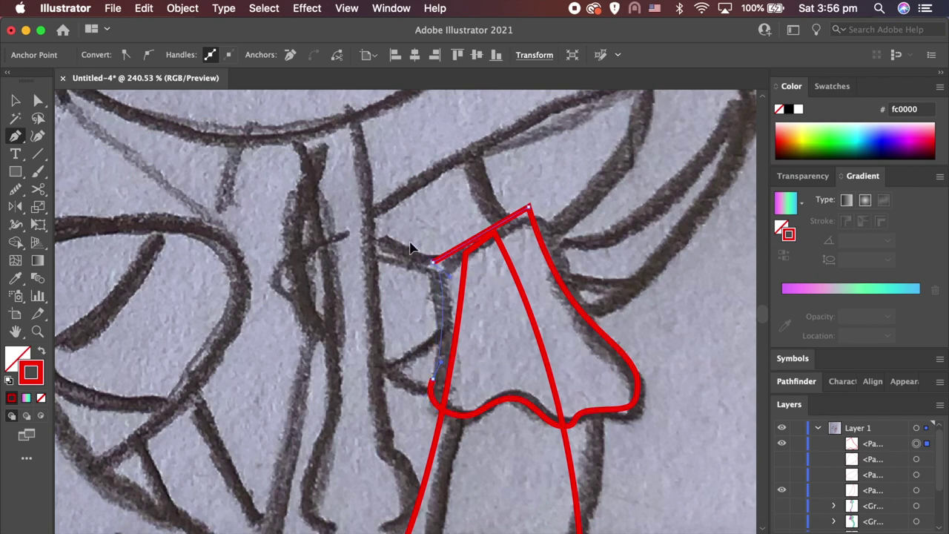
{"action": "key", "text": "v"}
{"action": "left_click", "coordinate": [629, 482]}
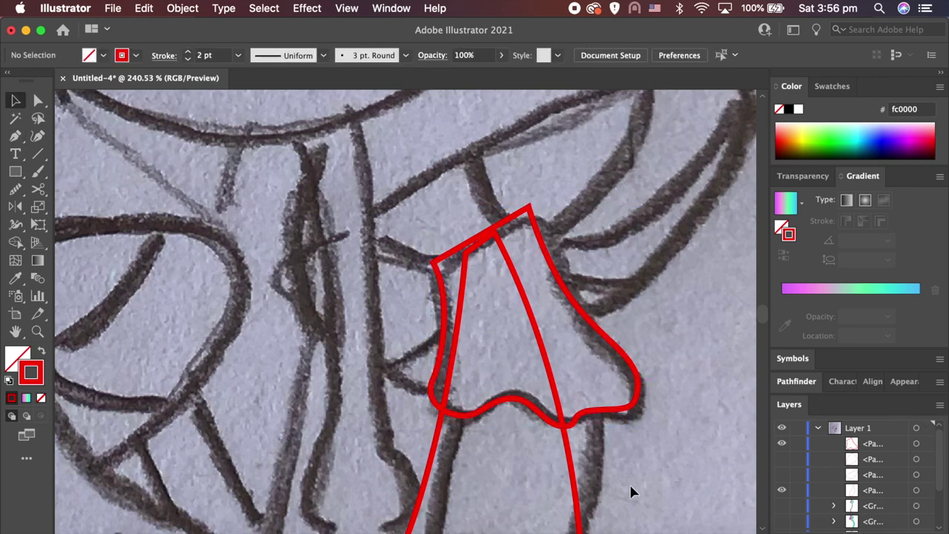
{"action": "left_click_drag", "start_coordinate": [784, 469], "coordinate": [782, 460]}
{"action": "scroll", "coordinate": [681, 439], "scroll_direction": "down", "scroll_amount": 3, "text": "alt"}
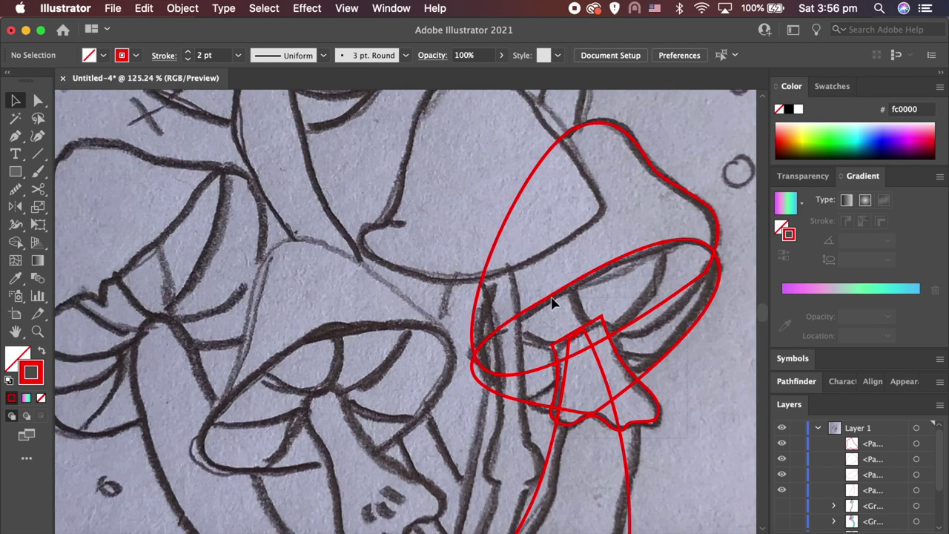
- Copy all four red outlines, then merge stem, collar and cap into one silhouette with Shape Builder
{"action": "key", "text": "super+a"}
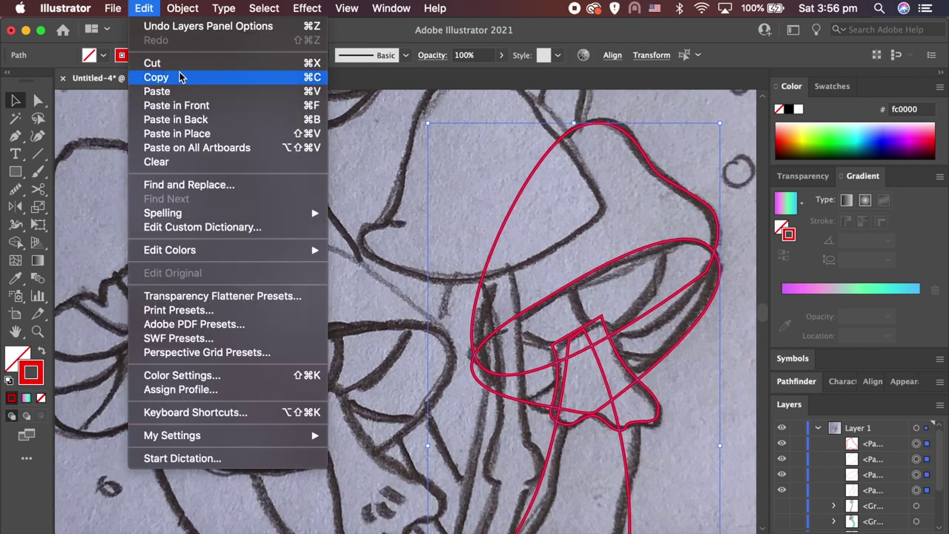
{"action": "left_click", "coordinate": [158, 77]}
{"action": "left_click", "coordinate": [16, 244]}
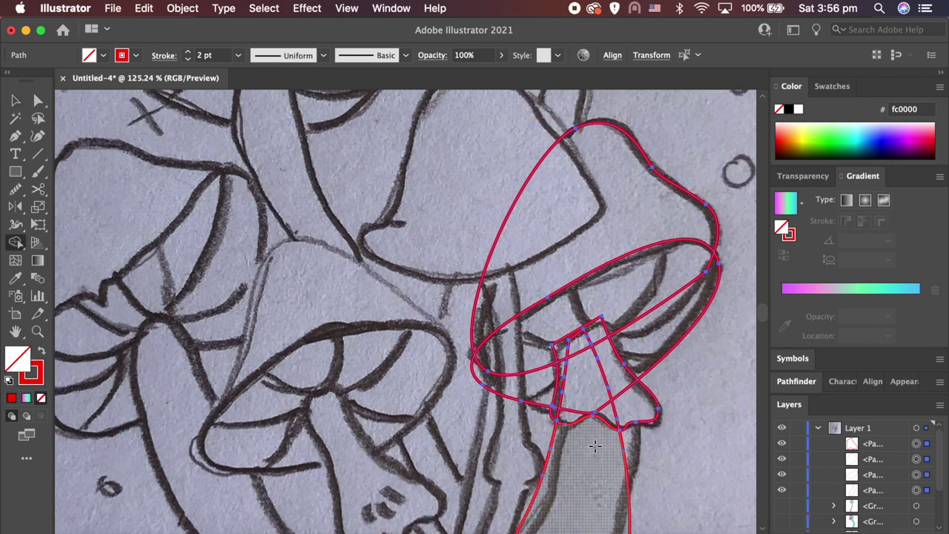
{"action": "left_click_drag", "start_coordinate": [591, 424], "coordinate": [550, 384]}
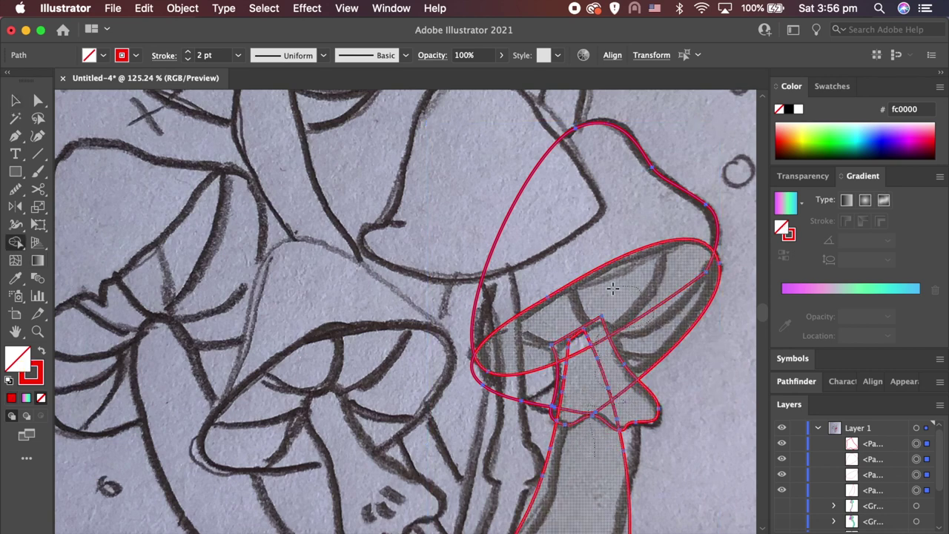
{"action": "left_click_drag", "start_coordinate": [579, 335], "coordinate": [589, 244]}
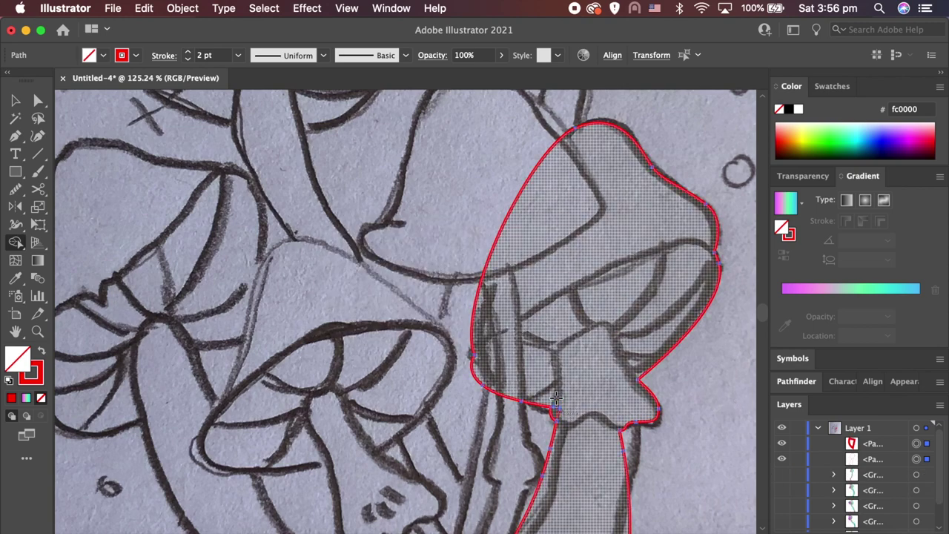
{"action": "key", "text": "v"}
{"action": "scroll", "coordinate": [564, 340], "scroll_direction": "down", "scroll_amount": 5}
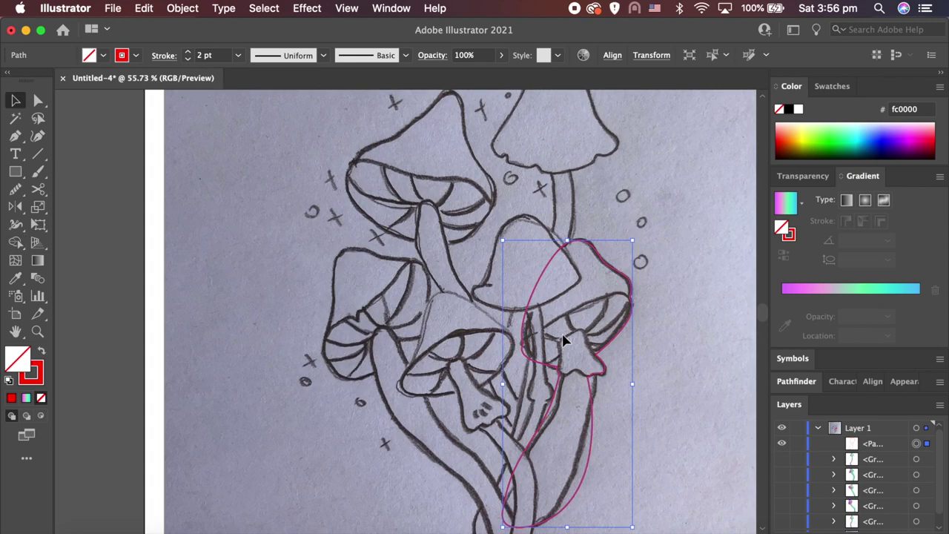
{"action": "key", "text": "period"}
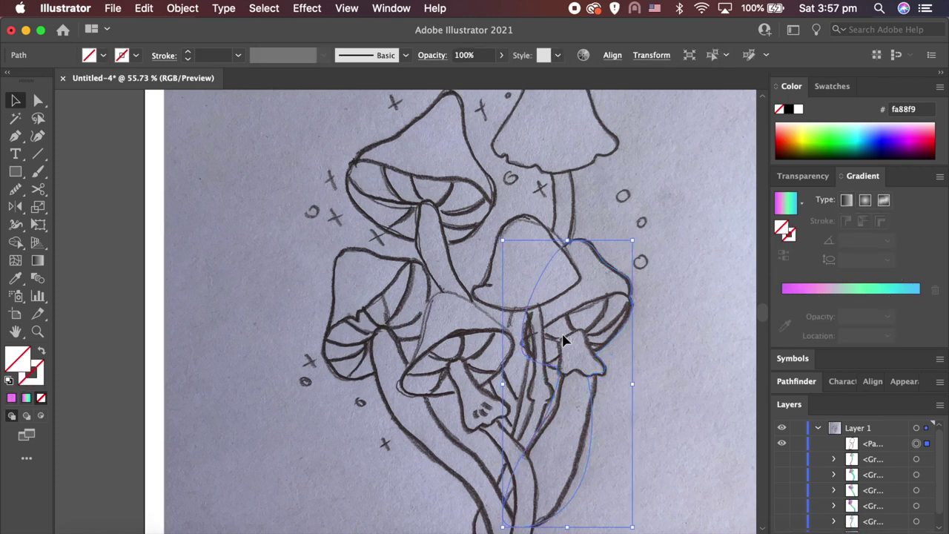
- Fill the silhouette with the gradient, paste the outlines in place, and stroke them #000000
{"action": "key", "text": "shift+x"}
{"action": "left_click", "coordinate": [144, 8]}
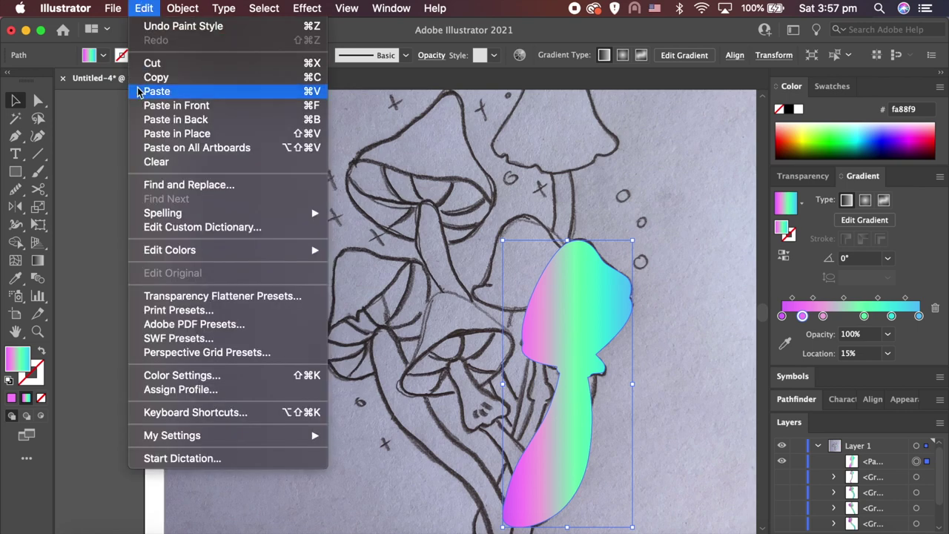
{"action": "left_click", "coordinate": [159, 129]}
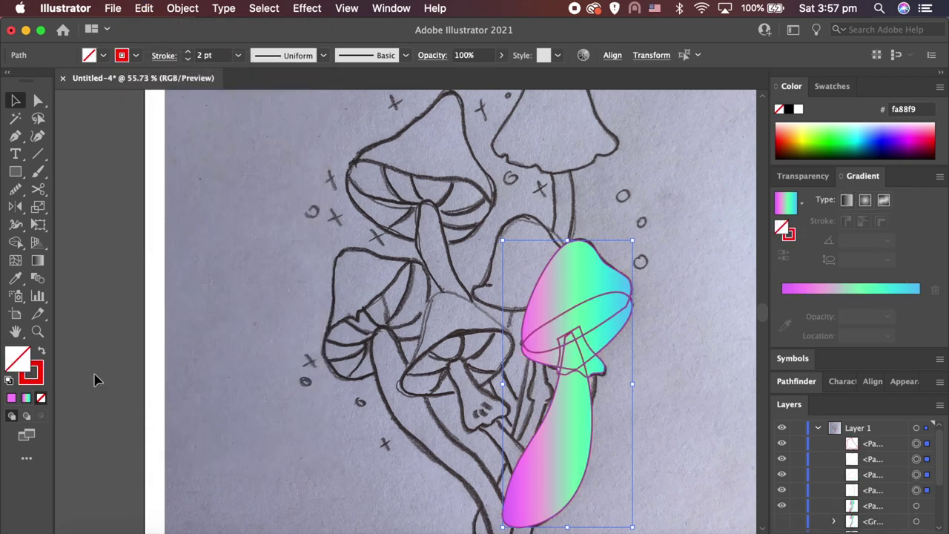
{"action": "double_click", "coordinate": [39, 380]}
{"action": "type", "text": "000"}
{"action": "key", "text": "Return"}
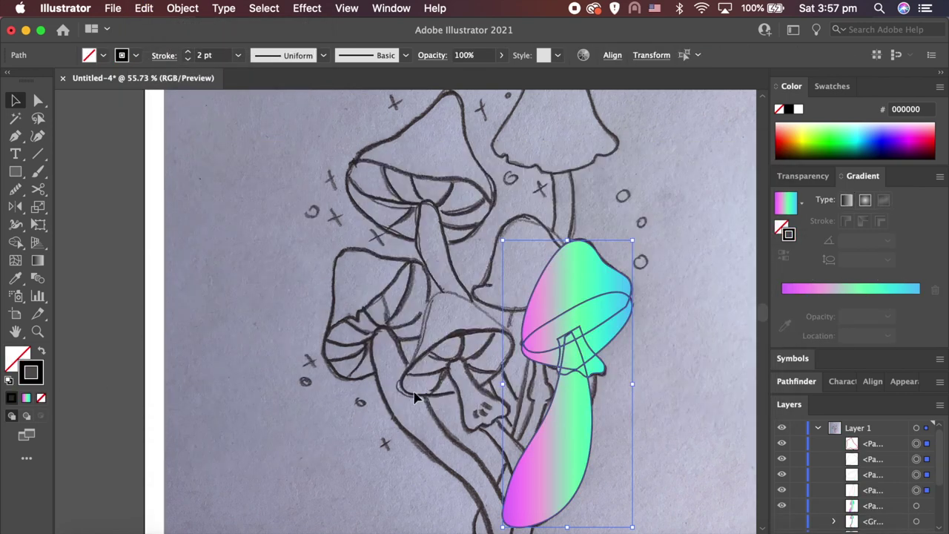
{"action": "left_click", "coordinate": [635, 377]}
{"action": "scroll", "coordinate": [635, 377], "scroll_direction": "up", "scroll_amount": 2}
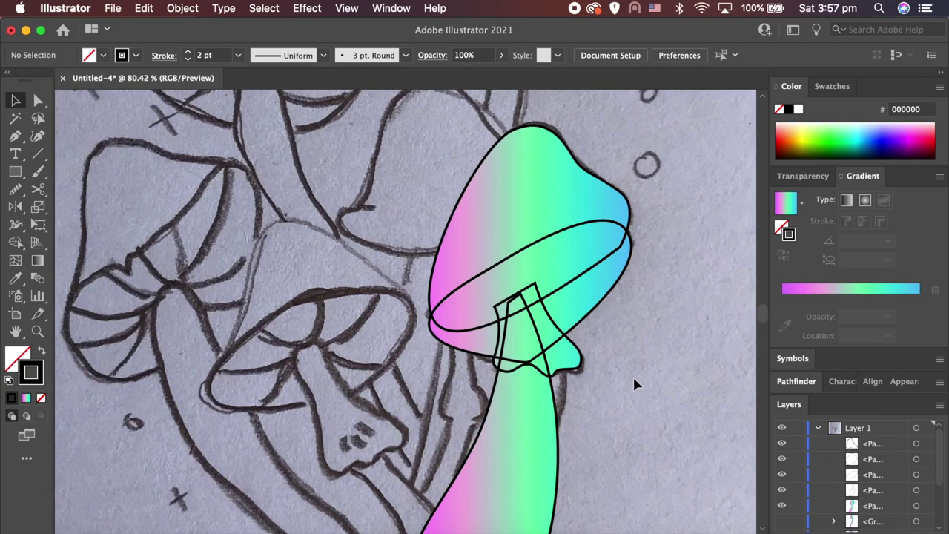
- Lock the gradient-filled silhouette in Layers and select one of the black outlines
{"action": "scroll", "coordinate": [633, 375], "scroll_direction": "up", "scroll_amount": 2}
{"action": "scroll", "coordinate": [635, 378], "scroll_direction": "up", "scroll_amount": 2}
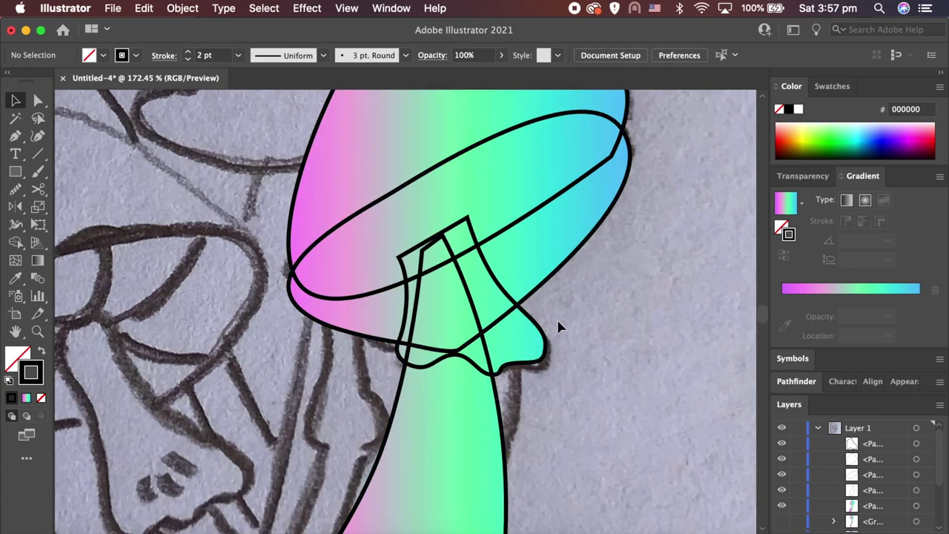
{"action": "left_click", "coordinate": [545, 360]}
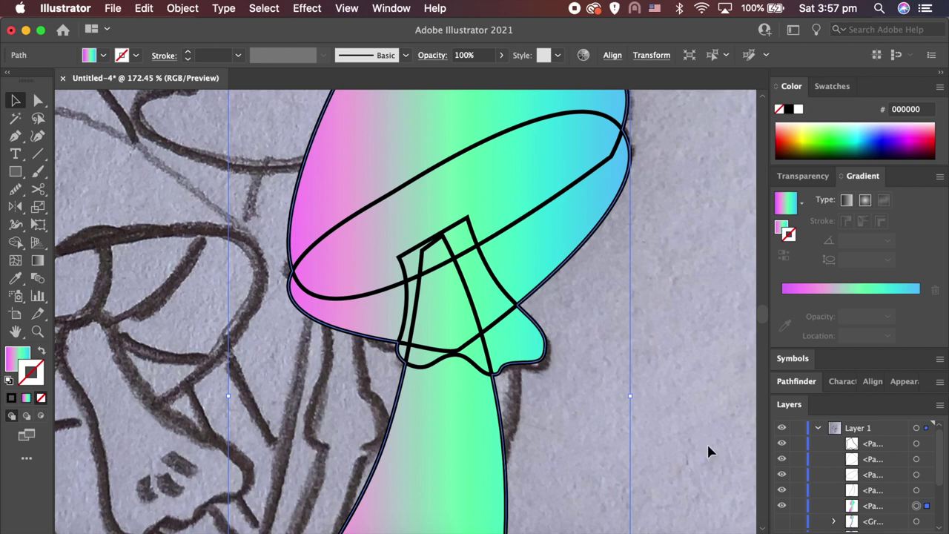
{"action": "left_click", "coordinate": [797, 505]}
{"action": "scroll", "coordinate": [593, 349], "scroll_direction": "up", "scroll_amount": 3}
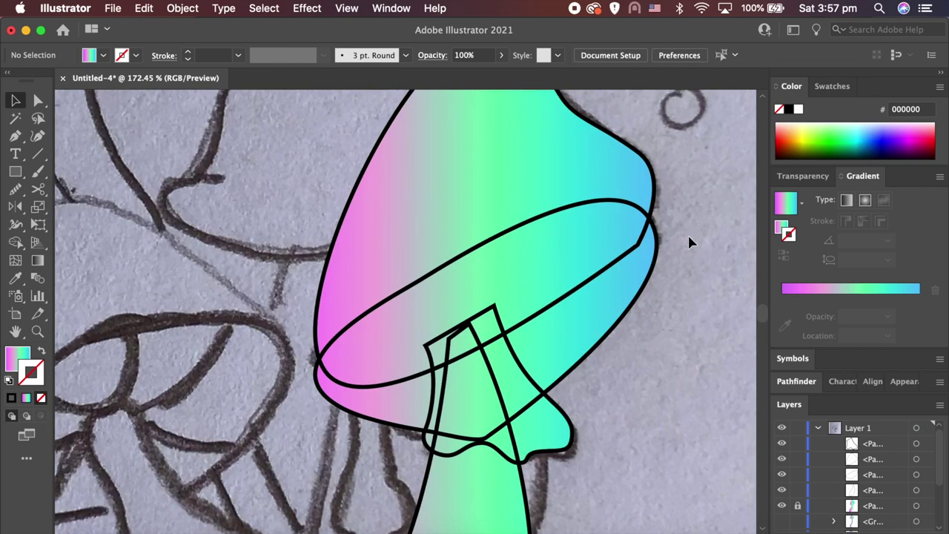
{"action": "left_click", "coordinate": [559, 201]}
{"action": "scroll", "coordinate": [489, 197], "scroll_direction": "up", "scroll_amount": 2}
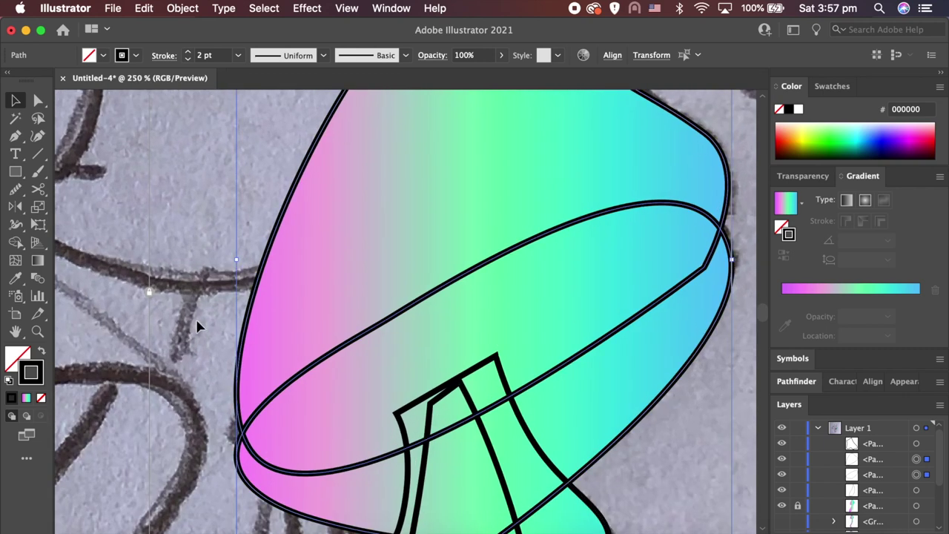
- Cut the cap outline at its left intersection with the Scissors, then reselect the cap outline
{"action": "left_click", "coordinate": [41, 186]}
{"action": "left_click", "coordinate": [241, 433]}
{"action": "scroll", "coordinate": [445, 312], "scroll_direction": "right", "scroll_amount": 3}
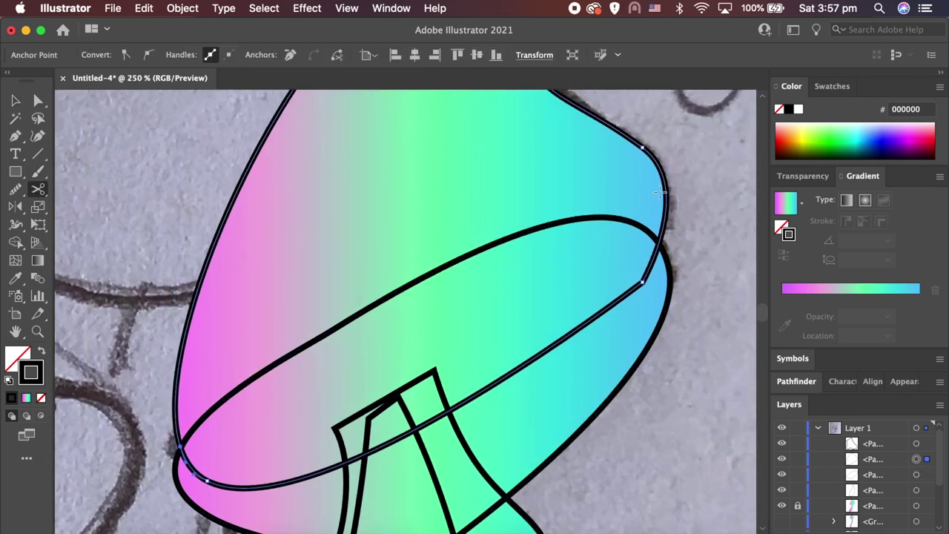
{"action": "key", "text": "a"}
{"action": "key", "text": "super+shift+a"}
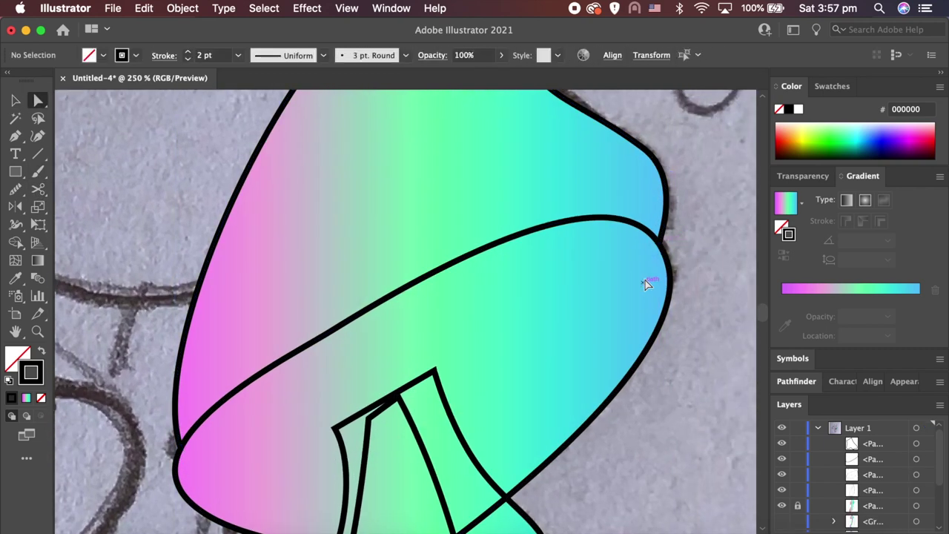
{"action": "scroll", "coordinate": [647, 280], "scroll_direction": "down", "scroll_amount": 4}
{"action": "scroll", "coordinate": [646, 280], "scroll_direction": "left", "scroll_amount": 2}
{"action": "key", "text": "v"}
{"action": "left_click", "coordinate": [589, 362]}
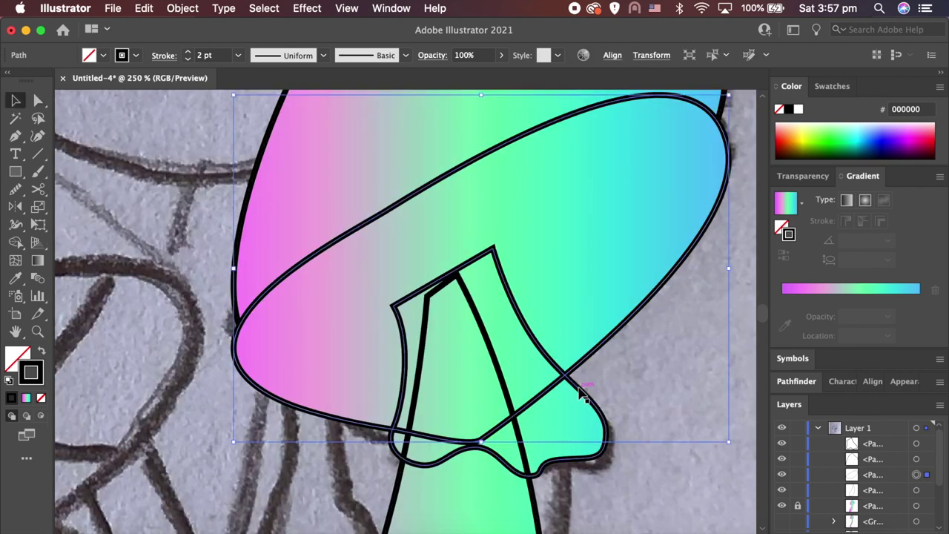
{"action": "scroll", "coordinate": [583, 388], "scroll_direction": "down", "scroll_amount": 5}
{"action": "scroll", "coordinate": [583, 388], "scroll_direction": "left", "scroll_amount": 3}
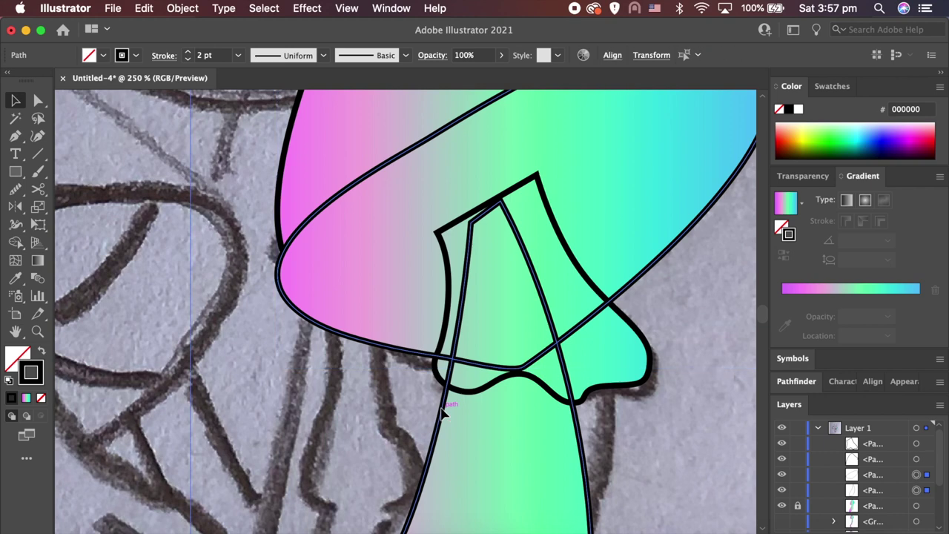
{"action": "scroll", "coordinate": [483, 394], "scroll_direction": "down", "scroll_amount": 5}
{"action": "left_click", "coordinate": [326, 367]}
- Cut the cap's lower edge at the stem junction and delete the segment crossing the stem
{"action": "left_click", "coordinate": [445, 383]}
{"action": "scroll", "coordinate": [445, 383], "scroll_direction": "up", "scroll_amount": 3}
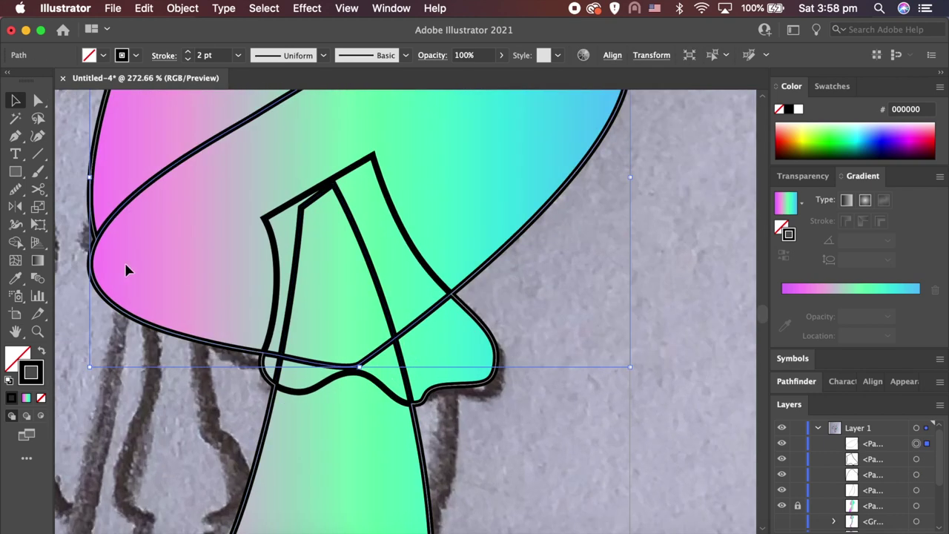
{"action": "left_click", "coordinate": [417, 398], "text": "shift"}
{"action": "left_click", "coordinate": [38, 190]}
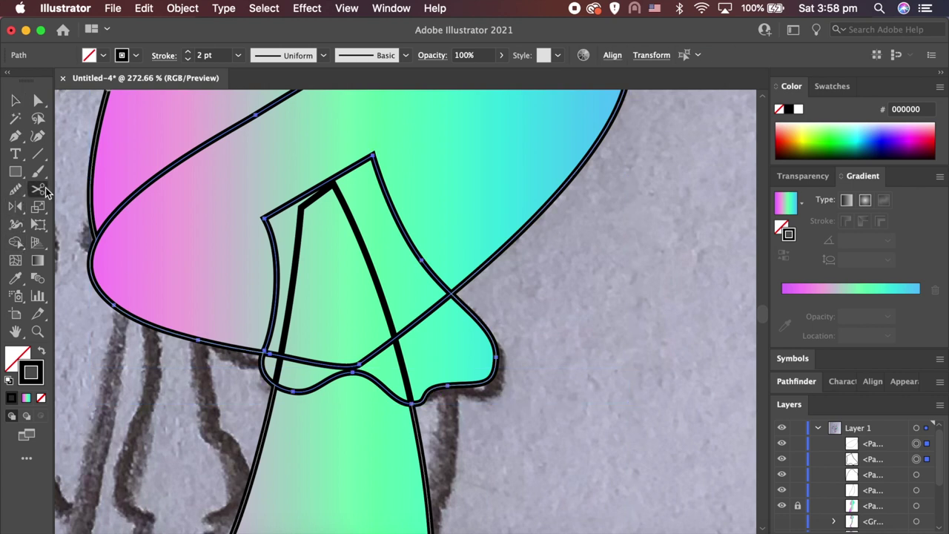
{"action": "left_click", "coordinate": [269, 354]}
{"action": "left_click", "coordinate": [451, 295]}
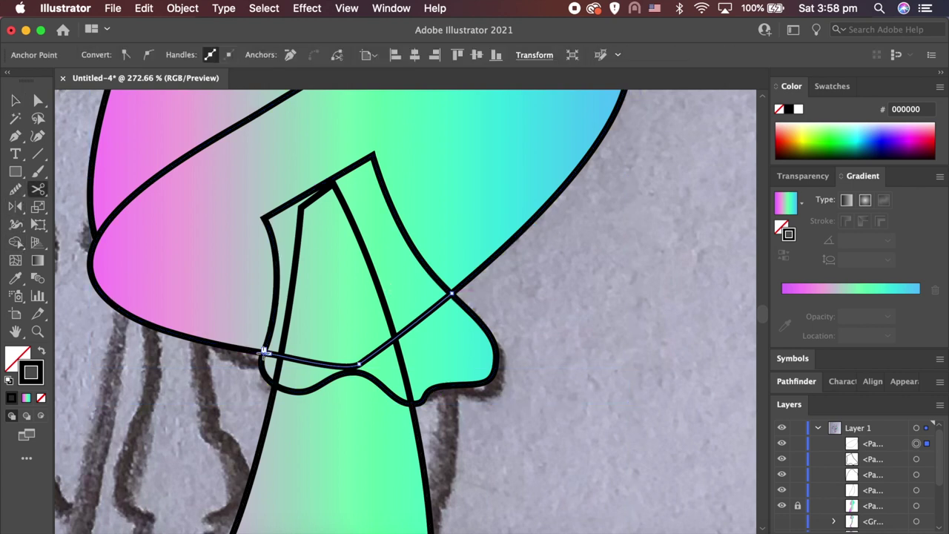
{"action": "key", "text": "a"}
{"action": "key", "text": "Delete"}
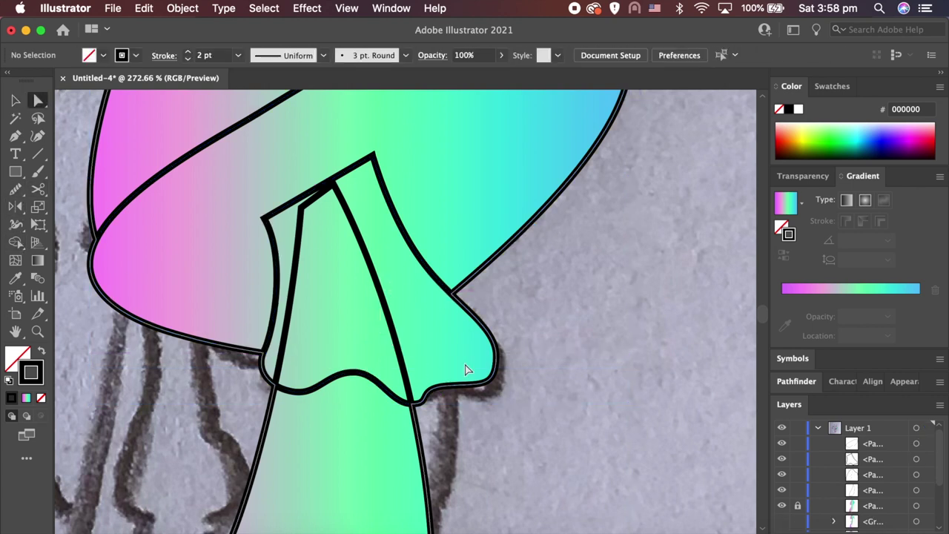
- Cut the stem line at both cap junctions, remove the hidden piece, and zoom to fit
{"action": "scroll", "coordinate": [412, 401], "scroll_direction": "up", "scroll_amount": 5}
{"action": "key", "text": "c"}
{"action": "left_click", "coordinate": [411, 403]}
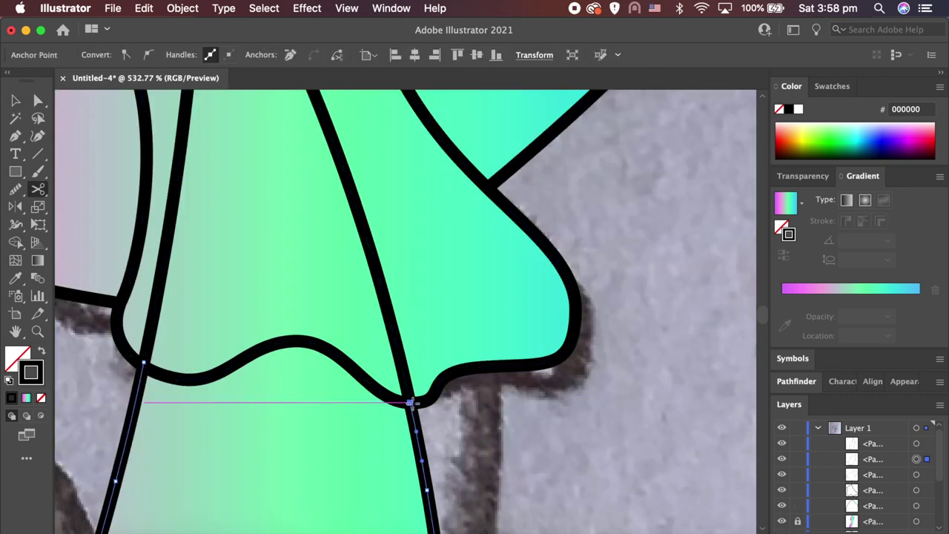
{"action": "left_click", "coordinate": [146, 363]}
{"action": "key", "text": "a"}
{"action": "key", "text": "super+shift+a"}
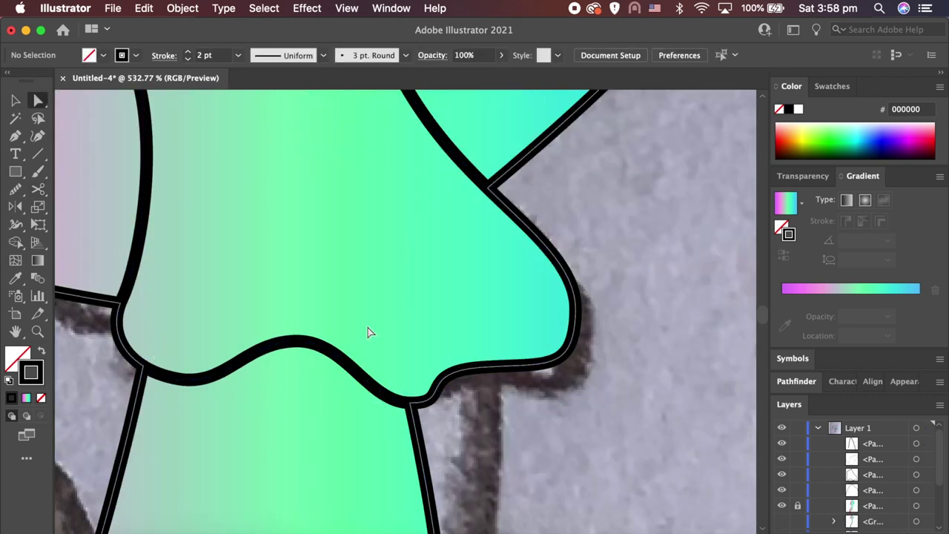
{"action": "key", "text": "super+0"}
{"action": "scroll", "coordinate": [368, 331], "scroll_direction": "down", "scroll_amount": 2}
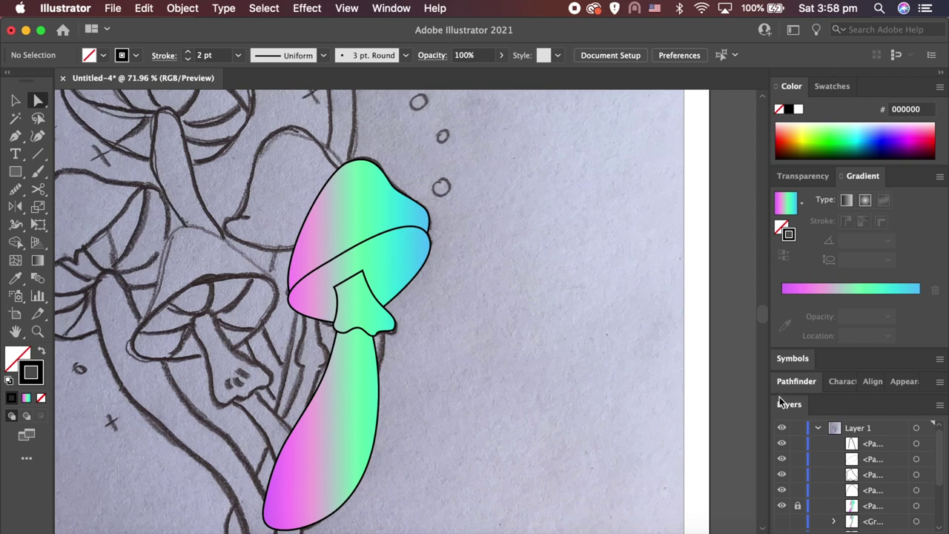
- Move the sketch to the top of Layer 1, set its opacity to 20% and lock it
{"action": "scroll", "coordinate": [841, 472], "scroll_direction": "down", "scroll_amount": 3}
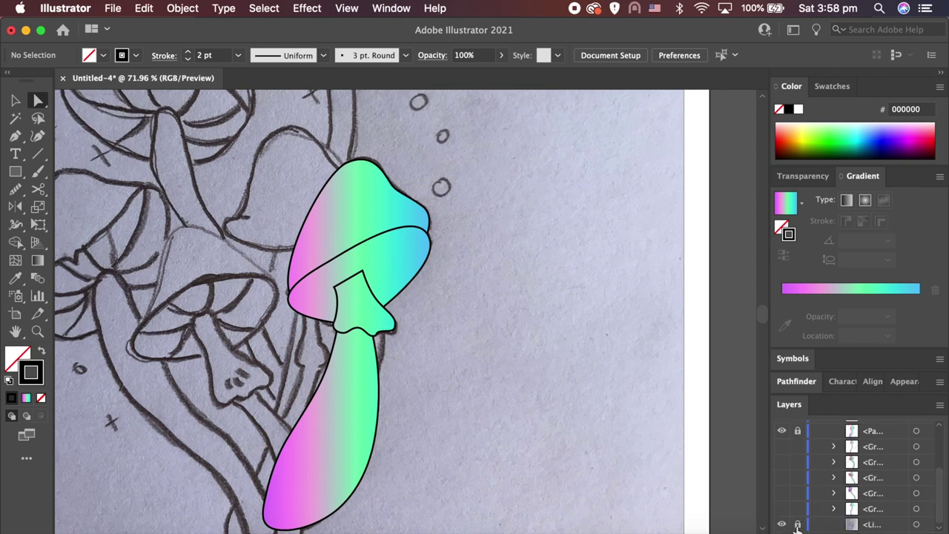
{"action": "mouse_move", "coordinate": [852, 527]}
{"action": "left_mouse_down"}
{"action": "mouse_move", "coordinate": [884, 428]}
{"action": "mouse_move", "coordinate": [886, 436]}
{"action": "left_mouse_up"}
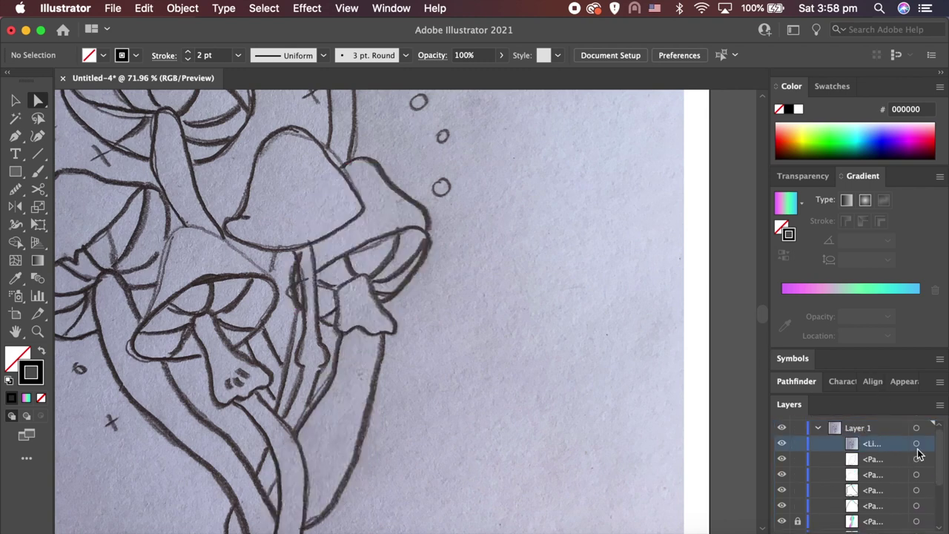
{"action": "left_click", "coordinate": [917, 444]}
{"action": "left_click", "coordinate": [586, 58]}
{"action": "type", "text": "20"}
{"action": "key", "text": "Return"}
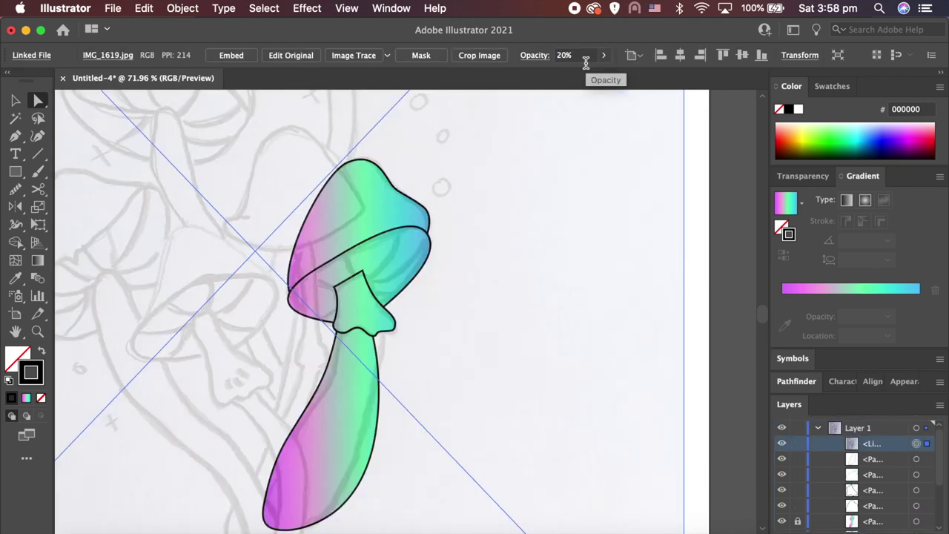
{"action": "key", "text": "super+2"}
{"action": "scroll", "coordinate": [376, 248], "scroll_direction": "up", "scroll_amount": 5}
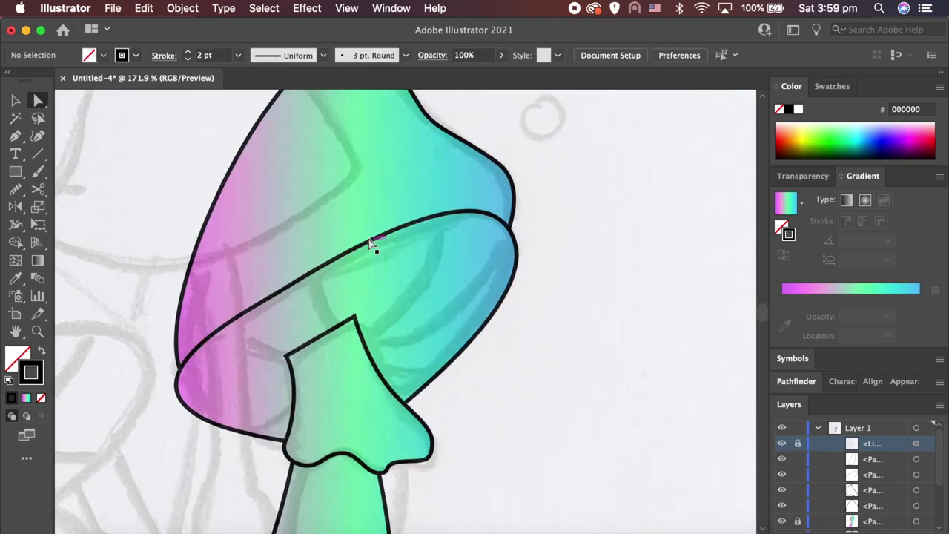
- Draw the first curved gill lines from the cap's right edge toward the stem
{"action": "key", "text": "p"}
{"action": "left_click", "coordinate": [473, 356]}
{"action": "left_click_drag", "start_coordinate": [358, 369], "coordinate": [315, 343]}
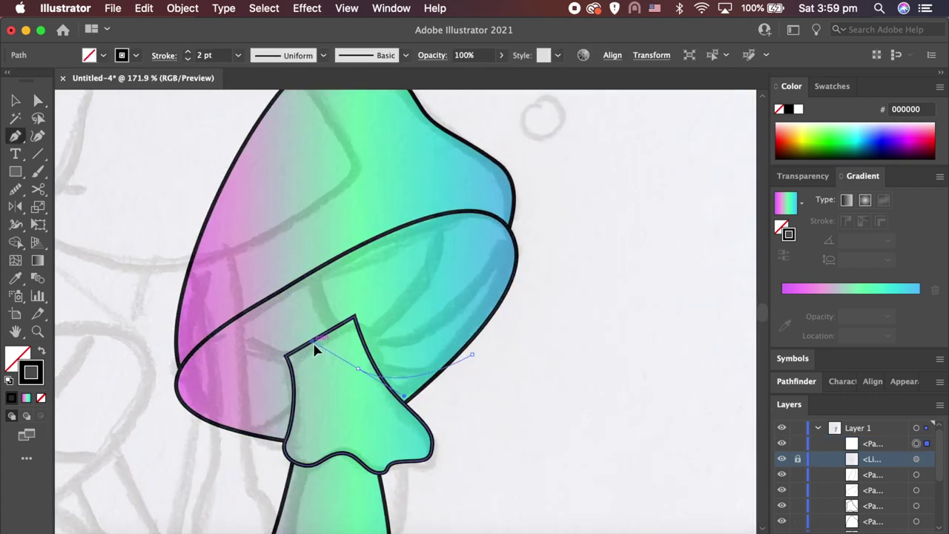
{"action": "left_click", "coordinate": [518, 215]}
{"action": "left_click_drag", "start_coordinate": [268, 359], "coordinate": [271, 357]}
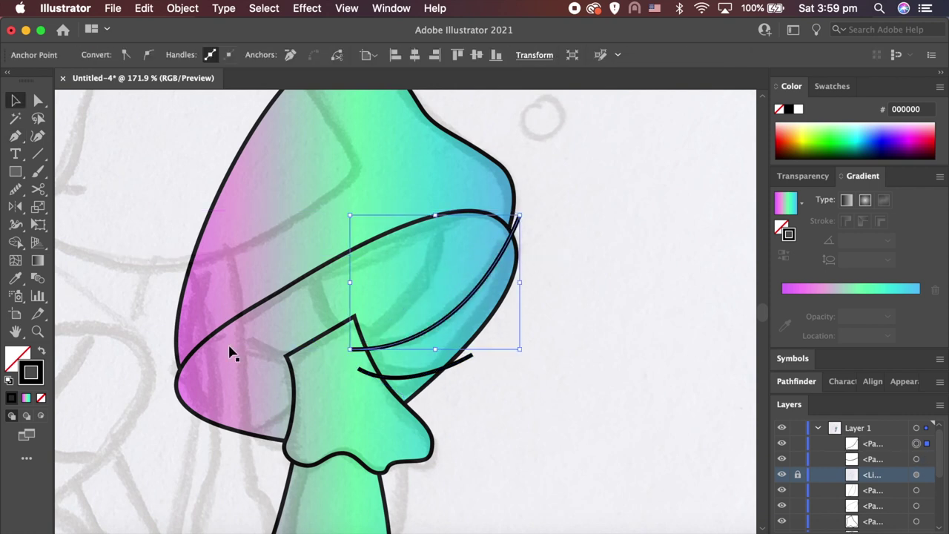
{"action": "left_click_drag", "start_coordinate": [435, 197], "coordinate": [370, 324]}
{"action": "left_click_drag", "start_coordinate": [277, 401], "coordinate": [236, 416]}
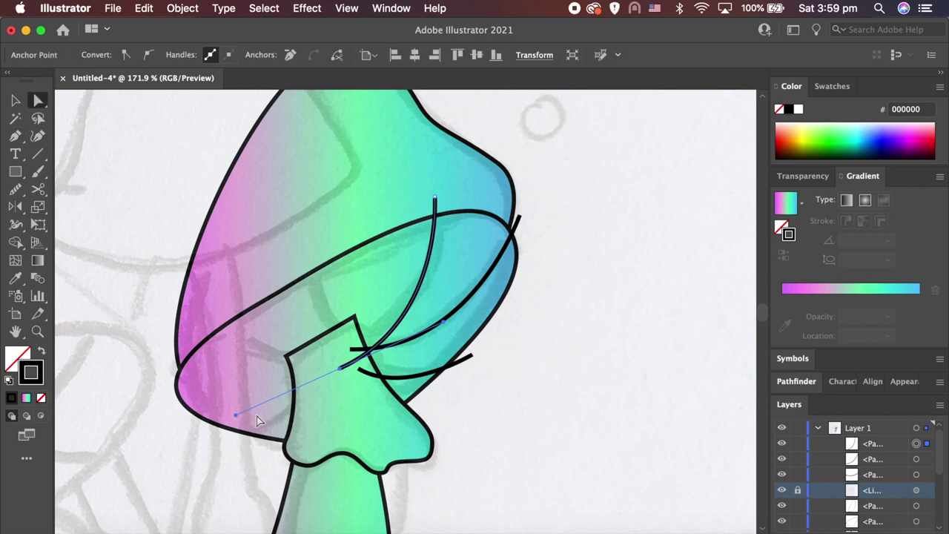
{"action": "left_click_drag", "start_coordinate": [340, 371], "coordinate": [324, 368]}
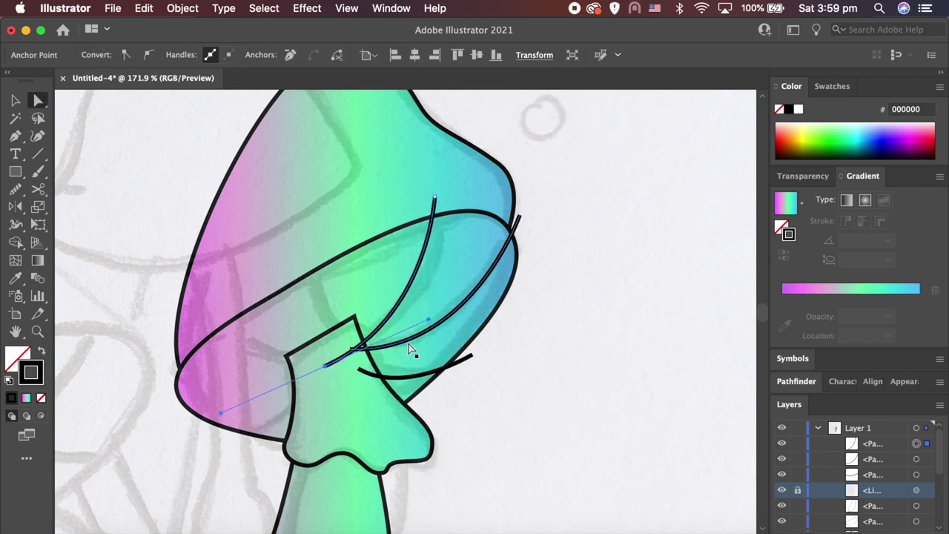
{"action": "left_click_drag", "start_coordinate": [432, 318], "coordinate": [470, 305]}
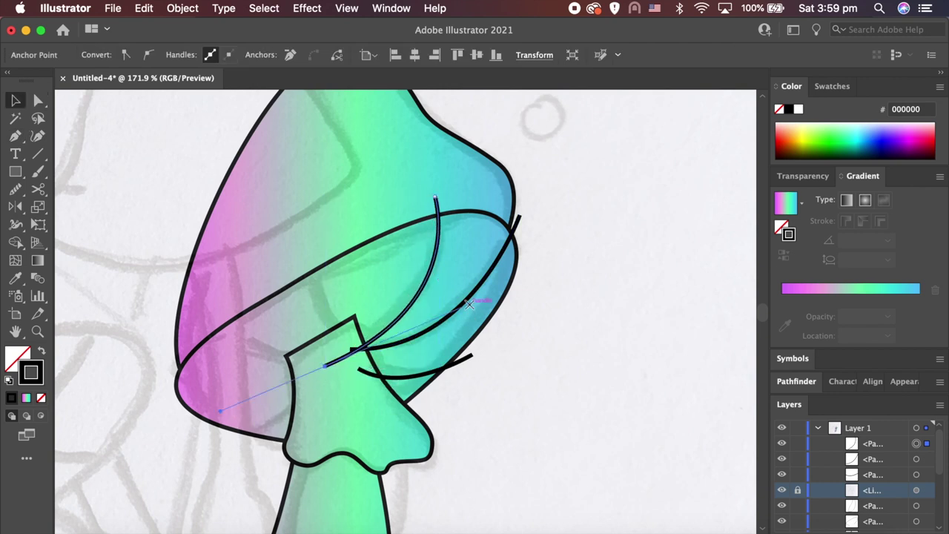
- Add more gill lines across the cap's middle and left side, then deselect
{"action": "left_click", "coordinate": [300, 250]}
{"action": "mouse_move", "coordinate": [340, 346]}
{"action": "left_mouse_down"}
{"action": "mouse_move", "coordinate": [255, 362]}
{"action": "mouse_move", "coordinate": [341, 368]}
{"action": "left_mouse_up"}
{"action": "left_click", "coordinate": [209, 333], "text": "super"}
{"action": "left_click", "coordinate": [221, 312]}
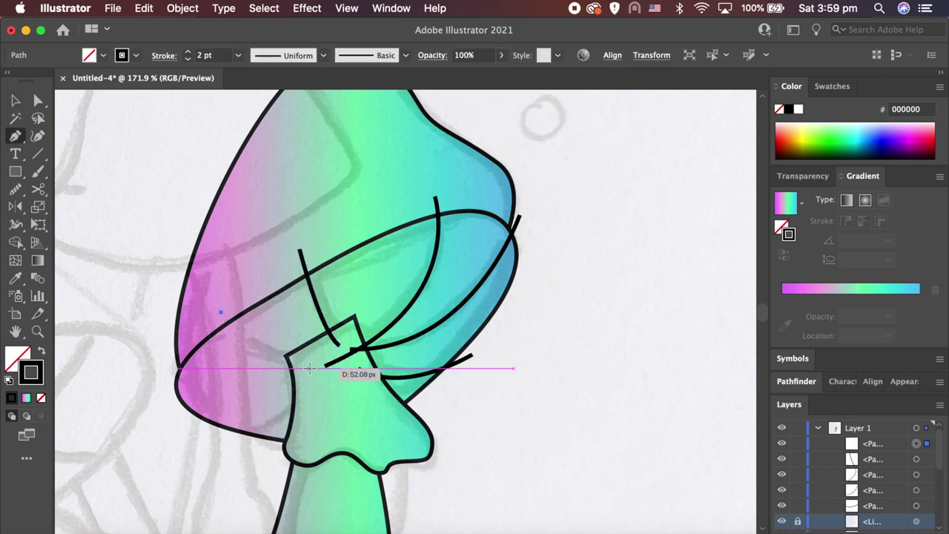
{"action": "left_click", "coordinate": [247, 446], "text": "super"}
{"action": "left_click", "coordinate": [317, 375]}
{"action": "left_click", "coordinate": [309, 352], "text": "super"}
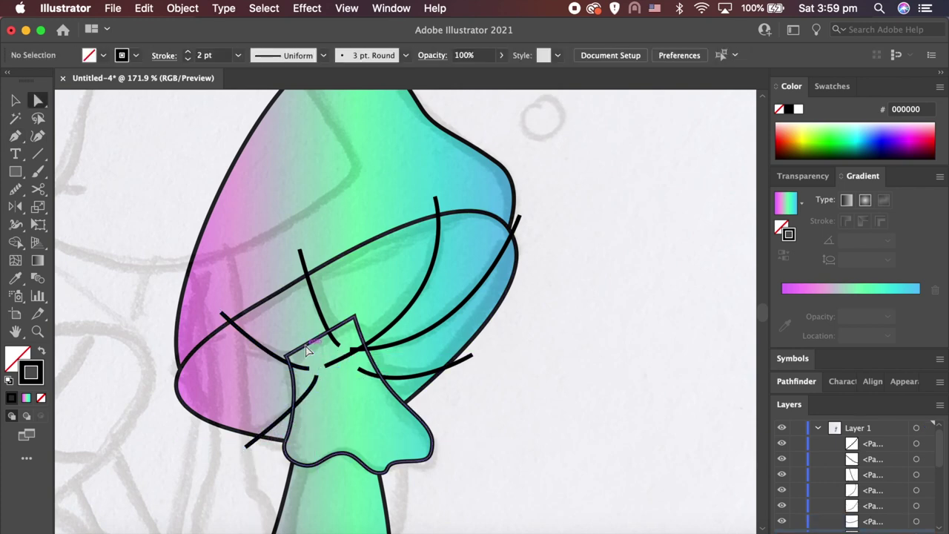
- Cut the gill lines with the Scissors tool where they cross the stem
{"action": "scroll", "coordinate": [75, 259], "scroll_direction": "up", "scroll_amount": 3}
{"action": "key", "text": "c"}
{"action": "left_click", "coordinate": [423, 399]}
{"action": "scroll", "coordinate": [423, 399], "scroll_direction": "down", "scroll_amount": 2}
{"action": "left_click", "coordinate": [362, 326]}
{"action": "left_click", "coordinate": [338, 345]}
{"action": "left_click", "coordinate": [345, 444], "text": "super"}
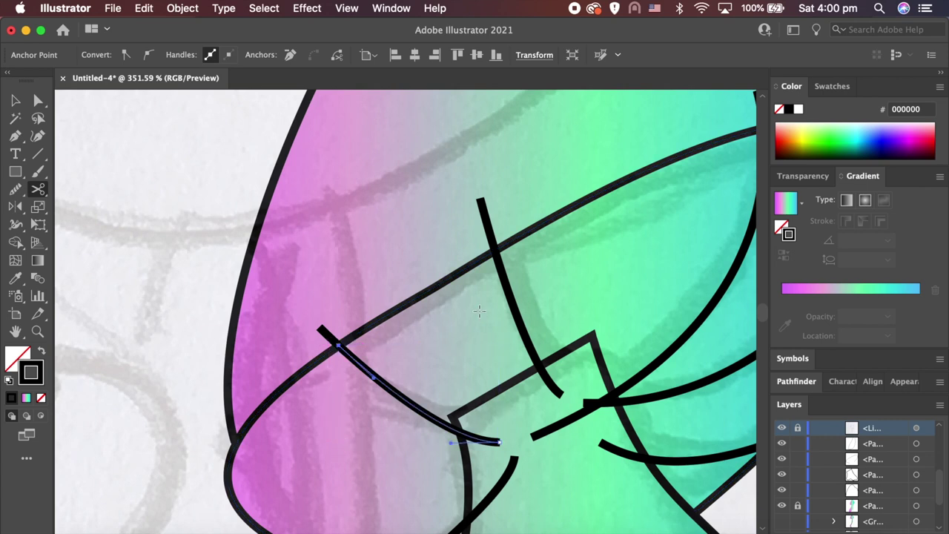
- Cut the short gill, stem outline, lower curve and long gill curve at their crossings
{"action": "left_click", "coordinate": [496, 250]}
{"action": "left_click", "coordinate": [540, 365]}
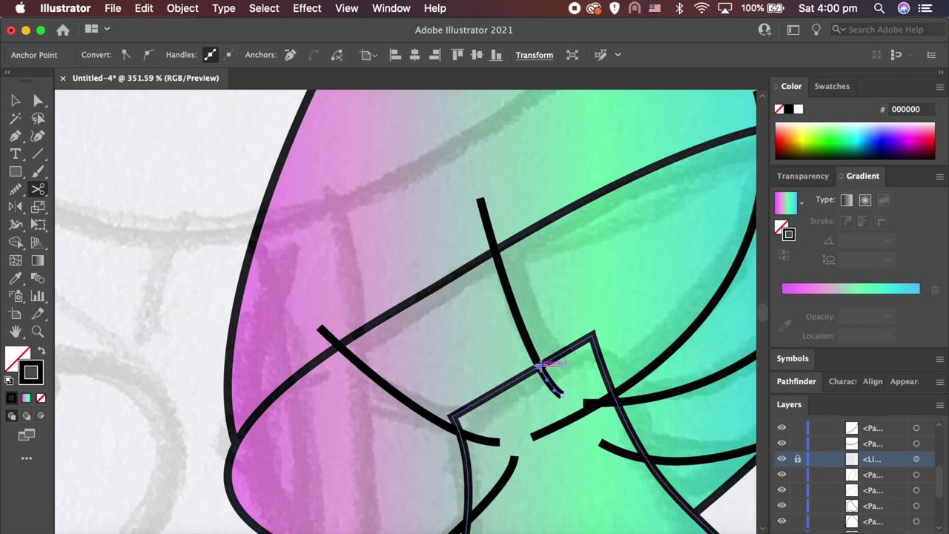
{"action": "left_click", "coordinate": [462, 429]}
{"action": "scroll", "coordinate": [461, 429], "scroll_direction": "right", "scroll_amount": 3}
{"action": "left_click", "coordinate": [528, 407]}
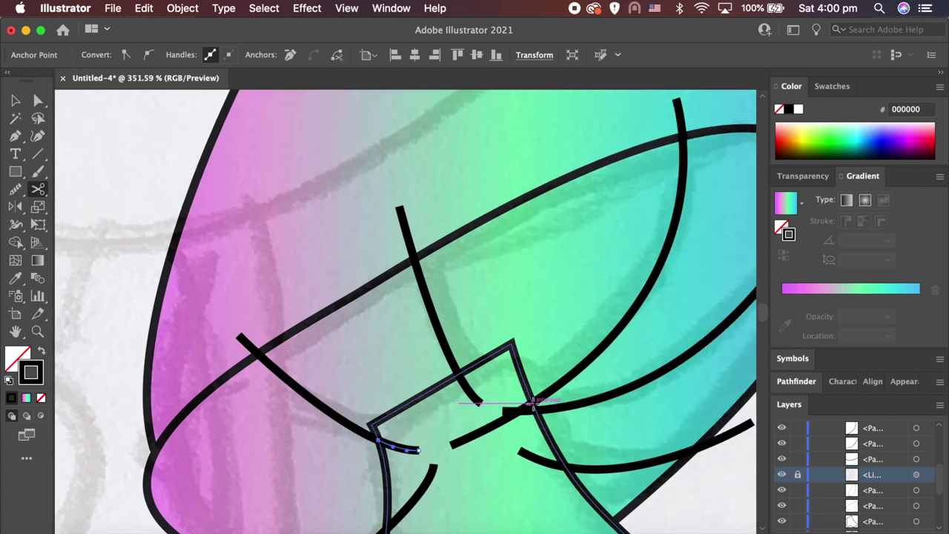
{"action": "left_click", "coordinate": [531, 408]}
{"action": "left_click", "coordinate": [569, 460]}
{"action": "scroll", "coordinate": [568, 459], "scroll_direction": "right", "scroll_amount": 5}
{"action": "scroll", "coordinate": [593, 334], "scroll_direction": "up", "scroll_amount": 4}
{"action": "scroll", "coordinate": [594, 334], "scroll_direction": "right", "scroll_amount": 3}
{"action": "left_click", "coordinate": [613, 271]}
- Delete the leftover stubs near the top, including the vertical gill's top stub
{"action": "key", "text": "a"}
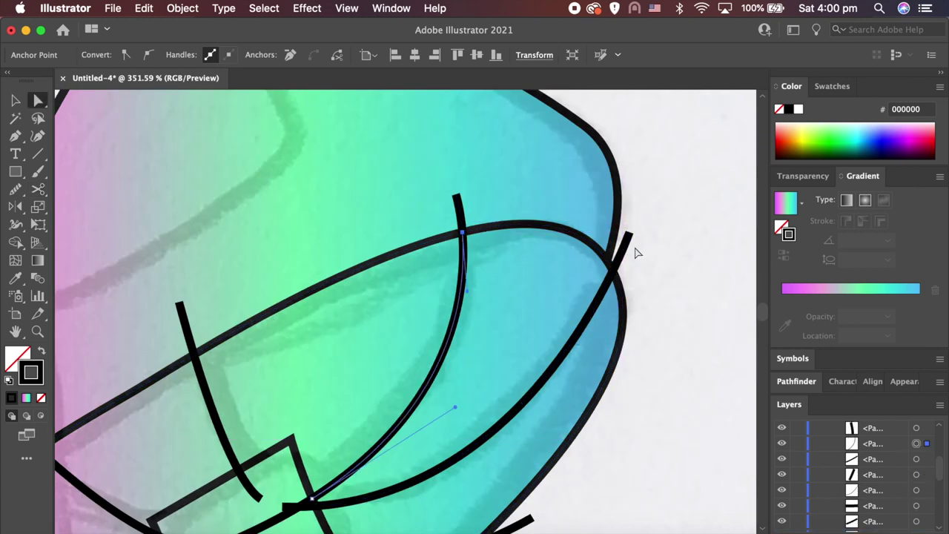
{"action": "left_click", "coordinate": [628, 249]}
{"action": "key", "text": "Delete"}
{"action": "left_click", "coordinate": [459, 209]}
{"action": "key", "text": "Delete"}
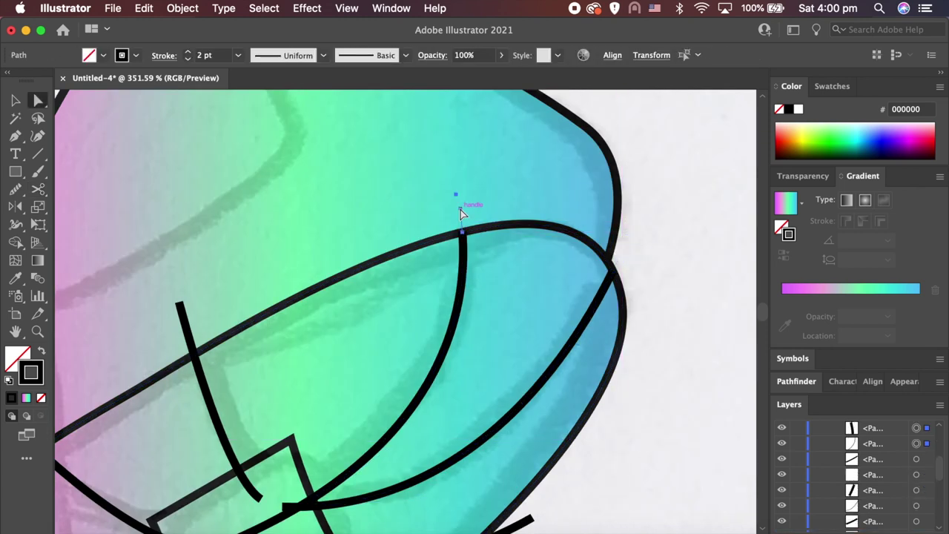
{"action": "left_click", "coordinate": [188, 332]}
{"action": "key", "text": "Delete"}
- Delete the short stub, diagonal gill piece and small curved stub beside the stem
{"action": "scroll", "coordinate": [186, 328], "scroll_direction": "down", "scroll_amount": 5}
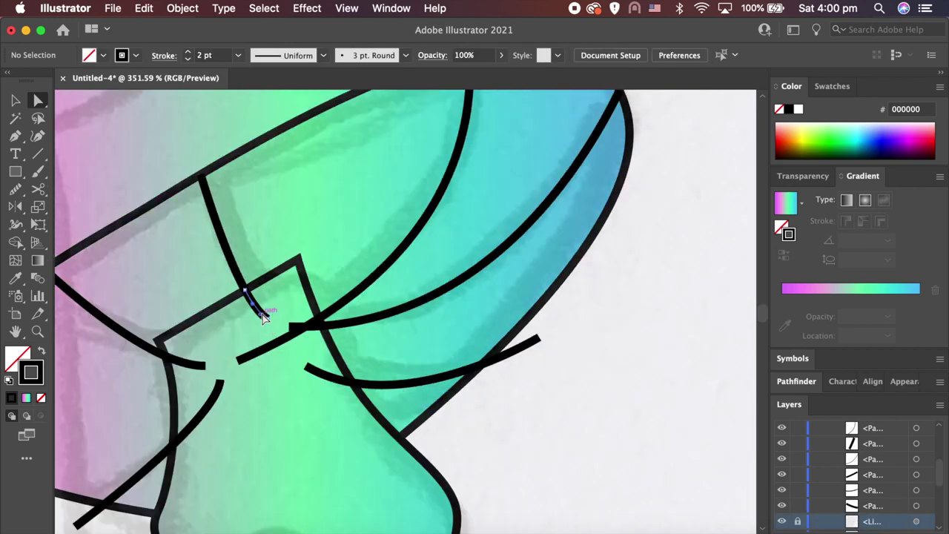
{"action": "left_click", "coordinate": [303, 328]}
{"action": "key", "text": "Delete"}
{"action": "left_click", "coordinate": [307, 336]}
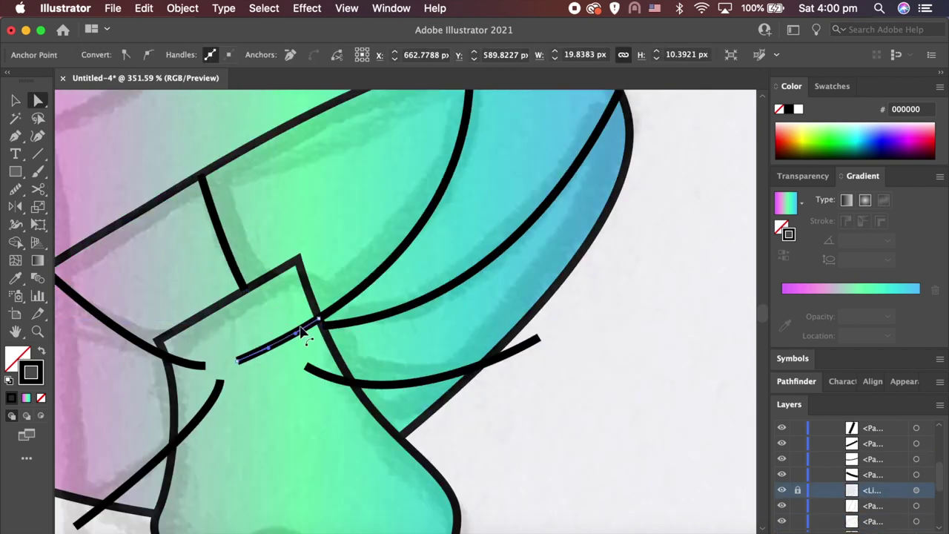
{"action": "key", "text": "Delete"}
{"action": "left_click", "coordinate": [321, 378]}
{"action": "key", "text": "Delete"}
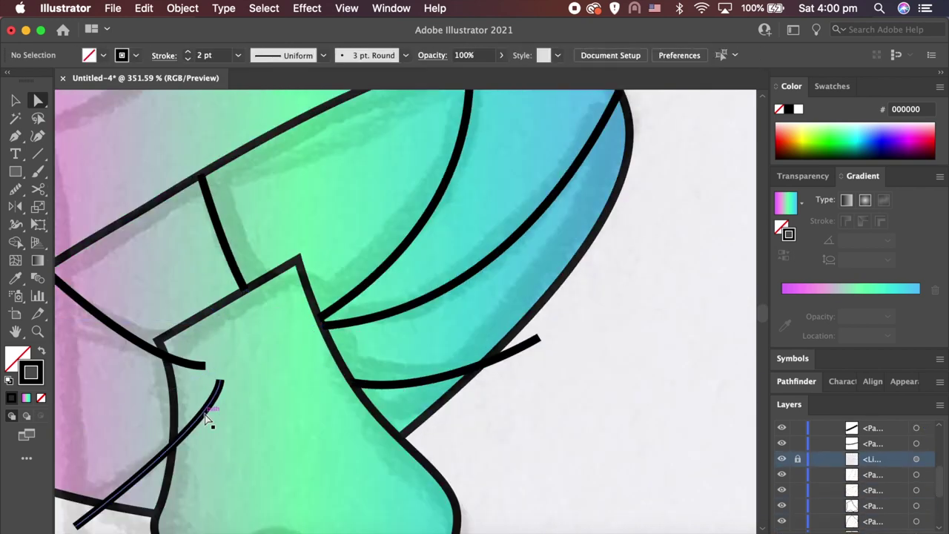
- Delete the remaining stray stubs beside the stem and around the cap
{"action": "left_click", "coordinate": [209, 420]}
{"action": "scroll", "coordinate": [919, 496], "scroll_direction": "down", "scroll_amount": 3}
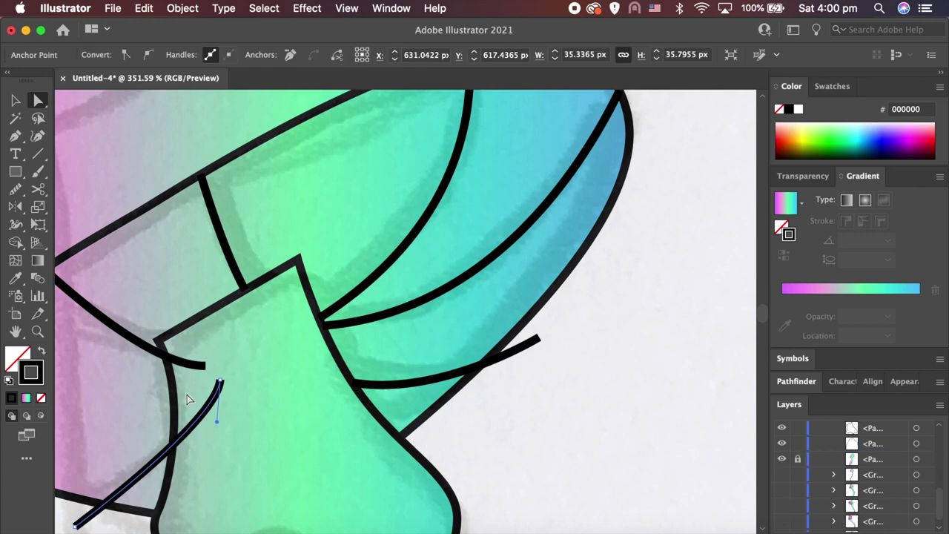
{"action": "left_click", "coordinate": [194, 364]}
{"action": "key", "text": "Delete"}
{"action": "scroll", "coordinate": [191, 367], "scroll_direction": "down", "scroll_amount": 2}
{"action": "left_click", "coordinate": [581, 300]}
{"action": "key", "text": "Delete"}
{"action": "left_click", "coordinate": [158, 445]}
{"action": "scroll", "coordinate": [220, 195], "scroll_direction": "left", "scroll_amount": 5}
{"action": "left_click", "coordinate": [221, 193]}
{"action": "key", "text": "Delete"}
- Cut the diagonal line at the stem outline and delete the segment inside the stem
{"action": "key", "text": "ctrl+a"}
{"action": "key", "text": "c"}
{"action": "left_click", "coordinate": [363, 380]}
{"action": "key", "text": "a"}
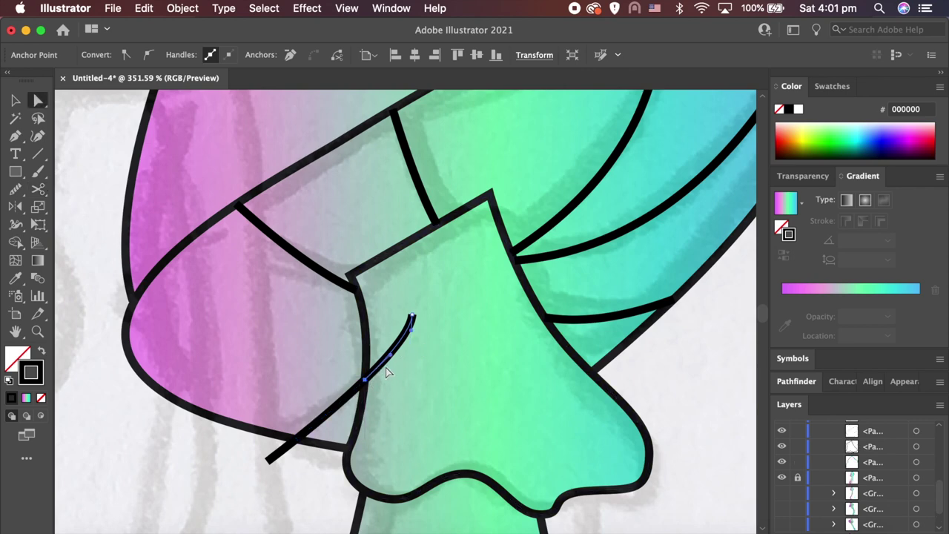
{"action": "left_click", "coordinate": [386, 367]}
{"action": "left_click", "coordinate": [387, 373]}
{"action": "key", "text": "Delete"}
- Delete the leftover stub below the cap
{"action": "left_click", "coordinate": [286, 445]}
{"action": "key", "text": "Delete"}
{"action": "scroll", "coordinate": [287, 445], "scroll_direction": "down", "scroll_amount": 1}
{"action": "scroll", "coordinate": [286, 451], "scroll_direction": "down", "scroll_amount": 10}
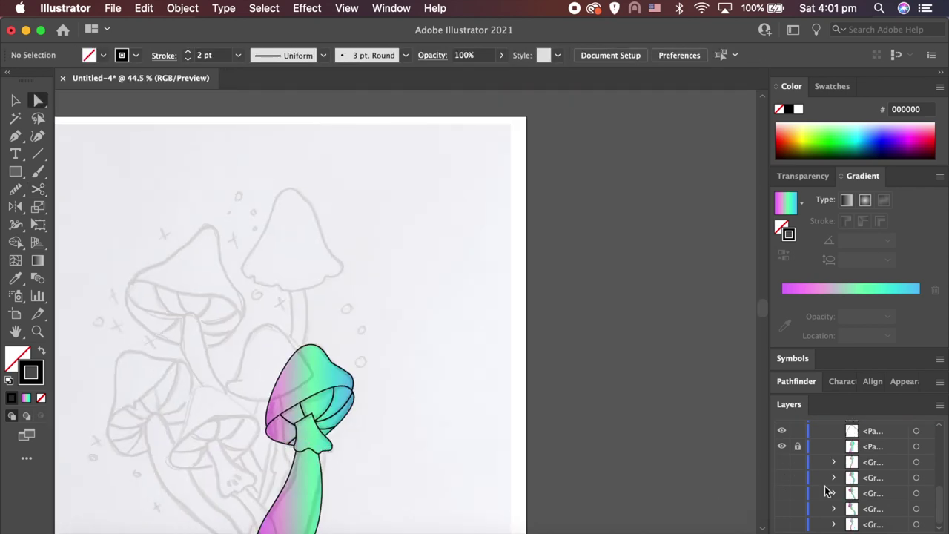
- Unlock the mushroom path layer in the Layers panel
{"action": "scroll", "coordinate": [823, 486], "scroll_direction": "up", "scroll_amount": 3}
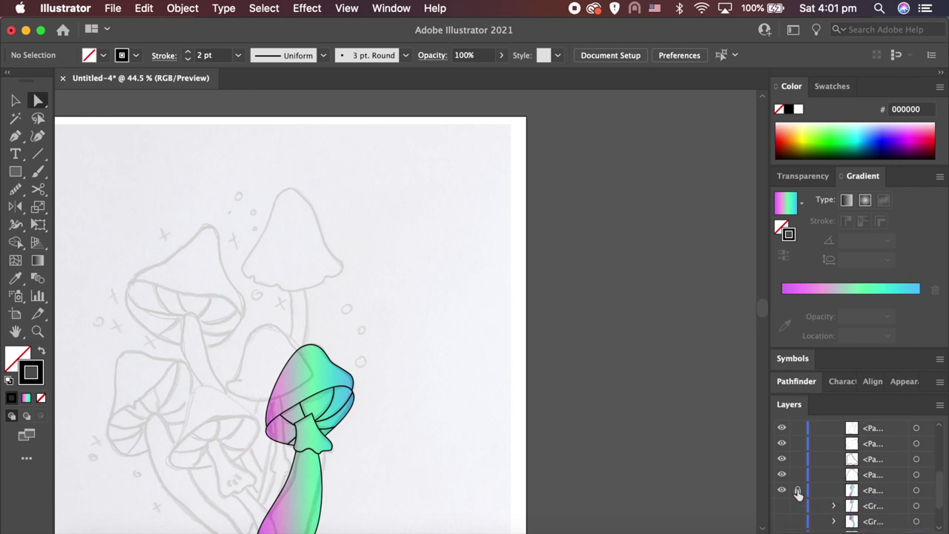
{"action": "scroll", "coordinate": [383, 430], "scroll_direction": "down", "scroll_amount": 2}
{"action": "scroll", "coordinate": [383, 430], "scroll_direction": "left", "scroll_amount": 2}
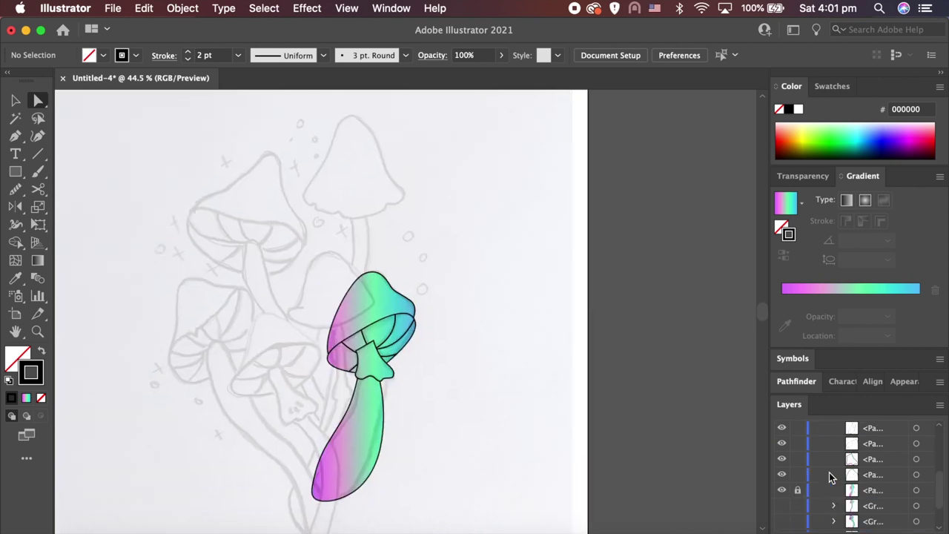
{"action": "scroll", "coordinate": [874, 480], "scroll_direction": "down", "scroll_amount": 3}
{"action": "left_click", "coordinate": [800, 447]}
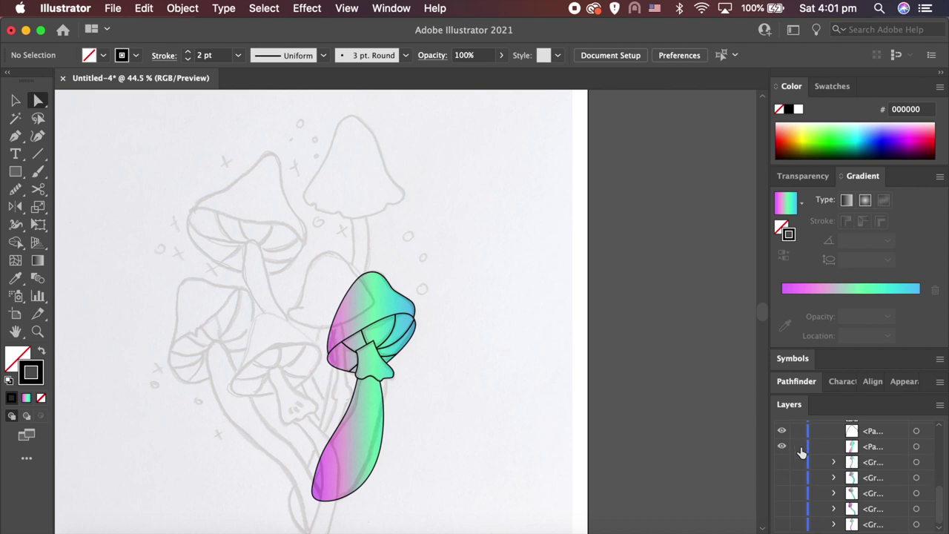
{"action": "scroll", "coordinate": [815, 478], "scroll_direction": "up", "scroll_amount": 3}
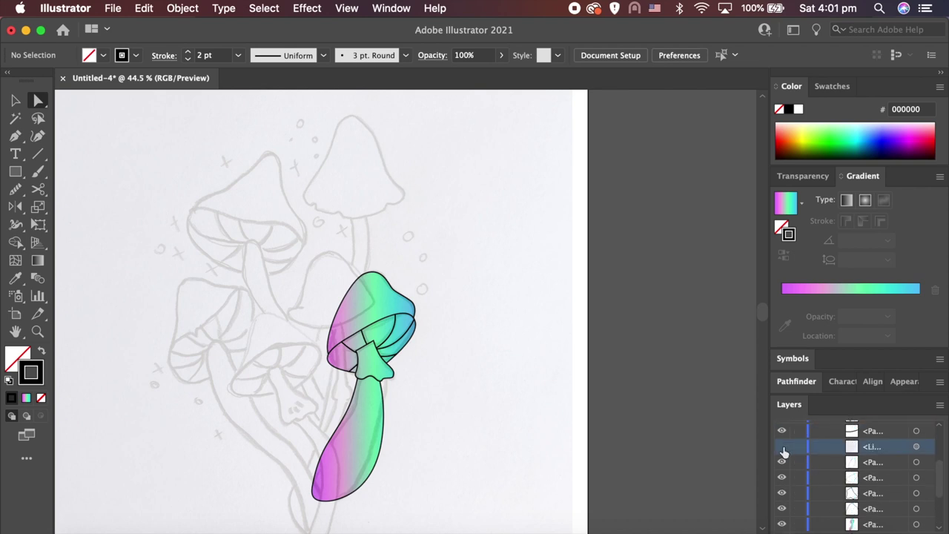
{"action": "left_click", "coordinate": [782, 447]}
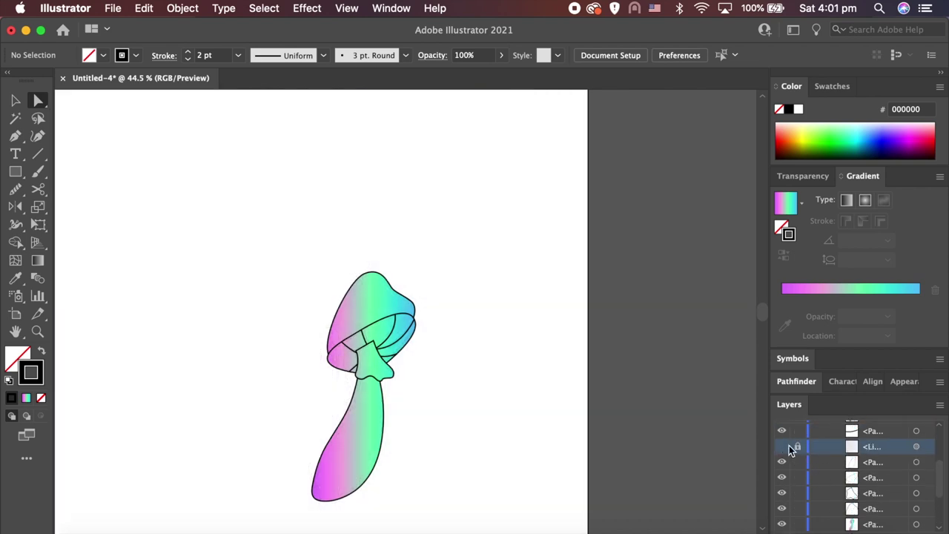
{"action": "left_click", "coordinate": [788, 446]}
- Set the linked pencil sketch to 100% opacity, then lock and hide it
{"action": "left_click", "coordinate": [917, 448]}
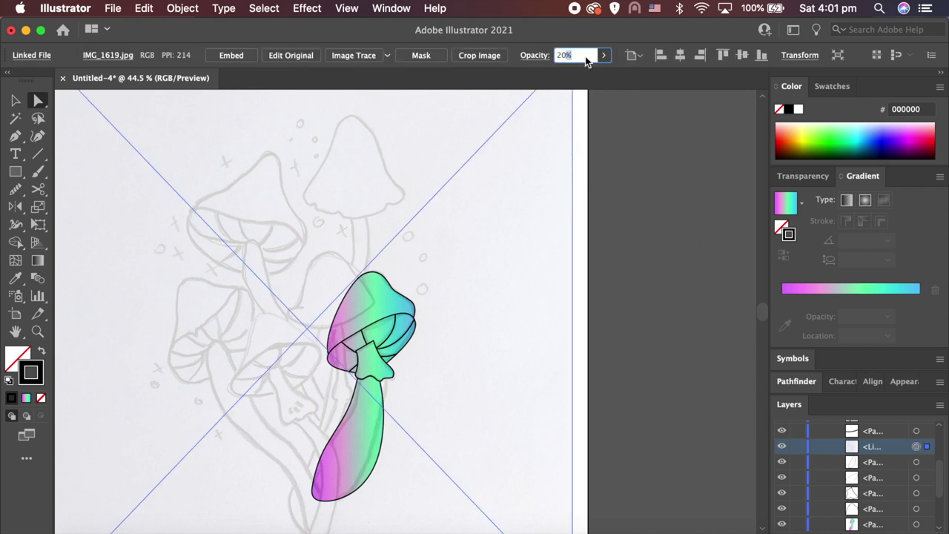
{"action": "type", "text": "100"}
{"action": "key", "text": "Return"}
{"action": "left_click", "coordinate": [797, 446]}
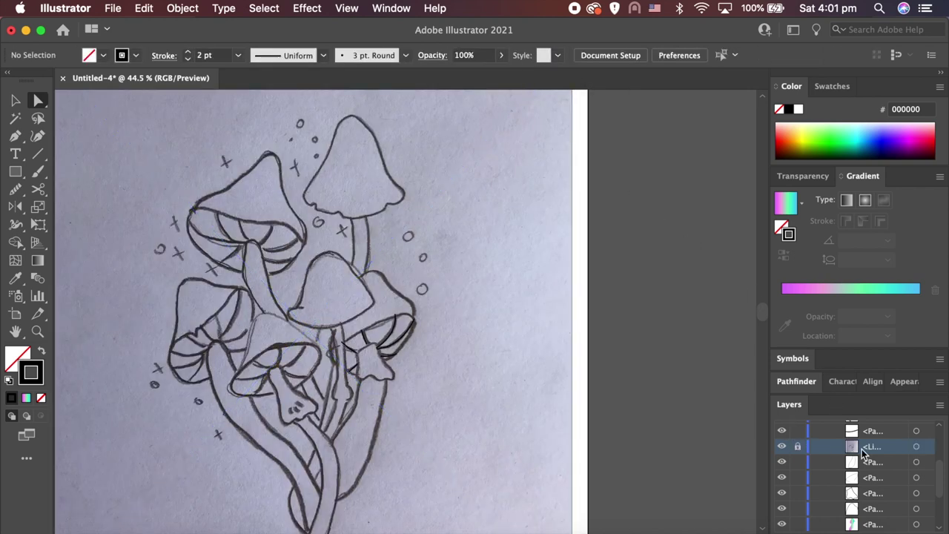
{"action": "left_click", "coordinate": [782, 446]}
- Marquee-select all the mushroom's paths and group them
{"action": "scroll", "coordinate": [801, 475], "scroll_direction": "down", "scroll_amount": 3}
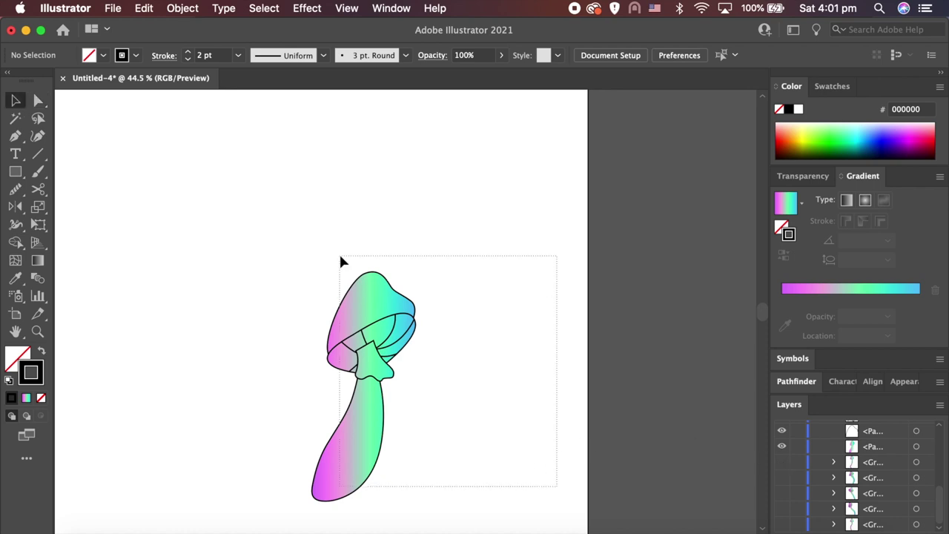
{"action": "left_click_drag", "start_coordinate": [557, 487], "coordinate": [343, 261]}
{"action": "key", "text": "super+g"}
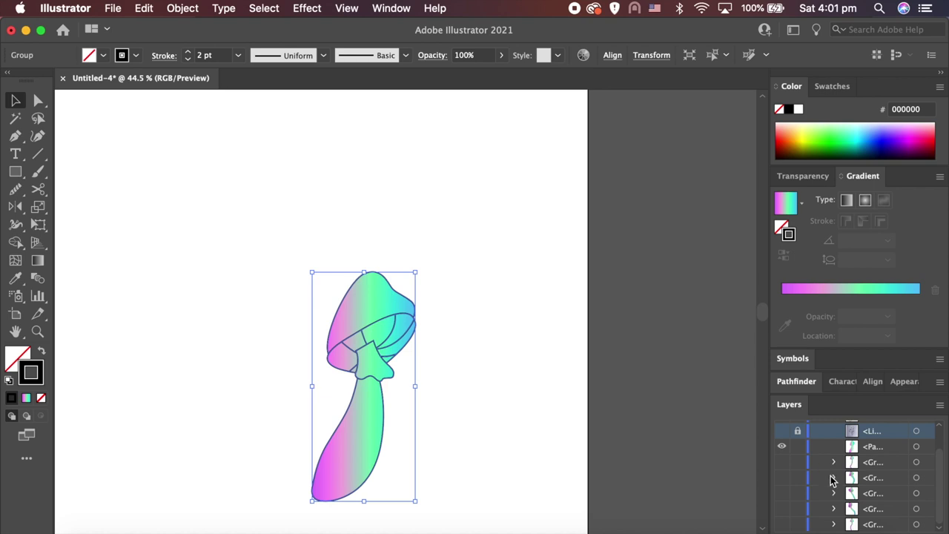
{"action": "scroll", "coordinate": [832, 480], "scroll_direction": "up", "scroll_amount": 2}
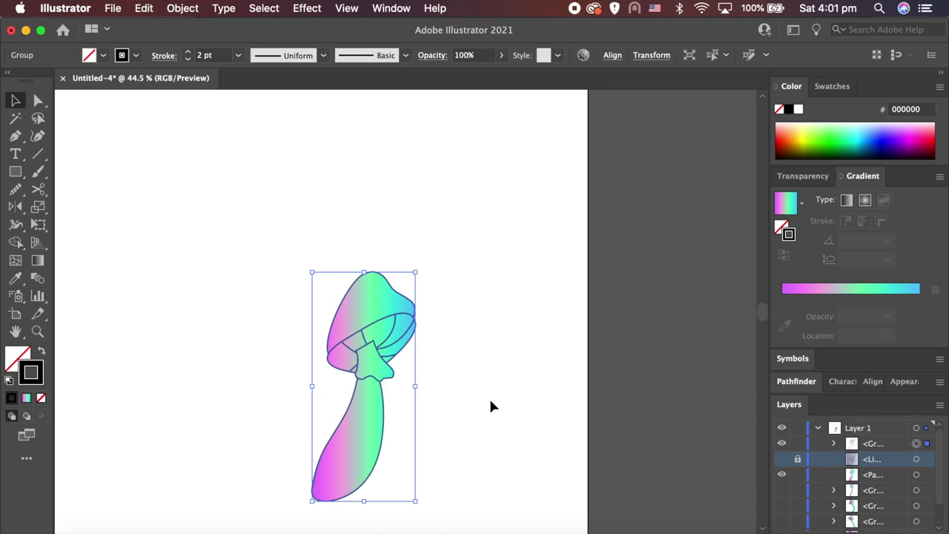
- Convert the collar's top corner to smooth and bend its curve
{"action": "left_click", "coordinate": [490, 406]}
{"action": "scroll", "coordinate": [512, 415], "scroll_direction": "up", "scroll_amount": 2}
{"action": "scroll", "coordinate": [423, 377], "scroll_direction": "up", "scroll_amount": 2}
{"action": "scroll", "coordinate": [435, 356], "scroll_direction": "up", "scroll_amount": 3}
{"action": "key", "text": "a"}
{"action": "left_click", "coordinate": [434, 338]}
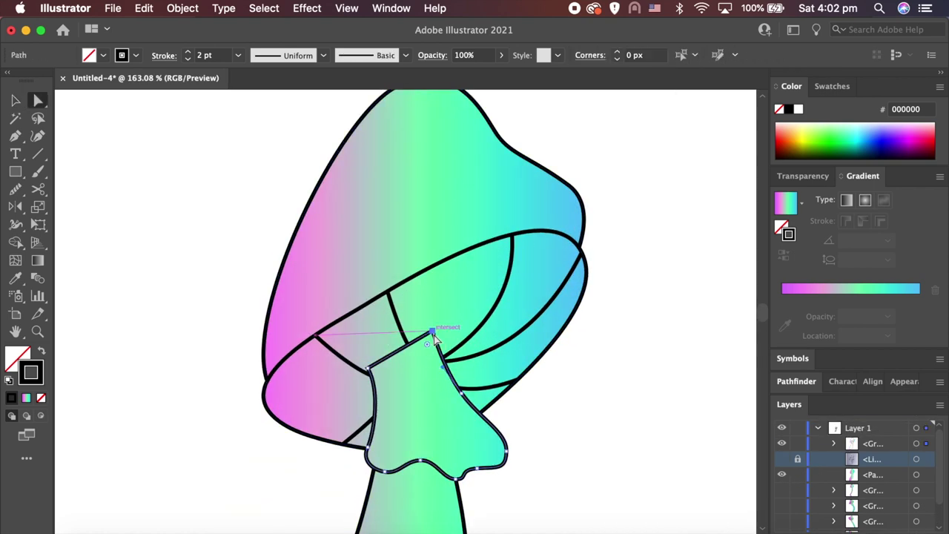
{"action": "scroll", "coordinate": [449, 322], "scroll_direction": "up", "scroll_amount": 2}
{"action": "scroll", "coordinate": [479, 361], "scroll_direction": "up", "scroll_amount": 3}
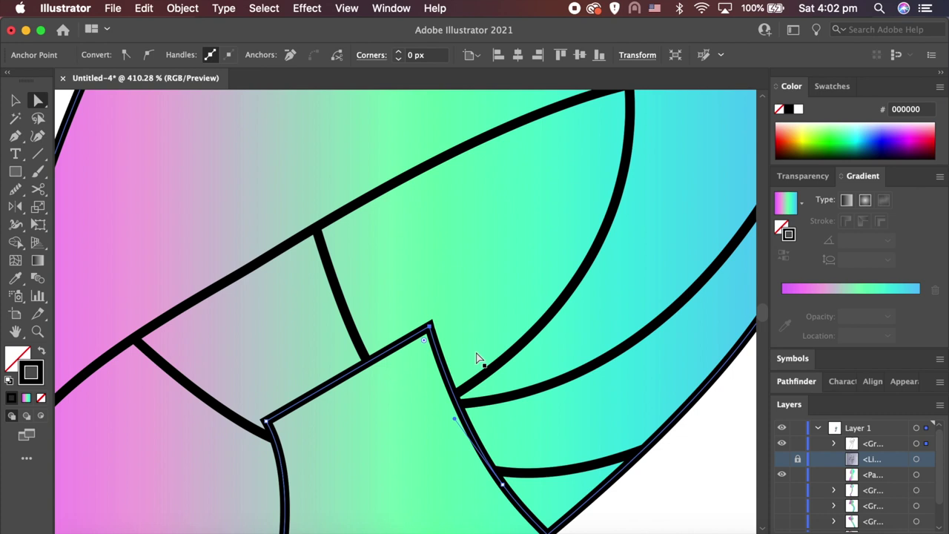
{"action": "left_click", "coordinate": [150, 57]}
{"action": "mouse_move", "coordinate": [474, 347]}
{"action": "left_mouse_down"}
{"action": "mouse_move", "coordinate": [413, 305]}
{"action": "mouse_move", "coordinate": [423, 317]}
{"action": "left_mouse_up"}
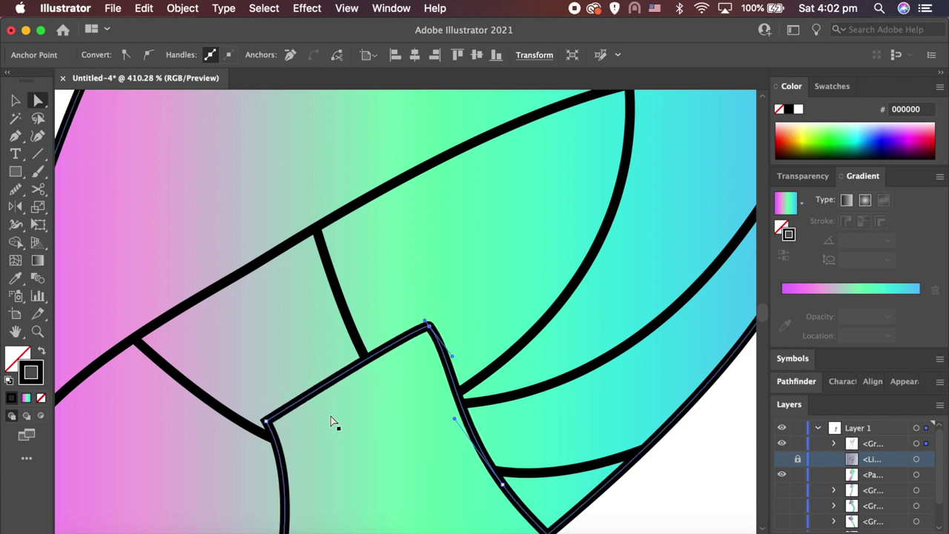
- Round off the collar's left corner by dragging its curve handles
{"action": "scroll", "coordinate": [333, 423], "scroll_direction": "down", "scroll_amount": 3}
{"action": "scroll", "coordinate": [333, 423], "scroll_direction": "left", "scroll_amount": 3}
{"action": "left_click_drag", "start_coordinate": [310, 374], "coordinate": [296, 434]}
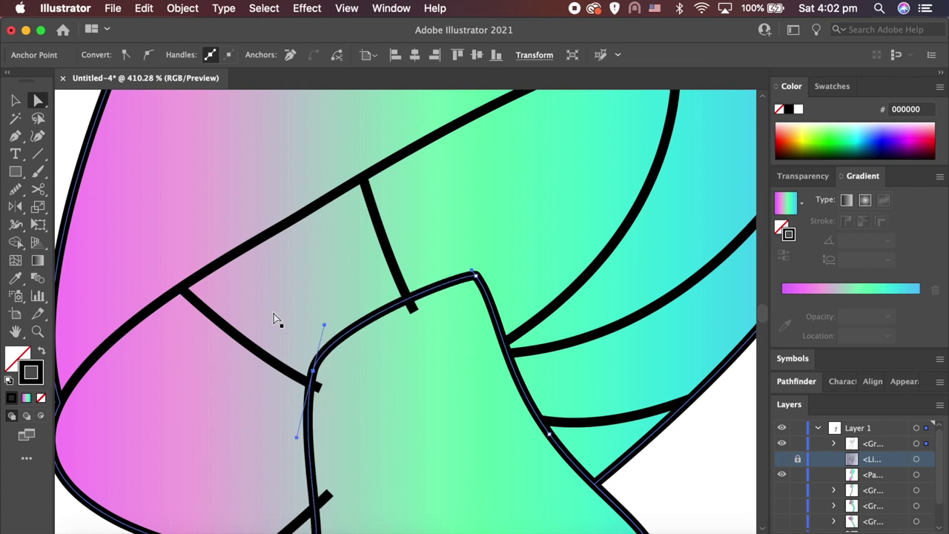
{"action": "mouse_move", "coordinate": [296, 434]}
{"action": "left_mouse_down"}
{"action": "mouse_move", "coordinate": [343, 463]}
{"action": "mouse_move", "coordinate": [310, 370]}
{"action": "left_mouse_up"}
{"action": "mouse_move", "coordinate": [297, 330]}
{"action": "left_mouse_down"}
{"action": "mouse_move", "coordinate": [297, 367]}
{"action": "mouse_move", "coordinate": [371, 449]}
{"action": "left_mouse_up"}
{"action": "mouse_move", "coordinate": [314, 373]}
{"action": "left_mouse_down"}
{"action": "mouse_move", "coordinate": [376, 467]}
{"action": "mouse_move", "coordinate": [334, 438]}
{"action": "mouse_move", "coordinate": [335, 405]}
{"action": "mouse_move", "coordinate": [345, 421]}
{"action": "left_mouse_up"}
- Check the collar's top corner and the gill end where the stem meets the cap
{"action": "left_click", "coordinate": [475, 276]}
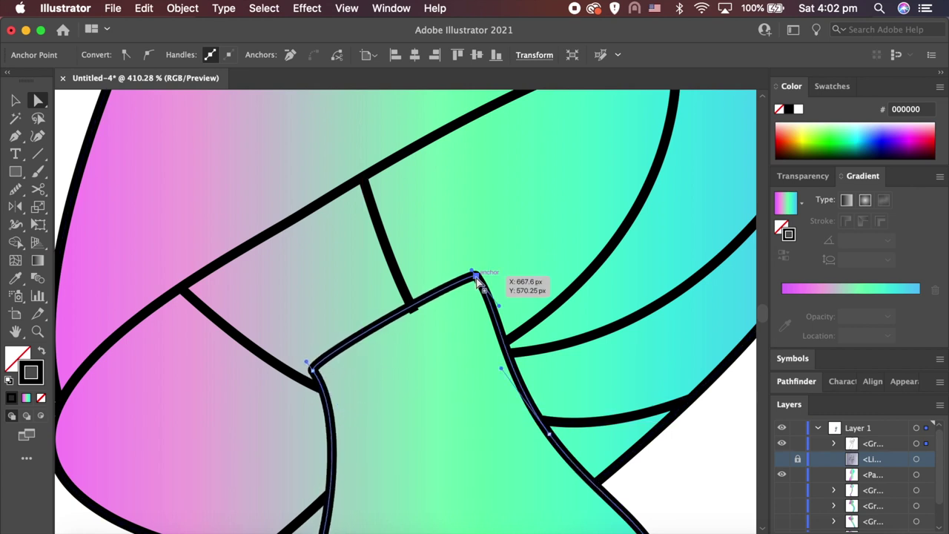
{"action": "scroll", "coordinate": [482, 297], "scroll_direction": "down", "scroll_amount": 10}
{"action": "left_click", "coordinate": [637, 420]}
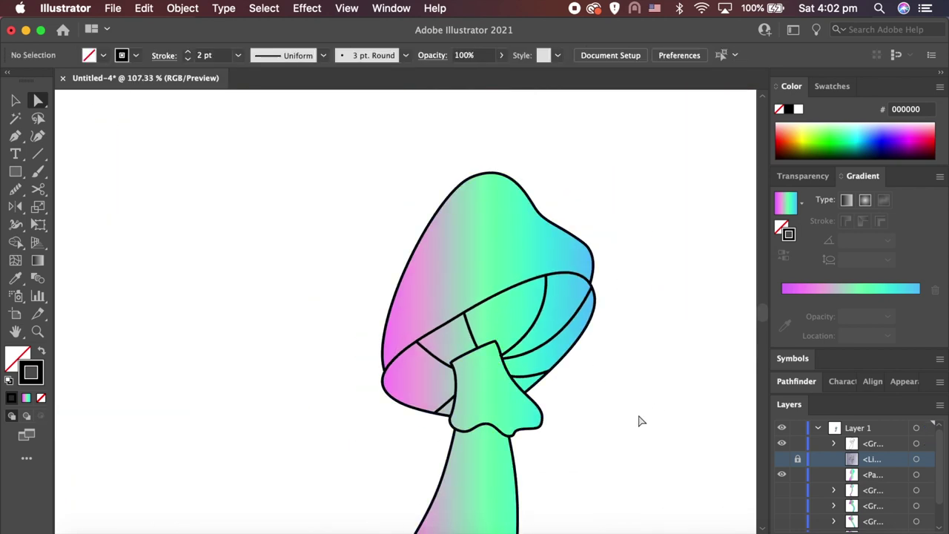
{"action": "scroll", "coordinate": [641, 422], "scroll_direction": "down", "scroll_amount": 5}
{"action": "scroll", "coordinate": [519, 371], "scroll_direction": "up", "scroll_amount": 5}
{"action": "scroll", "coordinate": [407, 333], "scroll_direction": "up", "scroll_amount": 3}
{"action": "scroll", "coordinate": [339, 254], "scroll_direction": "up", "scroll_amount": 5}
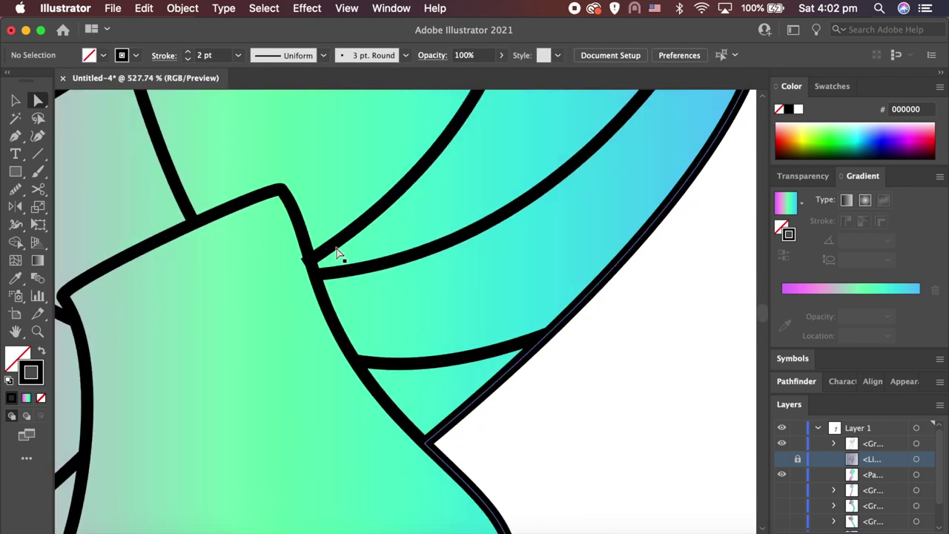
{"action": "left_click", "coordinate": [310, 265]}
{"action": "scroll", "coordinate": [309, 265], "scroll_direction": "up", "scroll_amount": 3}
{"action": "left_click", "coordinate": [308, 265]}
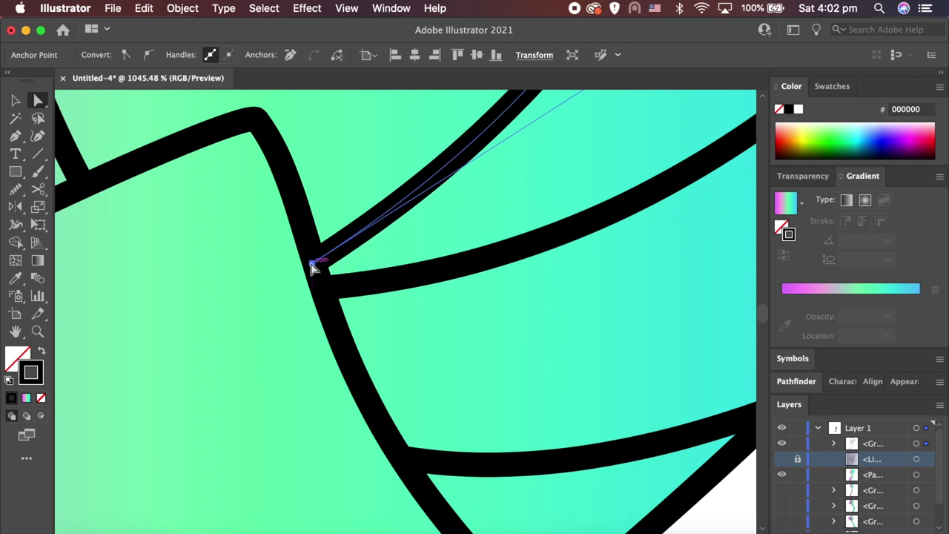
{"action": "scroll", "coordinate": [307, 265], "scroll_direction": "down", "scroll_amount": 5}
{"action": "scroll", "coordinate": [407, 339], "scroll_direction": "down", "scroll_amount": 3}
- Show all the hidden mushroom layers to reveal the six-mushroom cluster
{"action": "left_click", "coordinate": [542, 413]}
{"action": "scroll", "coordinate": [543, 413], "scroll_direction": "down", "scroll_amount": 3}
{"action": "scroll", "coordinate": [542, 413], "scroll_direction": "down", "scroll_amount": 3}
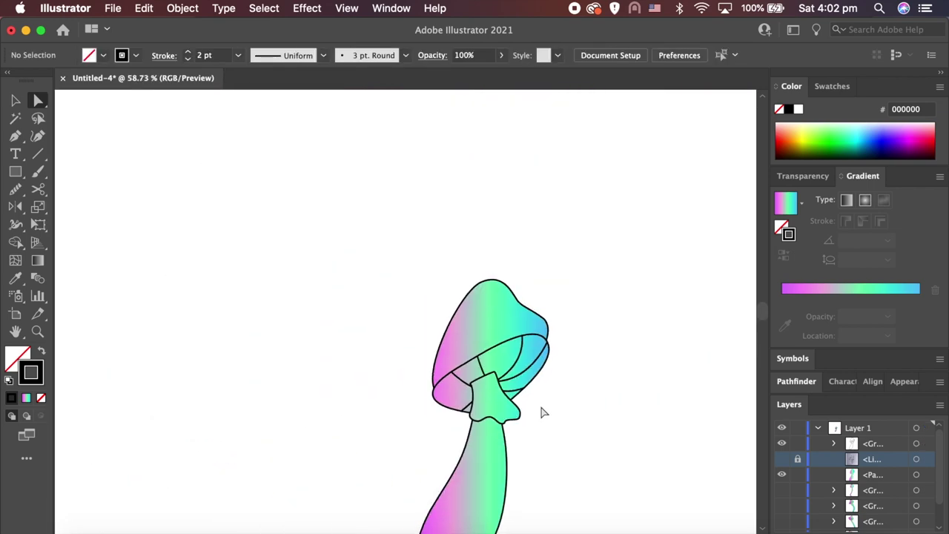
{"action": "scroll", "coordinate": [542, 412], "scroll_direction": "down", "scroll_amount": 3}
{"action": "left_click_drag", "start_coordinate": [782, 491], "coordinate": [784, 525]}
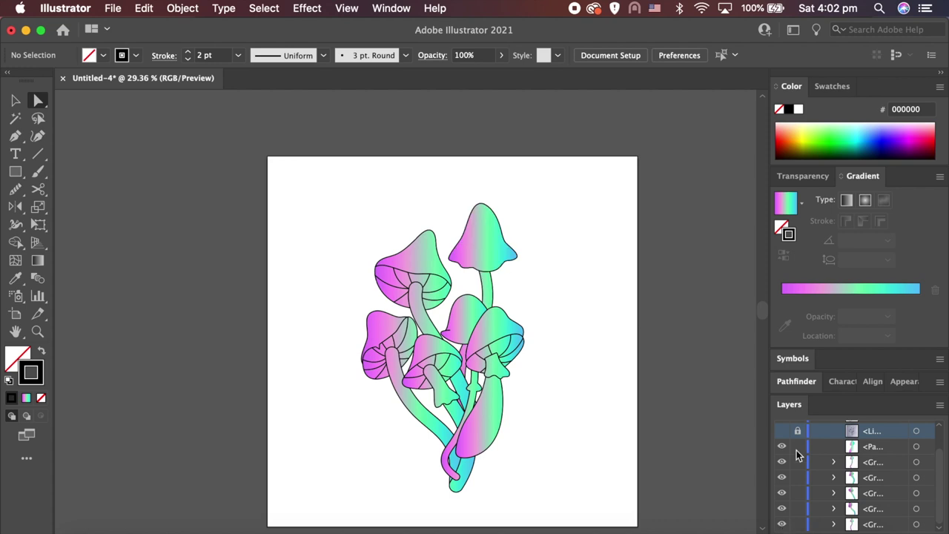
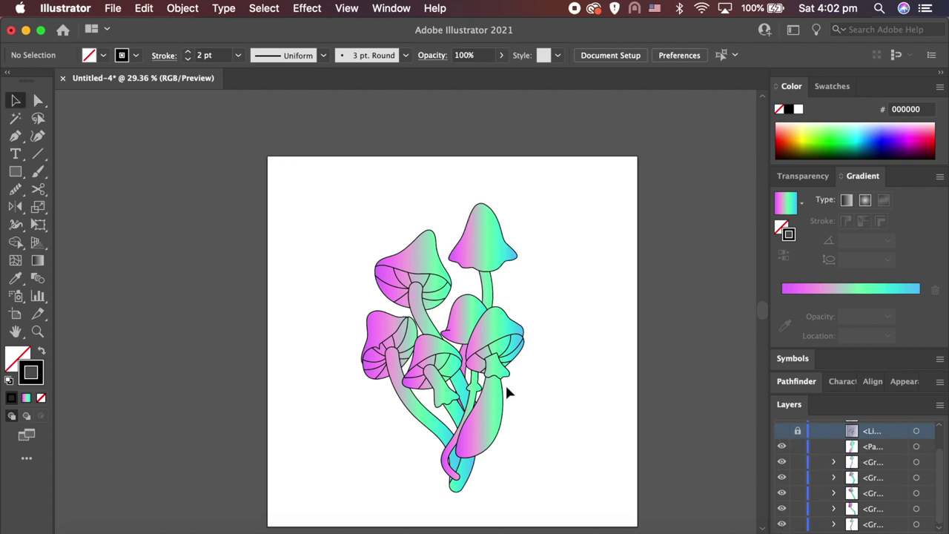
- Move a mushroom group above the front path in Layers and group them together
{"action": "left_click", "coordinate": [499, 404]}
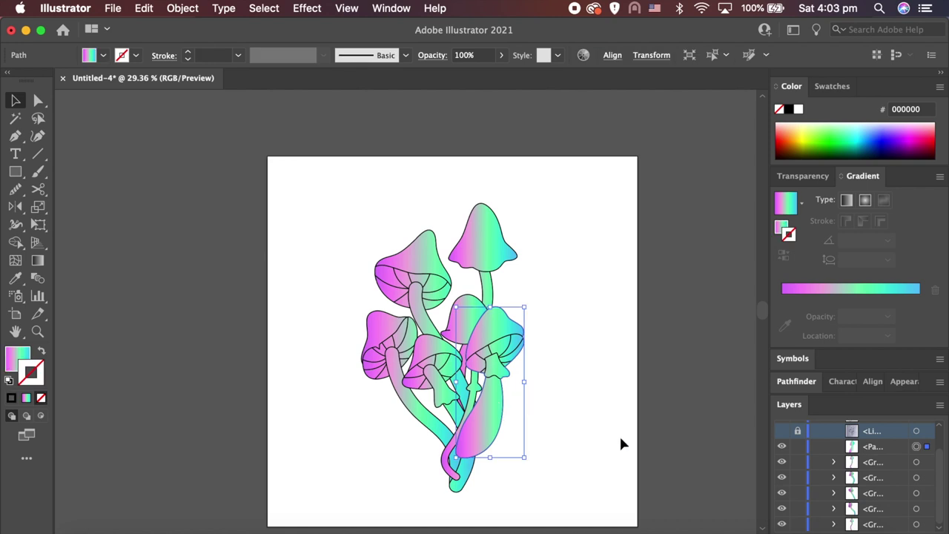
{"action": "left_click", "coordinate": [782, 447]}
{"action": "left_click", "coordinate": [782, 447]}
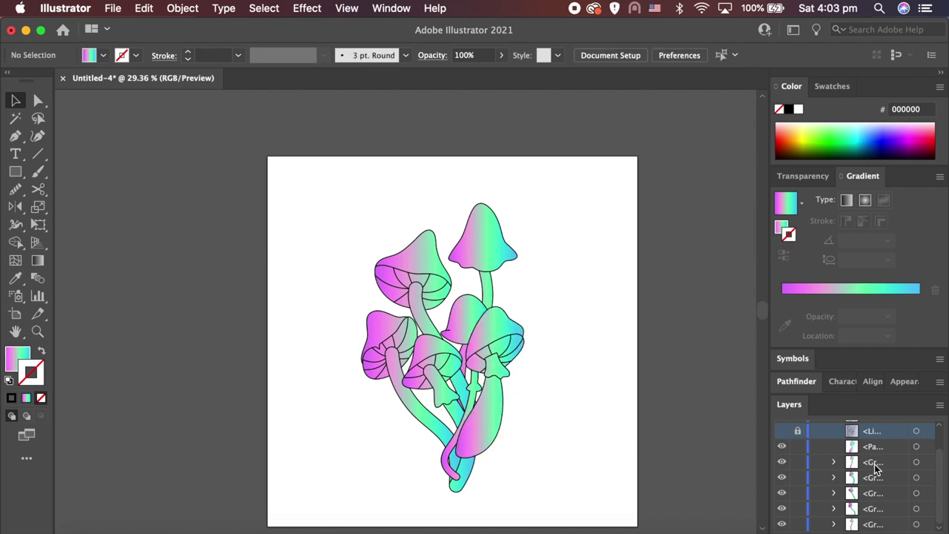
{"action": "left_click_drag", "start_coordinate": [875, 463], "coordinate": [875, 452]}
{"action": "left_click", "coordinate": [917, 460]}
{"action": "key", "text": "ctrl+g"}
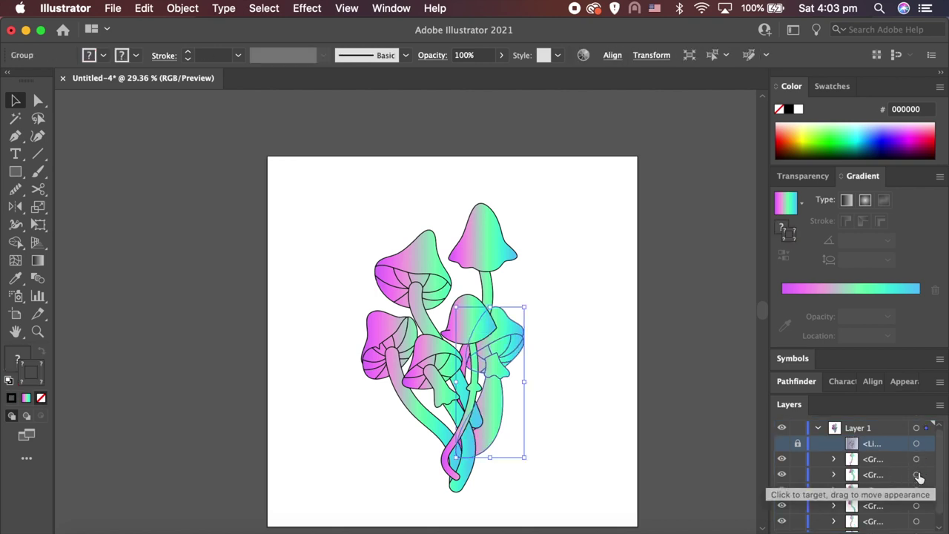
{"action": "left_click", "coordinate": [603, 462]}
- Bring the lower-centre mushroom group to the front and make the sketch visible again
{"action": "left_click", "coordinate": [498, 270]}
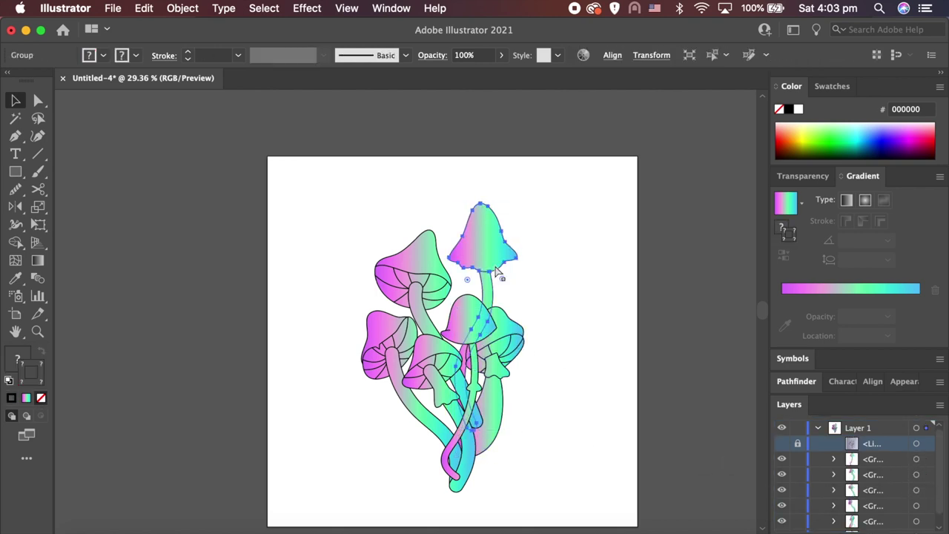
{"action": "left_click", "coordinate": [424, 276]}
{"action": "left_click", "coordinate": [563, 489]}
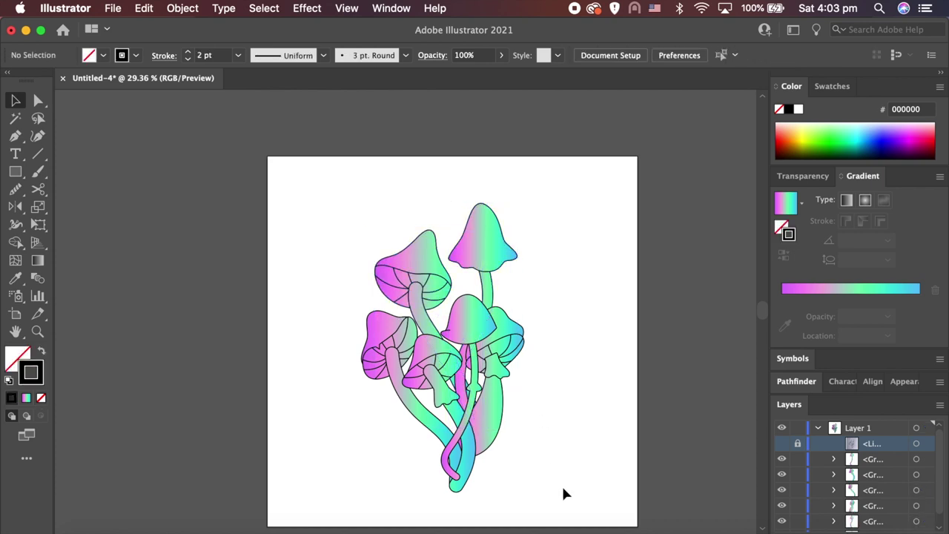
{"action": "left_click", "coordinate": [472, 440]}
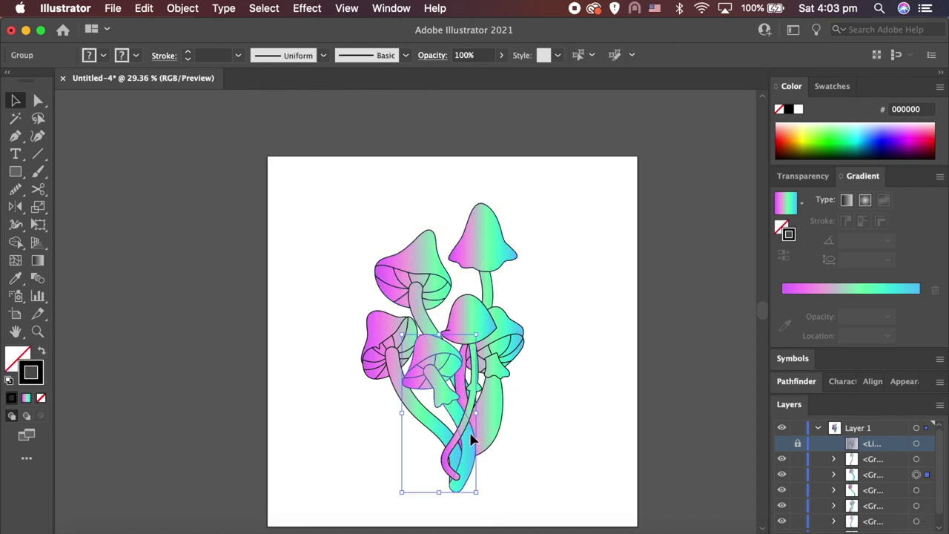
{"action": "key", "text": "ctrl+shift+bracketright"}
{"action": "left_click", "coordinate": [542, 491]}
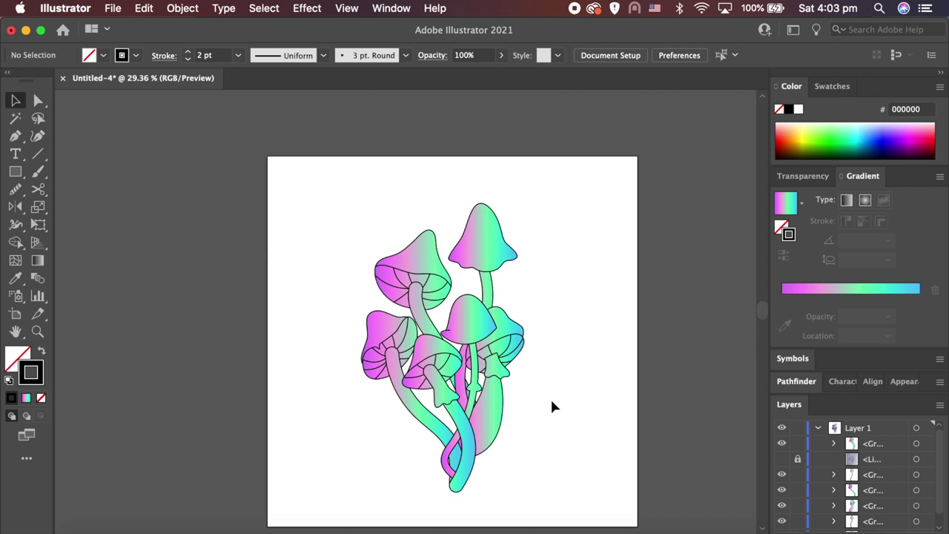
{"action": "left_click", "coordinate": [782, 459]}
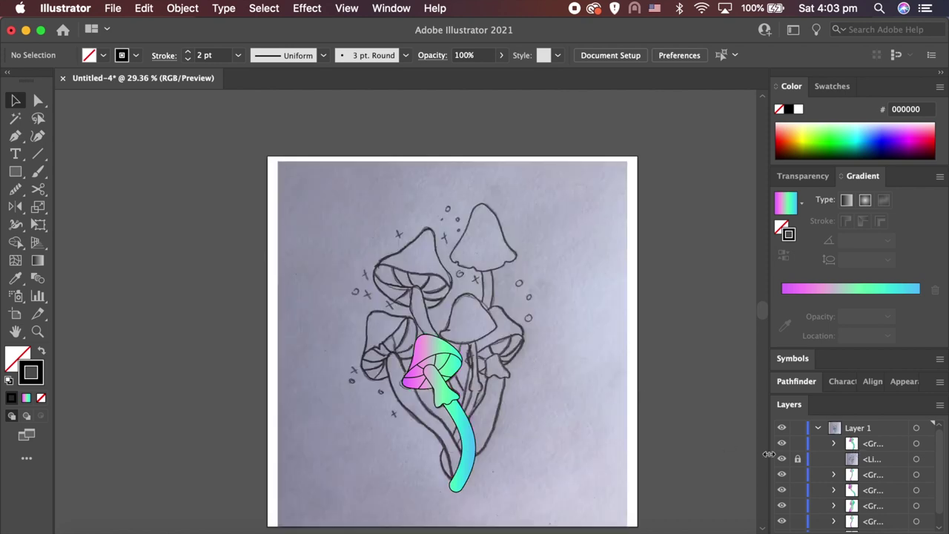
- Trace small Ellipse circles over the sketch dots near the mushrooms
{"action": "scroll", "coordinate": [533, 307], "scroll_direction": "up", "scroll_amount": 3}
{"action": "scroll", "coordinate": [533, 307], "scroll_direction": "up", "scroll_amount": 2}
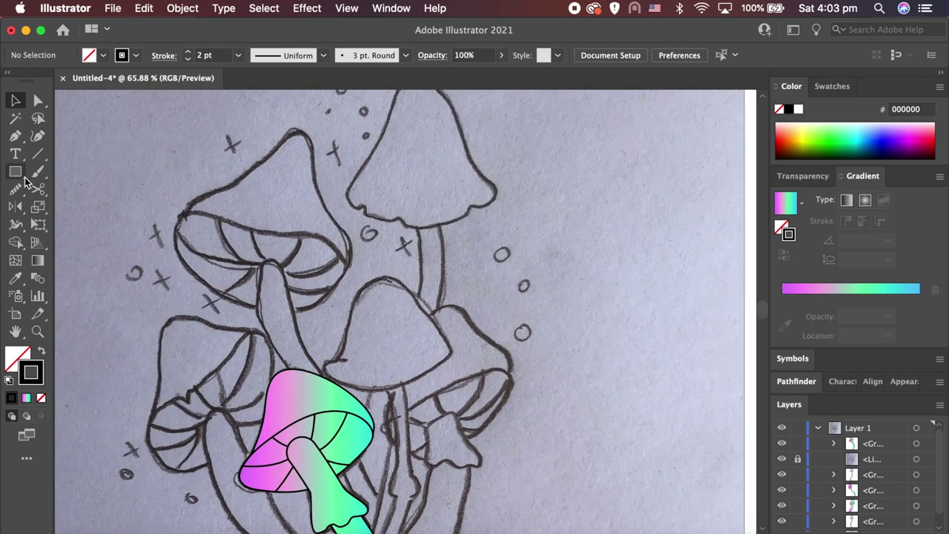
{"action": "left_click_drag", "start_coordinate": [15, 171], "coordinate": [82, 206]}
{"action": "left_click_drag", "start_coordinate": [517, 323], "coordinate": [533, 340]}
{"action": "left_click_drag", "start_coordinate": [518, 280], "coordinate": [531, 293]}
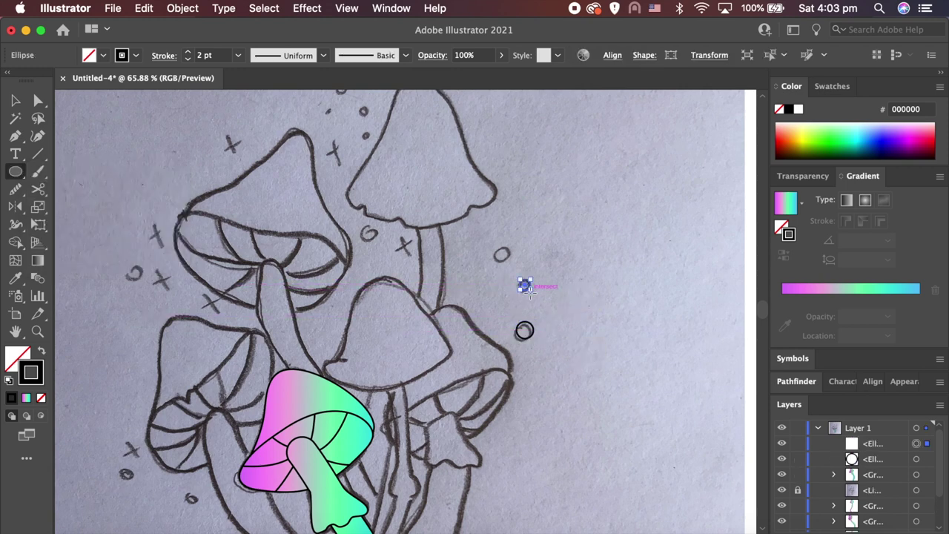
{"action": "left_click_drag", "start_coordinate": [497, 247], "coordinate": [508, 259]}
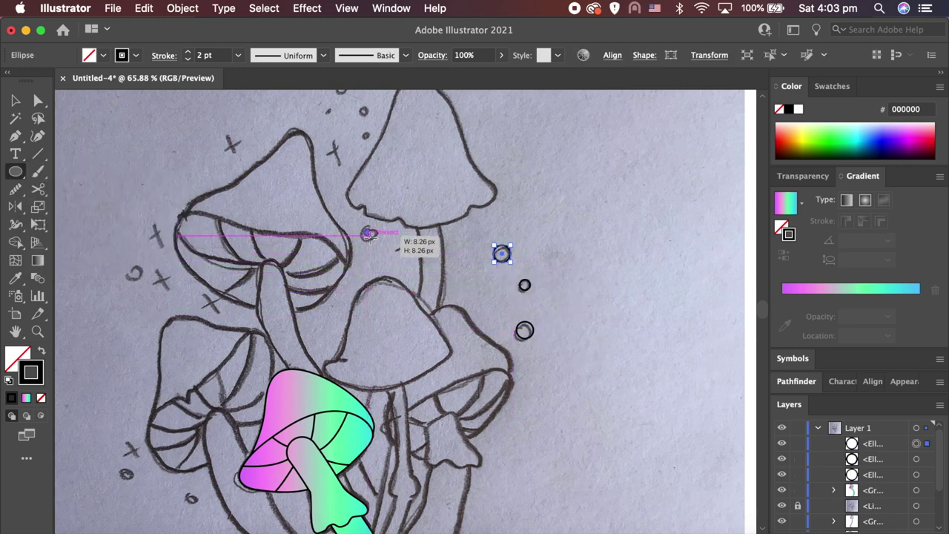
{"action": "left_click_drag", "start_coordinate": [368, 234], "coordinate": [374, 238]}
- Add circles over the left, lower-left and upper sketch dots
{"action": "left_click_drag", "start_coordinate": [118, 265], "coordinate": [140, 287]}
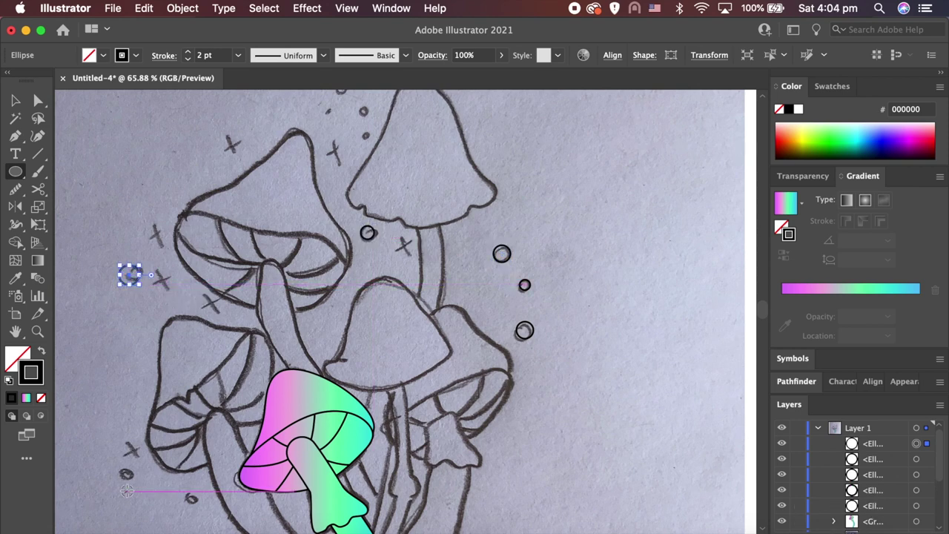
{"action": "left_click_drag", "start_coordinate": [116, 468], "coordinate": [198, 510]}
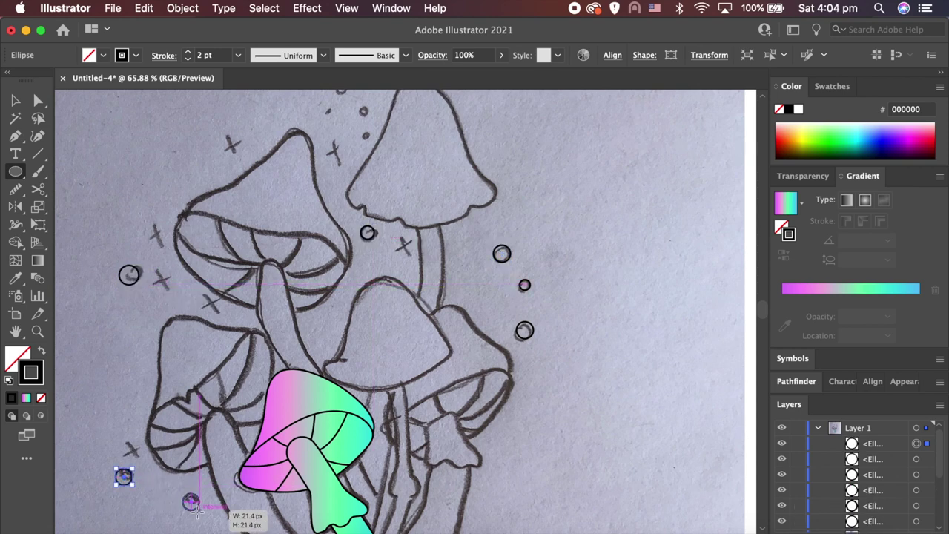
{"action": "scroll", "coordinate": [337, 223], "scroll_direction": "up", "scroll_amount": 3}
{"action": "mouse_move", "coordinate": [326, 170]}
{"action": "left_mouse_down"}
{"action": "mouse_move", "coordinate": [357, 205]}
{"action": "mouse_move", "coordinate": [363, 232]}
{"action": "left_mouse_up"}
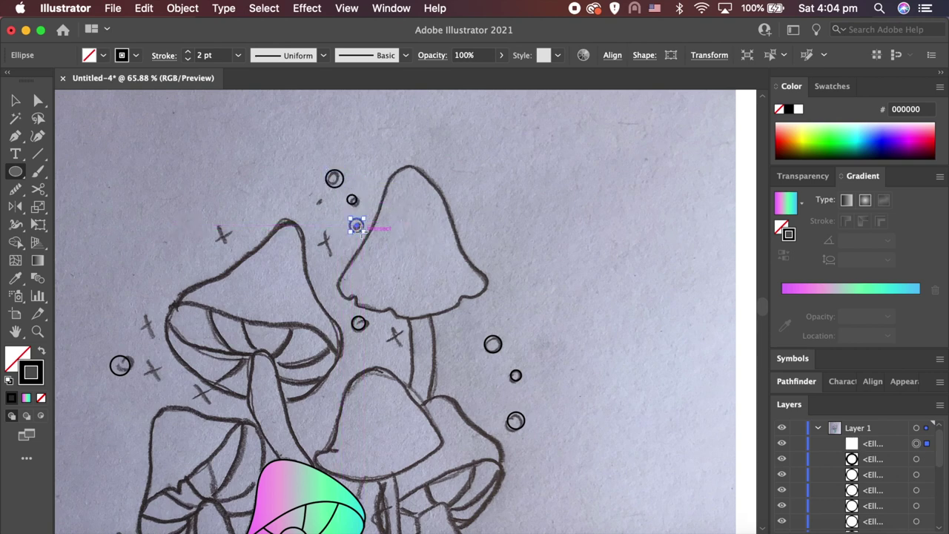
{"action": "left_click_drag", "start_coordinate": [314, 194], "coordinate": [324, 204]}
{"action": "scroll", "coordinate": [350, 205], "scroll_direction": "left", "scroll_amount": 3}
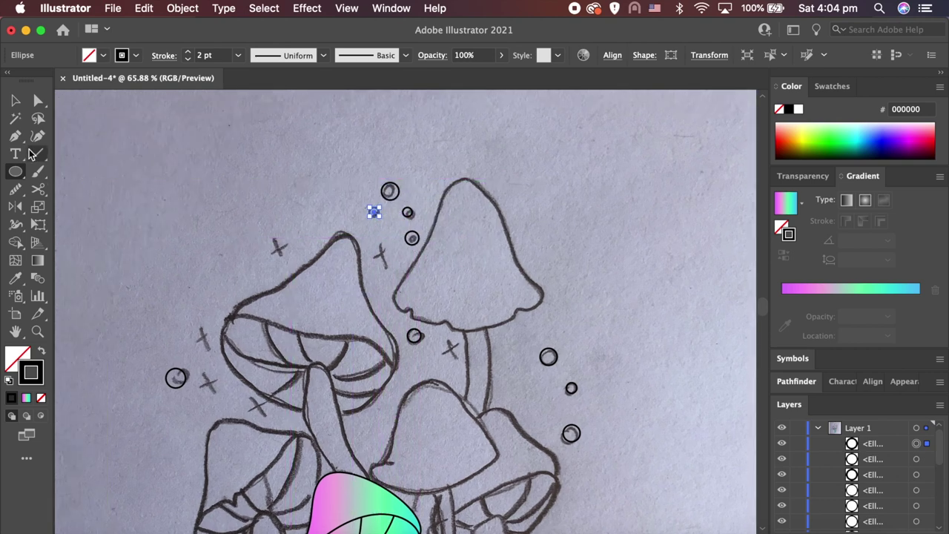
{"action": "left_click", "coordinate": [37, 154]}
- Draw vertical and horizontal lines over a cross mark and group them into one cross
{"action": "scroll", "coordinate": [347, 210], "scroll_direction": "up", "scroll_amount": 3}
{"action": "left_click_drag", "start_coordinate": [250, 206], "coordinate": [250, 249]}
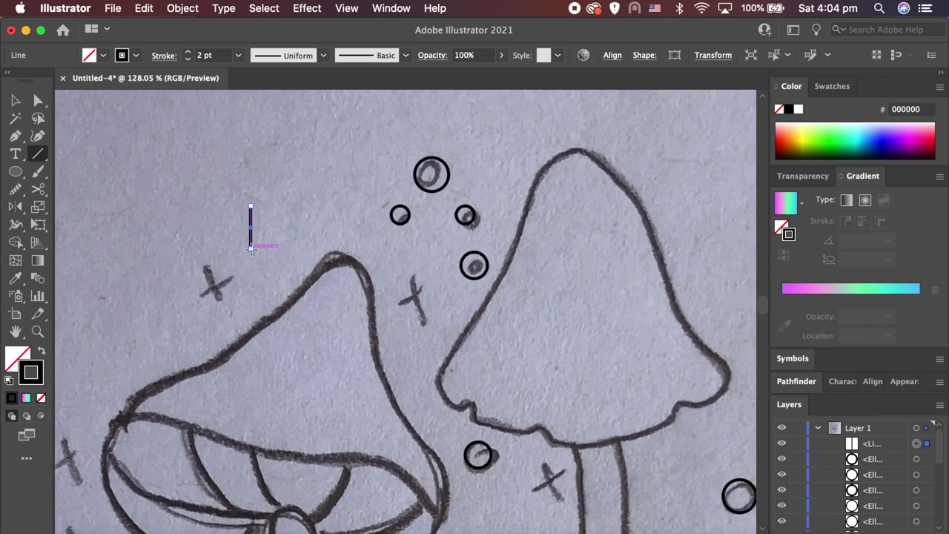
{"action": "key", "text": "v"}
{"action": "left_click_drag", "start_coordinate": [260, 202], "coordinate": [286, 220]}
{"action": "left_click", "coordinate": [251, 220], "text": "shift"}
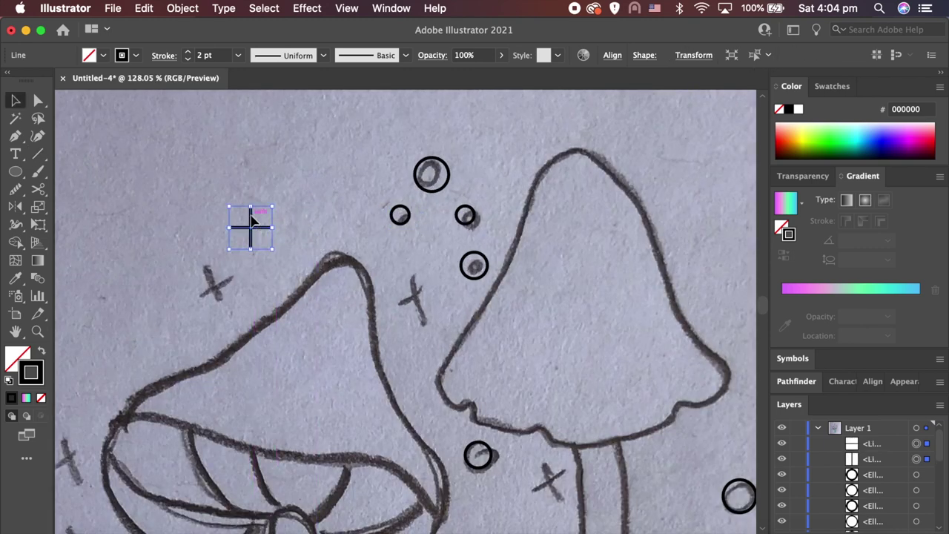
{"action": "left_click", "coordinate": [165, 55]}
{"action": "left_click", "coordinate": [288, 193]}
{"action": "key", "text": "super+g"}
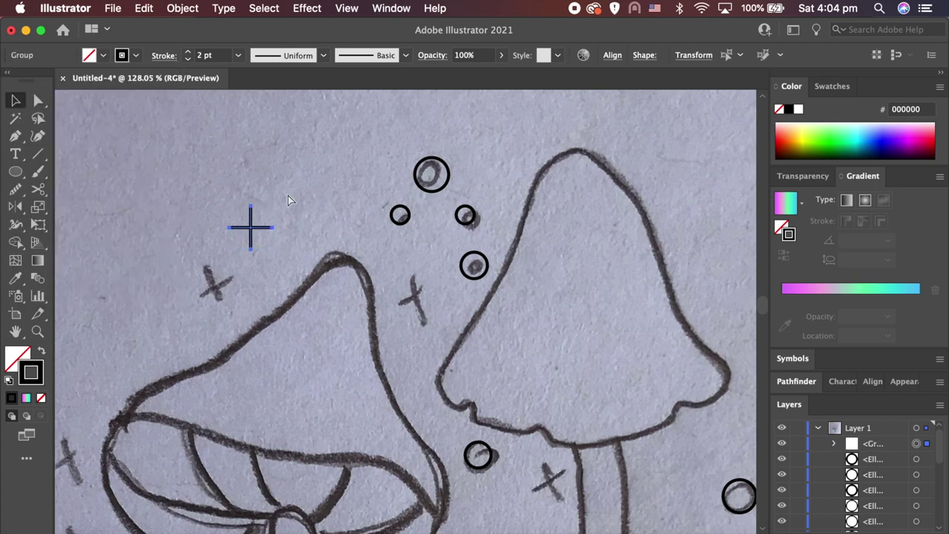
- Place copies of the cross on other marks, rotating one into an X
{"action": "mouse_move", "coordinate": [253, 232]}
{"action": "left_mouse_down"}
{"action": "mouse_move", "coordinate": [420, 304]}
{"action": "mouse_move", "coordinate": [449, 159]}
{"action": "left_mouse_up"}
{"action": "left_click_drag", "start_coordinate": [251, 234], "coordinate": [213, 290]}
{"action": "scroll", "coordinate": [248, 323], "scroll_direction": "down", "scroll_amount": 5}
{"action": "scroll", "coordinate": [248, 324], "scroll_direction": "left", "scroll_amount": 4}
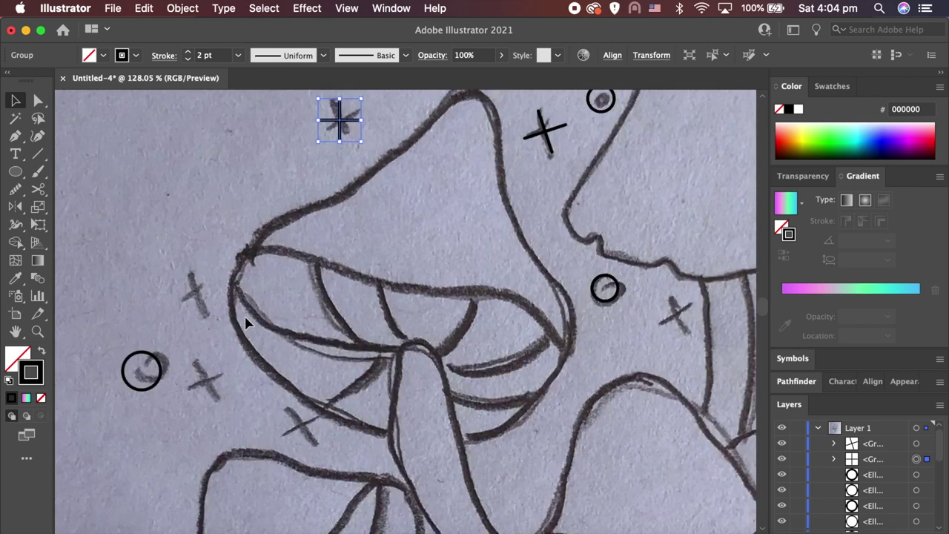
{"action": "mouse_move", "coordinate": [344, 126]}
{"action": "left_mouse_down"}
{"action": "mouse_move", "coordinate": [193, 308]}
{"action": "mouse_move", "coordinate": [224, 308]}
{"action": "mouse_move", "coordinate": [206, 394]}
{"action": "mouse_move", "coordinate": [215, 445]}
{"action": "left_mouse_up"}
{"action": "mouse_move", "coordinate": [204, 385]}
{"action": "left_mouse_down"}
{"action": "mouse_move", "coordinate": [290, 430]}
{"action": "mouse_move", "coordinate": [297, 448]}
{"action": "left_mouse_up"}
{"action": "key", "text": "ctrl+z"}
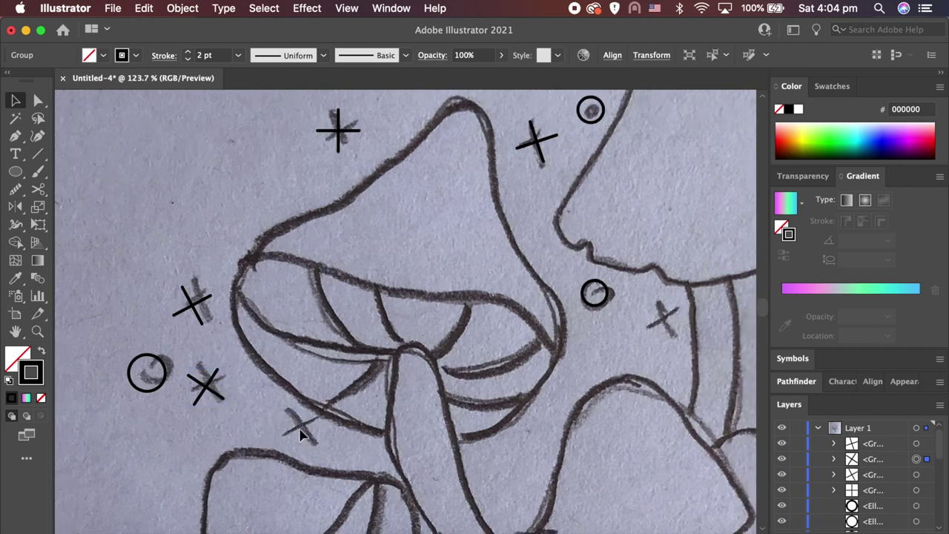
- Copy the X onto the lower mark, shrink it small and rotate it slightly
{"action": "scroll", "coordinate": [297, 438], "scroll_direction": "down", "scroll_amount": 3}
{"action": "left_click_drag", "start_coordinate": [238, 401], "coordinate": [304, 428]}
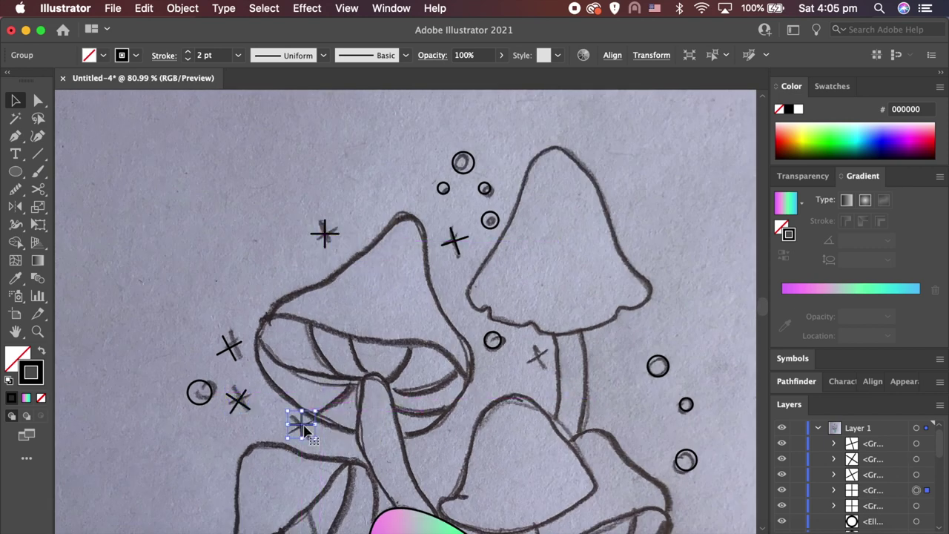
{"action": "scroll", "coordinate": [314, 439], "scroll_direction": "up", "scroll_amount": 2}
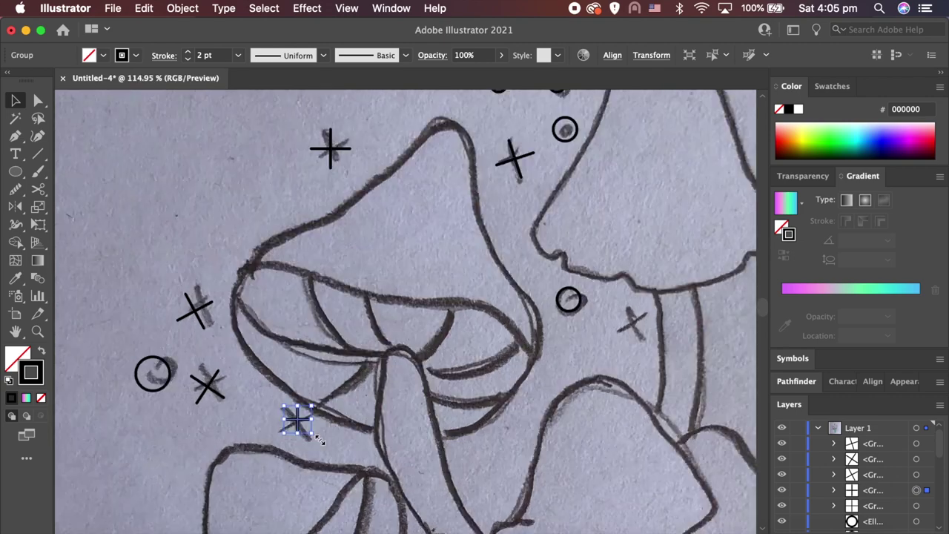
{"action": "left_click_drag", "start_coordinate": [311, 437], "coordinate": [301, 432]}
{"action": "scroll", "coordinate": [306, 437], "scroll_direction": "up", "scroll_amount": 3}
{"action": "left_click_drag", "start_coordinate": [304, 436], "coordinate": [326, 423]}
{"action": "scroll", "coordinate": [307, 417], "scroll_direction": "down", "scroll_amount": 2}
- Place copies of the small X on the right-side, stem-side and lower-left marks
{"action": "scroll", "coordinate": [297, 413], "scroll_direction": "down", "scroll_amount": 2}
{"action": "left_click", "coordinate": [330, 454]}
{"action": "scroll", "coordinate": [330, 454], "scroll_direction": "down", "scroll_amount": 1}
{"action": "left_click_drag", "start_coordinate": [308, 425], "coordinate": [596, 436]}
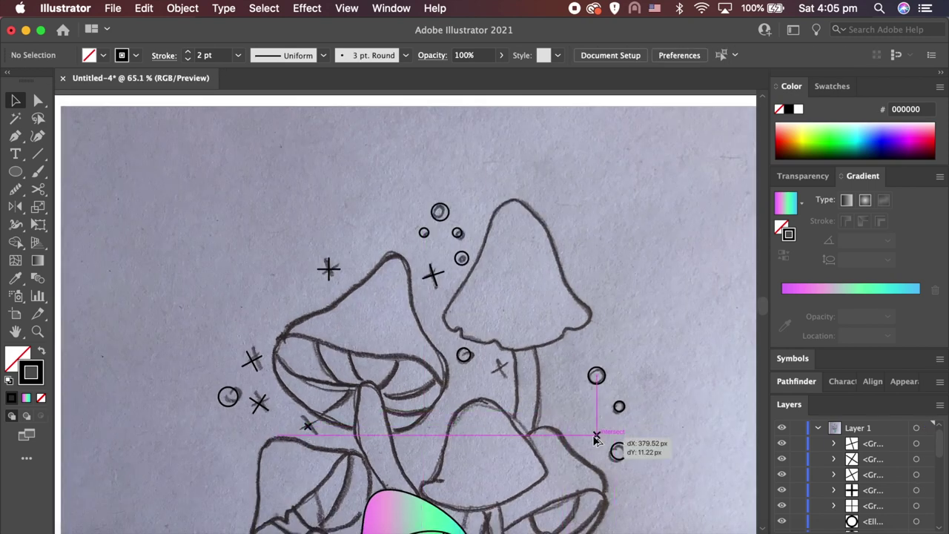
{"action": "left_click_drag", "start_coordinate": [433, 278], "coordinate": [433, 278]}
{"action": "left_click_drag", "start_coordinate": [255, 414], "coordinate": [496, 385]}
{"action": "scroll", "coordinate": [495, 385], "scroll_direction": "down", "scroll_amount": 4}
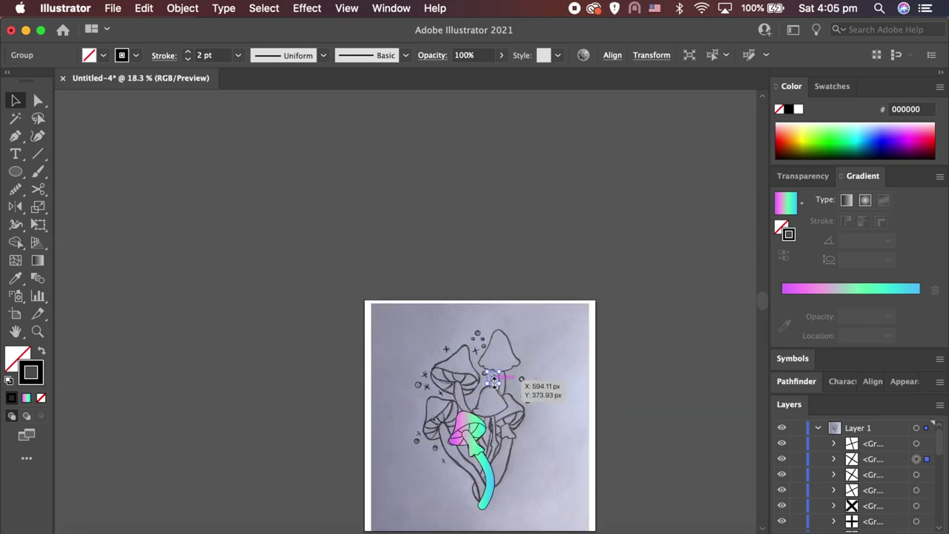
{"action": "scroll", "coordinate": [413, 382], "scroll_direction": "up", "scroll_amount": 3}
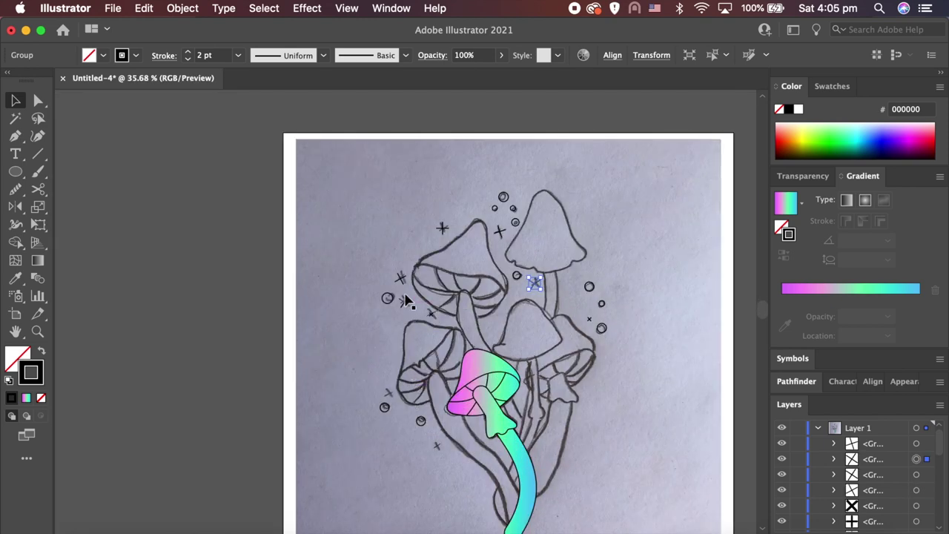
{"action": "mouse_move", "coordinate": [393, 327]}
{"action": "left_mouse_down"}
{"action": "mouse_move", "coordinate": [384, 398]}
{"action": "mouse_move", "coordinate": [386, 390]}
{"action": "left_mouse_up"}
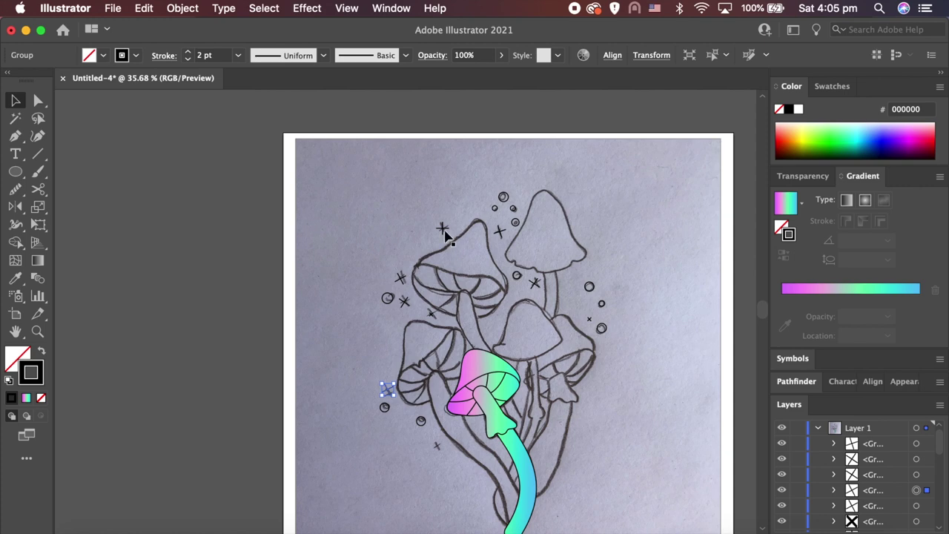
{"action": "left_click_drag", "start_coordinate": [437, 445], "coordinate": [400, 413]}
{"action": "scroll", "coordinate": [824, 490], "scroll_direction": "down", "scroll_amount": 5}
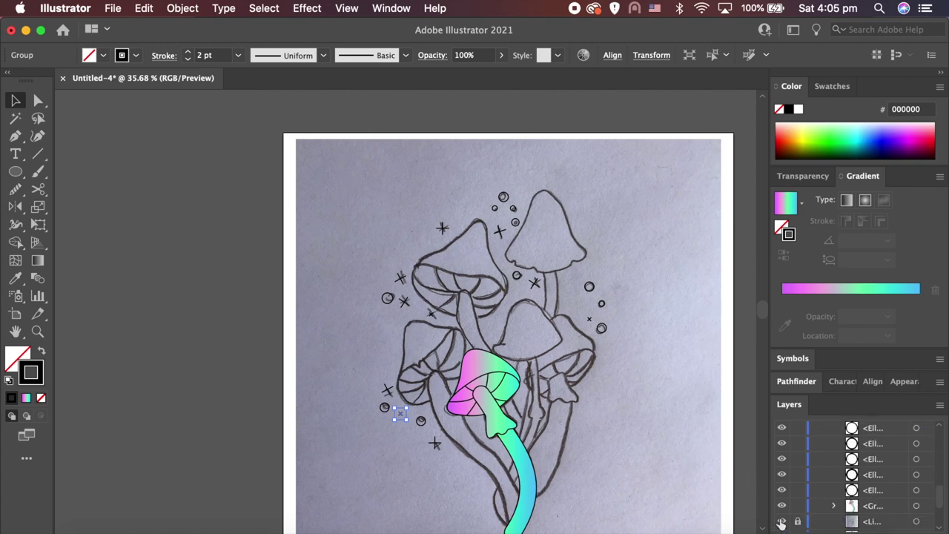
- Hide the sketch, then select and lock the mushroom groups
{"action": "left_click", "coordinate": [781, 522]}
{"action": "left_click", "coordinate": [560, 439]}
{"action": "left_click", "coordinate": [479, 329], "text": "shift"}
{"action": "left_click", "coordinate": [424, 349], "text": "shift"}
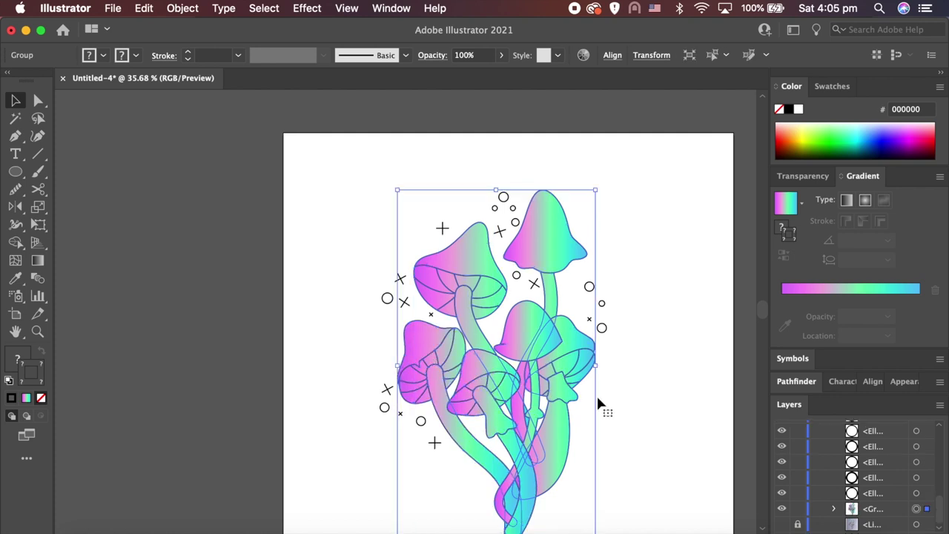
{"action": "left_click", "coordinate": [798, 509]}
- Marquee-select the scattered stars and circles and group them into one object
{"action": "left_click_drag", "start_coordinate": [655, 449], "coordinate": [343, 215]}
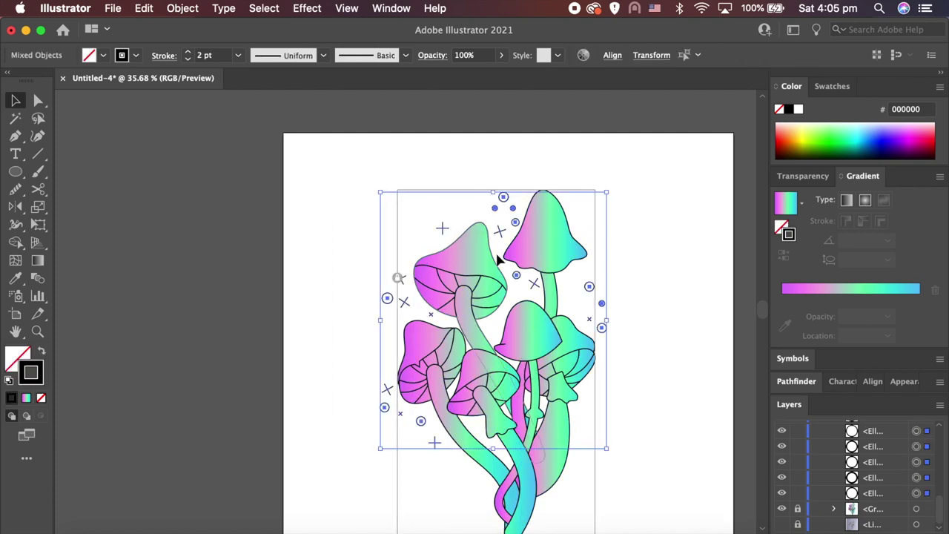
{"action": "key", "text": "super+g"}
{"action": "left_click", "coordinate": [701, 348]}
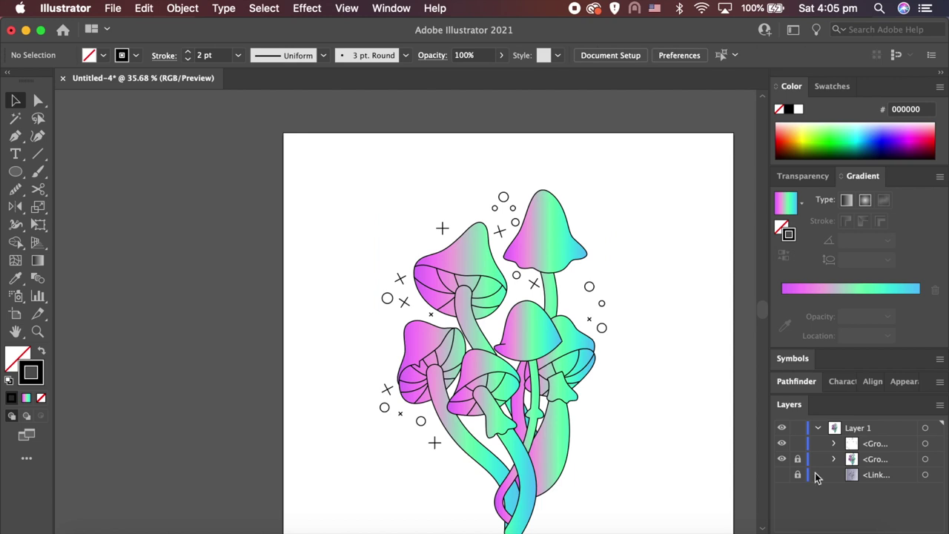
{"action": "scroll", "coordinate": [649, 382], "scroll_direction": "down", "scroll_amount": 3}
{"action": "scroll", "coordinate": [648, 382], "scroll_direction": "up", "scroll_amount": 2}
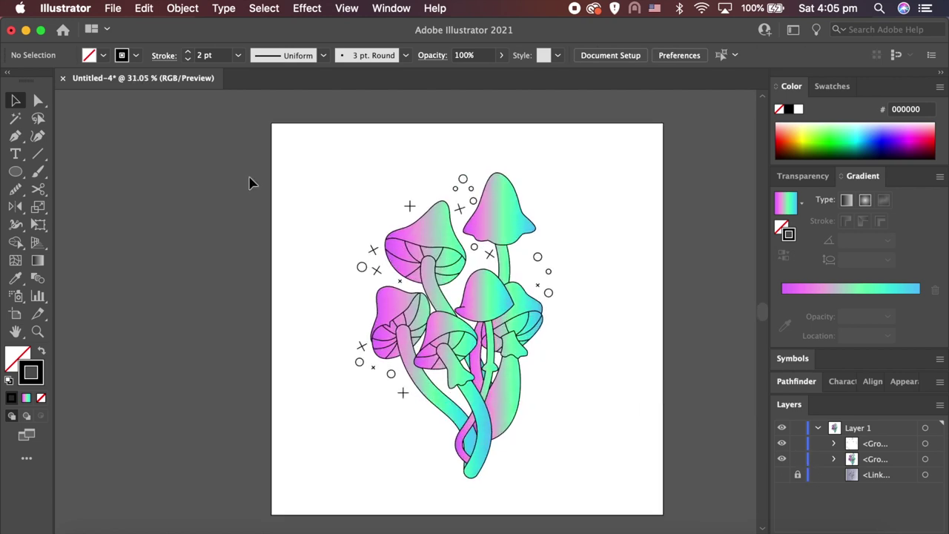
- Draw a 1080×1080 px square over the artboard, send it to back, and sample the light blue
{"action": "left_click", "coordinate": [42, 353]}
{"action": "left_click_drag", "start_coordinate": [16, 172], "coordinate": [52, 174]}
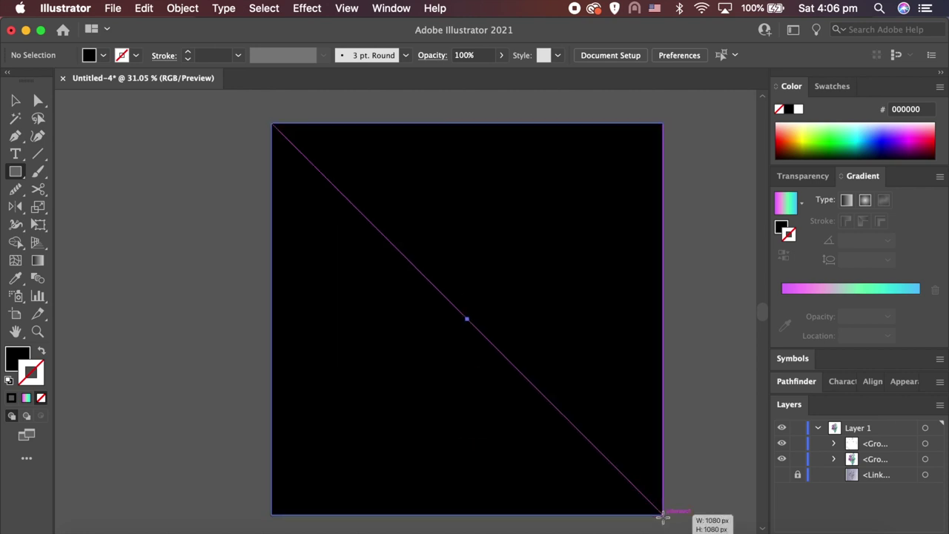
{"action": "left_click_drag", "start_coordinate": [269, 121], "coordinate": [663, 513]}
{"action": "key", "text": "ctrl+shift+bracketleft"}
{"action": "key", "text": "i"}
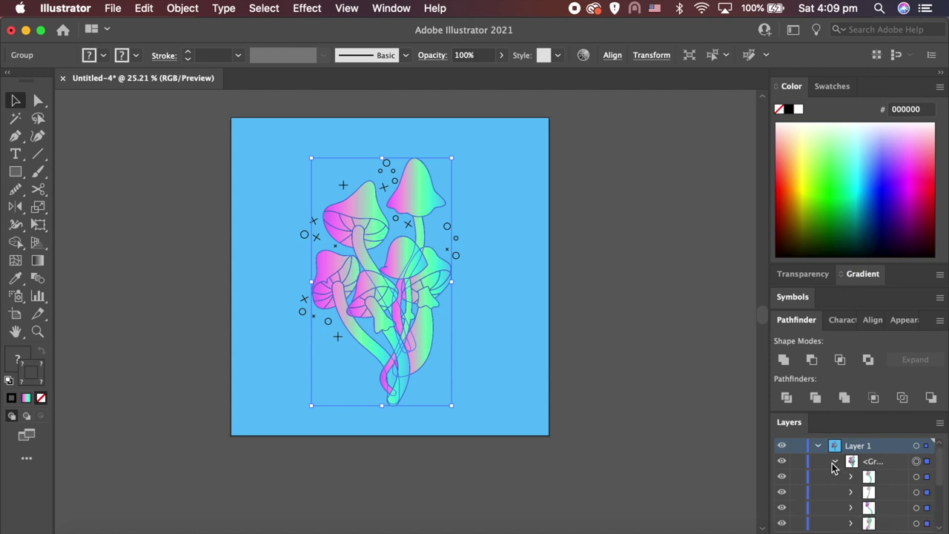
{"action": "scroll", "coordinate": [836, 495], "scroll_direction": "down", "scroll_amount": 3}
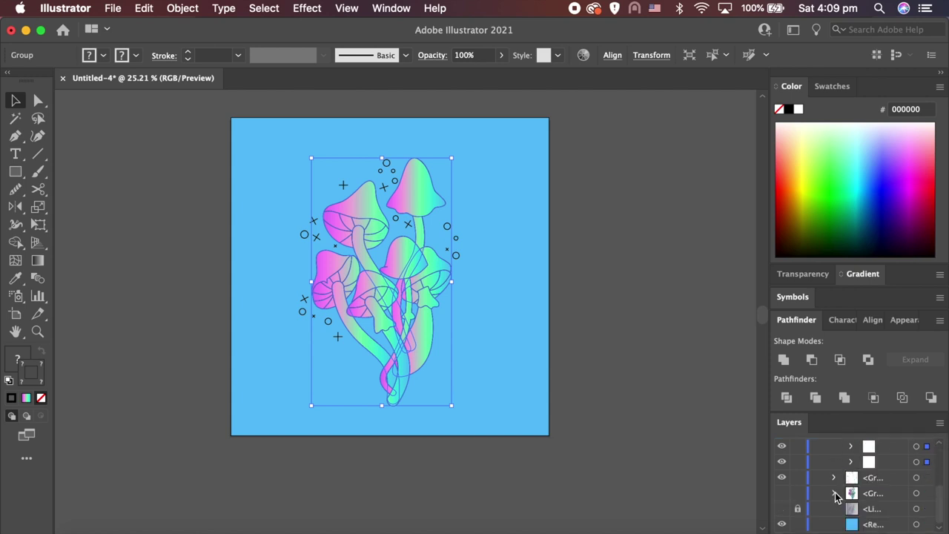
- Expand the copied mushroom groups in Layers and hide their line-art sublayers
{"action": "left_click", "coordinate": [851, 508]}
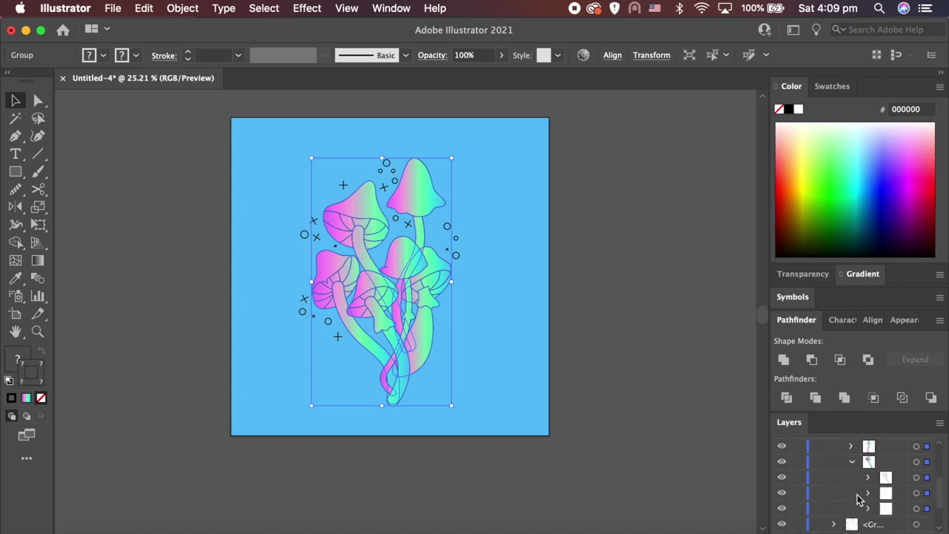
{"action": "left_click", "coordinate": [782, 478]}
{"action": "left_click", "coordinate": [852, 447]}
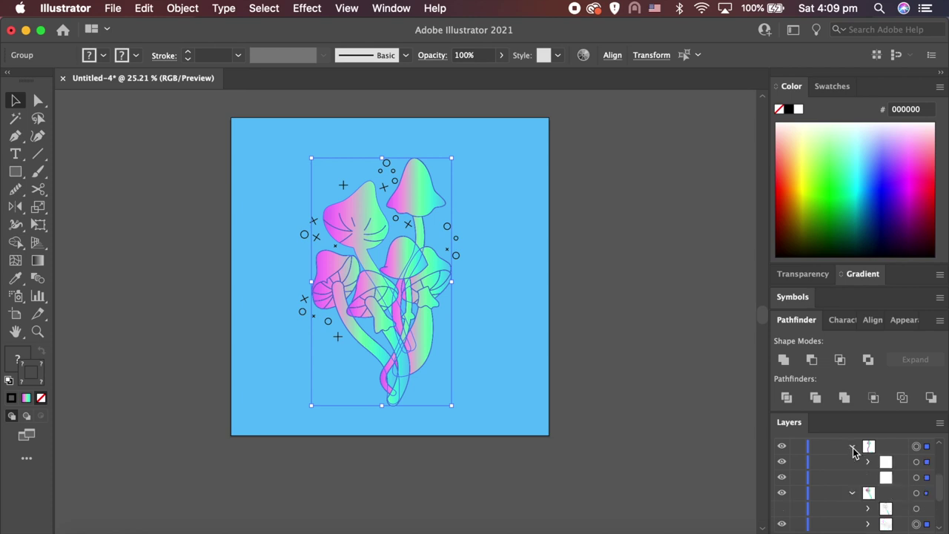
{"action": "left_click", "coordinate": [782, 464]}
{"action": "left_click", "coordinate": [851, 477]}
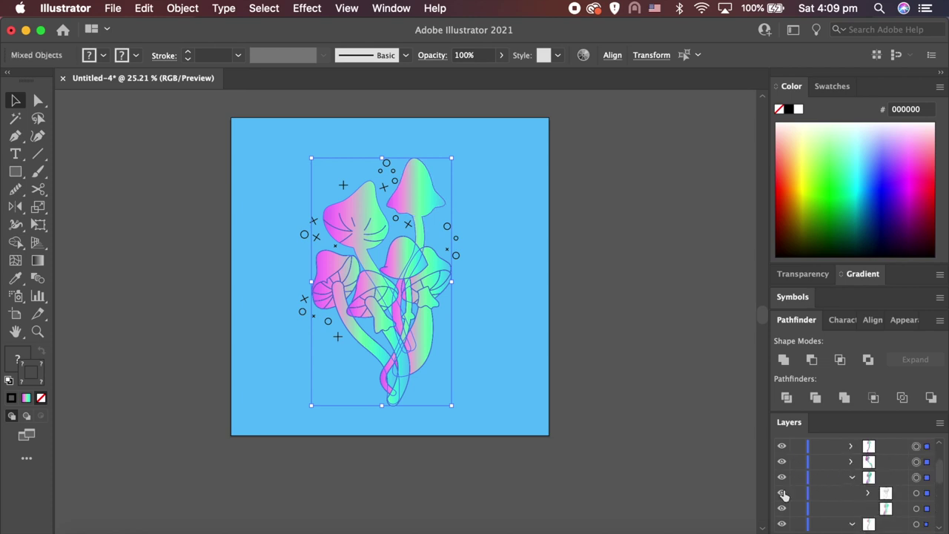
- Unite the remaining gradient fill shapes into one silhouette with Pathfinder
{"action": "scroll", "coordinate": [868, 474], "scroll_direction": "up", "scroll_amount": 1}
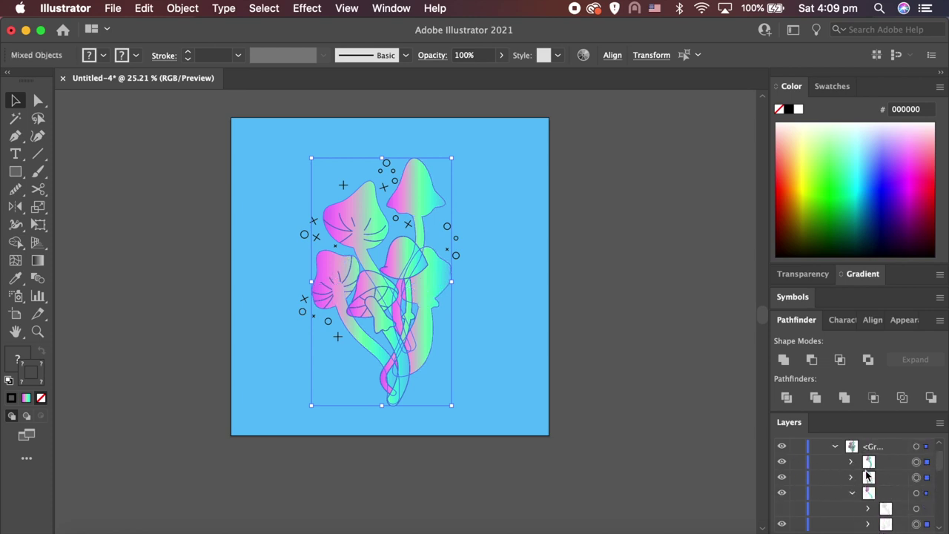
{"action": "left_click", "coordinate": [852, 477]}
{"action": "left_click", "coordinate": [851, 461]}
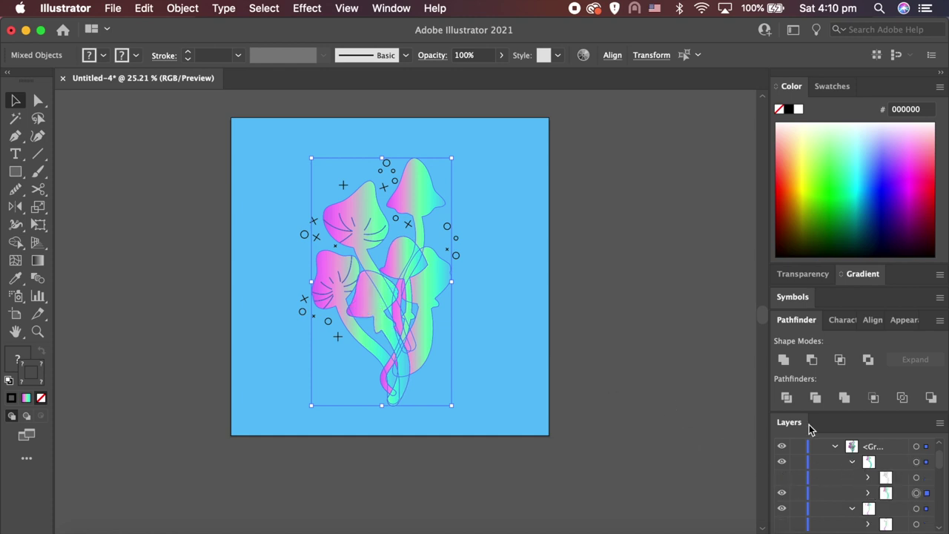
{"action": "left_click", "coordinate": [786, 360]}
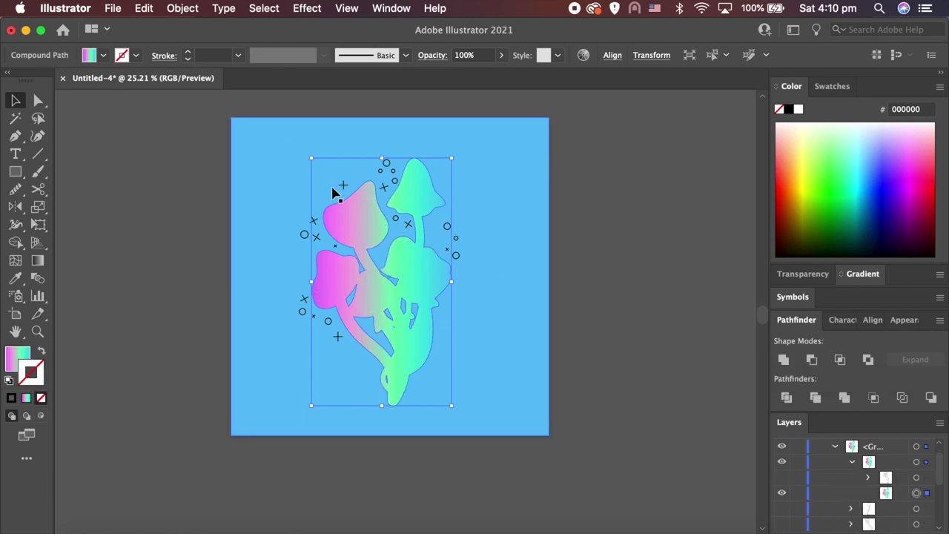
{"action": "left_click", "coordinate": [835, 445]}
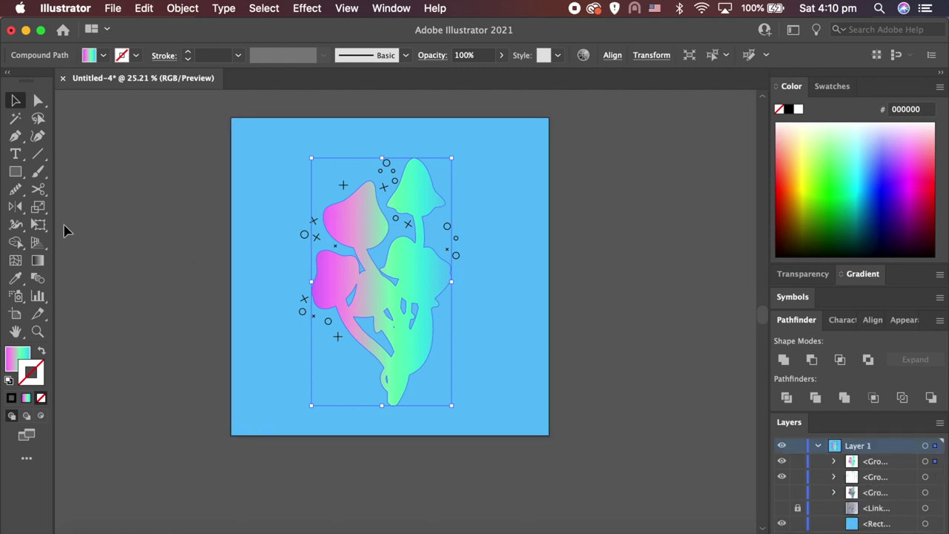
{"action": "left_click", "coordinate": [180, 8]}
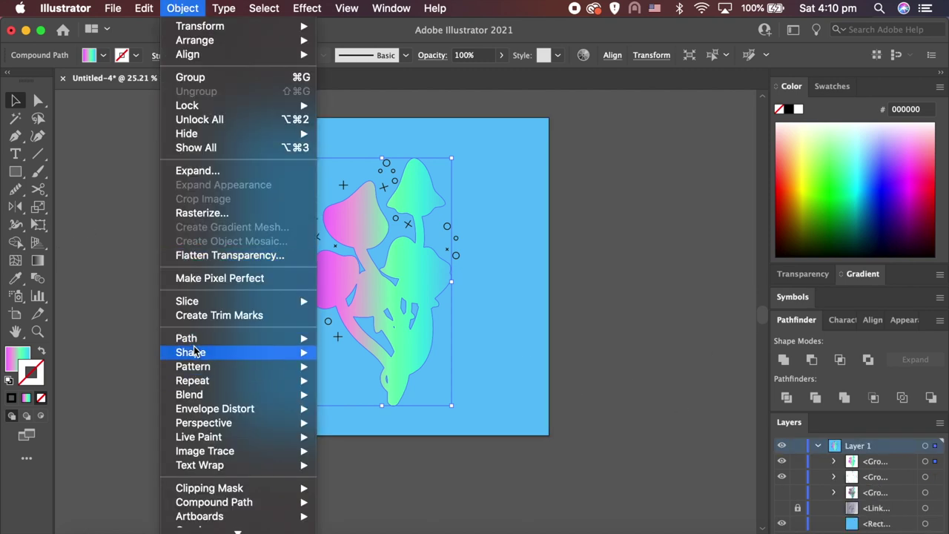
- Outline the silhouette's strokes, unite it, and apply an outward Offset Path
{"action": "left_click", "coordinate": [371, 381]}
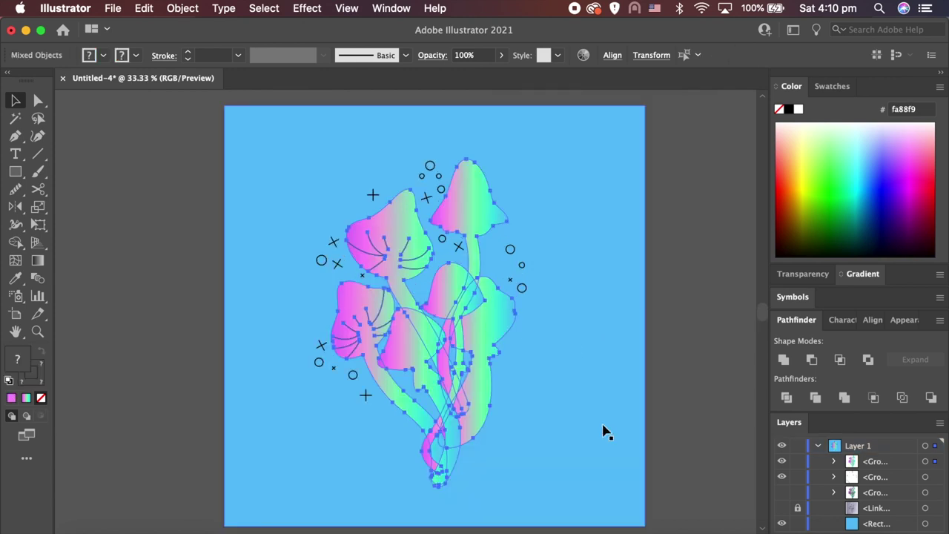
{"action": "left_click", "coordinate": [784, 359]}
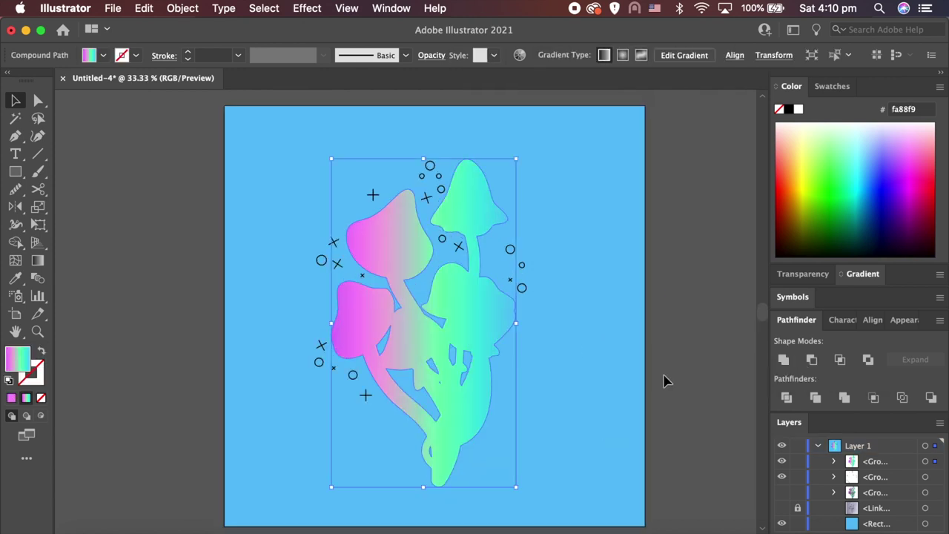
{"action": "left_click", "coordinate": [183, 8]}
{"action": "mouse_move", "coordinate": [187, 338]}
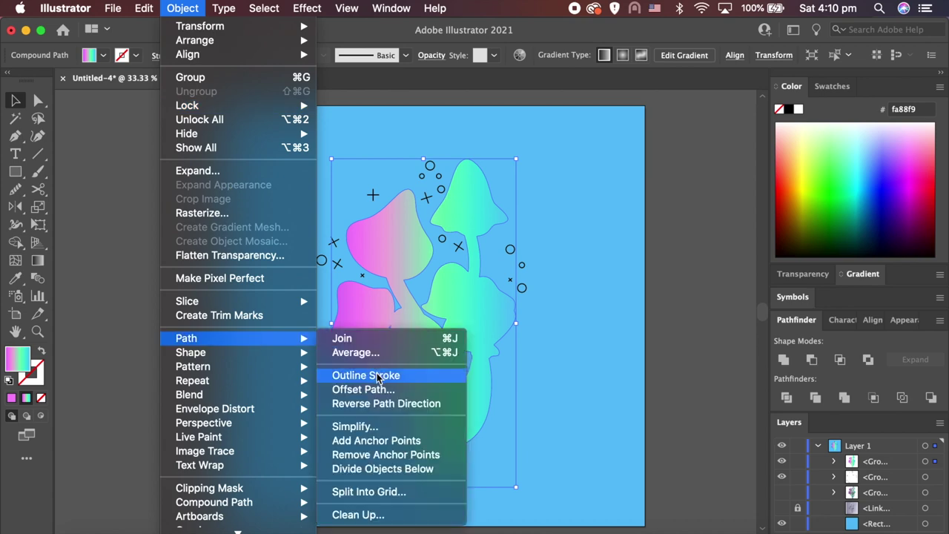
{"action": "left_click", "coordinate": [415, 389]}
{"action": "type", "text": "5"}
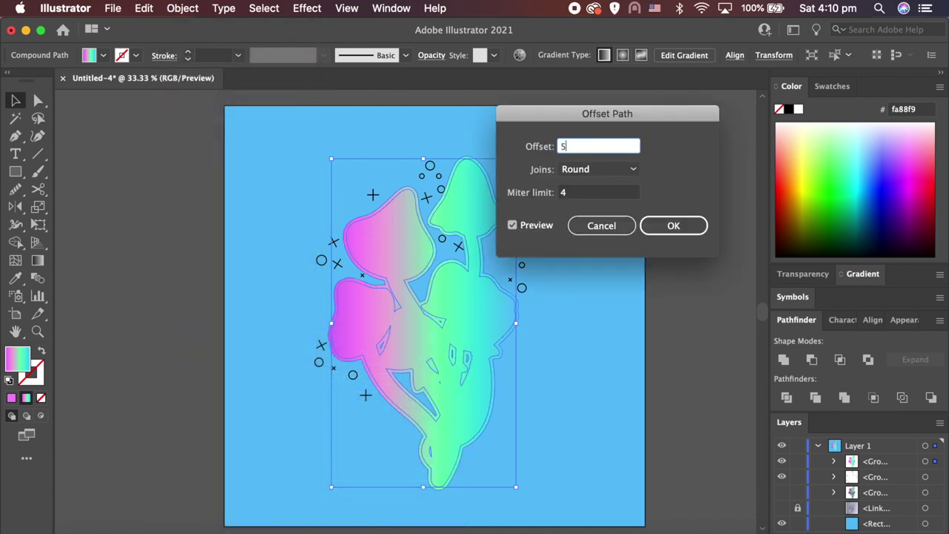
{"action": "left_click", "coordinate": [663, 226]}
- Fill the offset border shape with white (#ffffff)
{"action": "double_click", "coordinate": [19, 359]}
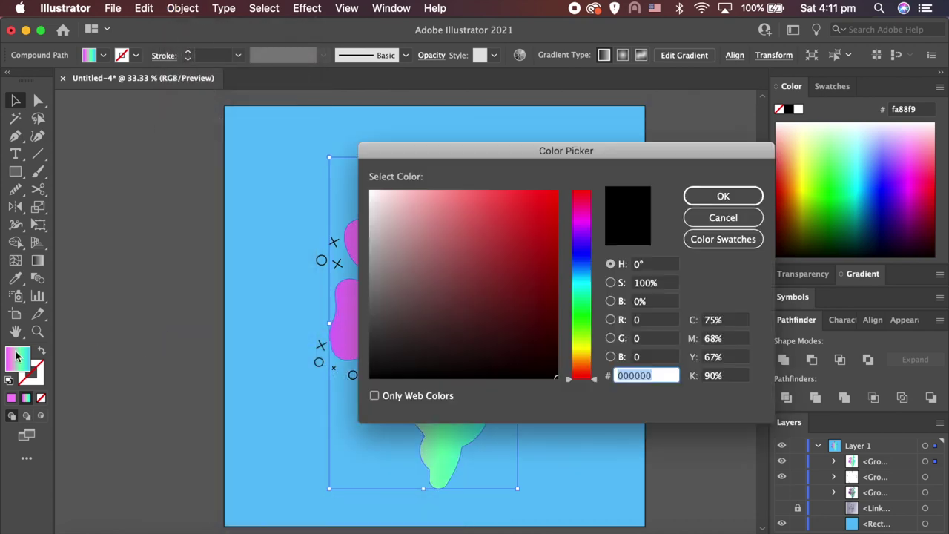
{"action": "type", "text": "ffffff"}
{"action": "key", "text": "Return"}
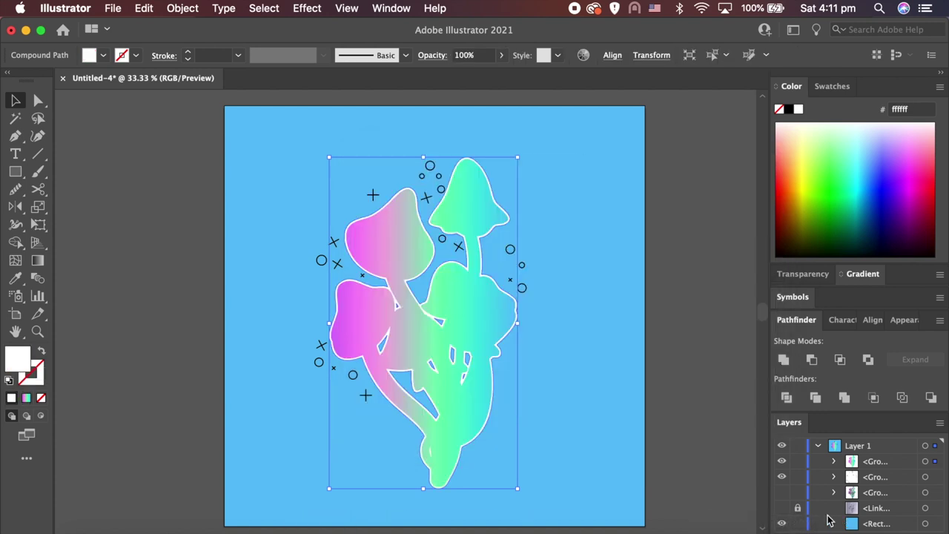
- Move the coloured mushrooms above the white border and lock the blue background
{"action": "left_click_drag", "start_coordinate": [852, 495], "coordinate": [853, 475]}
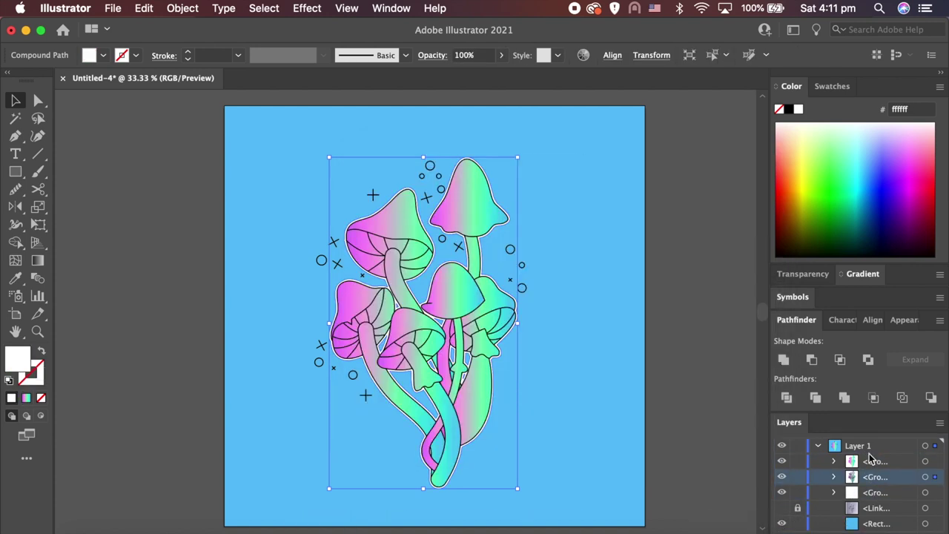
{"action": "left_click", "coordinate": [601, 413]}
{"action": "left_click", "coordinate": [798, 523]}
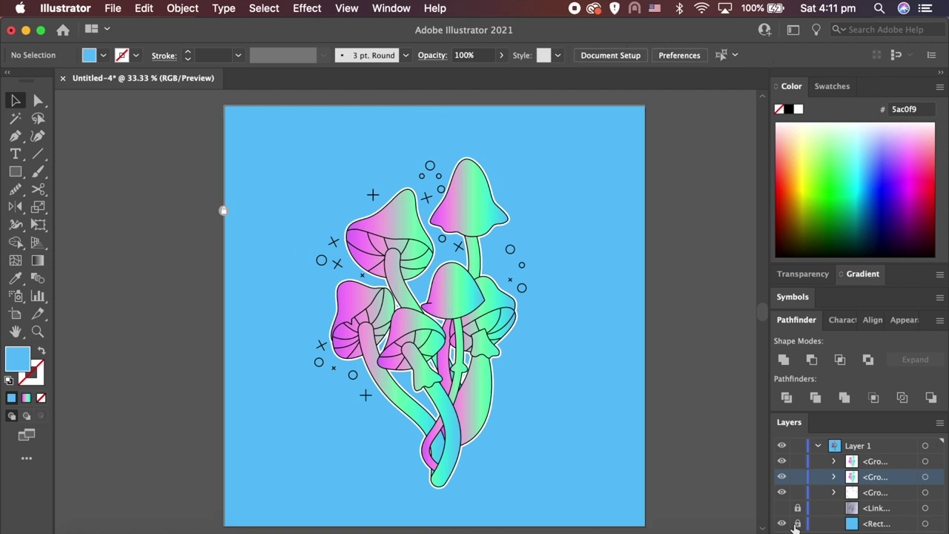
{"action": "scroll", "coordinate": [727, 497], "scroll_direction": "down", "scroll_amount": 2}
{"action": "scroll", "coordinate": [723, 497], "scroll_direction": "down", "scroll_amount": 2}
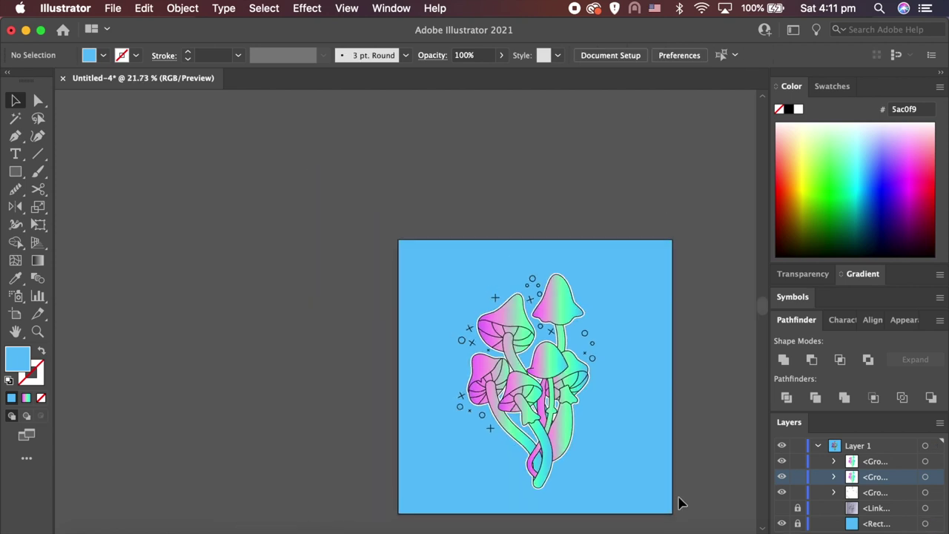
{"action": "scroll", "coordinate": [668, 497], "scroll_direction": "down", "scroll_amount": 1}
- Group all the mushroom artwork and centre it horizontally and vertically on the artboard
{"action": "key", "text": "super+a"}
{"action": "key", "text": "super+g"}
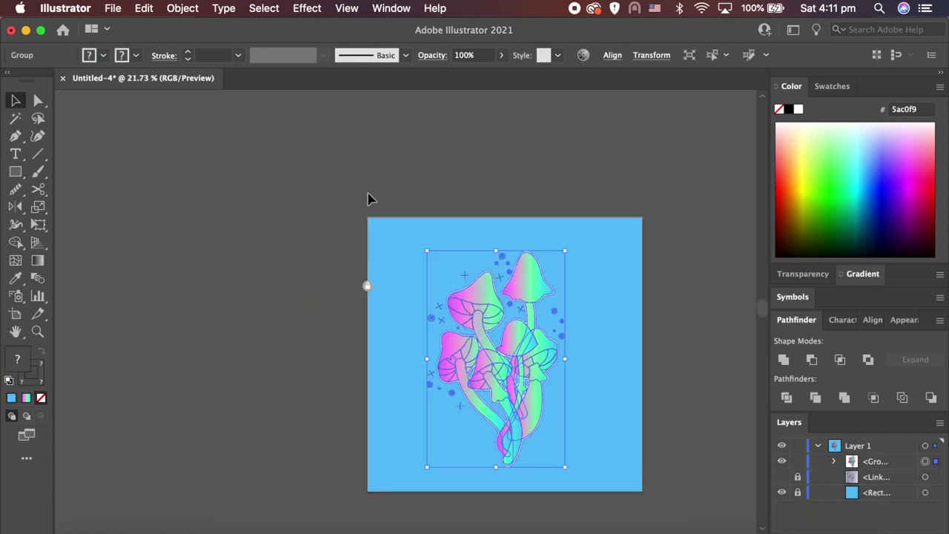
{"action": "left_click", "coordinate": [613, 54]}
{"action": "left_click", "coordinate": [494, 97]}
{"action": "left_click", "coordinate": [578, 99]}
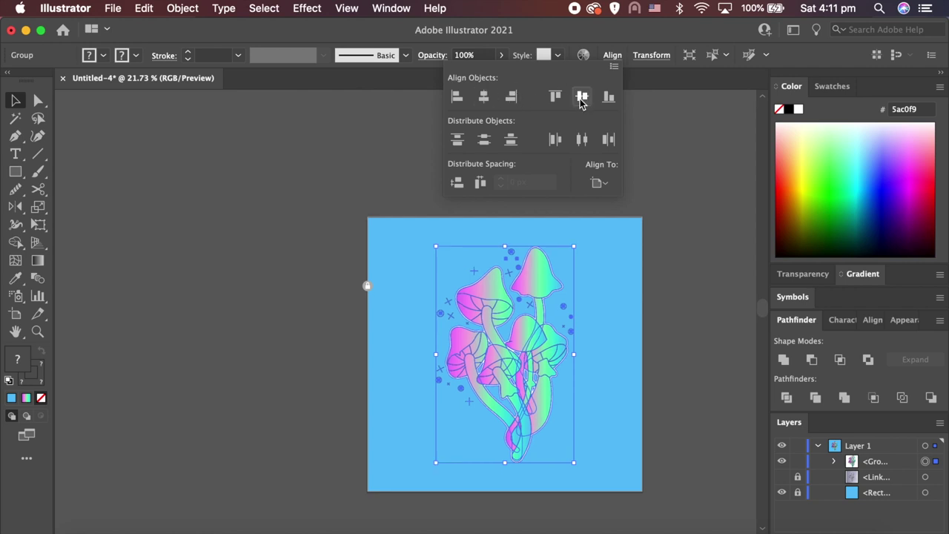
{"action": "left_click", "coordinate": [701, 368]}
{"action": "scroll", "coordinate": [671, 376], "scroll_direction": "up", "scroll_amount": 1}
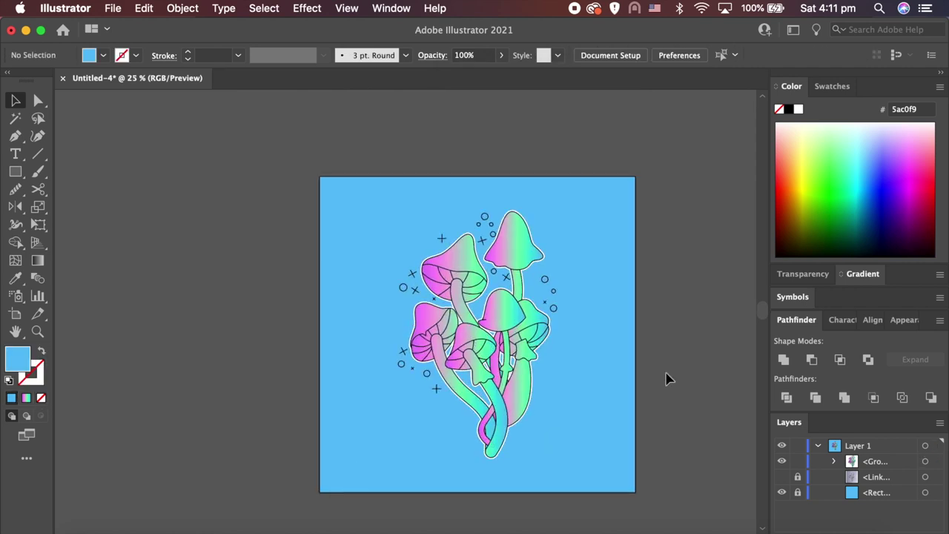
- Export the artwork as Shrooms.png using artboards, accepting the PNG options
{"action": "left_click", "coordinate": [110, 13]}
{"action": "left_click", "coordinate": [300, 284]}
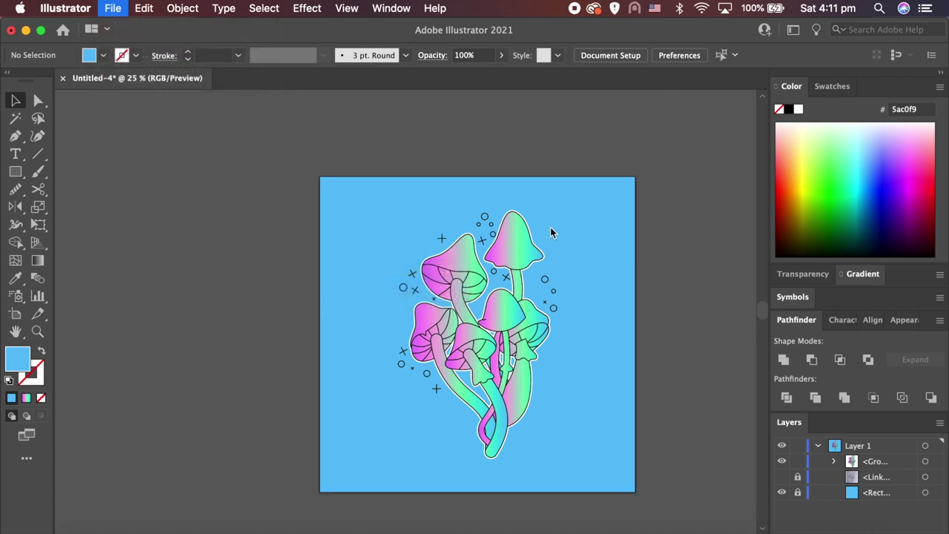
{"action": "type", "text": "Shrooms"}
{"action": "left_click", "coordinate": [440, 479]}
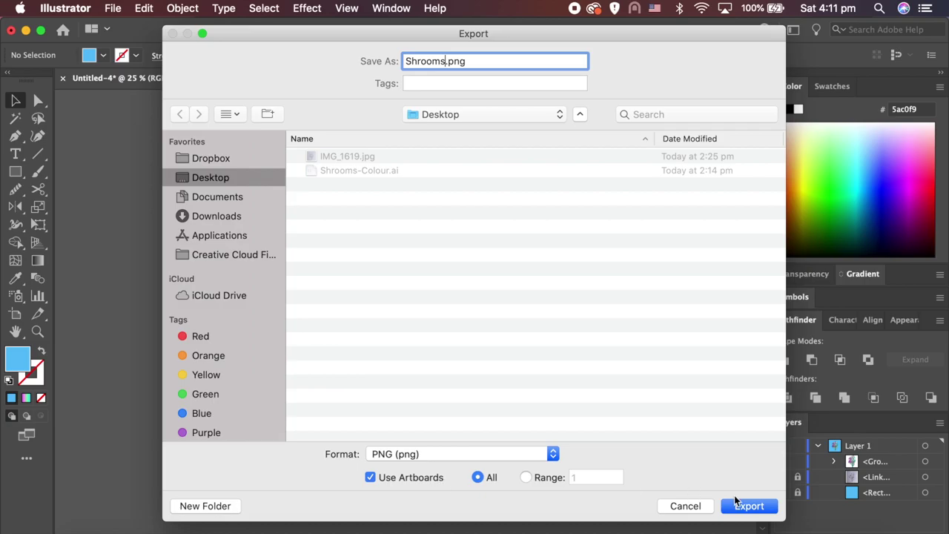
{"action": "key", "text": "Return"}
{"action": "left_click", "coordinate": [549, 476]}
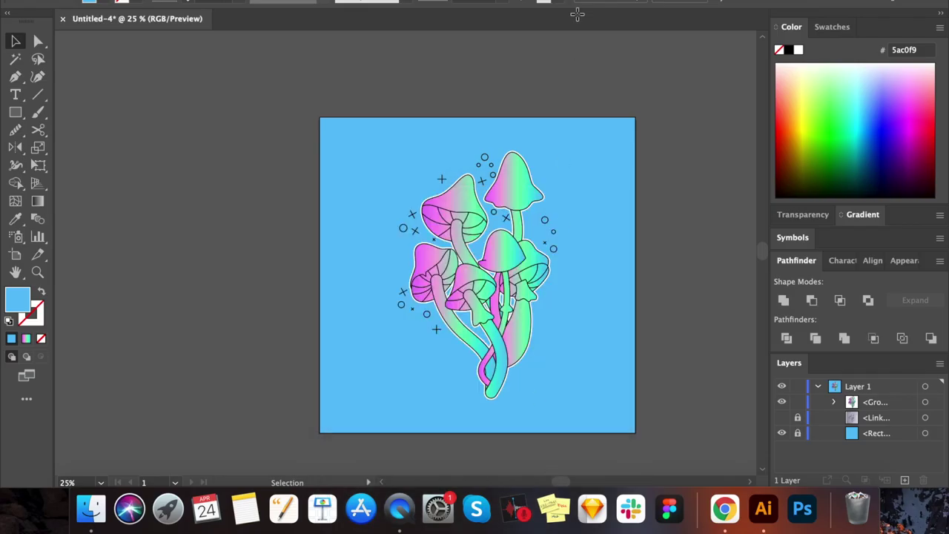